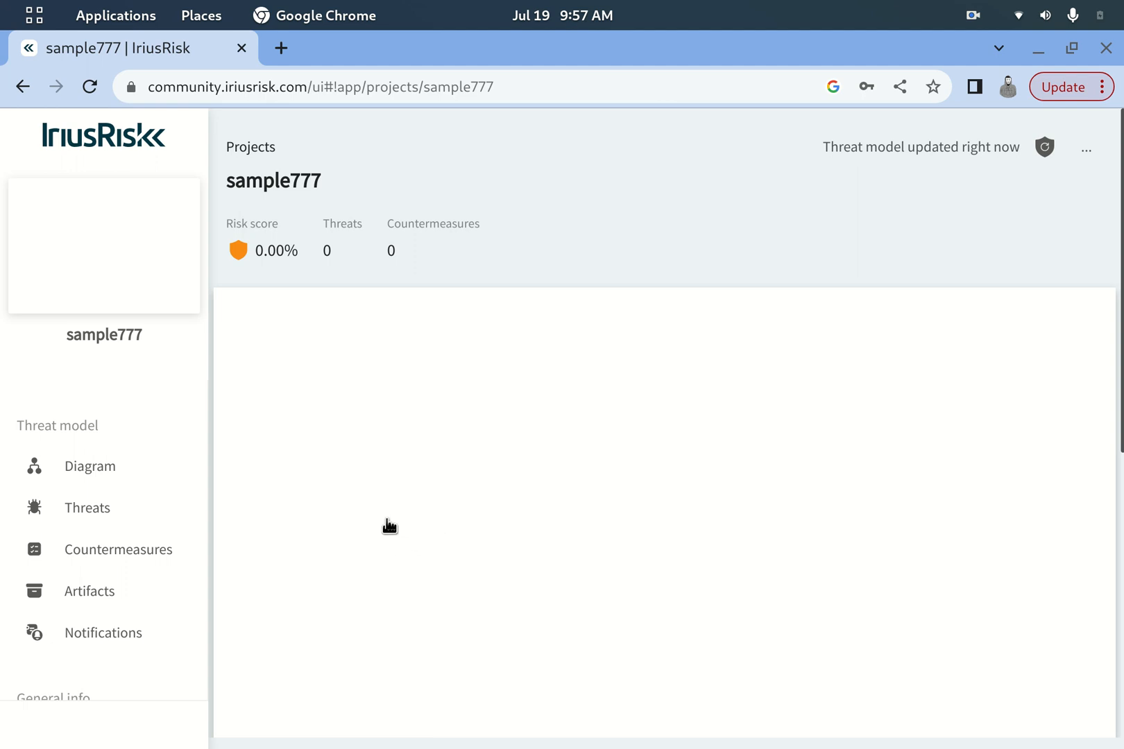
Step: Open the project's threat model diagram and add an Internet trust zone to the canvas
click(160, 463)
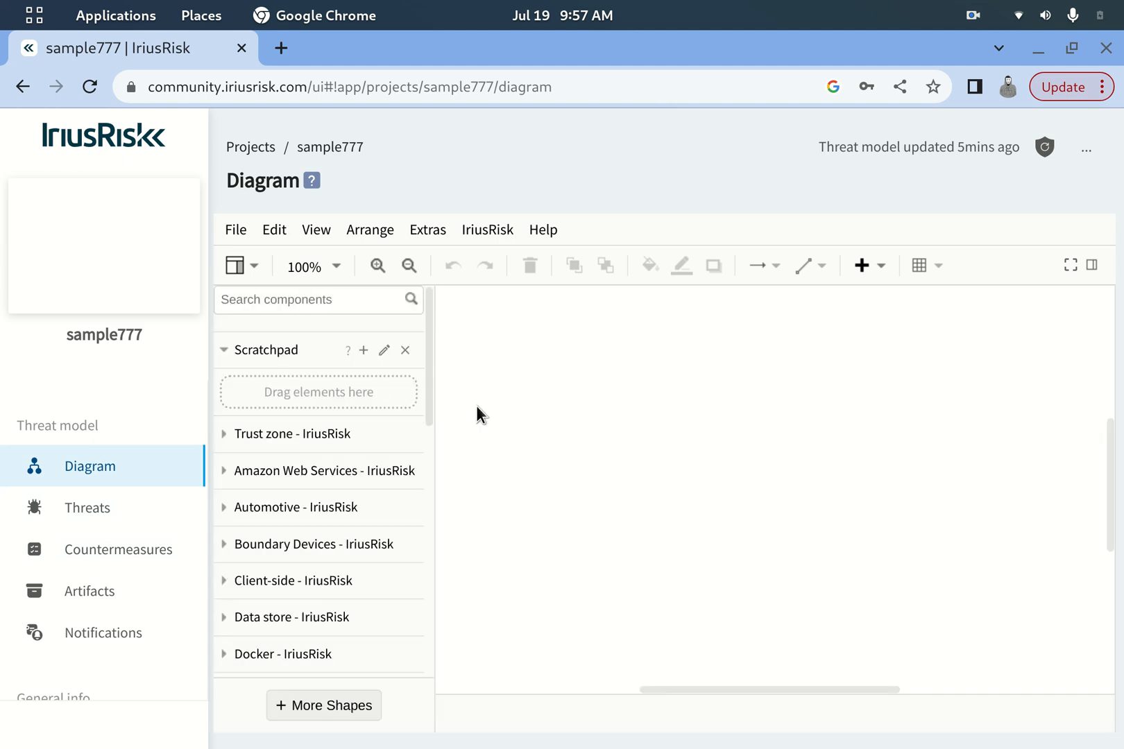
click(223, 435)
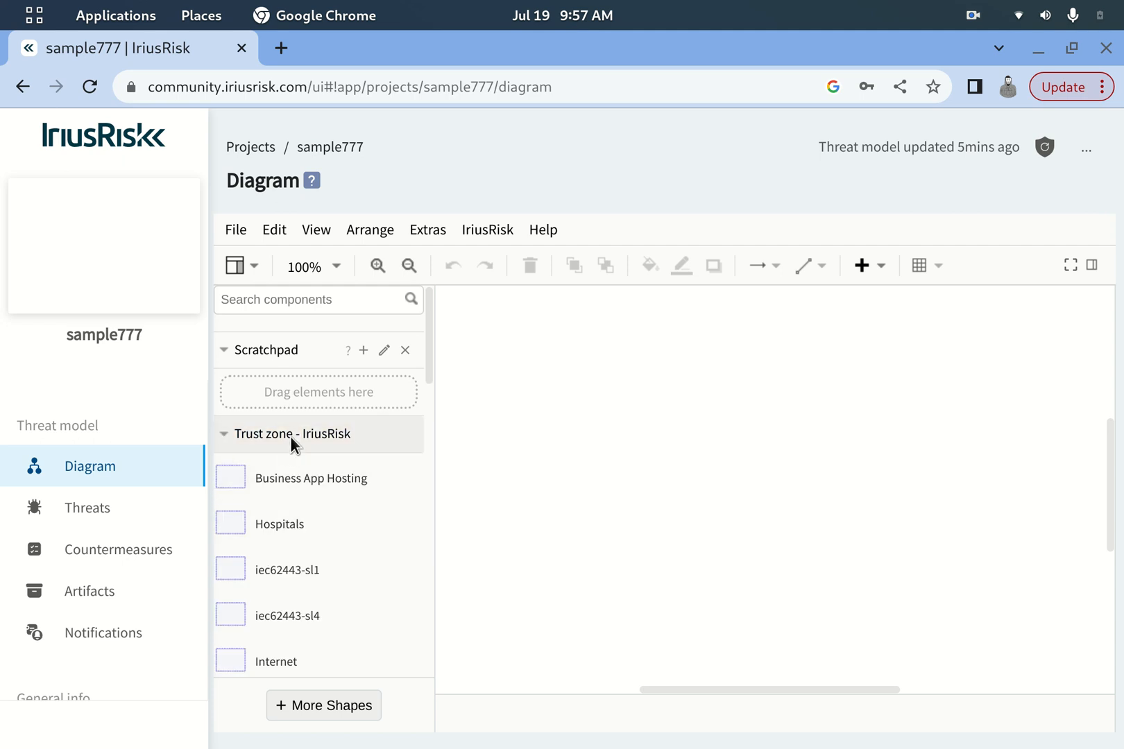
mouse_move(404, 489)
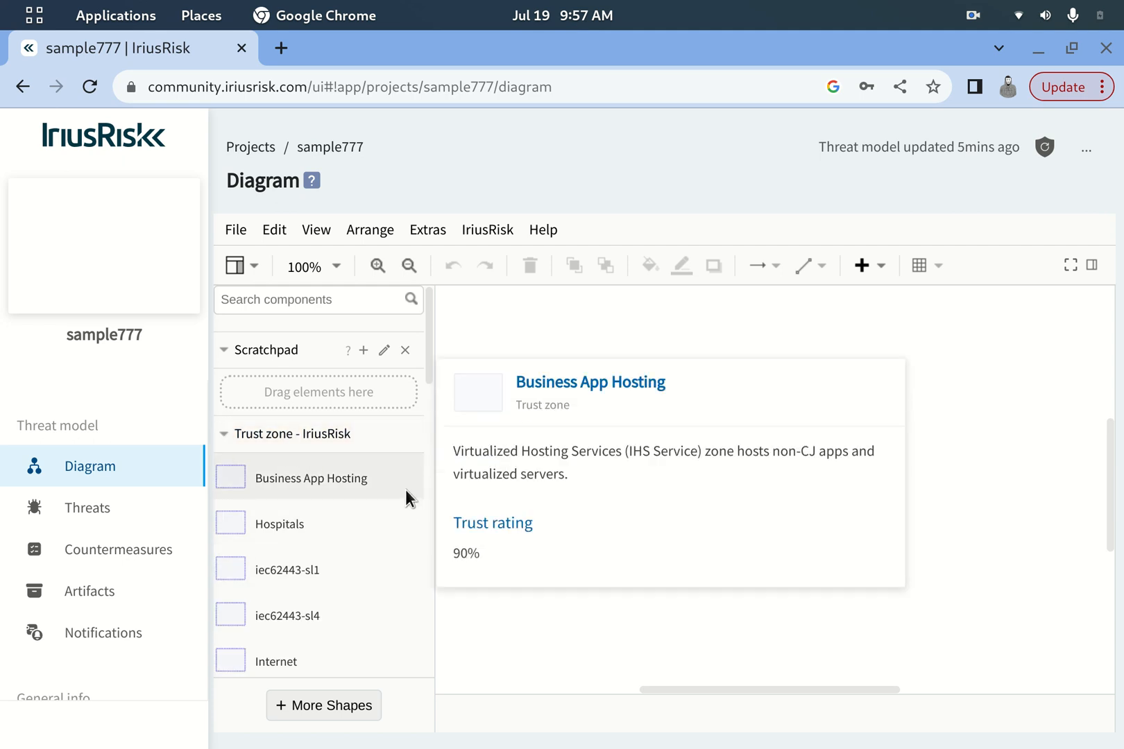
scroll(396, 534, down, 3)
mouse_move(304, 437)
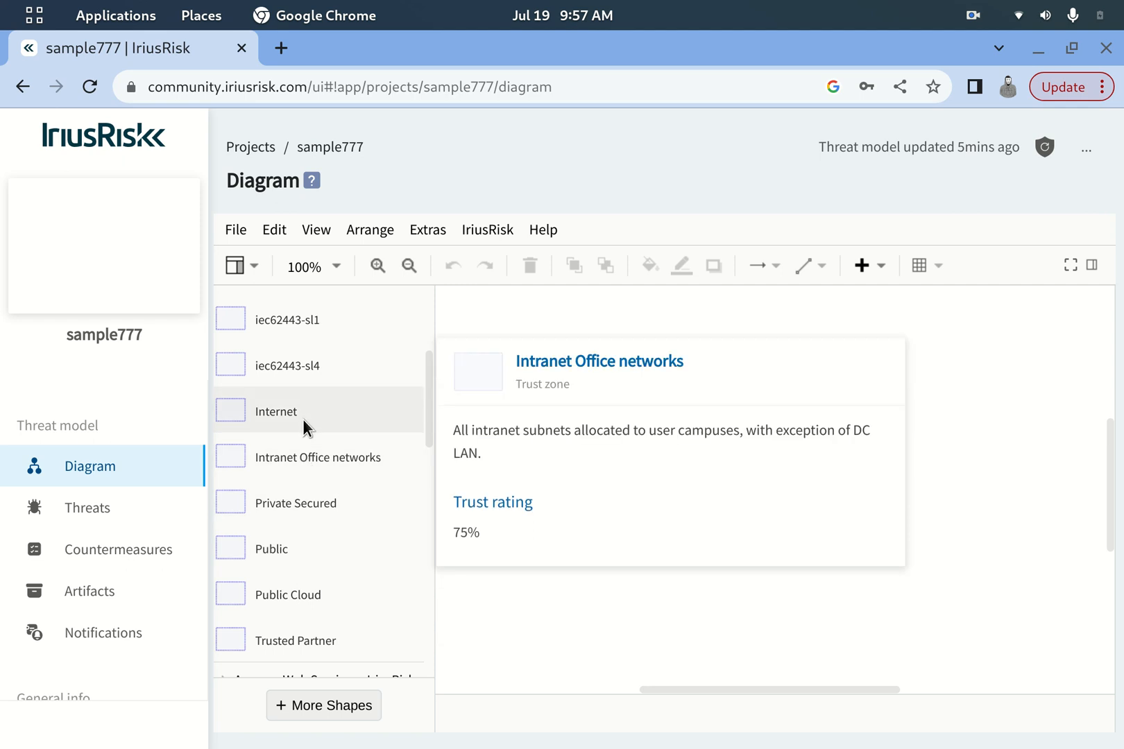
click(298, 406)
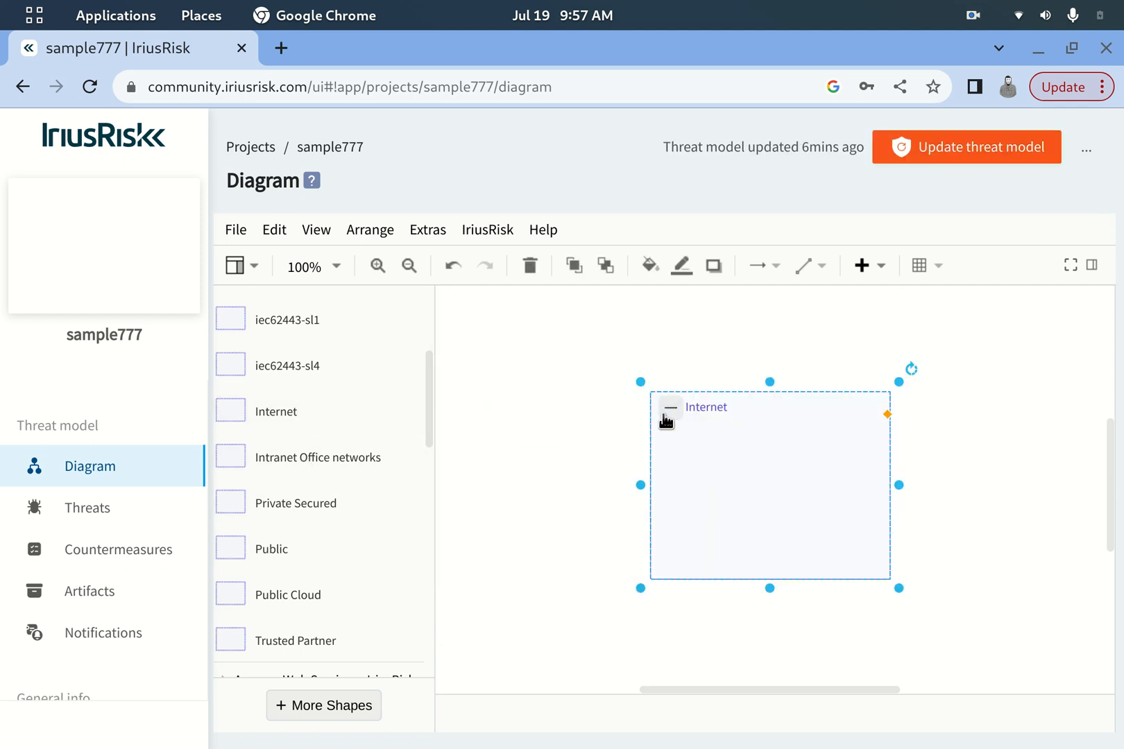
Step: Reshape the Internet trust zone into a tall, narrower rectangle and move it to the left side of the diagram
drag(768, 584, 769, 632)
drag(769, 385, 770, 308)
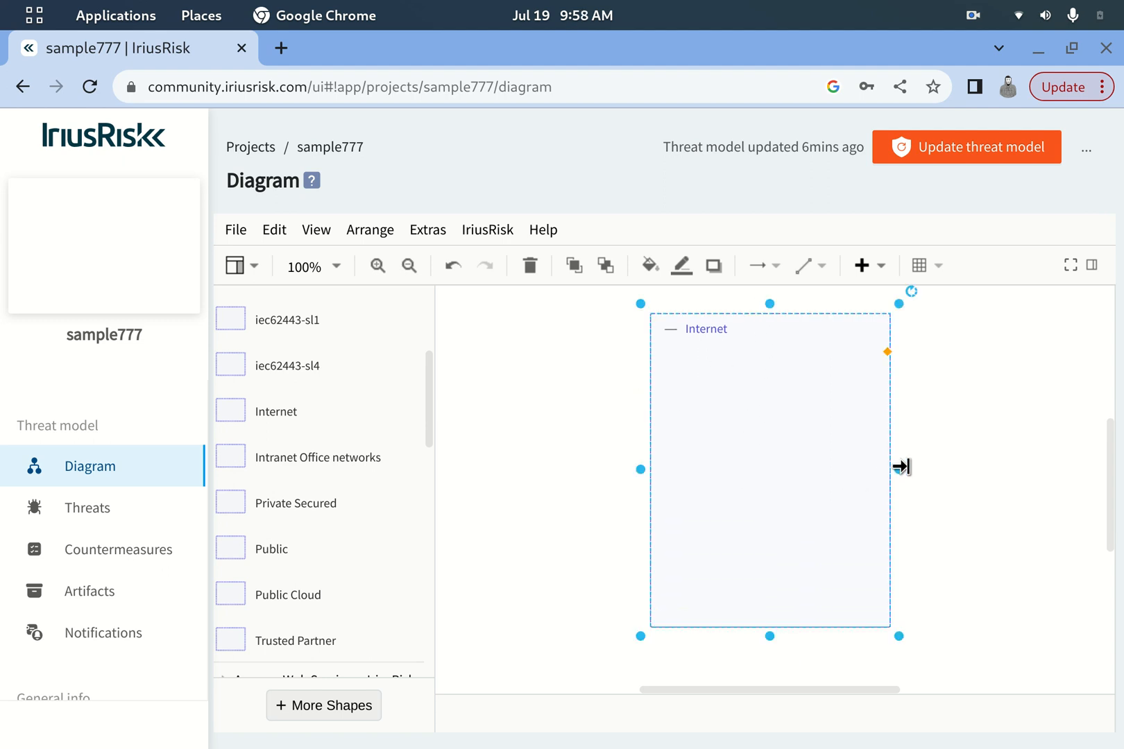
drag(893, 470, 862, 477)
drag(713, 477, 523, 469)
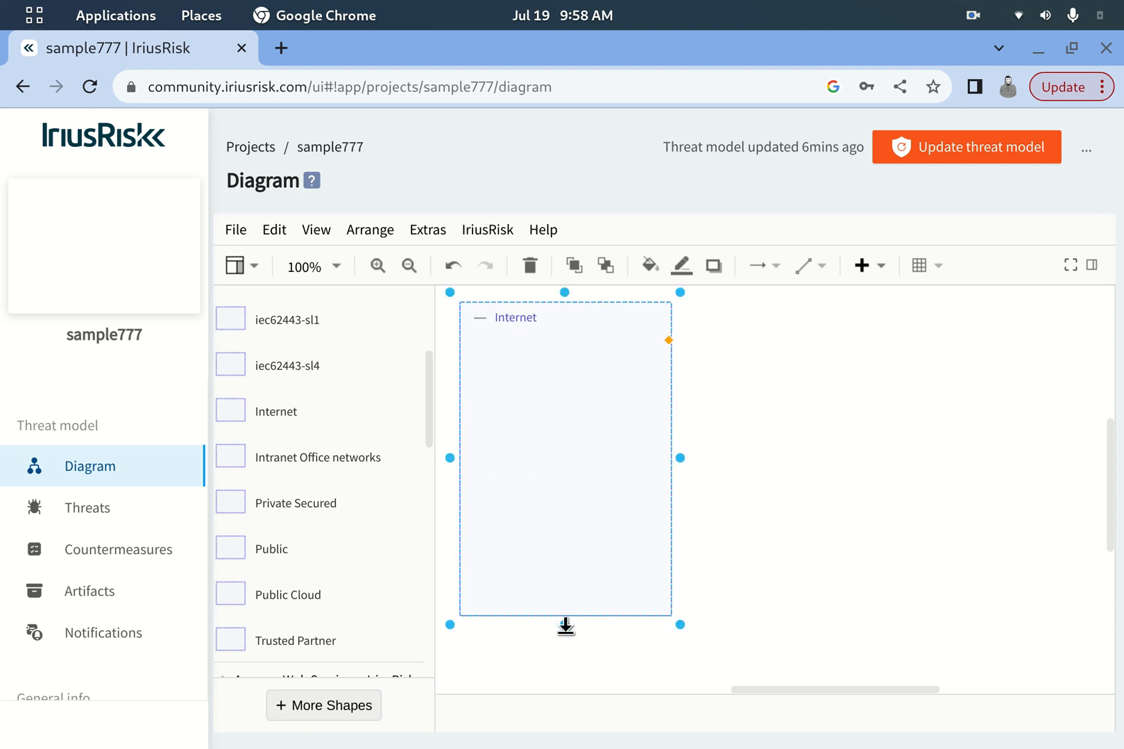
drag(565, 617, 566, 657)
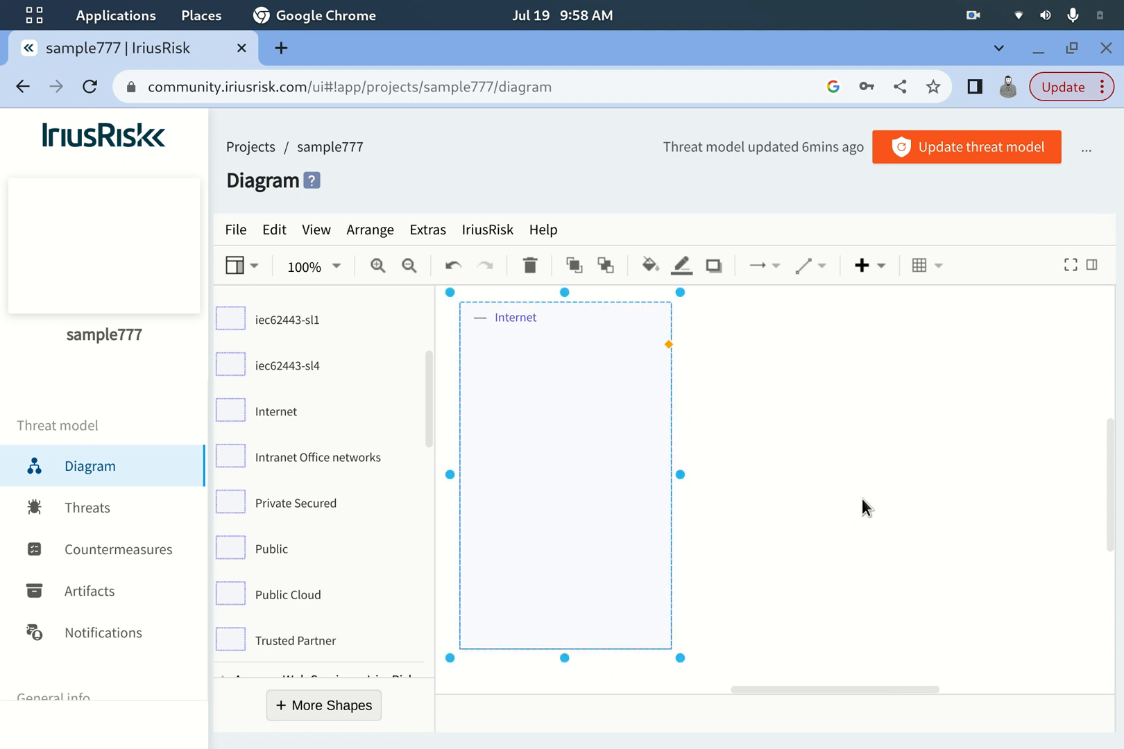
click(862, 498)
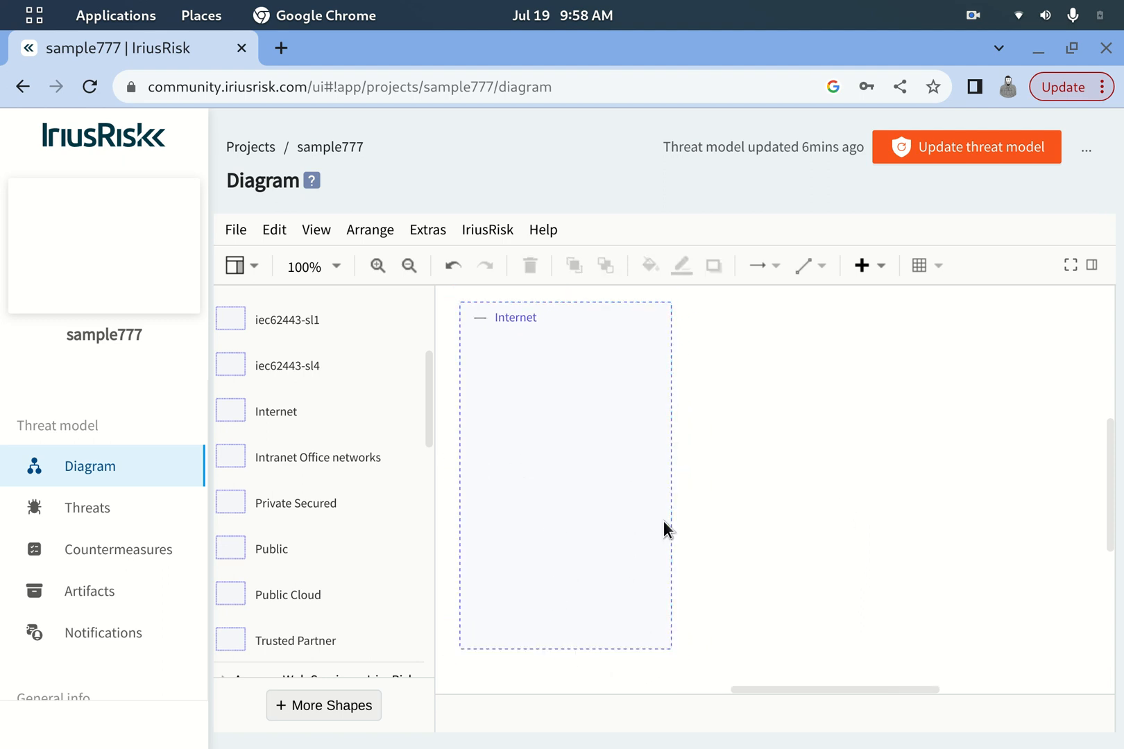
Step: Add a Public Cloud trust zone to the right of the Internet zone and stretch it to about the same height
click(323, 595)
drag(788, 491, 898, 453)
drag(876, 550, 867, 668)
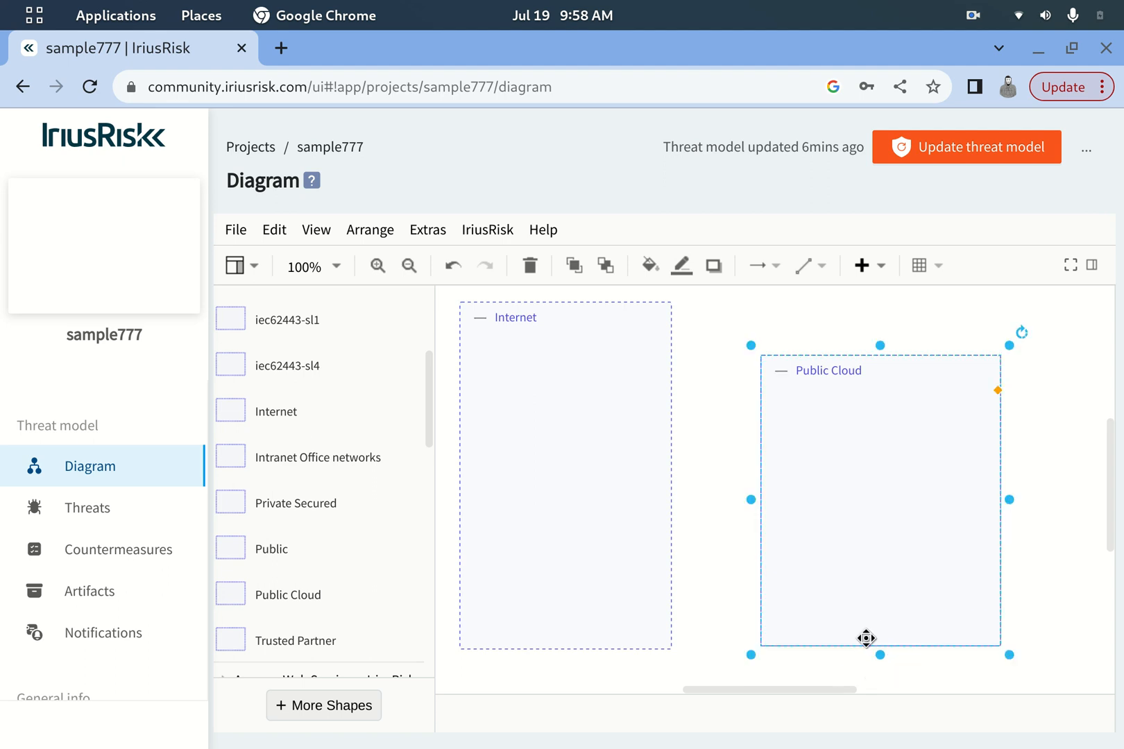
drag(876, 283, 873, 288)
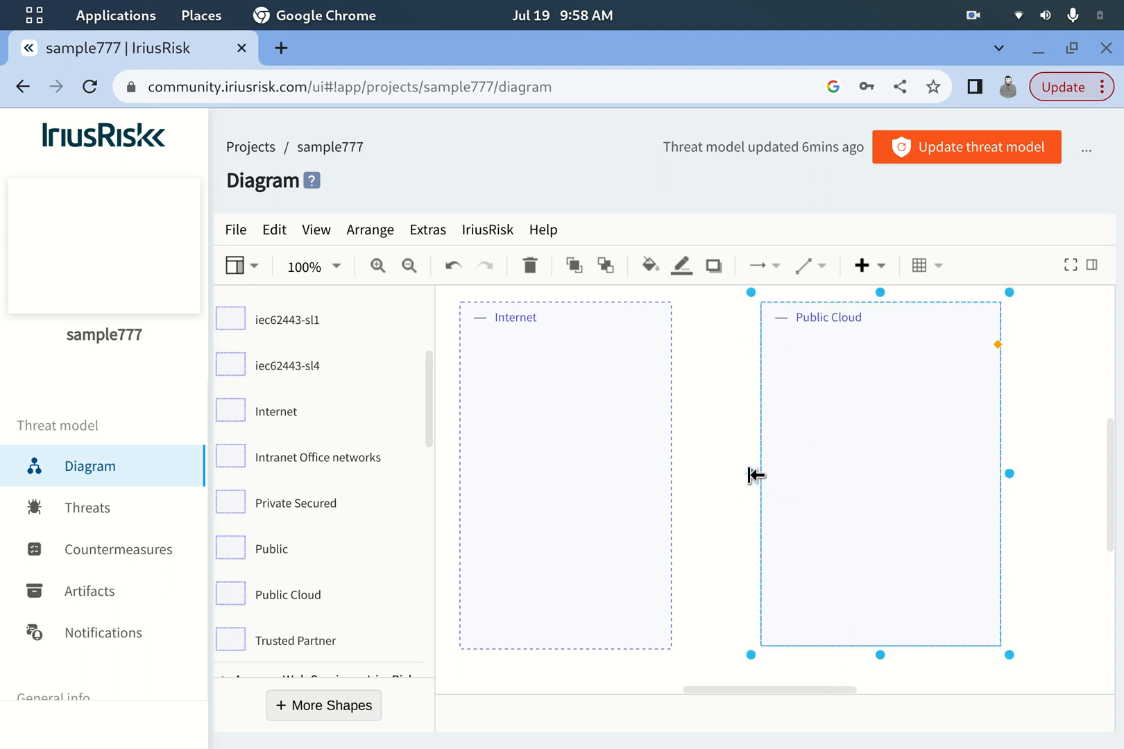
Step: Widen the Public Cloud trust zone and shift it so both zones sit side by side with a gap between them
drag(1005, 475, 1070, 482)
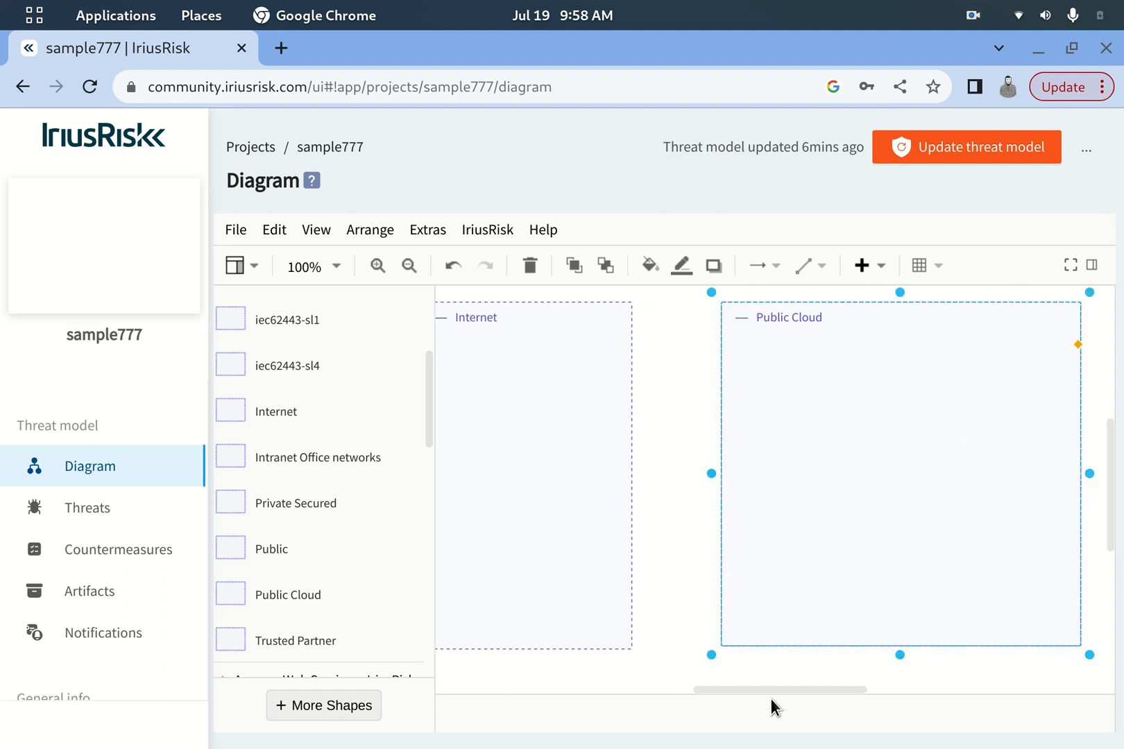
mouse_move(773, 686)
mouse_down()
mouse_move(753, 691)
mouse_move(778, 688)
mouse_move(764, 689)
mouse_up()
drag(847, 468, 831, 470)
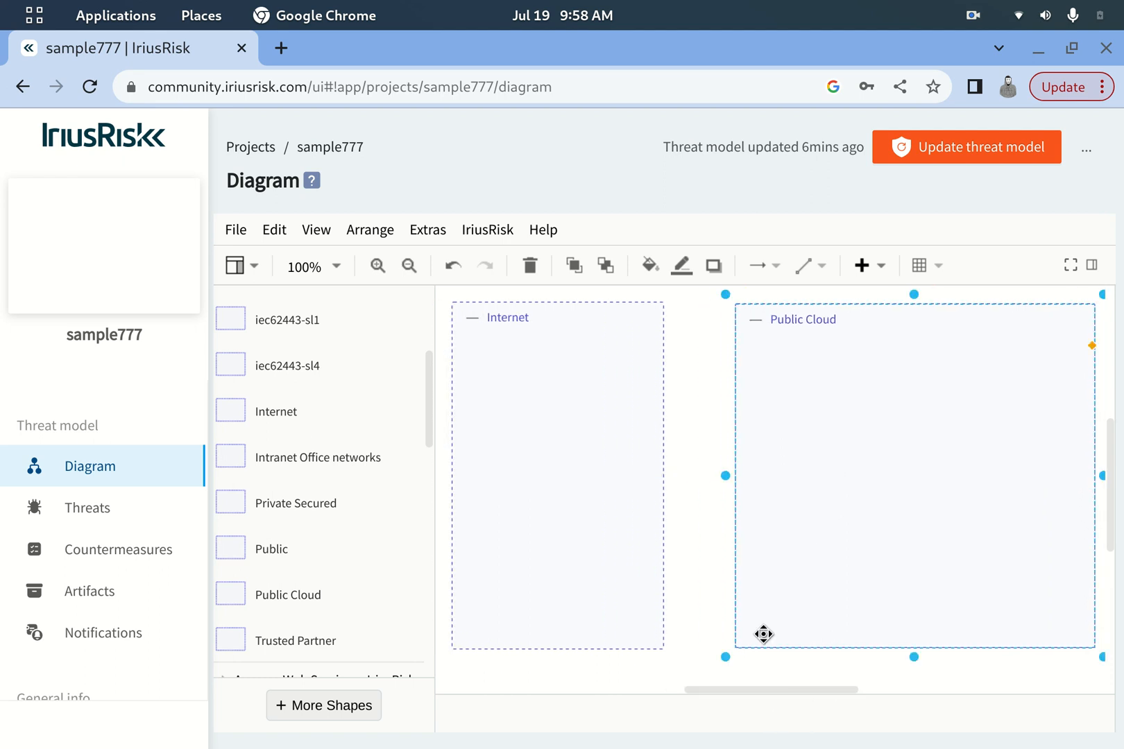
click(747, 684)
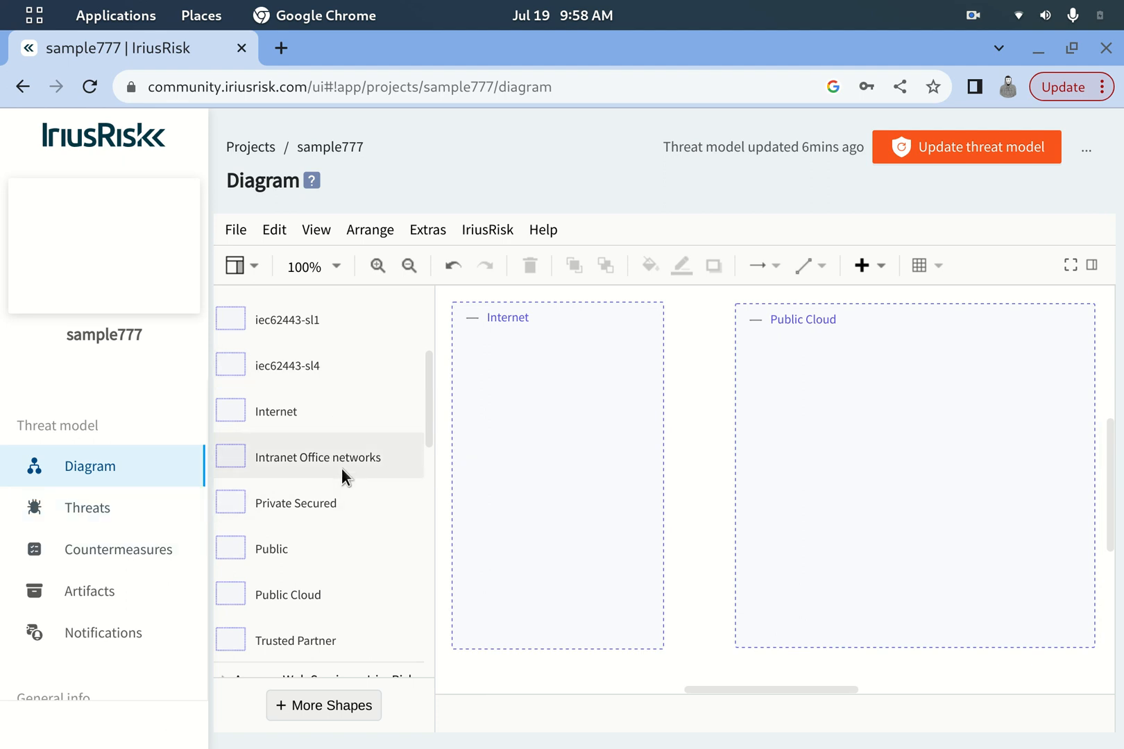
Step: Find the Browser component by searching for "browser" and place it in the upper part of the Internet zone
scroll(340, 471, down, 10)
scroll(346, 451, up, 10)
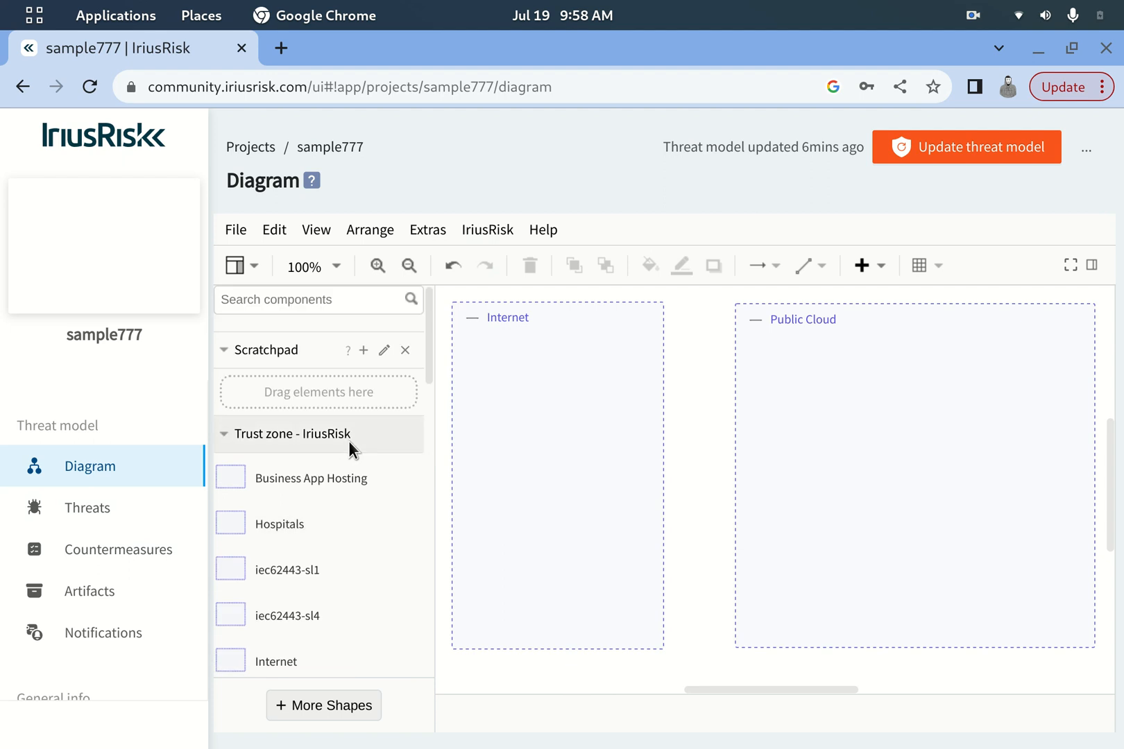
click(223, 434)
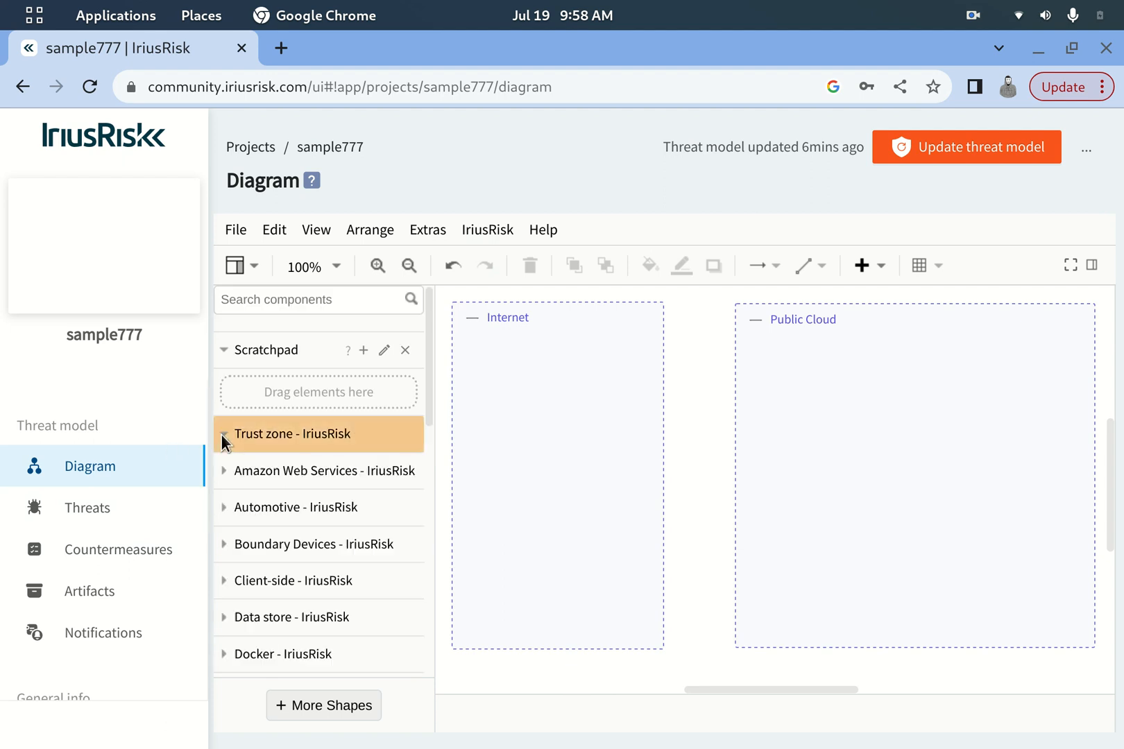
click(300, 297)
text(browser)
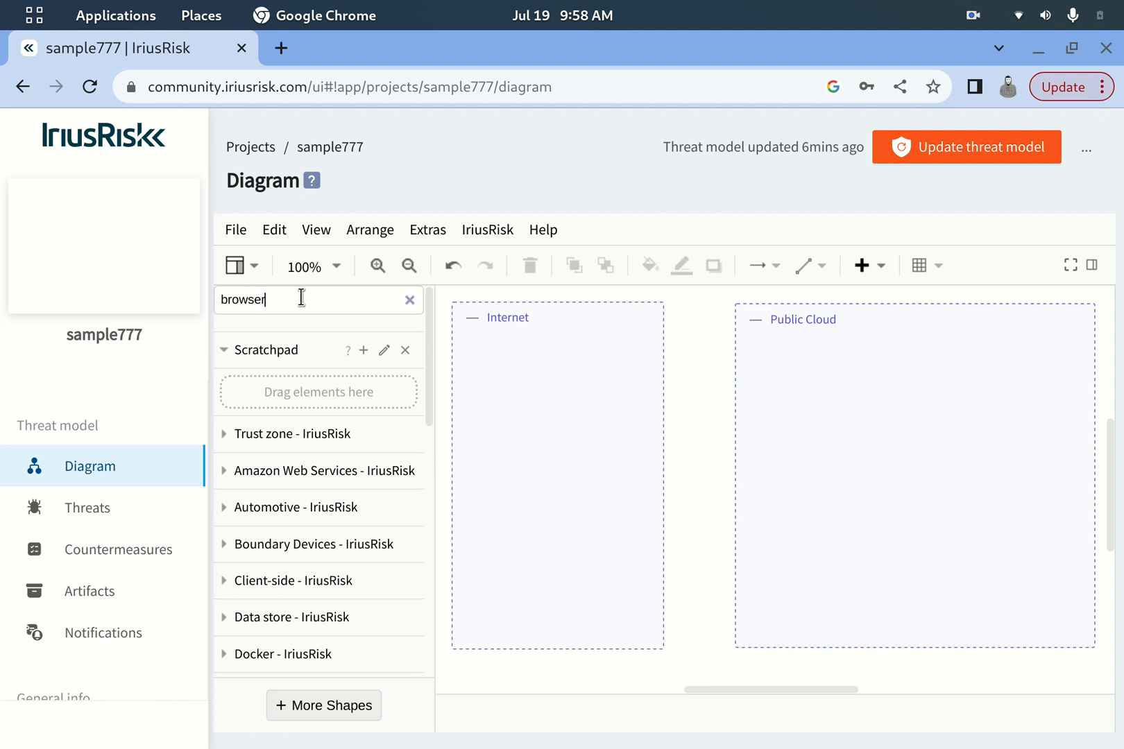
key(Return)
click(281, 356)
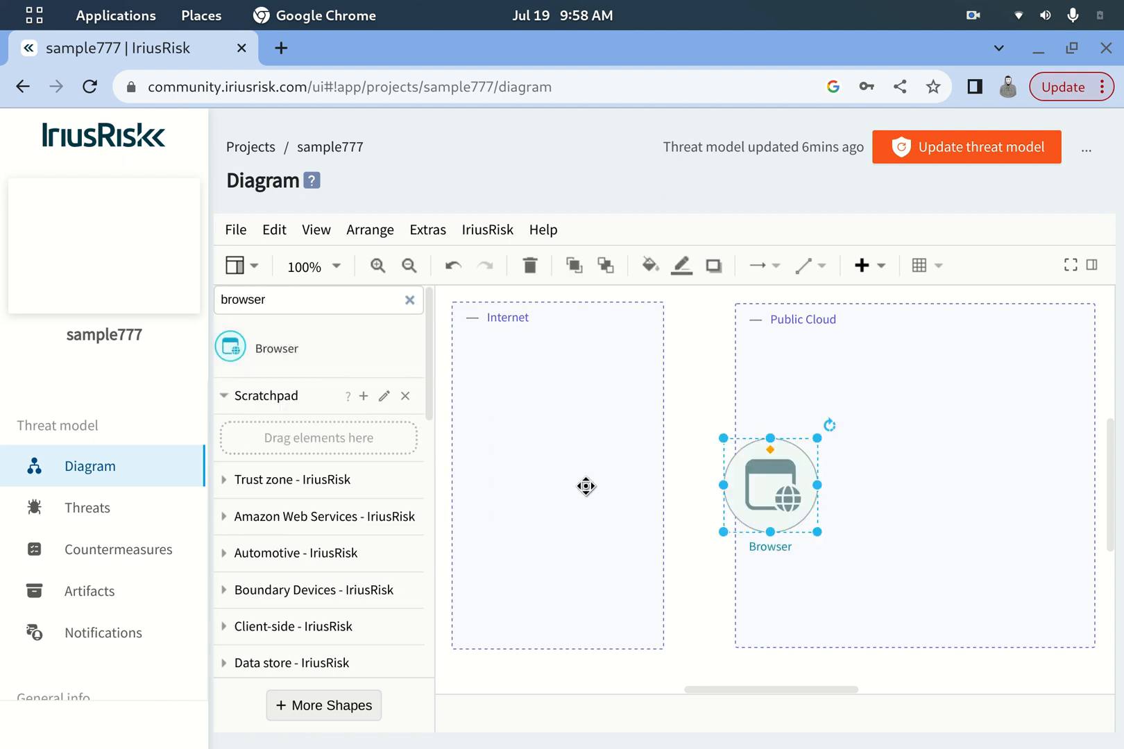
drag(781, 484, 566, 392)
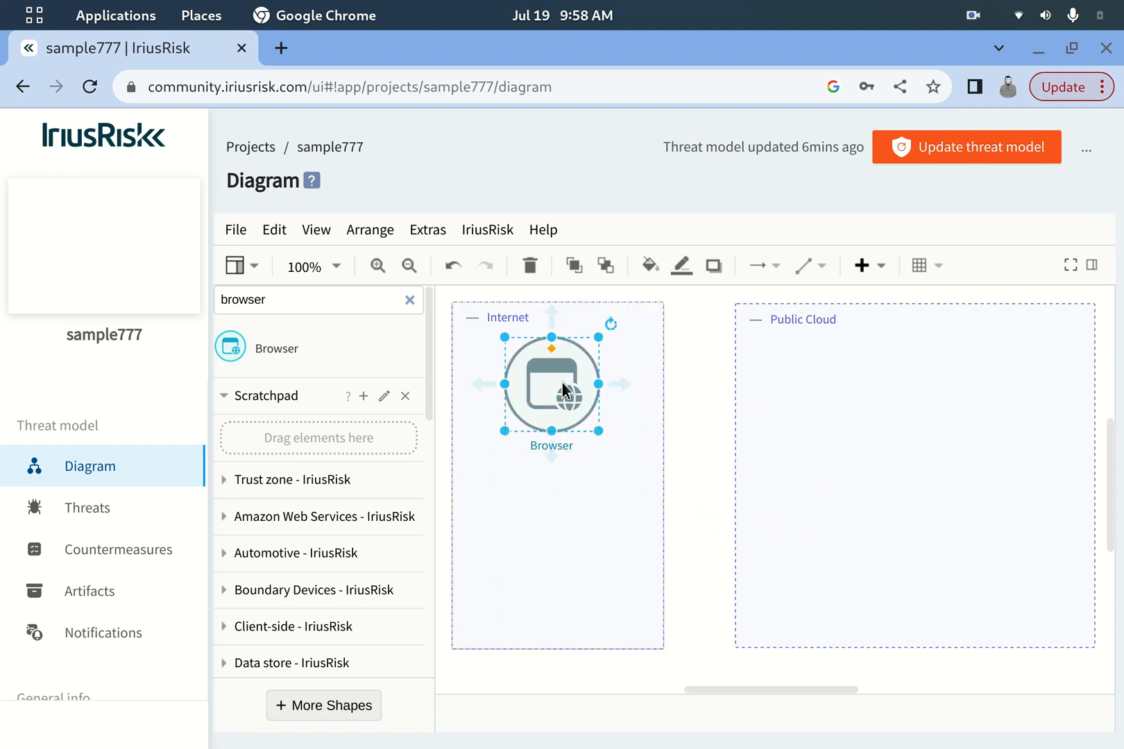
click(695, 469)
Step: Add a Web UI component from the Client-side category to the Internet zone, below the Browser
double_click(301, 300)
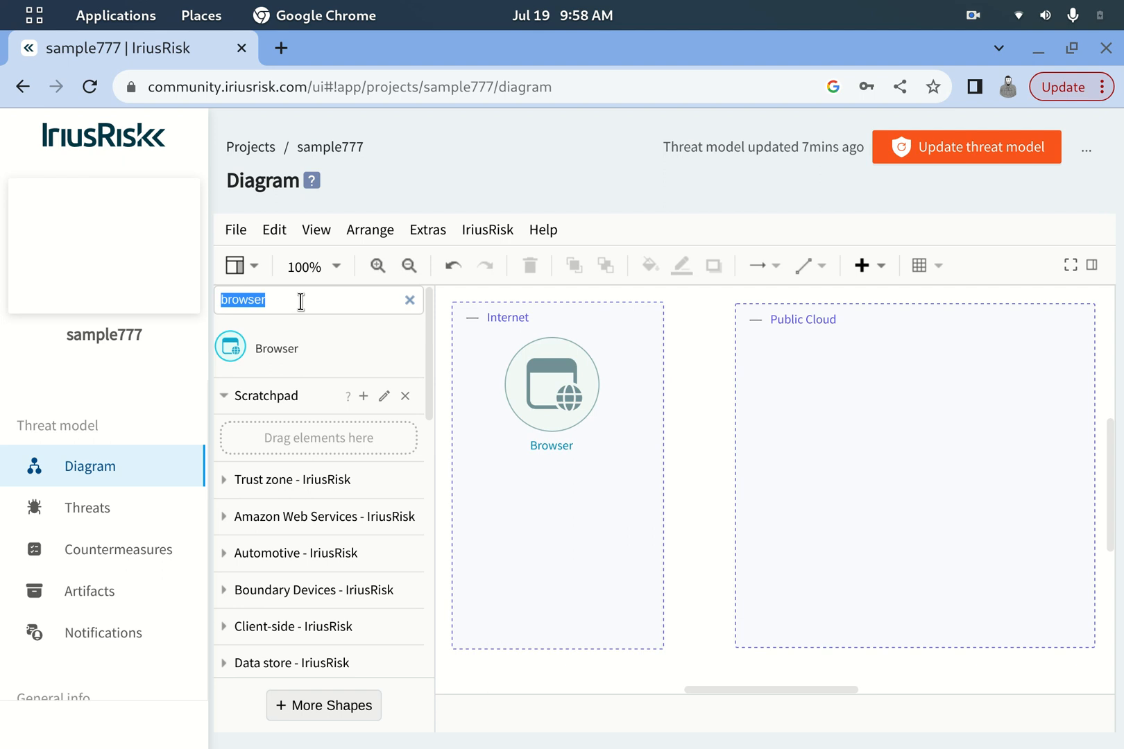
click(221, 622)
scroll(348, 584, down, 5)
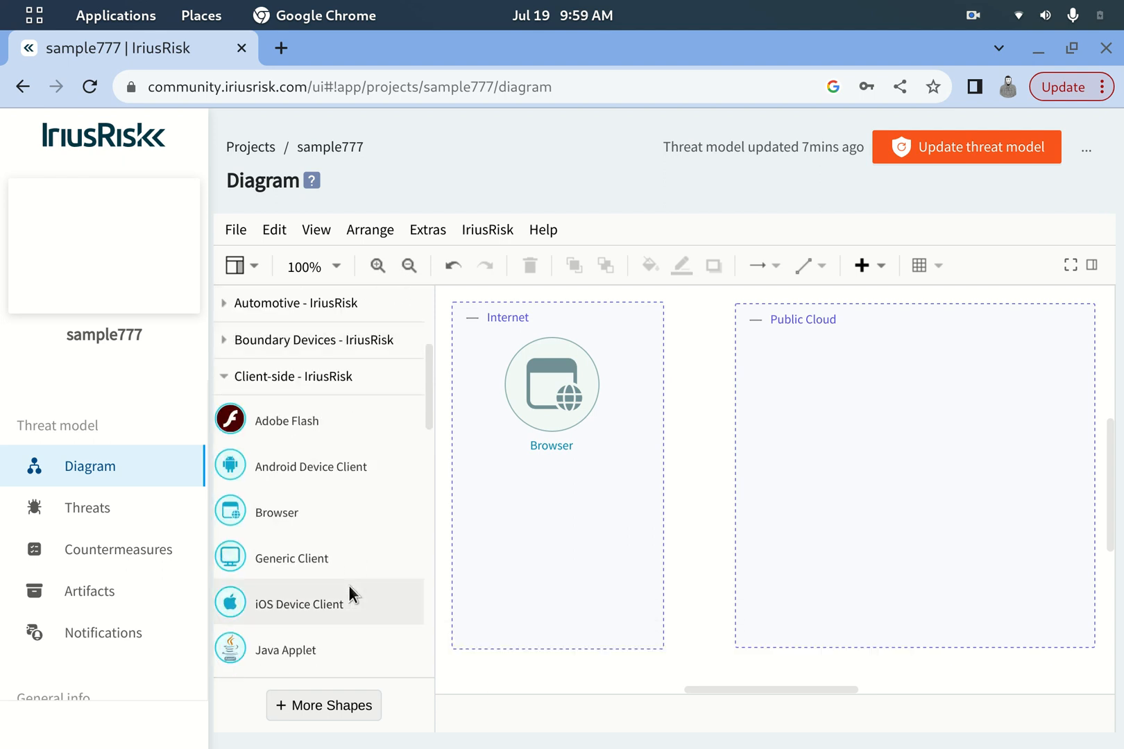
scroll(348, 585, down, 4)
scroll(348, 585, down, 2)
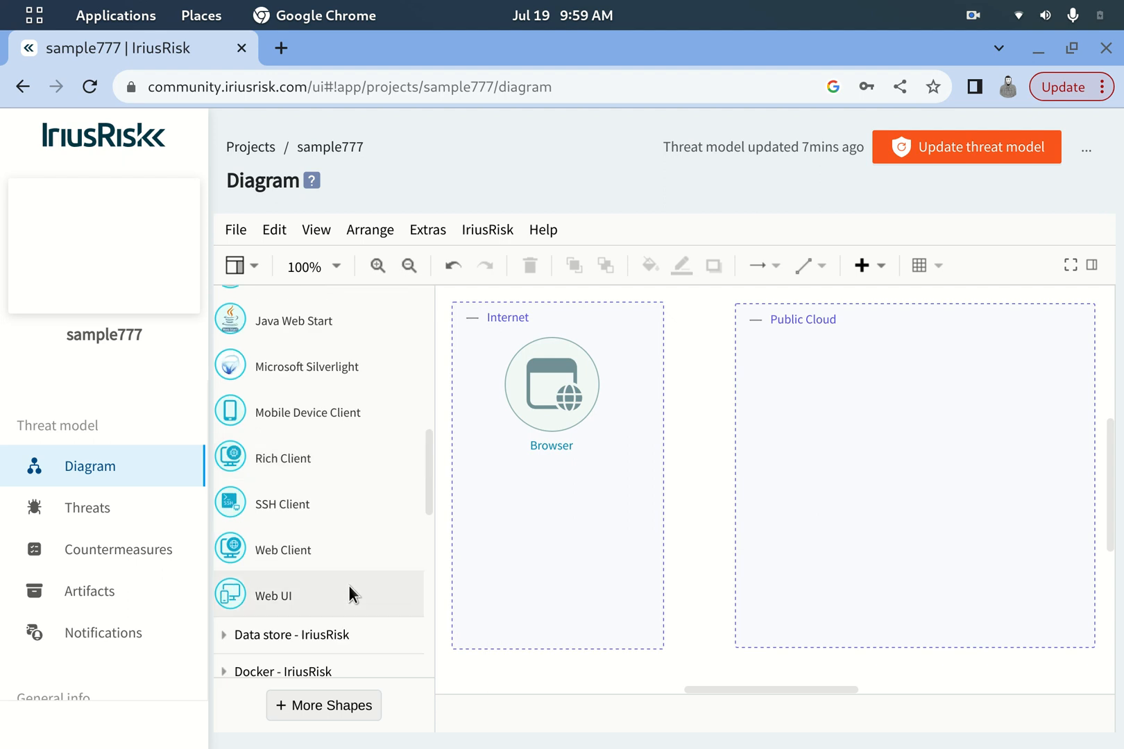
drag(315, 593, 559, 557)
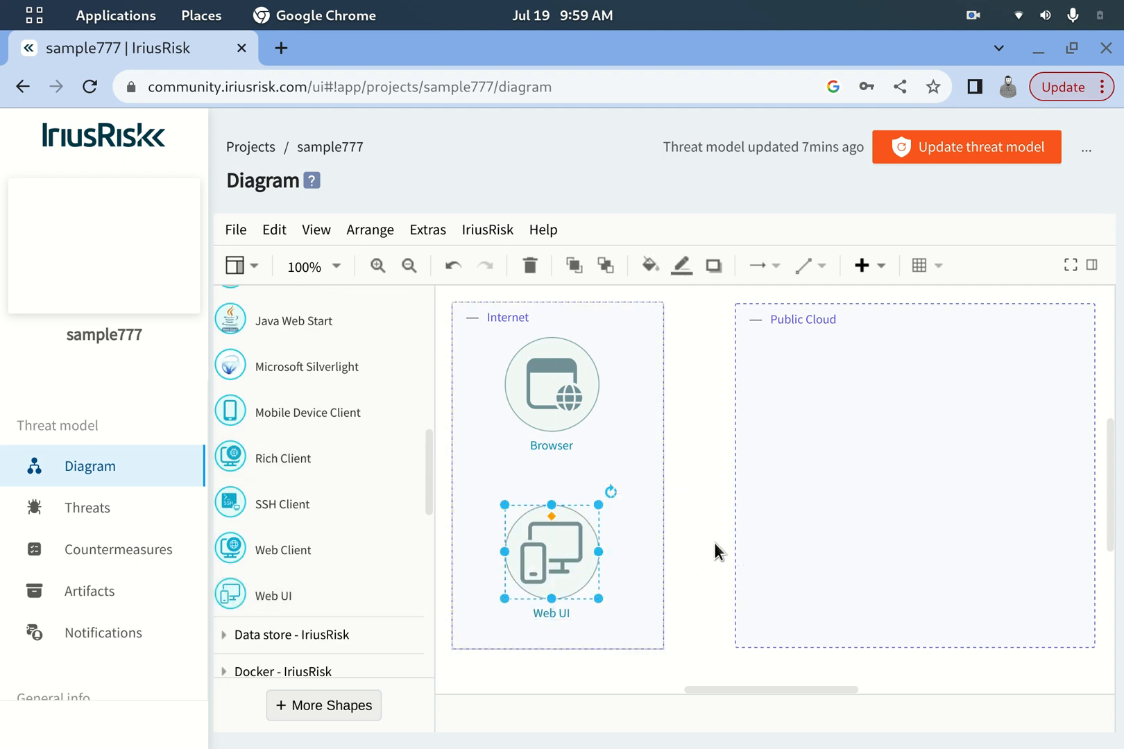
click(698, 521)
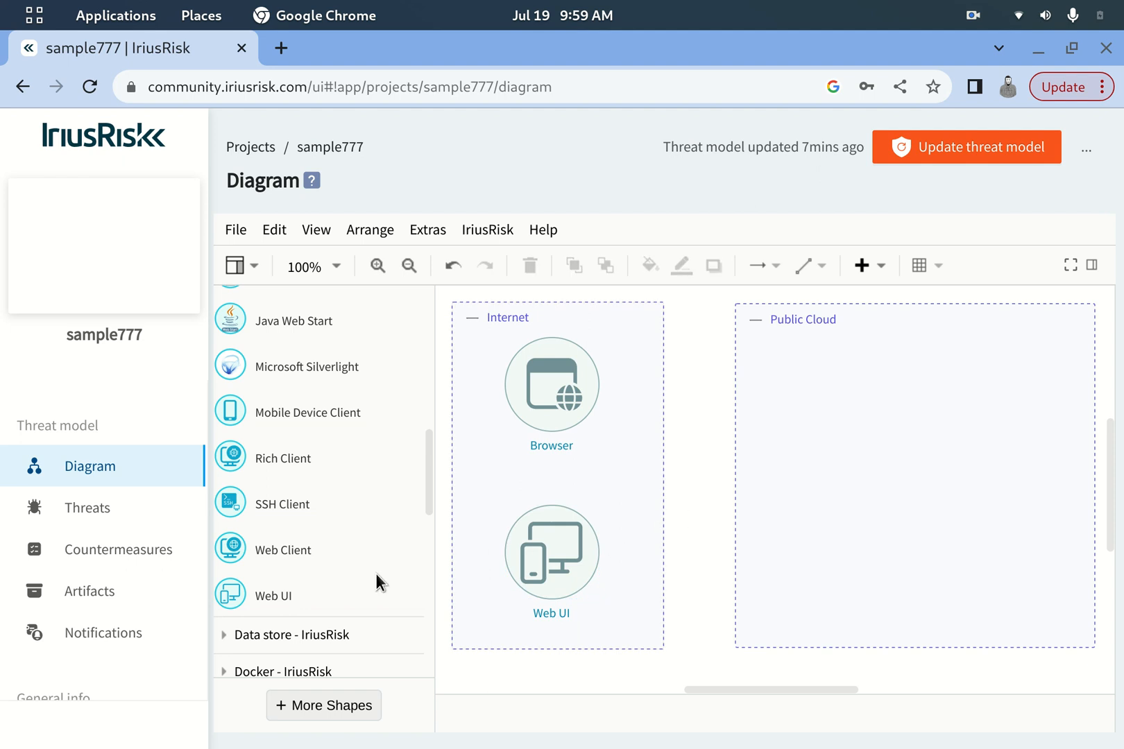
Step: Clear the browser search and search the component library for "server"
scroll(315, 465, up, 6)
scroll(316, 451, up, 2)
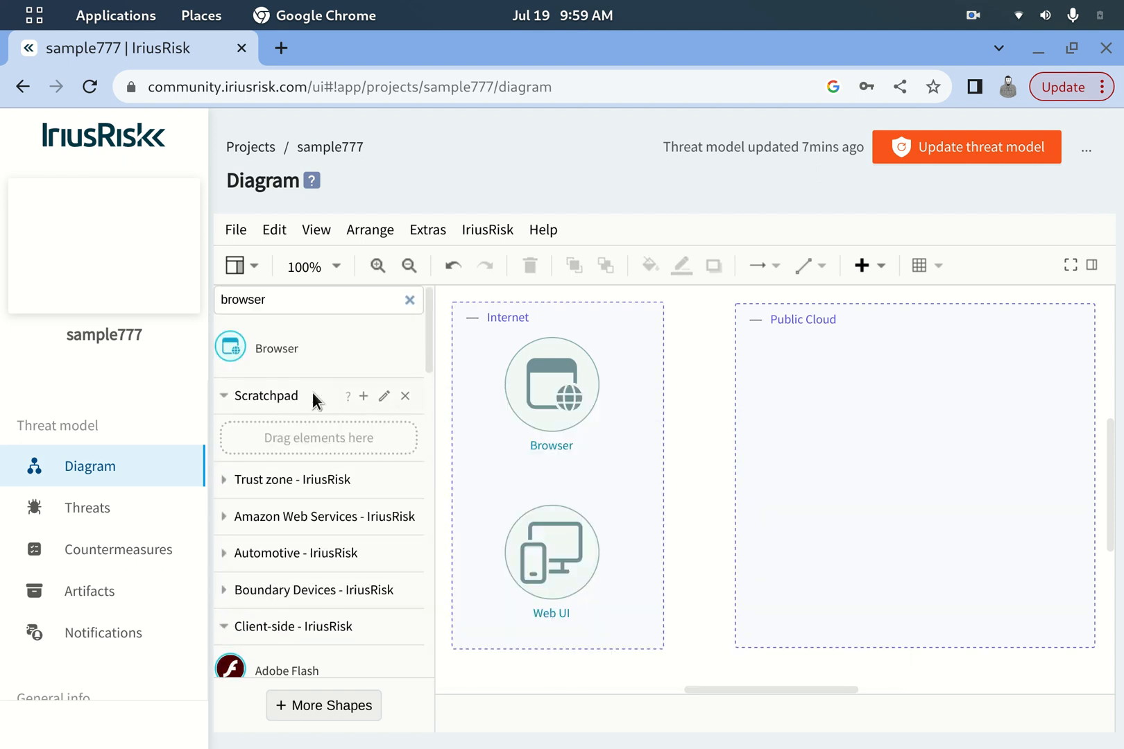
click(410, 299)
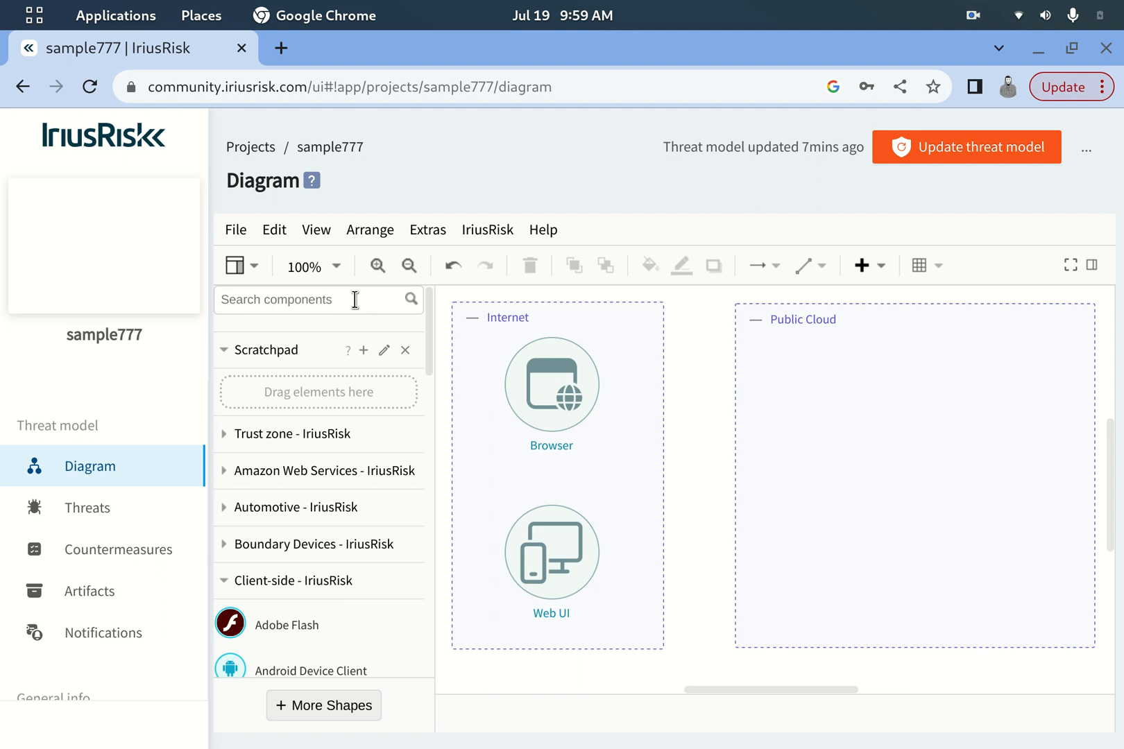
text(serv)
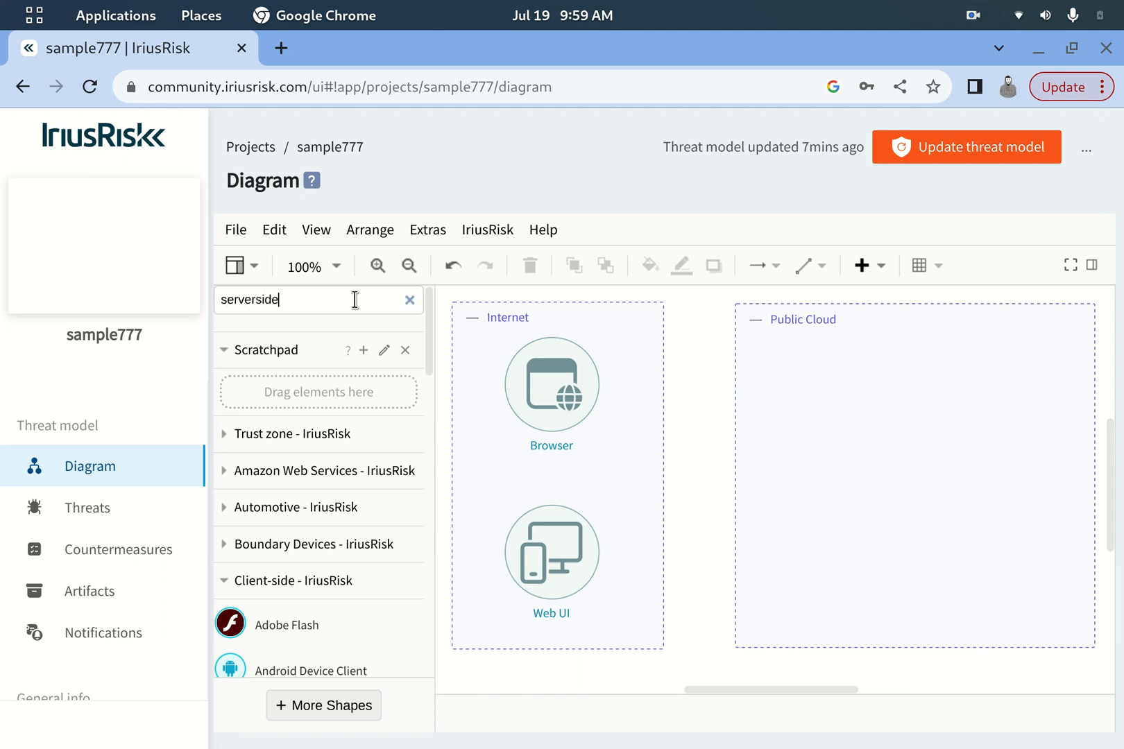
text(erside)
key(BackSpace)
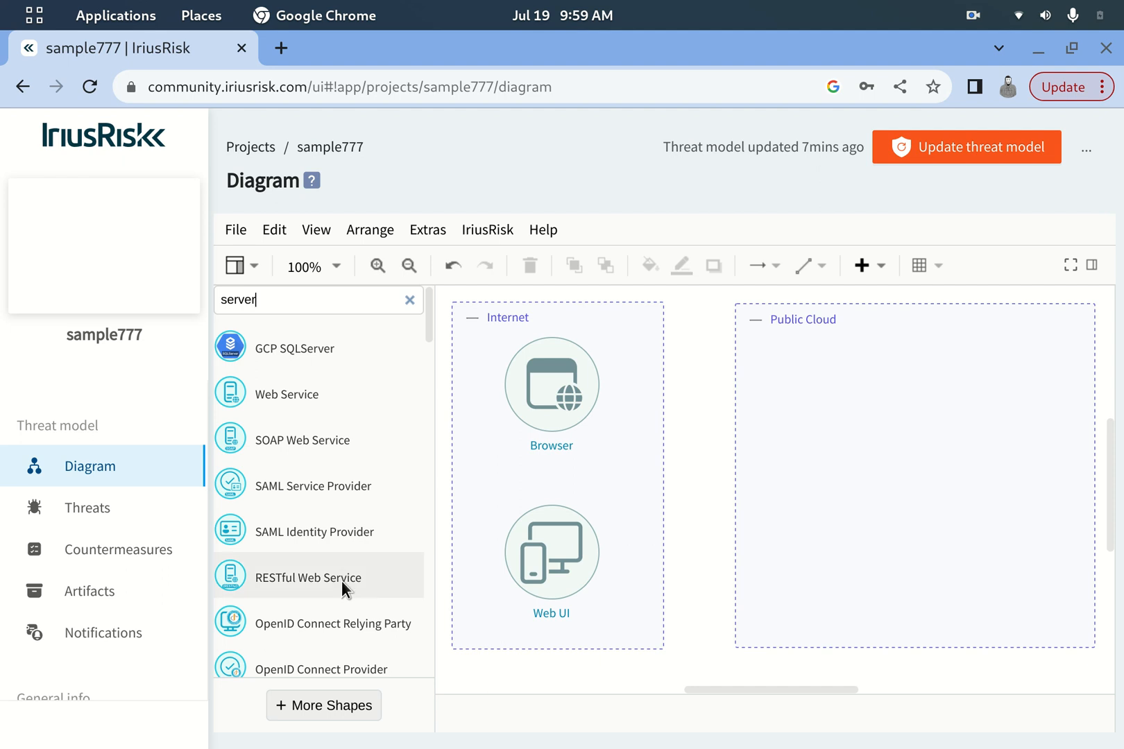
Step: Examine the server search results for a component suitable for the Public Cloud zone
mouse_move(347, 568)
scroll(347, 568, down, 5)
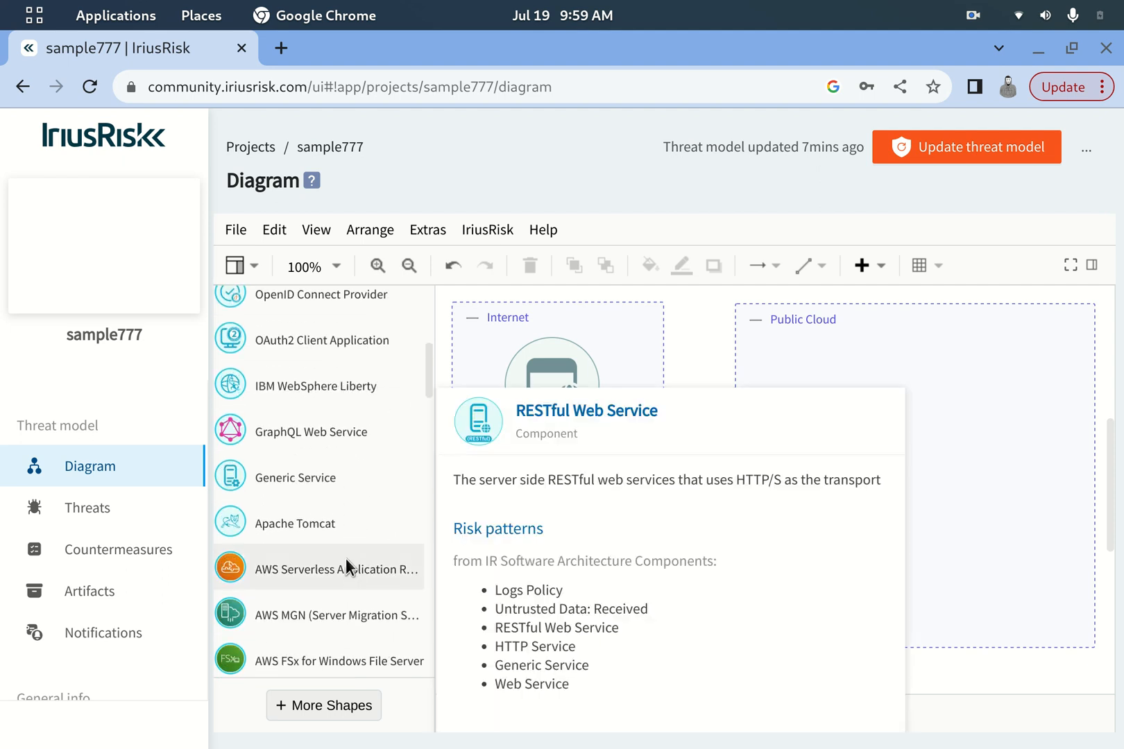
mouse_move(337, 532)
scroll(340, 531, down, 5)
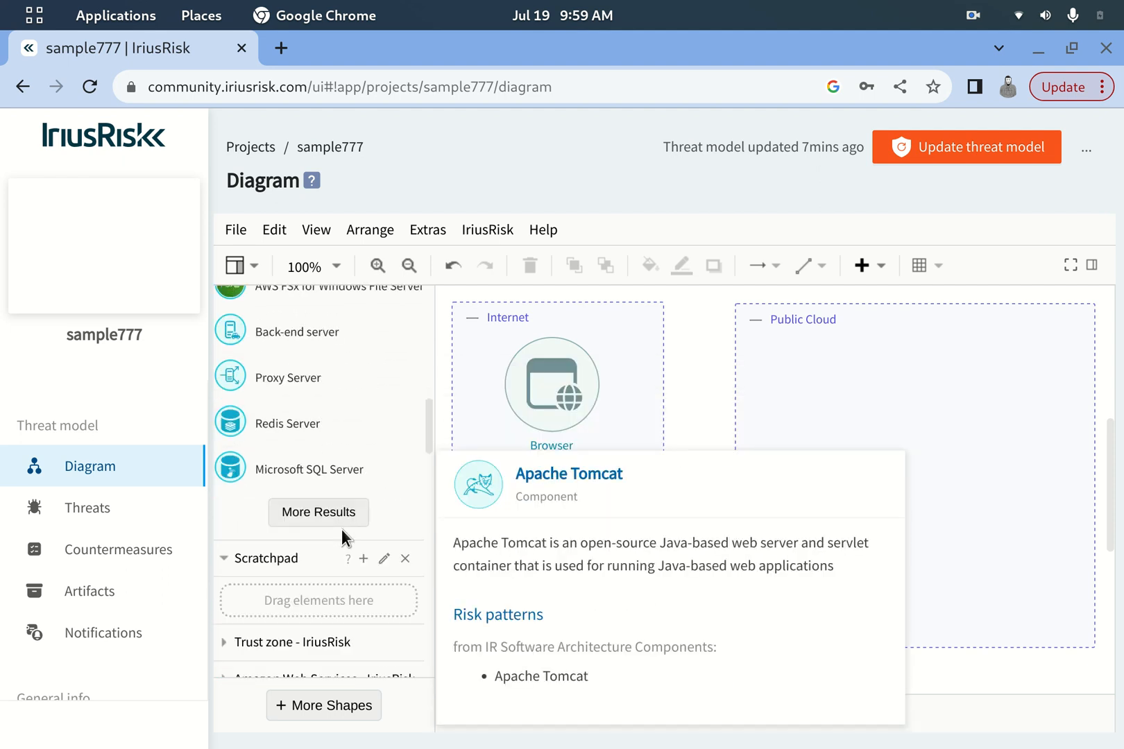
scroll(369, 412, up, 2)
mouse_move(369, 416)
scroll(369, 415, up, 10)
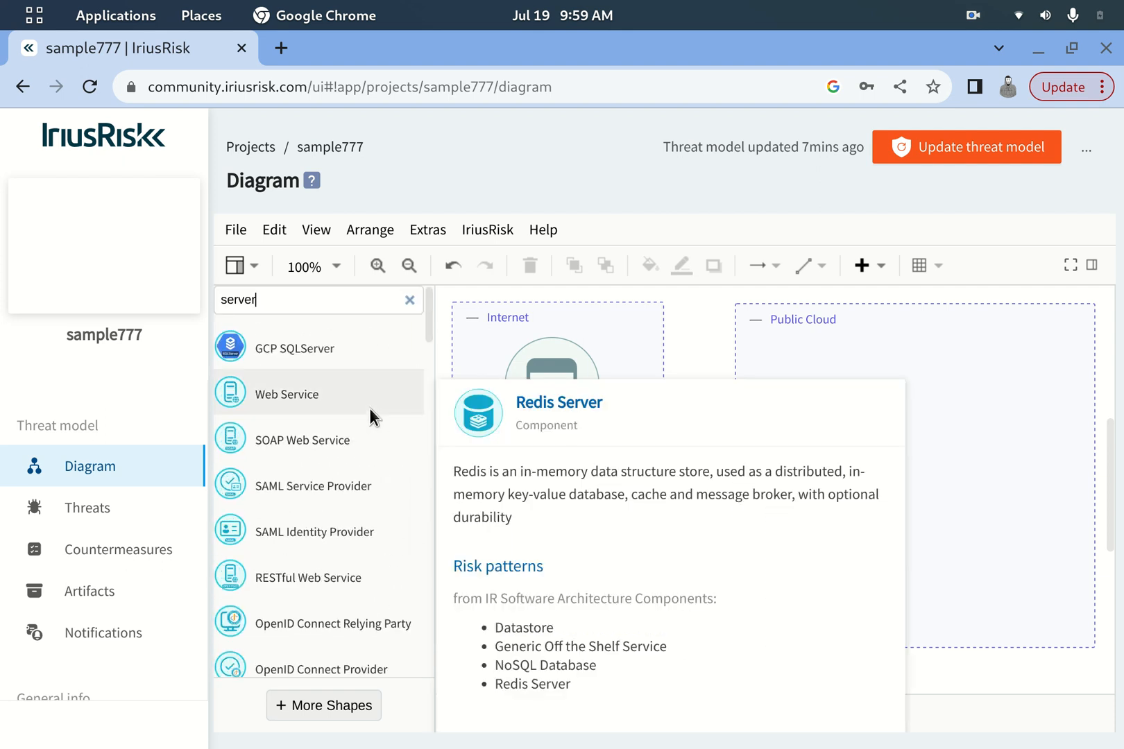
scroll(370, 416, down, 2)
scroll(369, 414, down, 2)
scroll(369, 414, up, 5)
scroll(385, 404, down, 7)
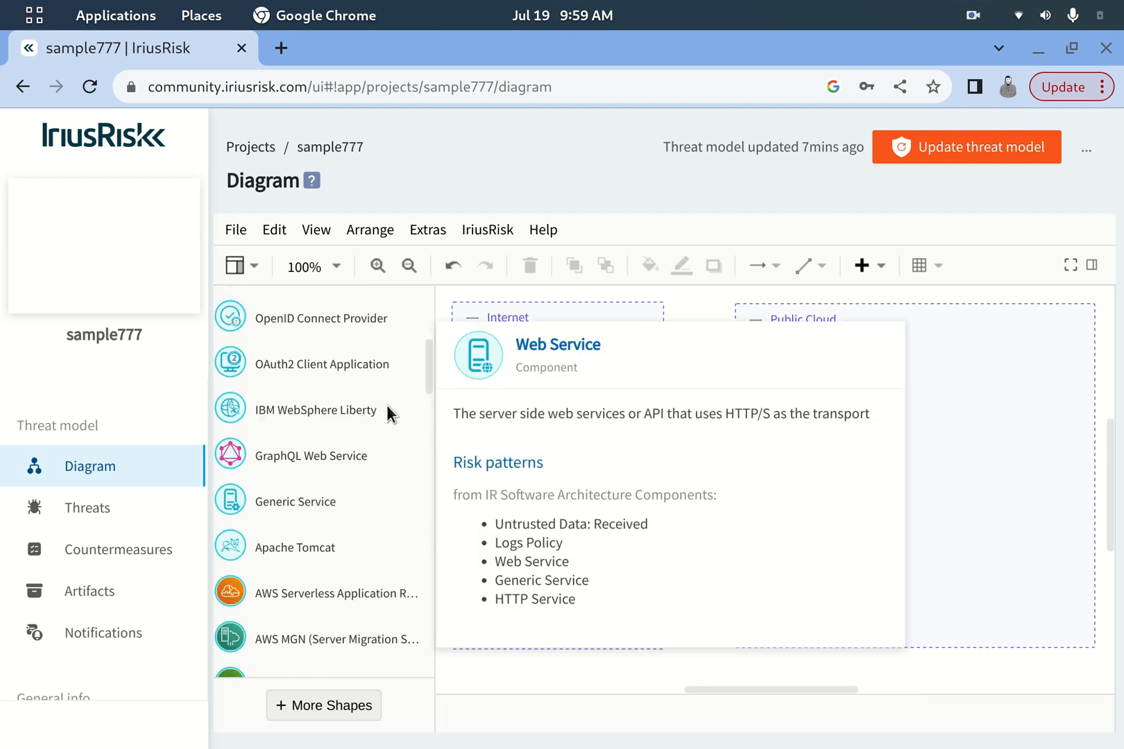
scroll(309, 527, down, 3)
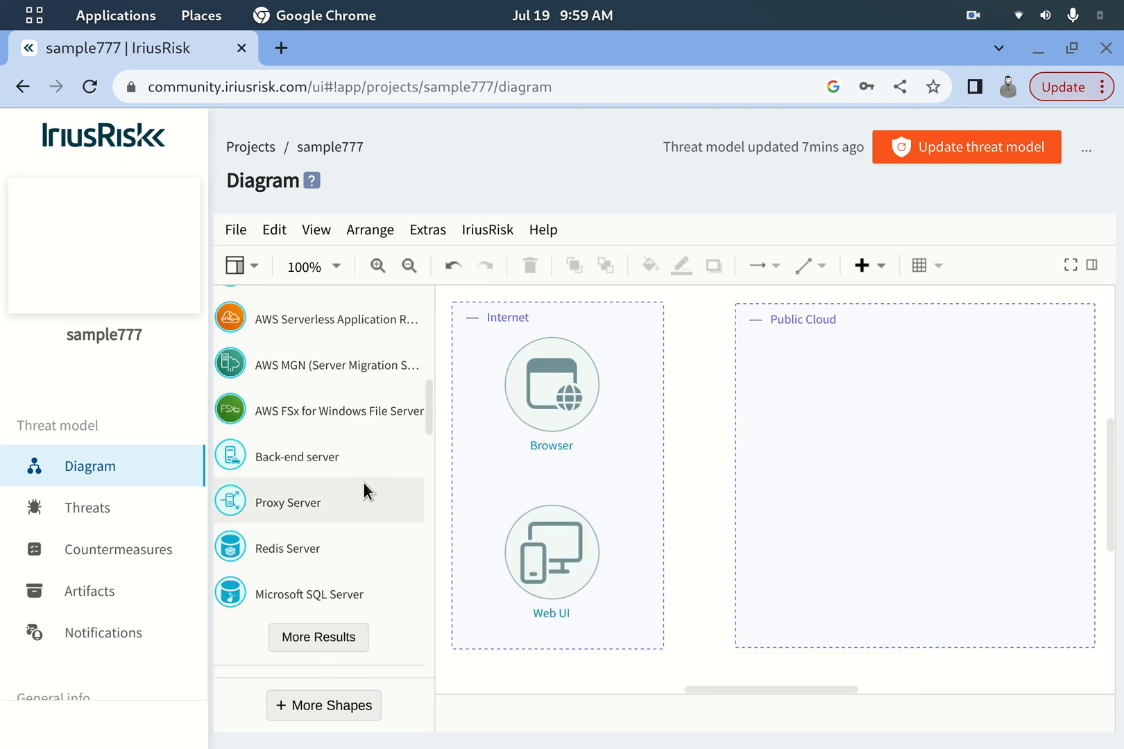
Step: Search the component library for "webapplication" and clear that search term
scroll(363, 479, up, 10)
double_click(291, 305)
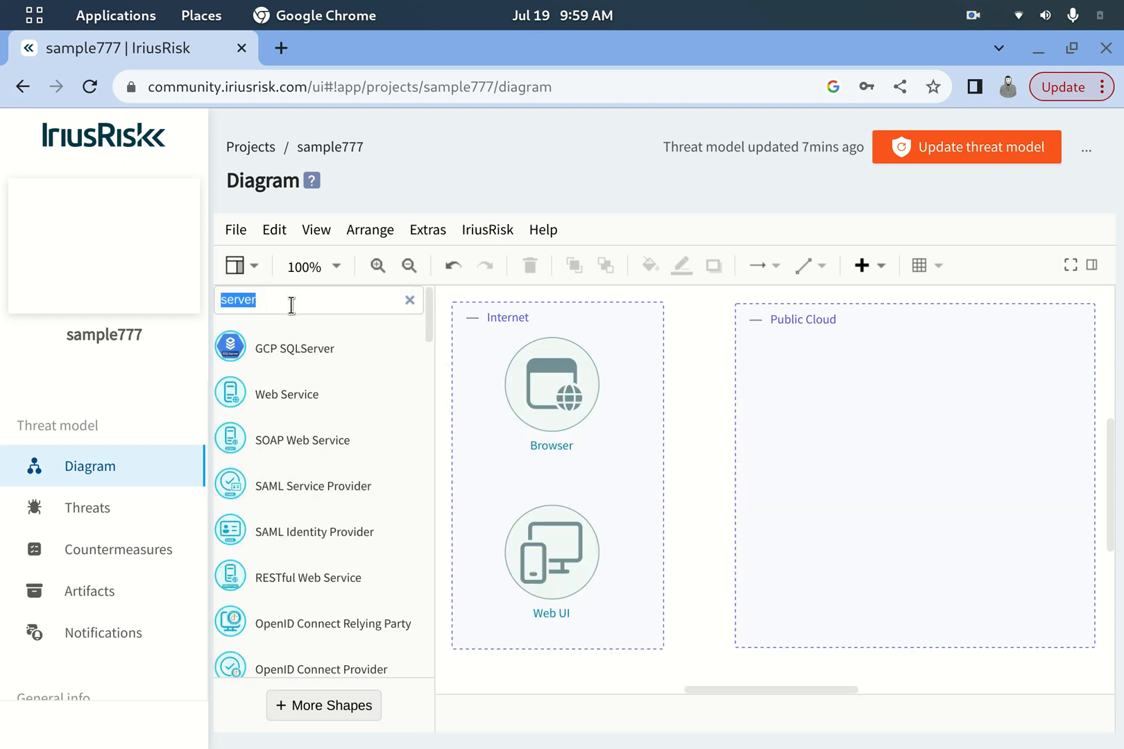
text(webapplication)
key(BackSpace)
key(BackSpace)
key(BackSpace)
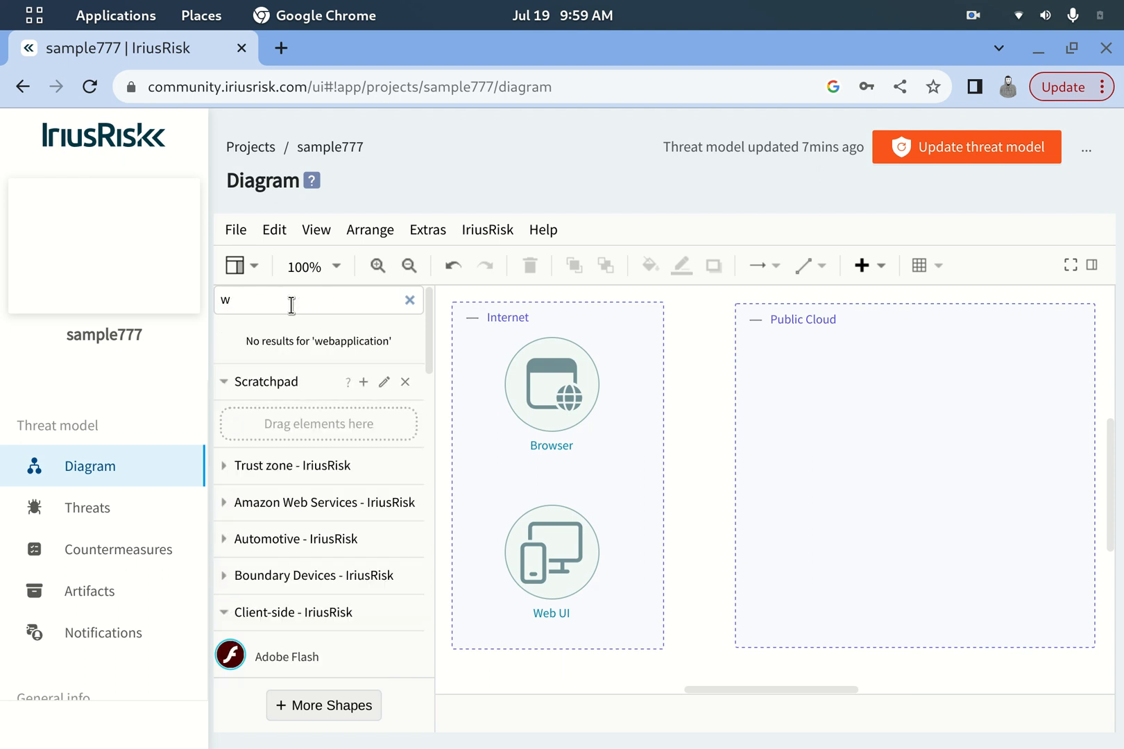
key(BackSpace)
key(BackSpace)
Step: Search the component library for "server", load more results, and place Web Application - Server side inside the Public Cloud zone
text(se)
key(Return)
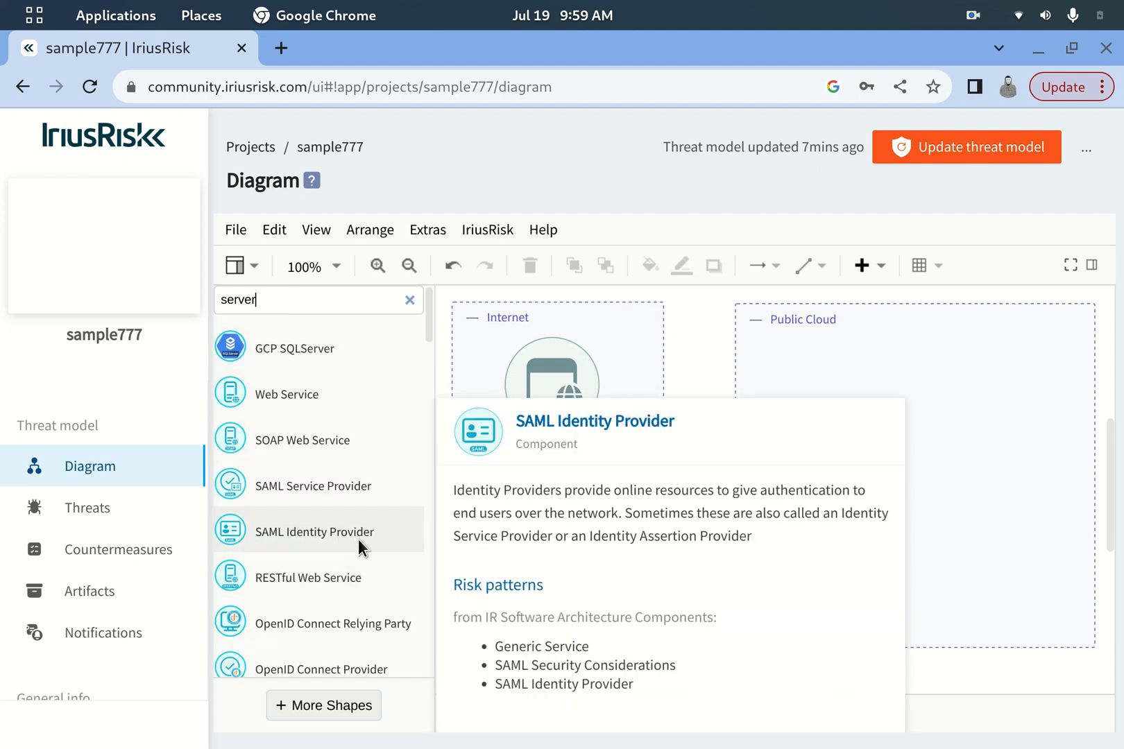
scroll(358, 539, down, 5)
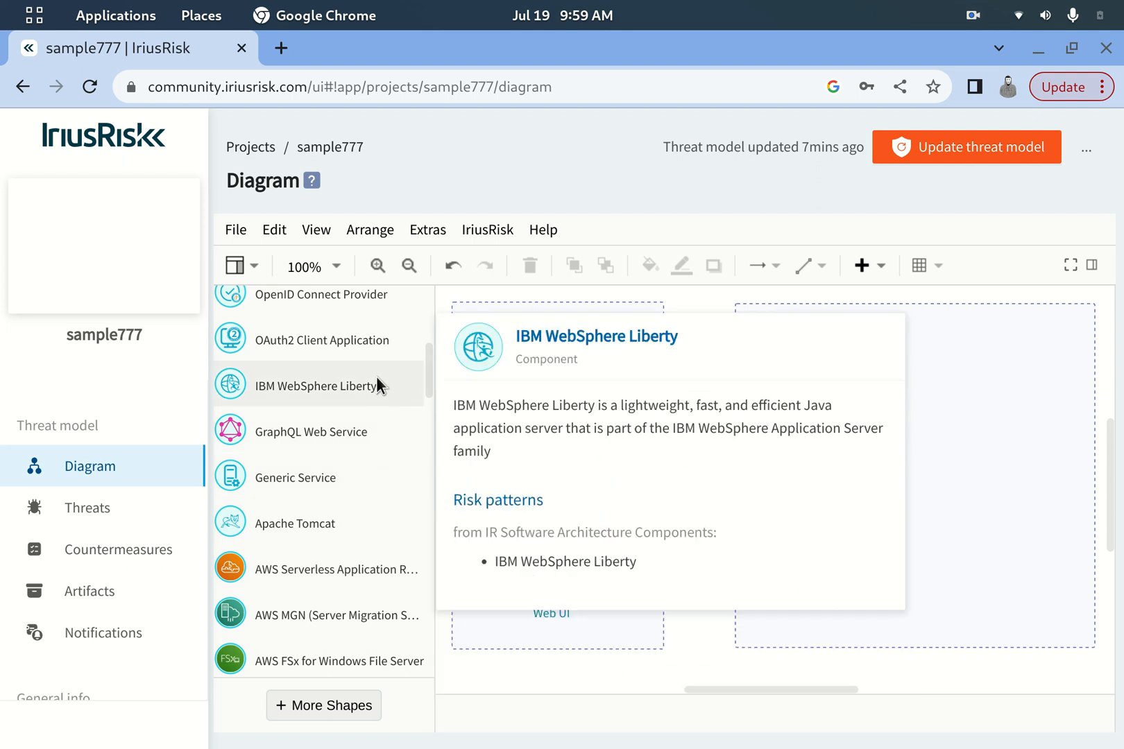
scroll(376, 378, down, 5)
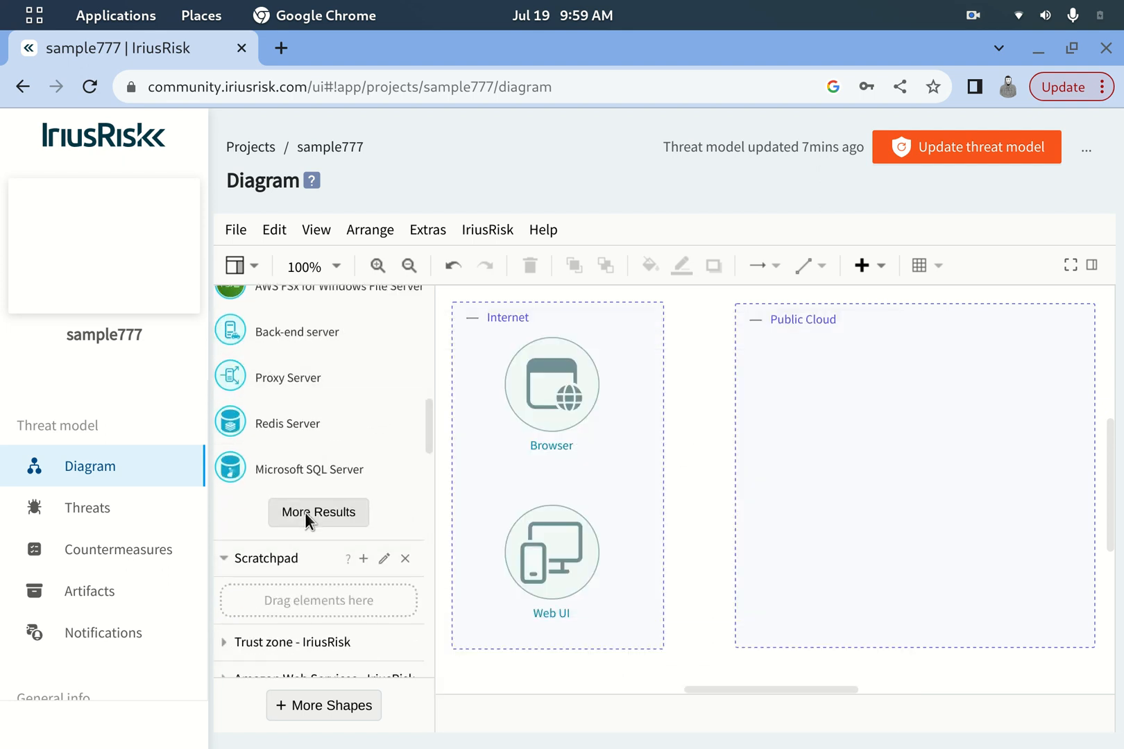
click(305, 511)
scroll(354, 509, down, 2)
scroll(355, 509, down, 6)
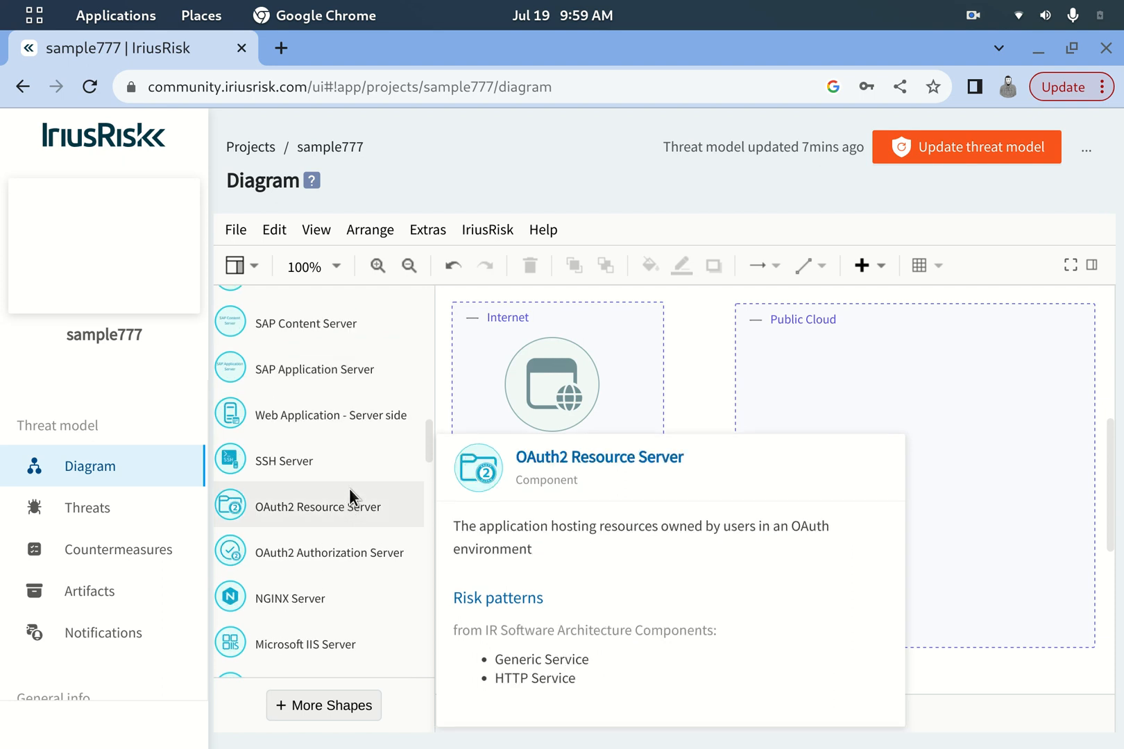
click(351, 420)
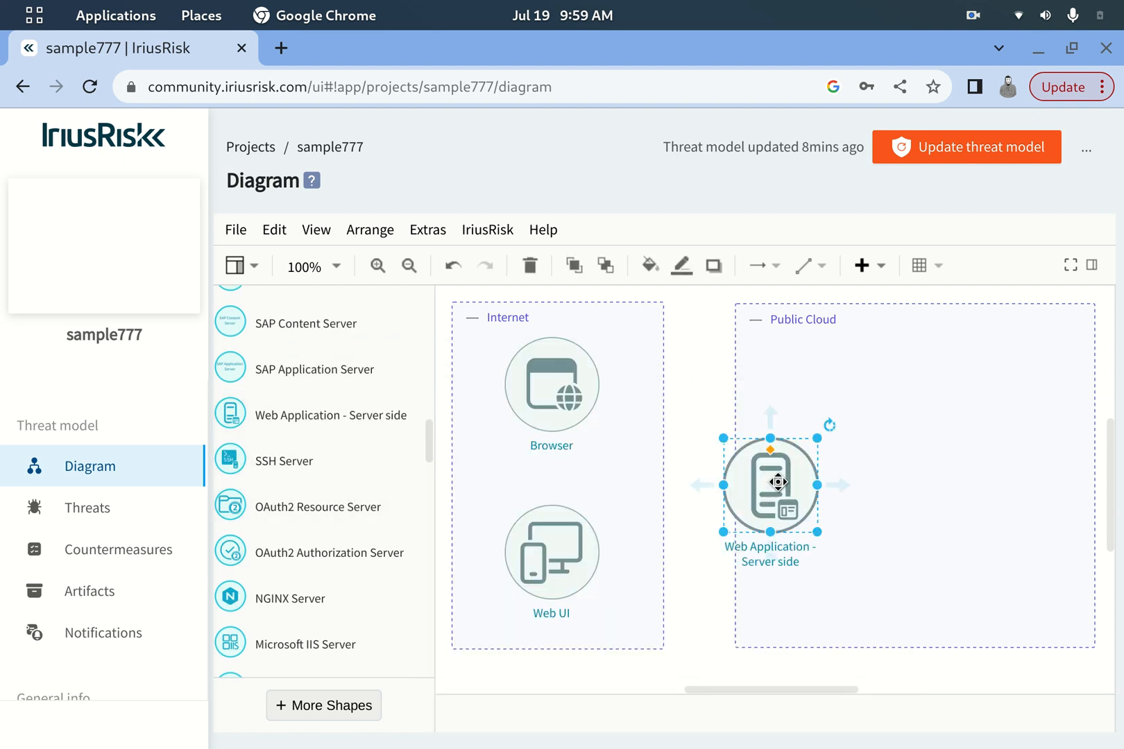
drag(777, 481, 838, 459)
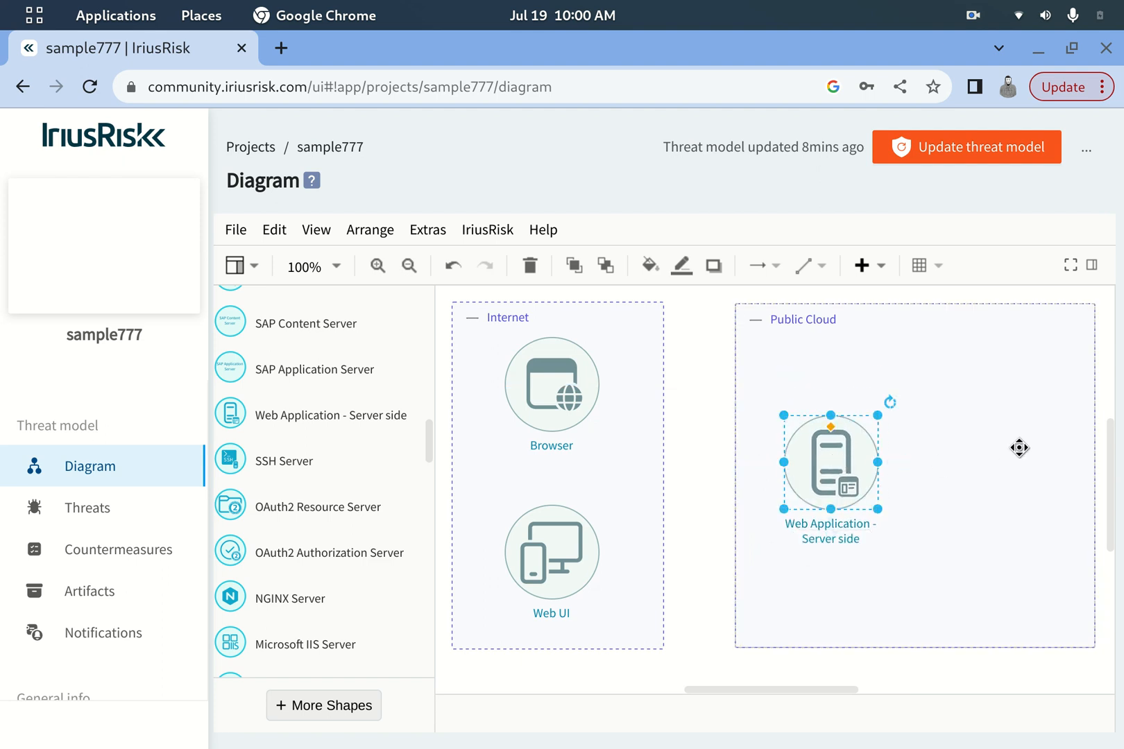
Step: Replace the component search term with "mongodb" and run the search
scroll(297, 406, down, 10)
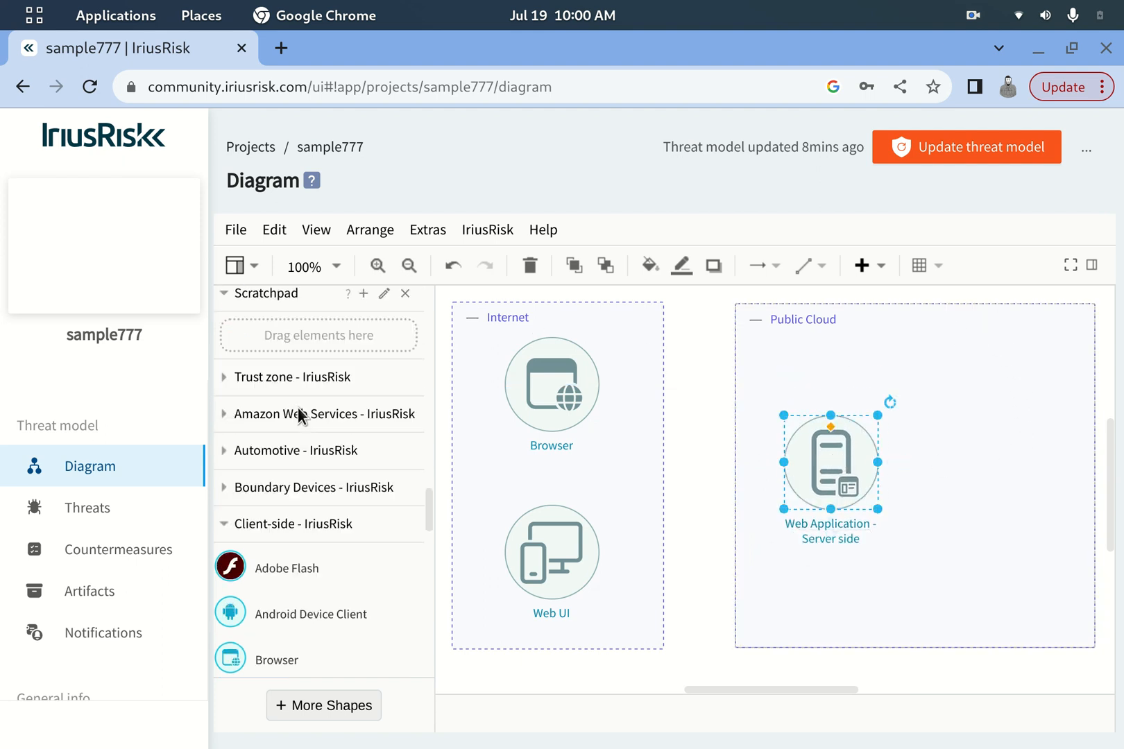
scroll(307, 380, up, 10)
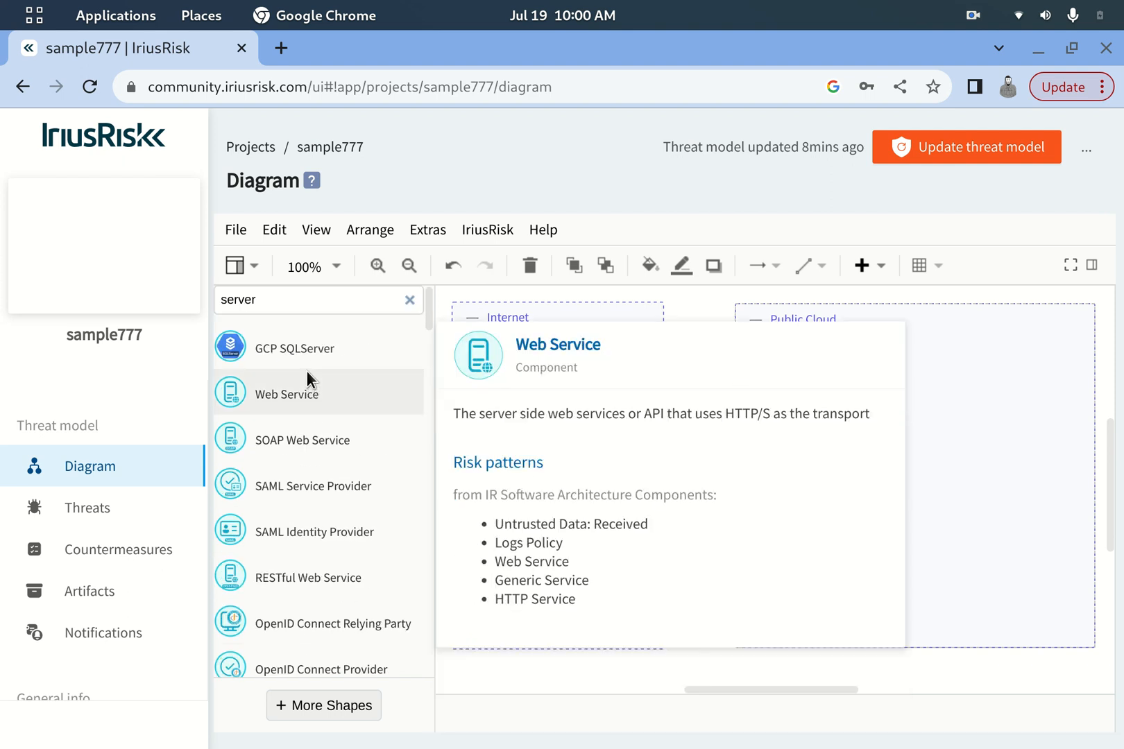
double_click(319, 300)
text(mongod)
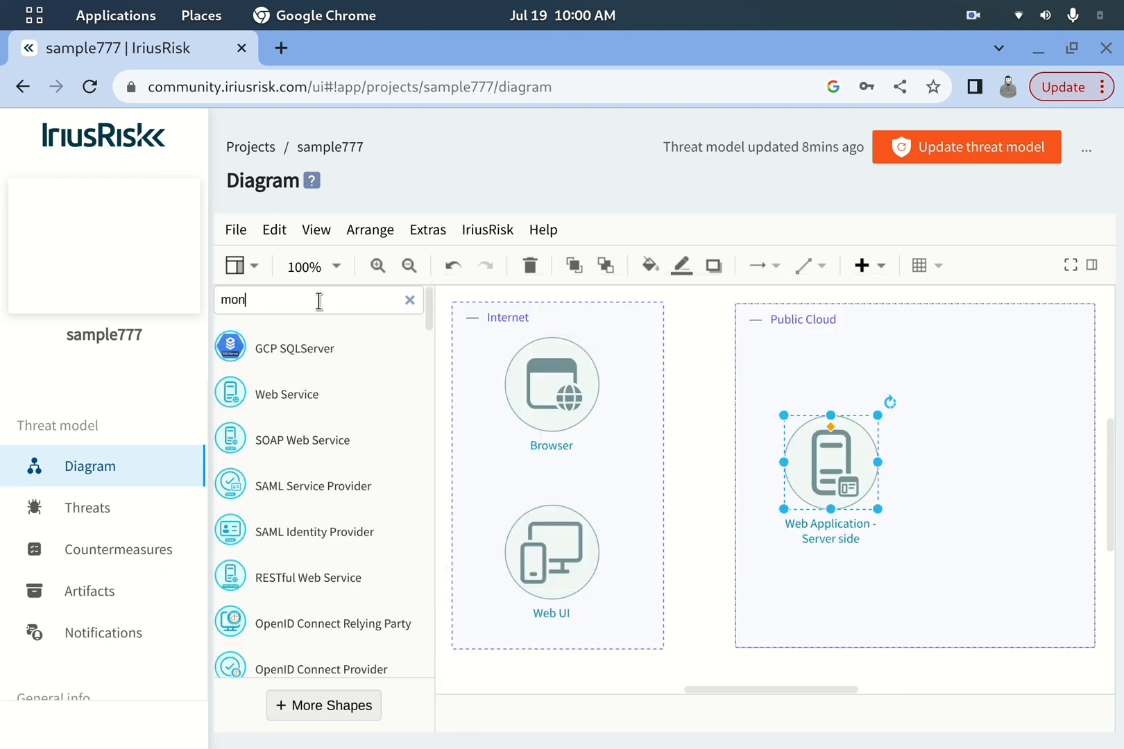
key(Return)
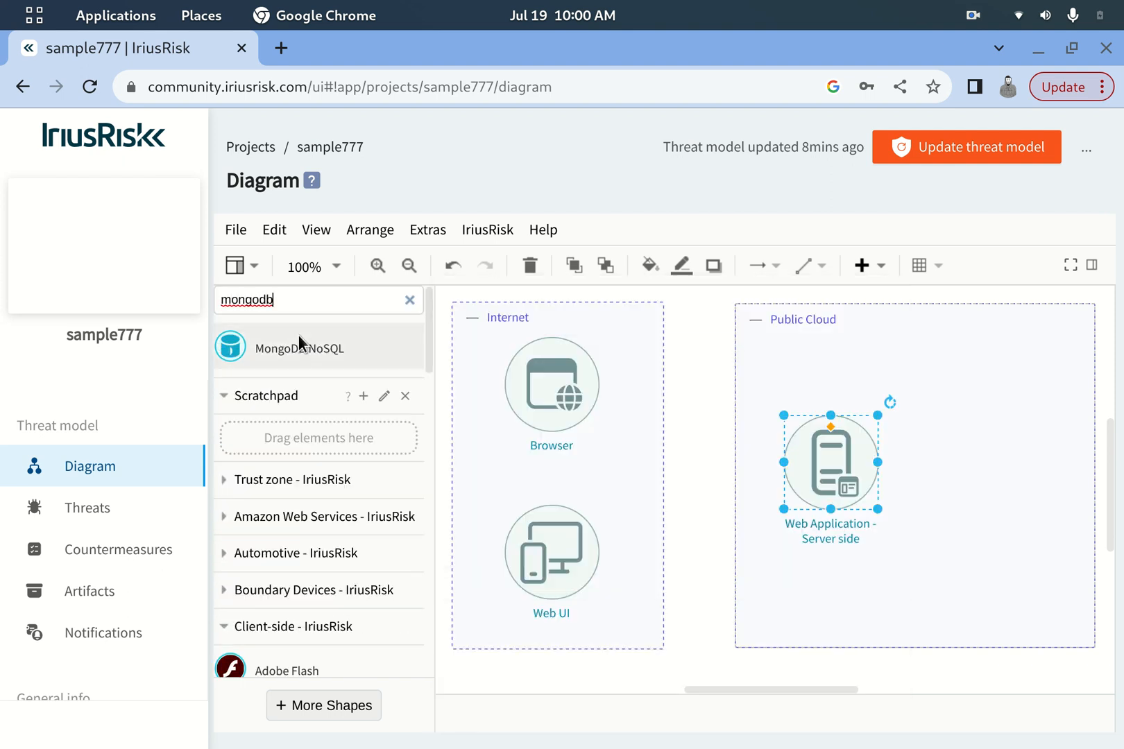
Step: Place MongoDB NoSQL near the right edge of the Public Cloud zone and shift Web Application - Server side slightly left
click(290, 351)
drag(775, 496, 1068, 465)
drag(840, 482, 819, 482)
drag(1015, 475, 1020, 473)
click(945, 667)
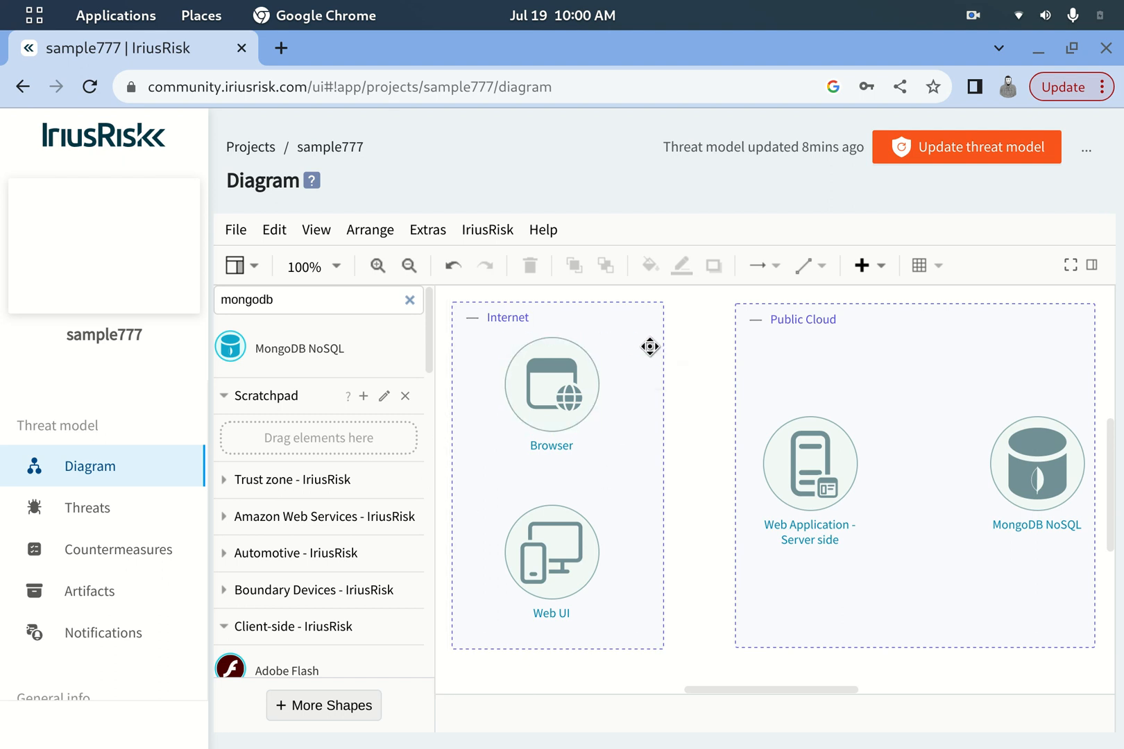
Step: Add the tag "end user" to the Browser component's details and save them
click(586, 420)
click(563, 374)
right_click(549, 378)
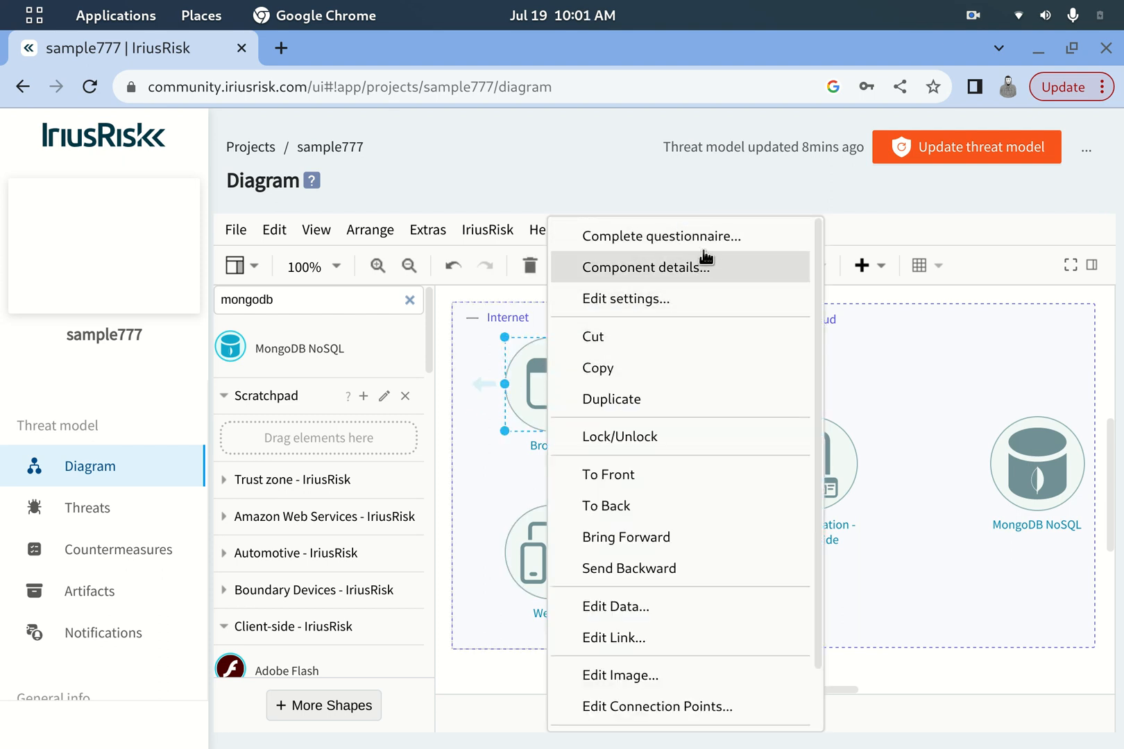
click(701, 277)
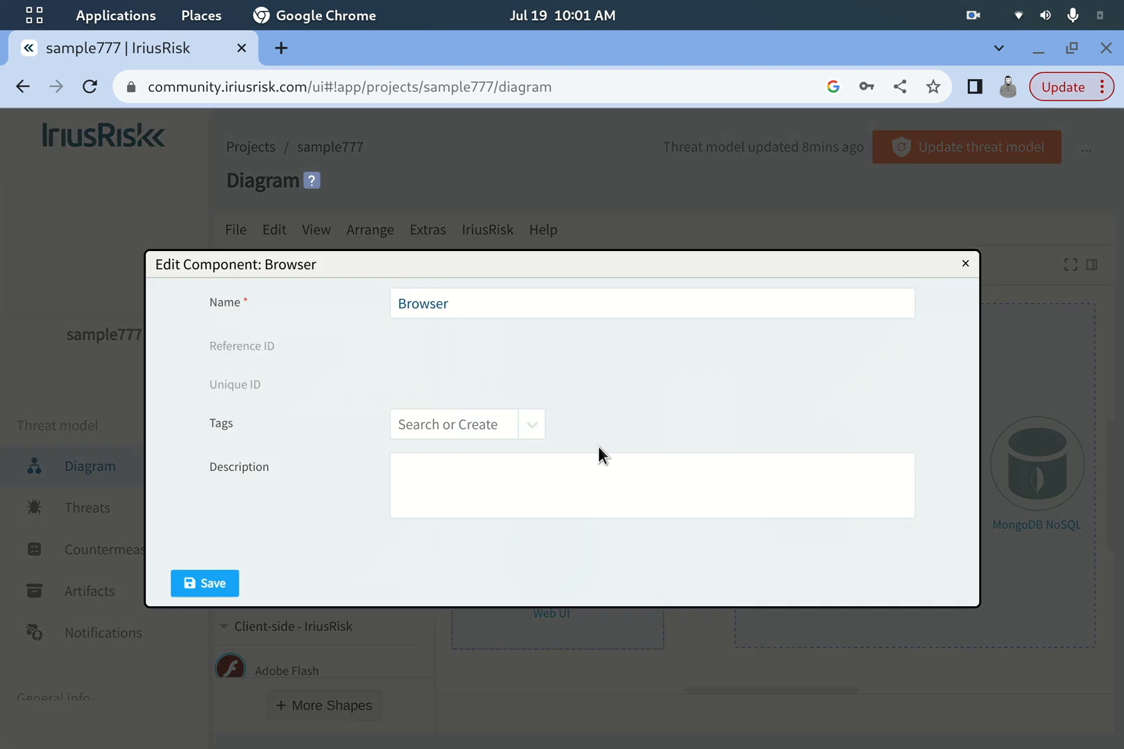
click(426, 424)
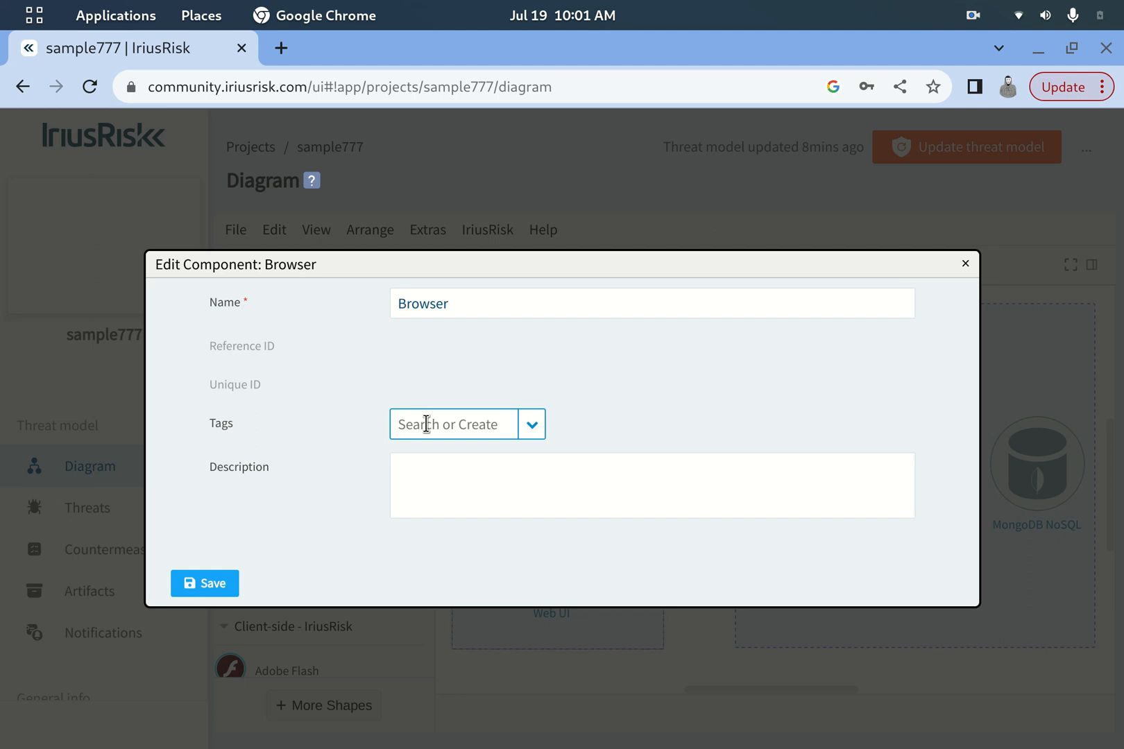
text(end)
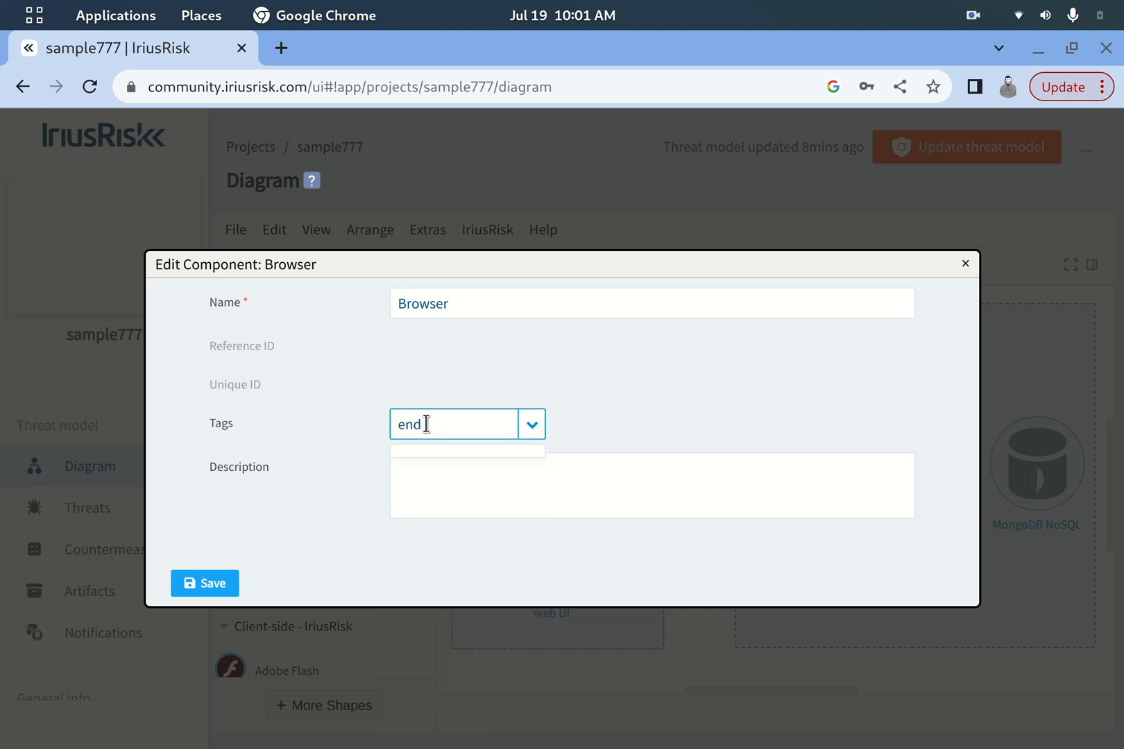
text(err)
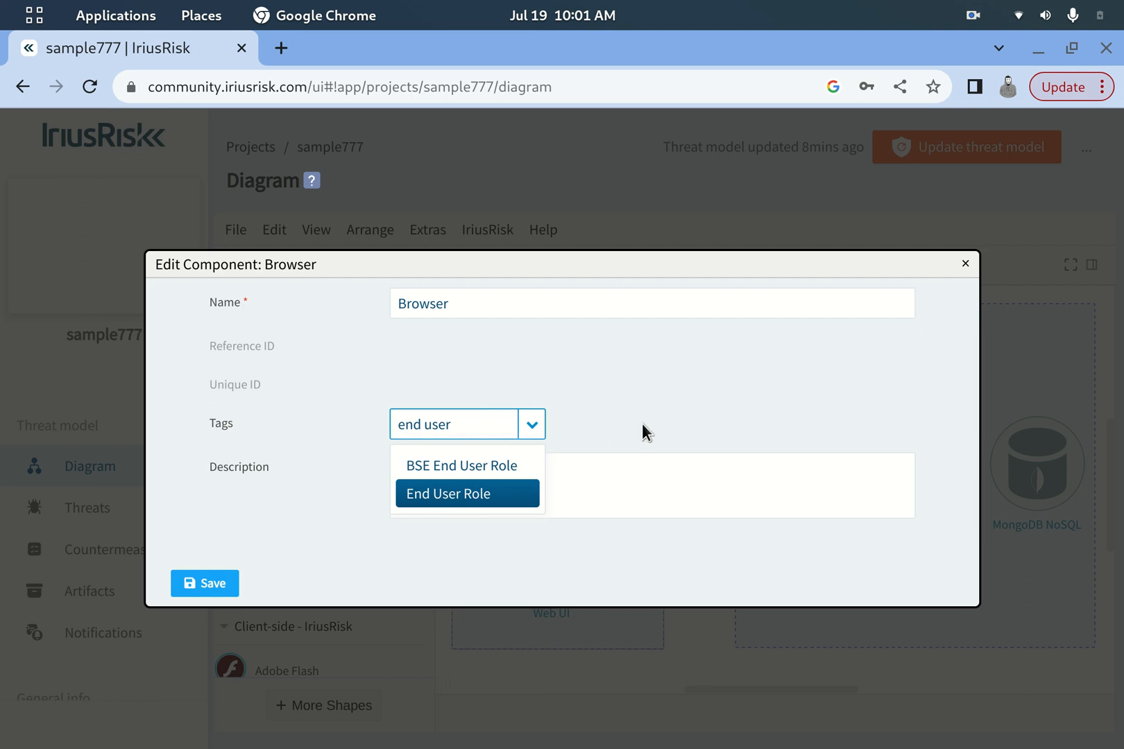
key(Return)
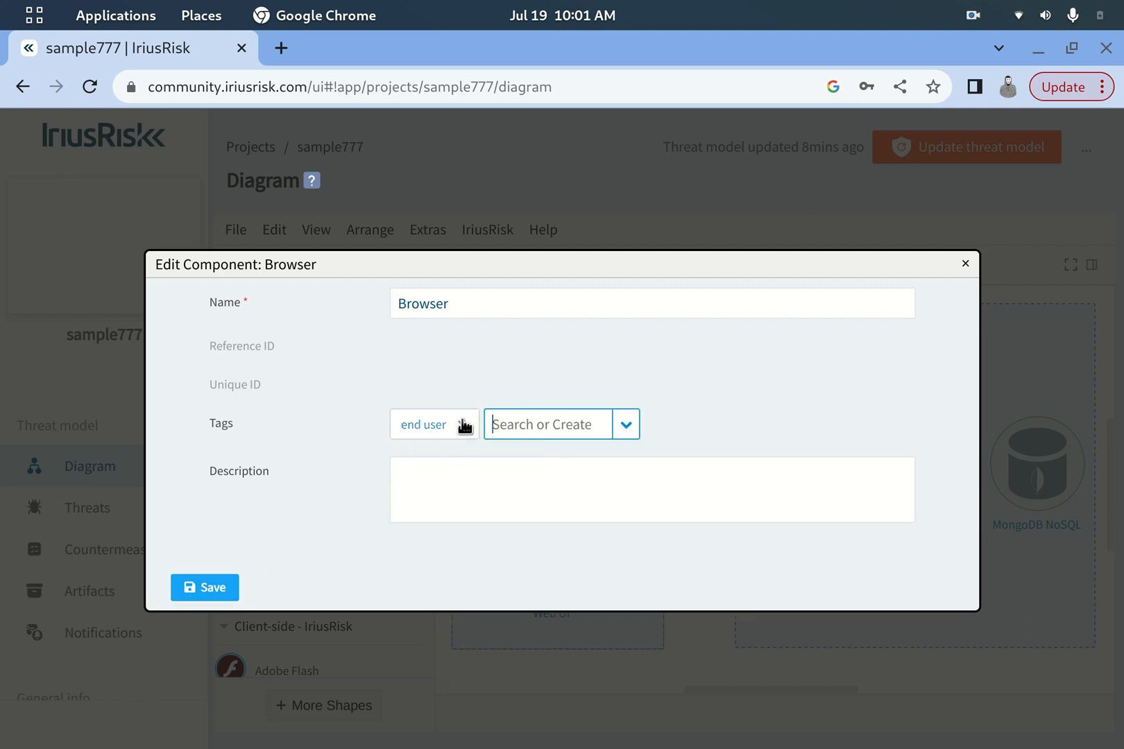
click(215, 591)
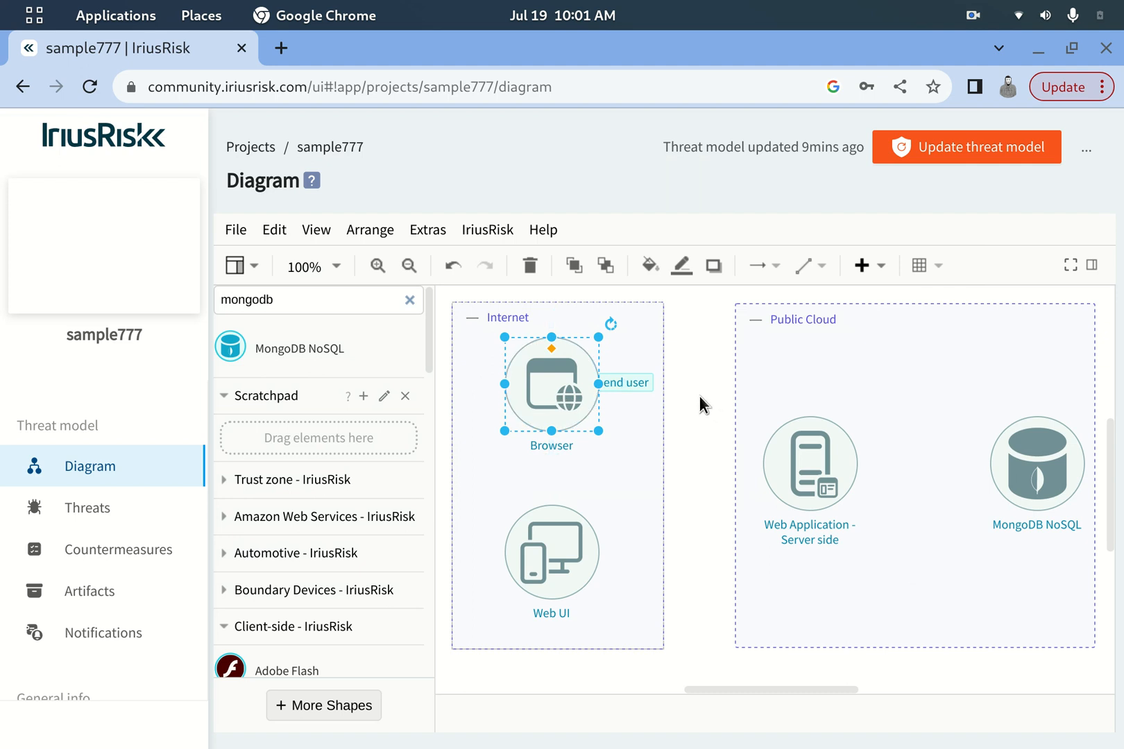
Step: Add the existing tags "Registration" and "login" to the Web UI component's details and save them
click(563, 555)
right_click(563, 554)
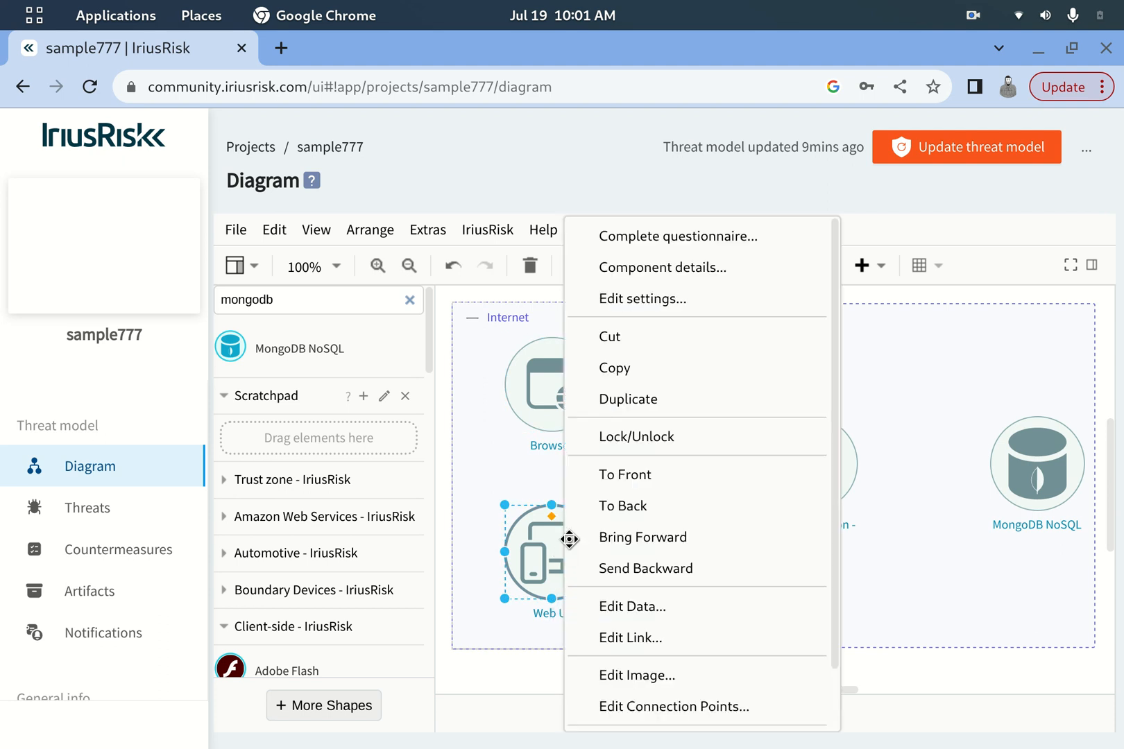
click(681, 267)
click(451, 433)
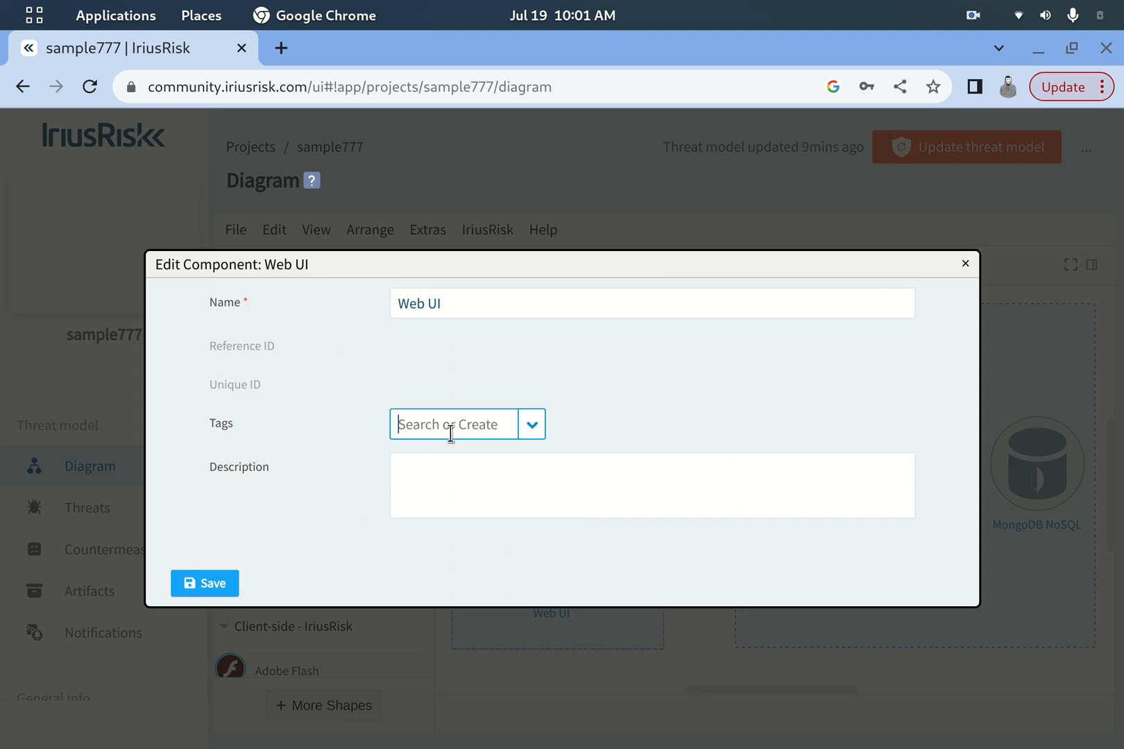
text(re)
key(BackSpace)
key(BackSpace)
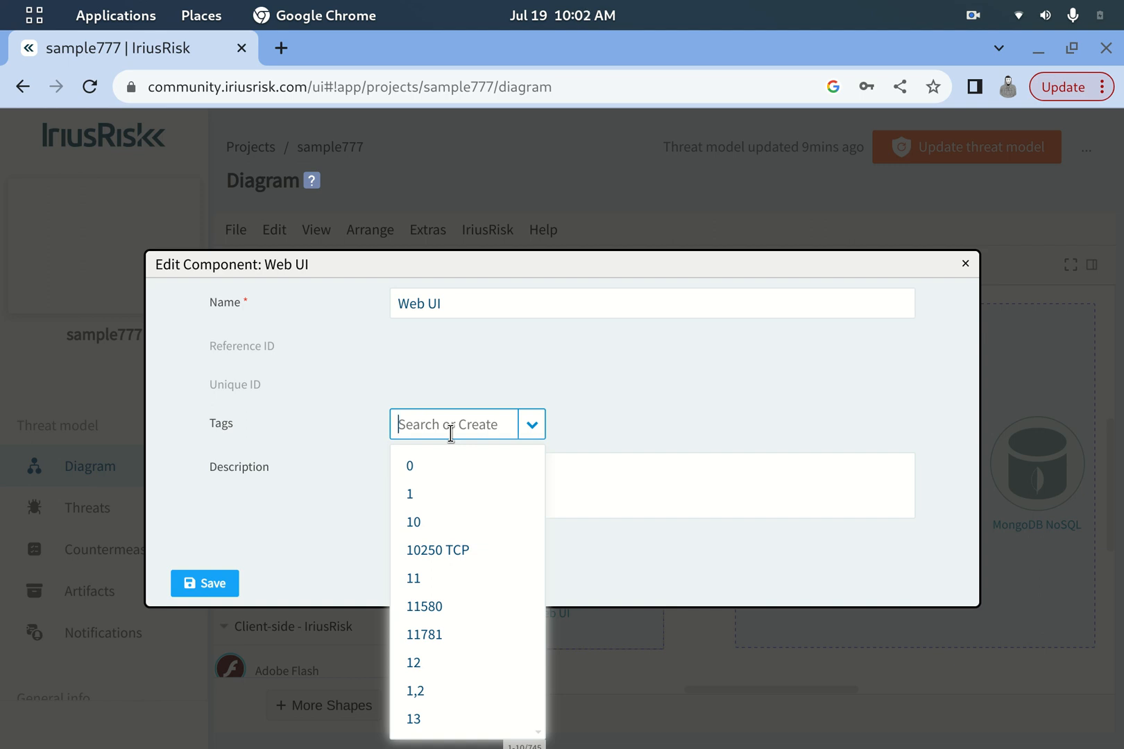
text(registration)
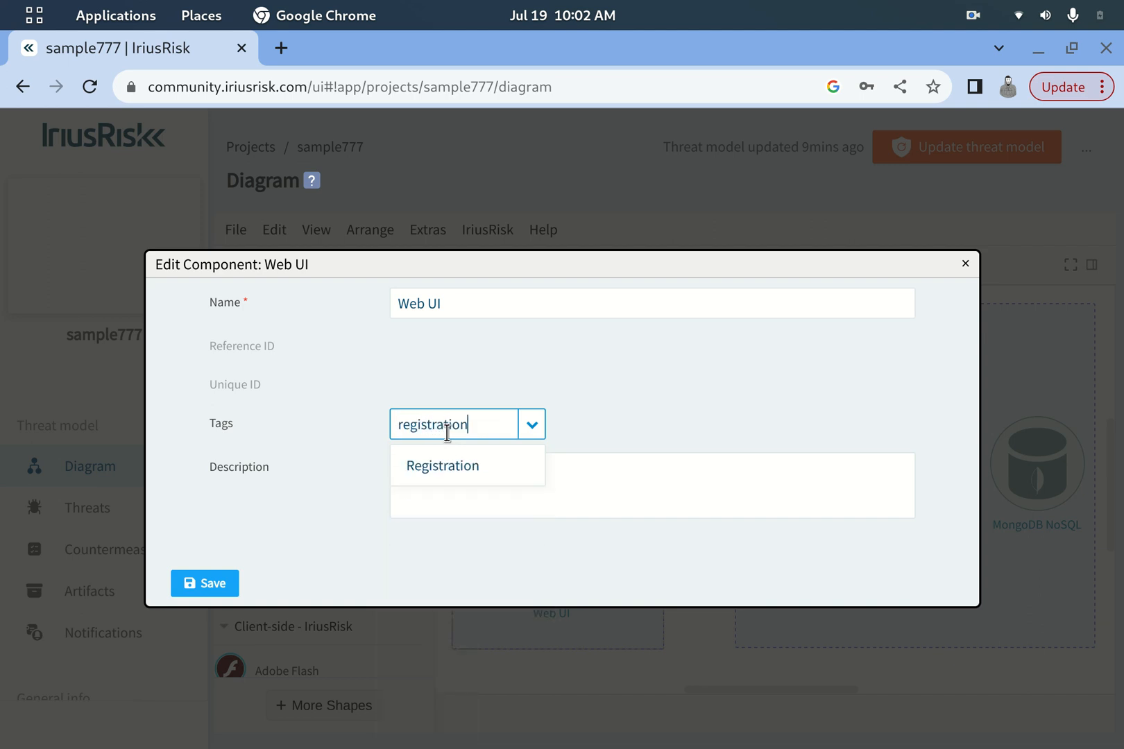
click(451, 468)
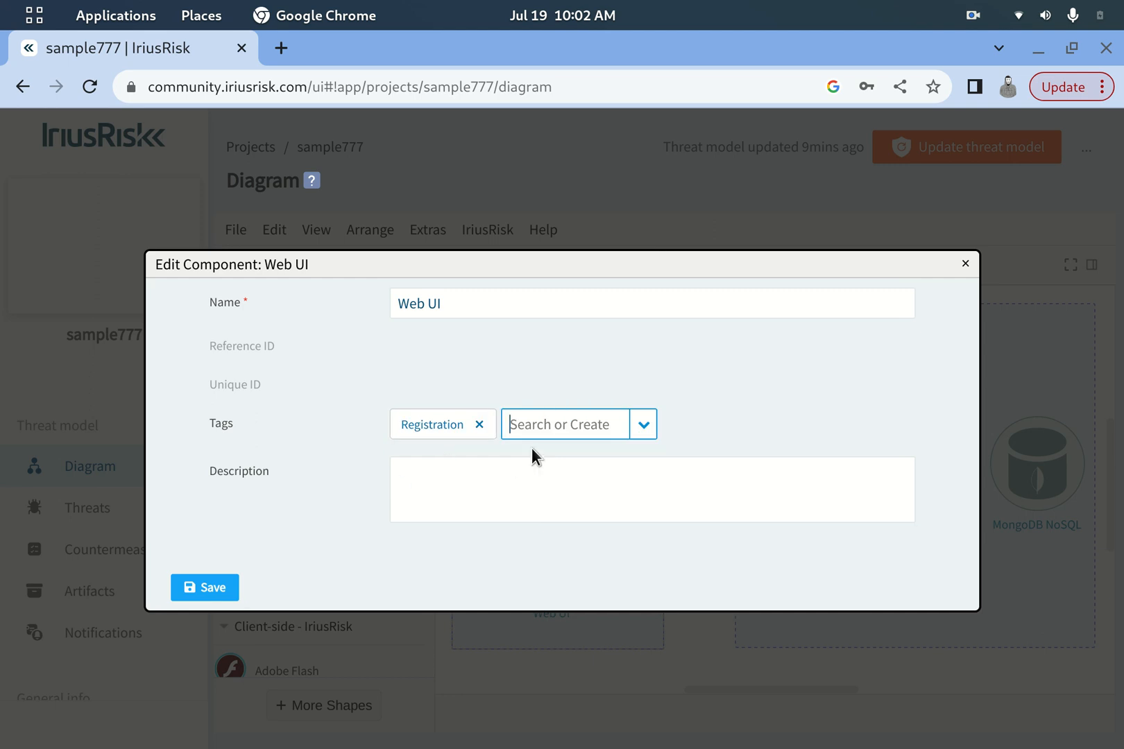
text(login)
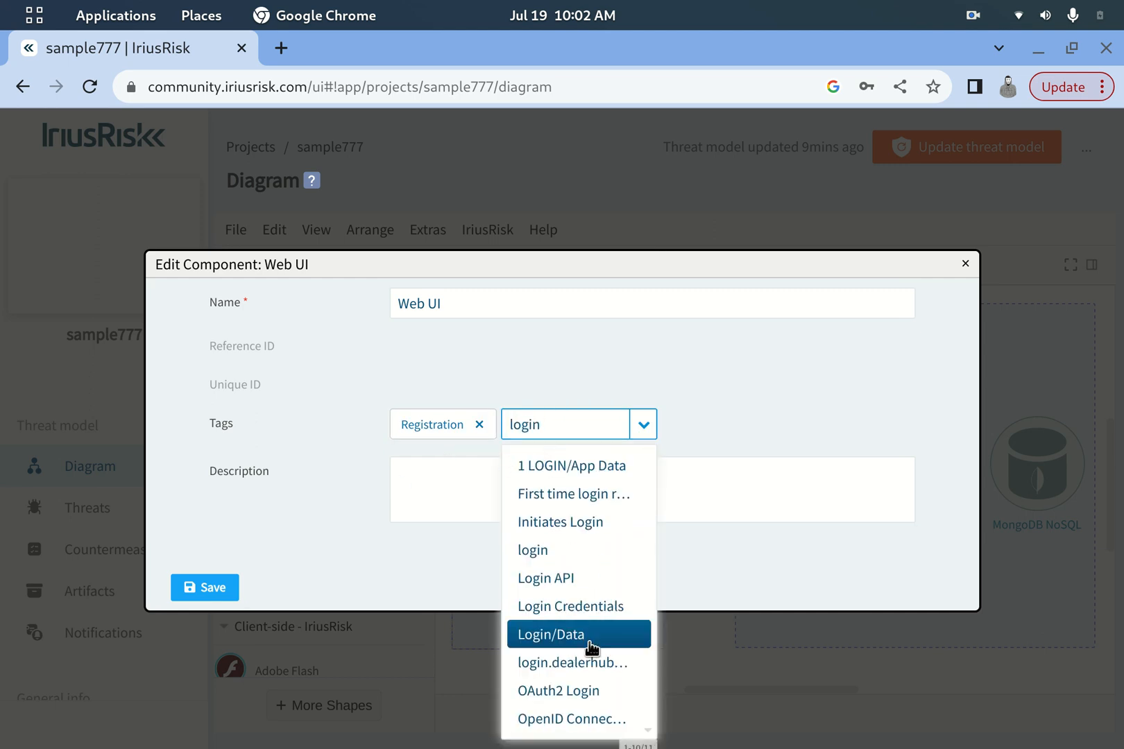
click(591, 551)
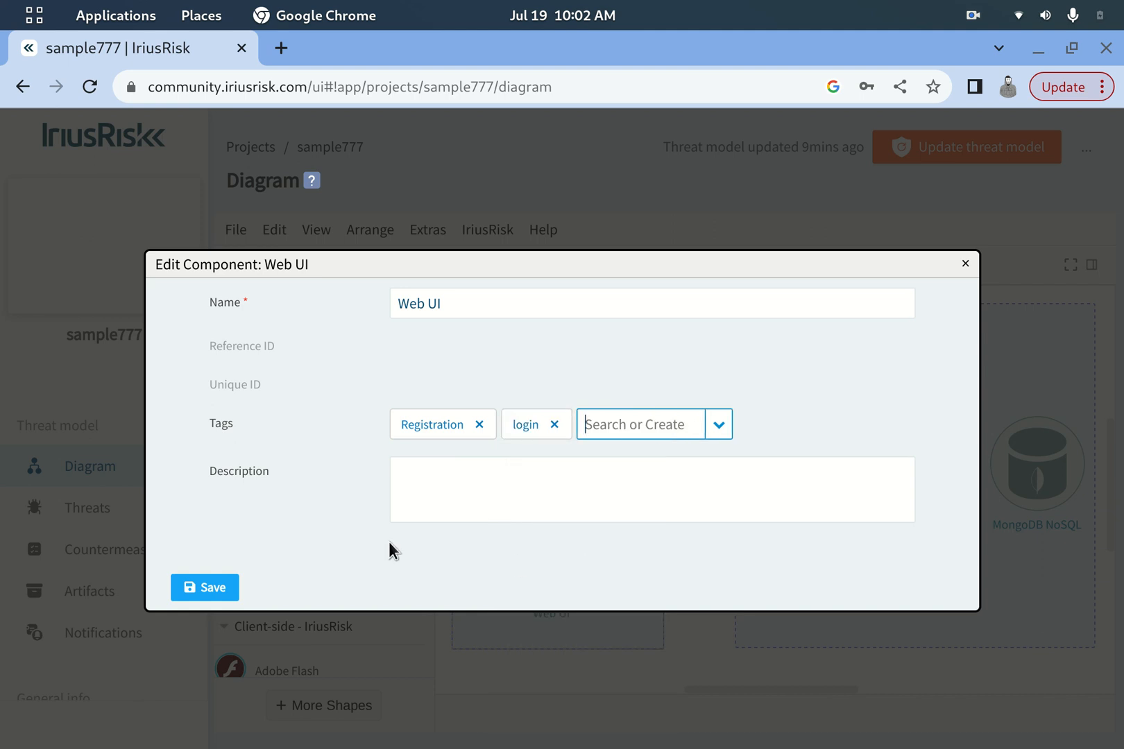
click(206, 588)
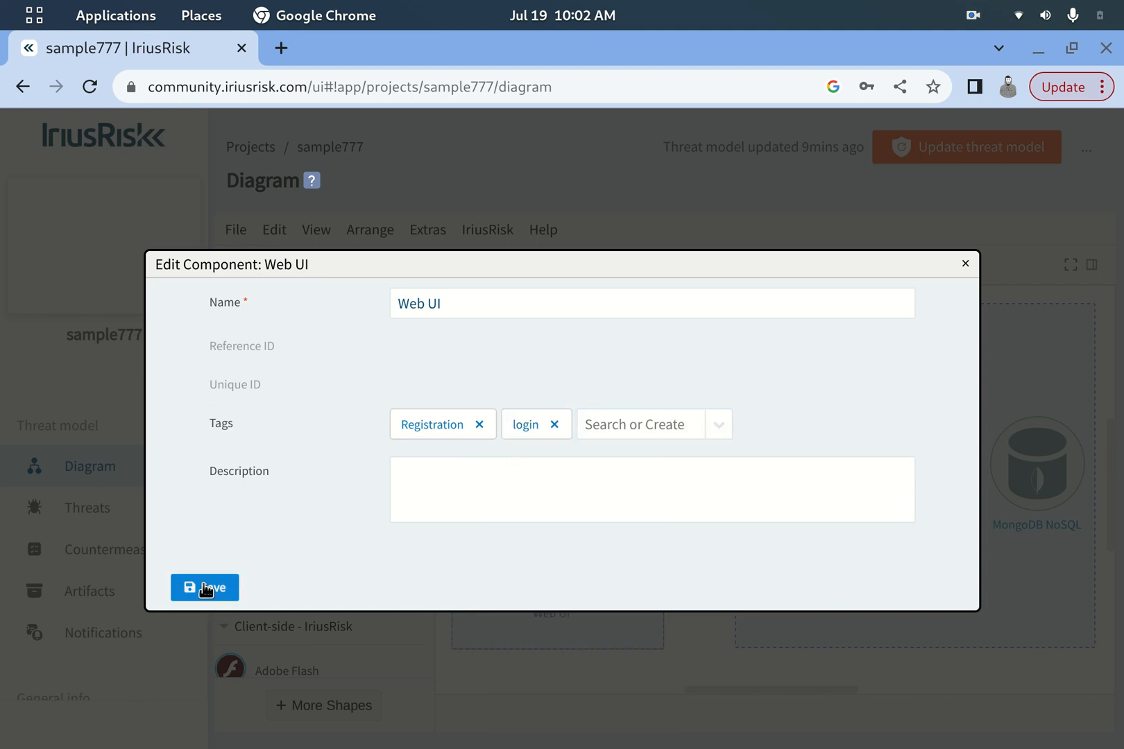
Step: Add the existing tag "expressjs" to the Web Application - Server side component's details and save them
click(840, 483)
right_click(821, 474)
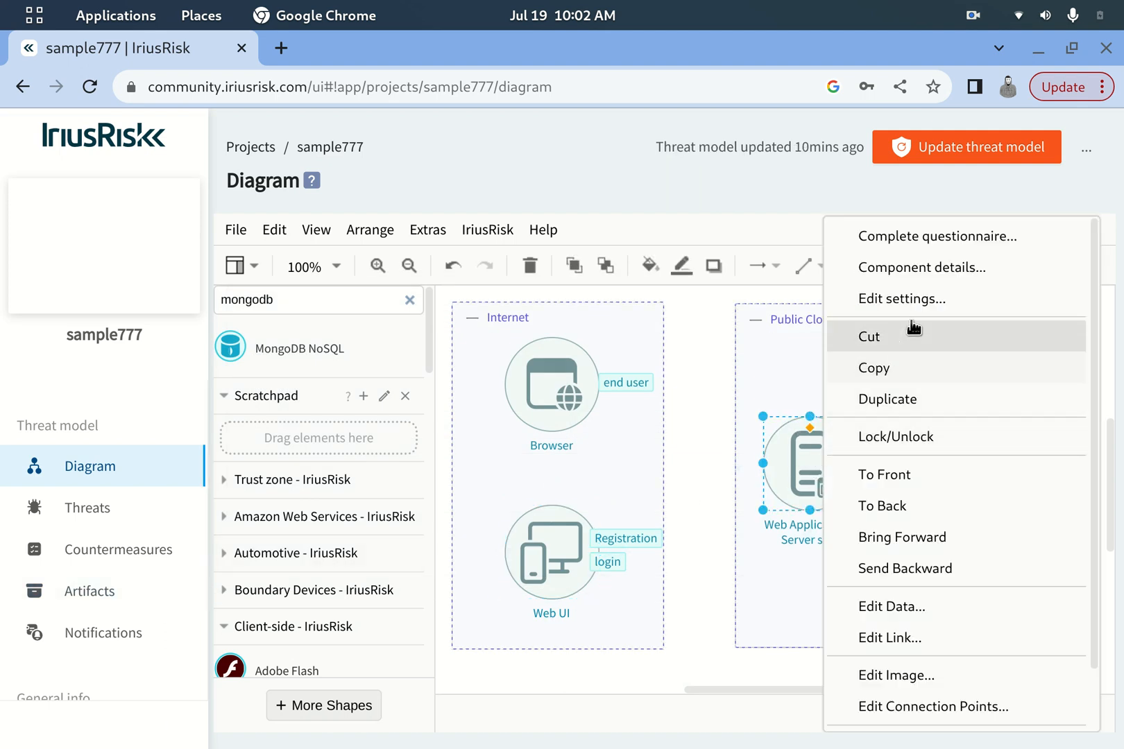
click(920, 267)
click(453, 426)
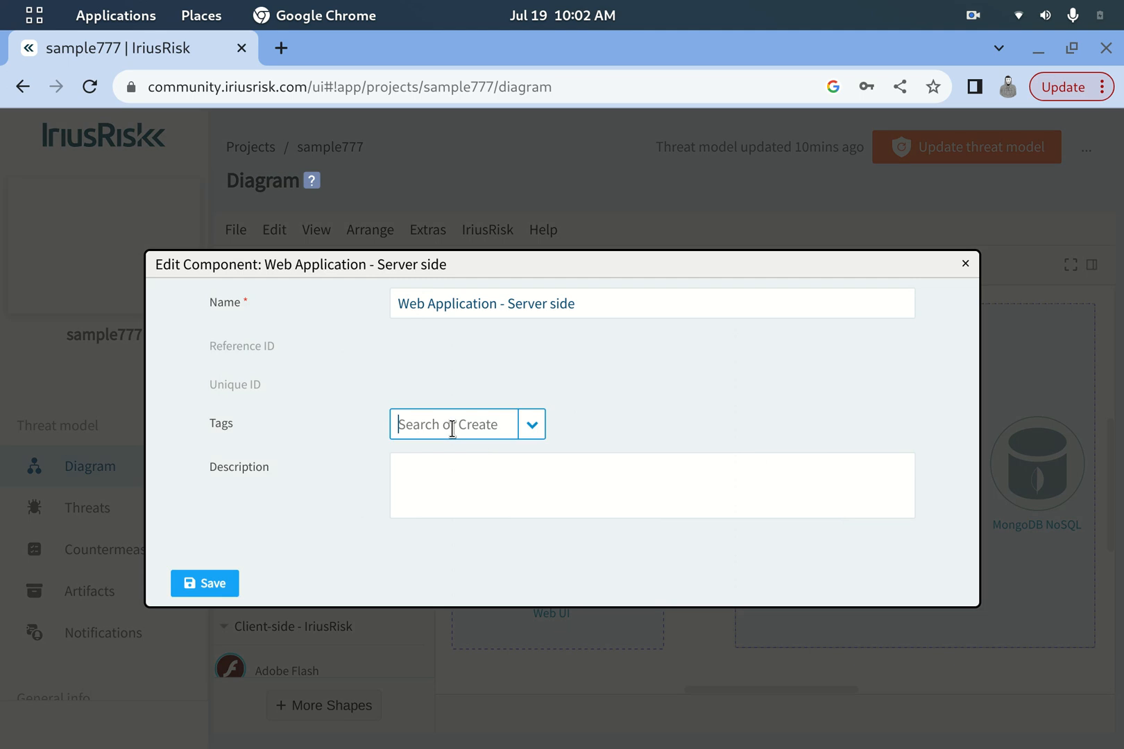
text(expressjs)
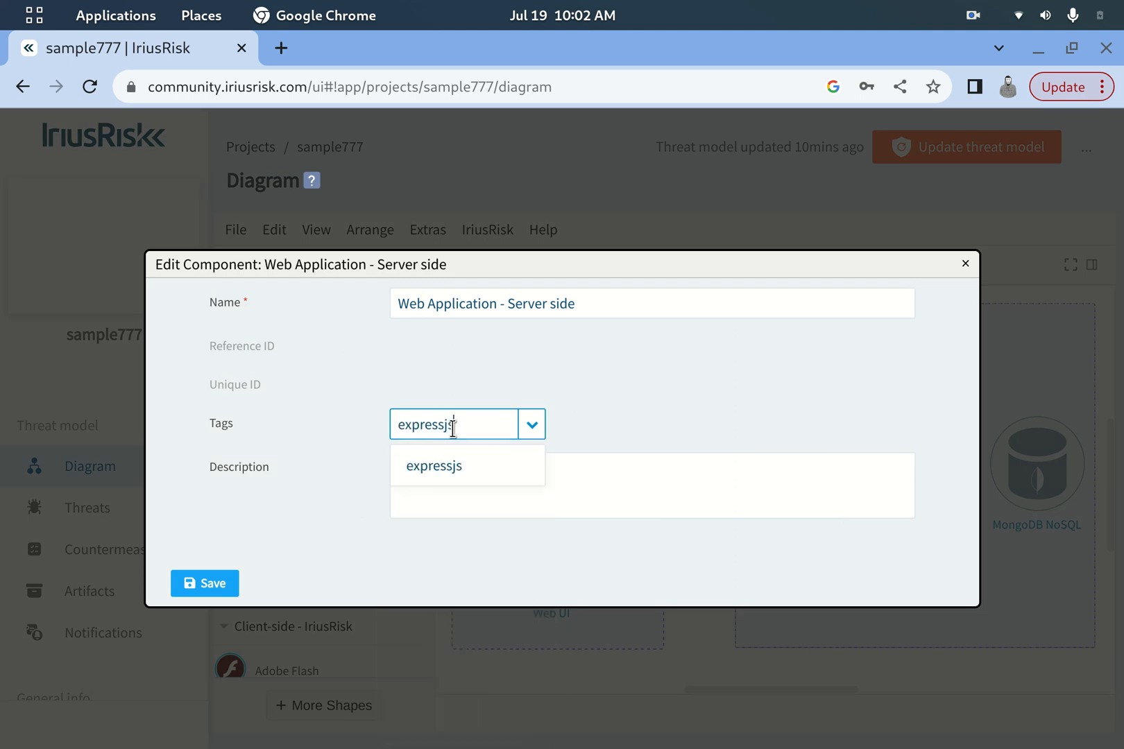
click(466, 467)
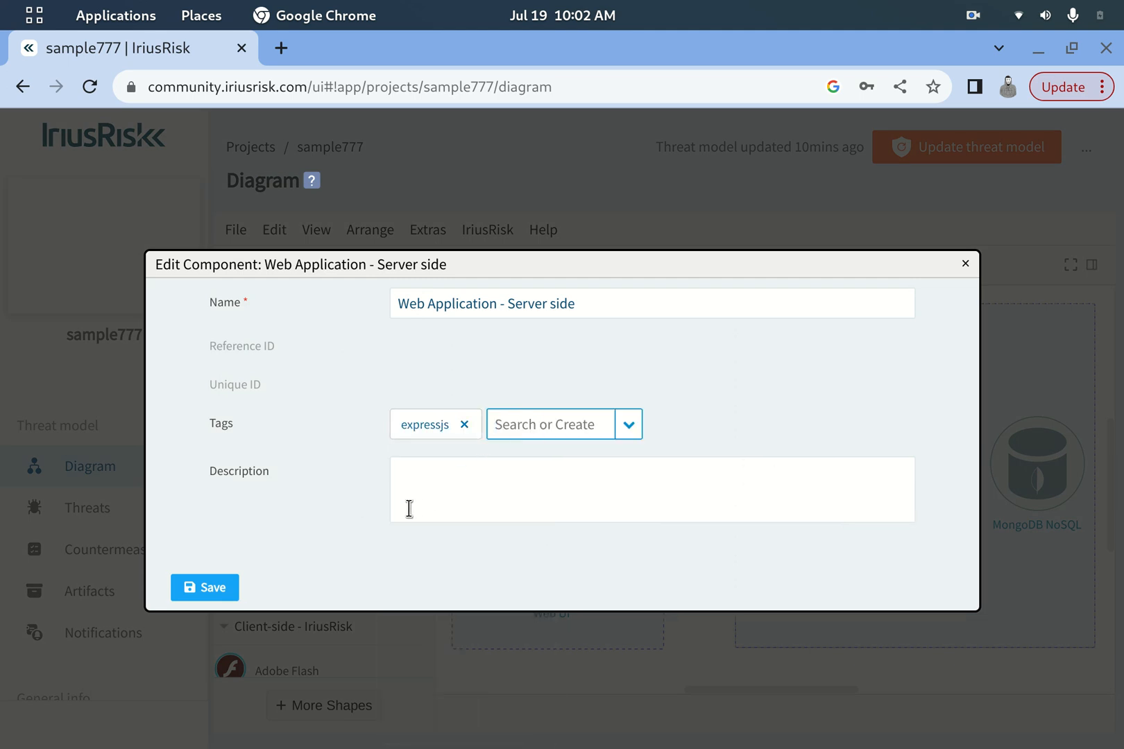
click(206, 589)
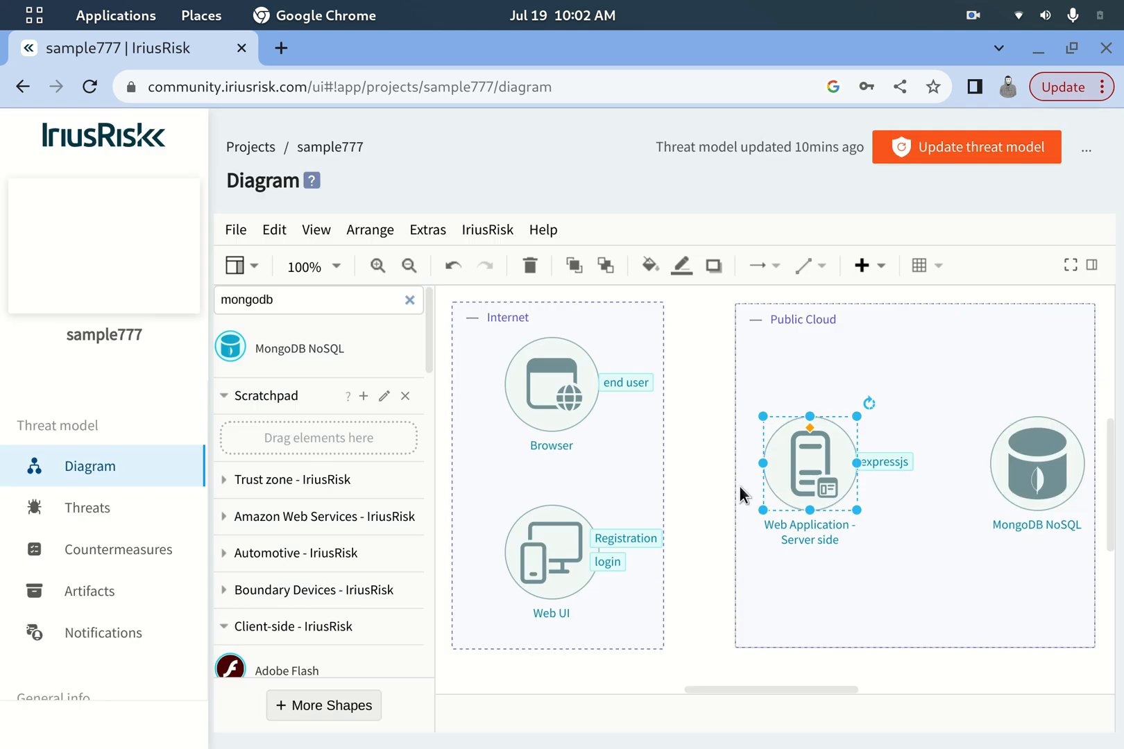
Step: Add the tag "user data" to the MongoDB NoSQL component's details and save them
click(1047, 462)
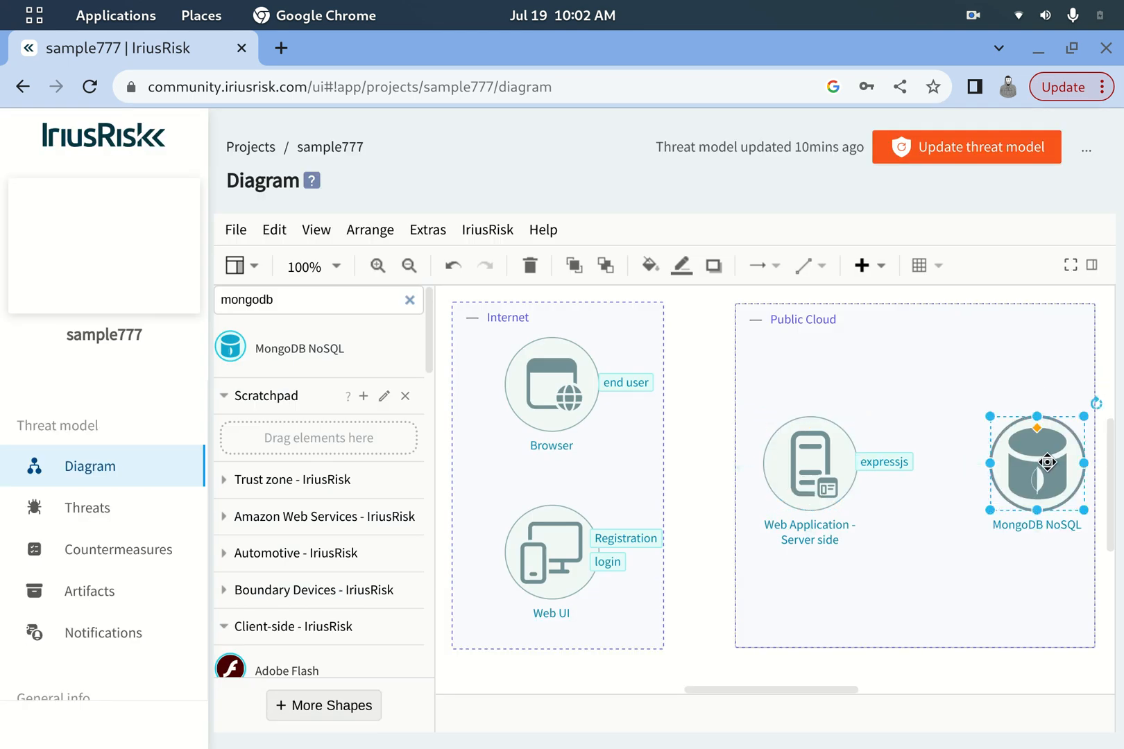
right_click(1044, 461)
click(969, 270)
click(464, 424)
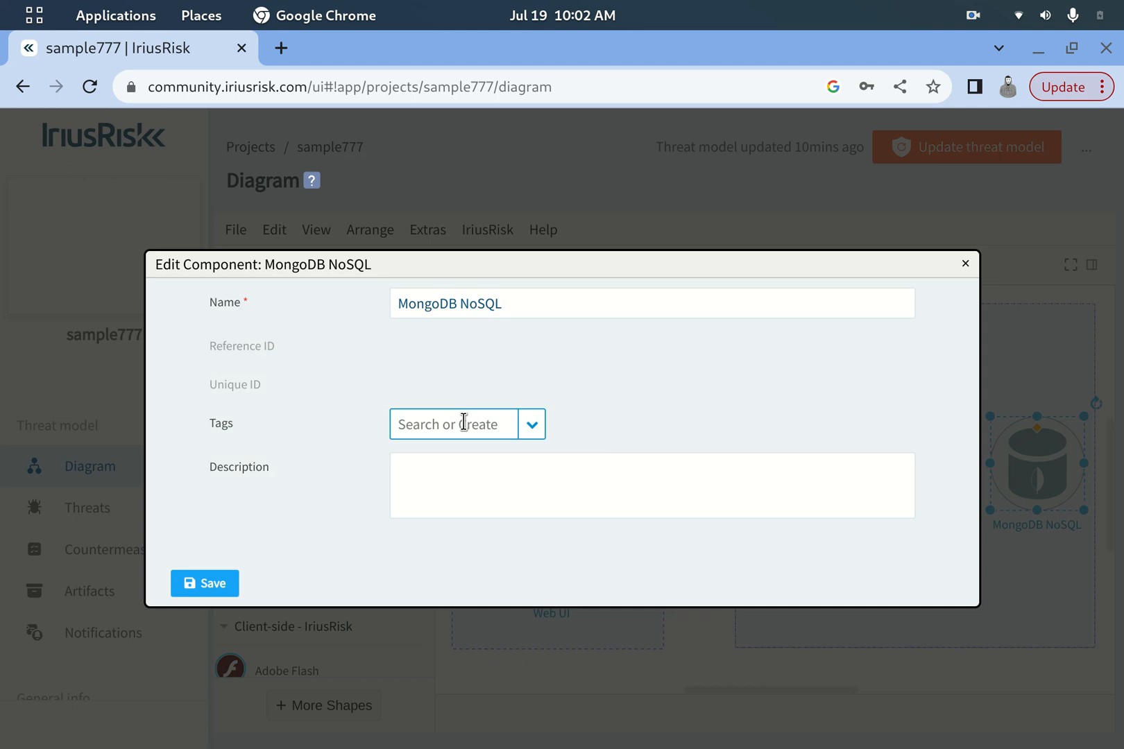
text(user)
text( login)
key(BackSpace)
key(BackSpace)
key(BackSpace)
key(BackSpace)
key(BackSpace)
text(data)
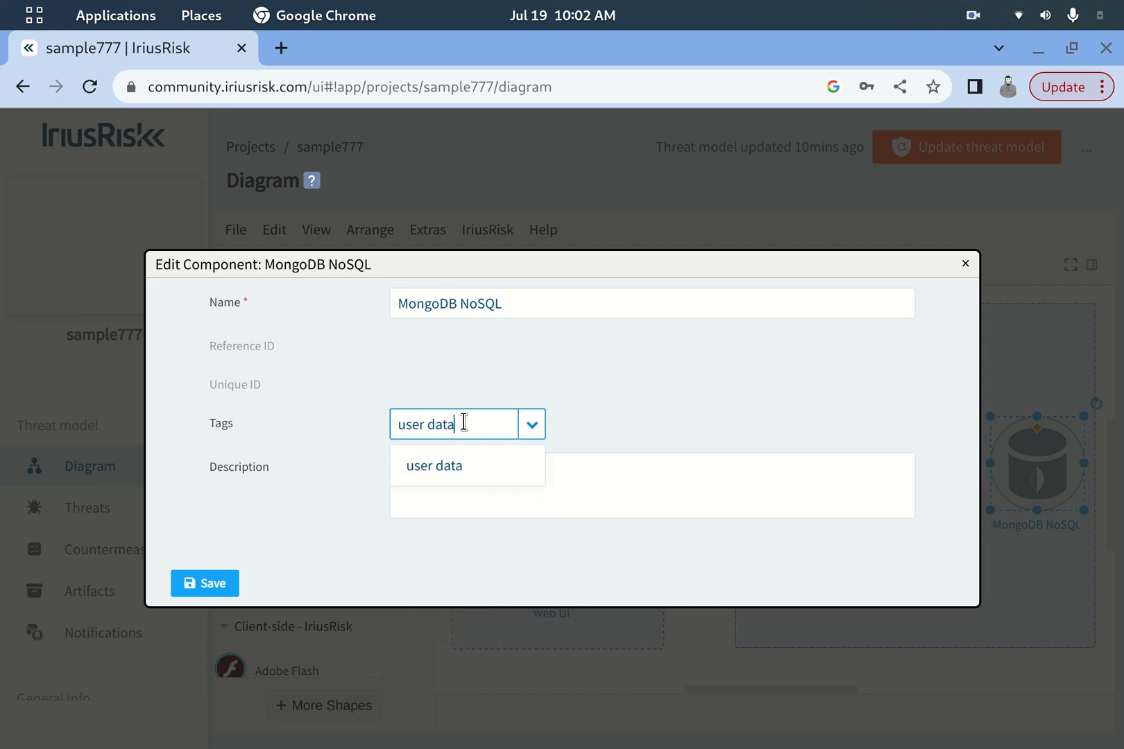
click(457, 467)
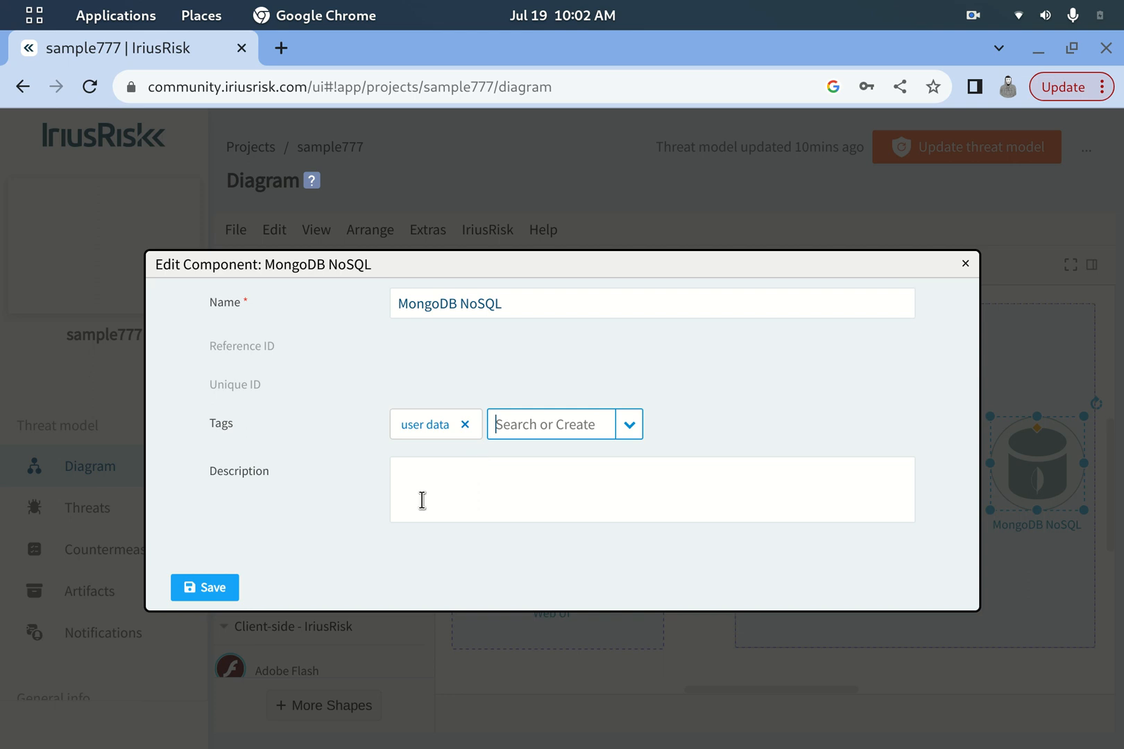
click(216, 590)
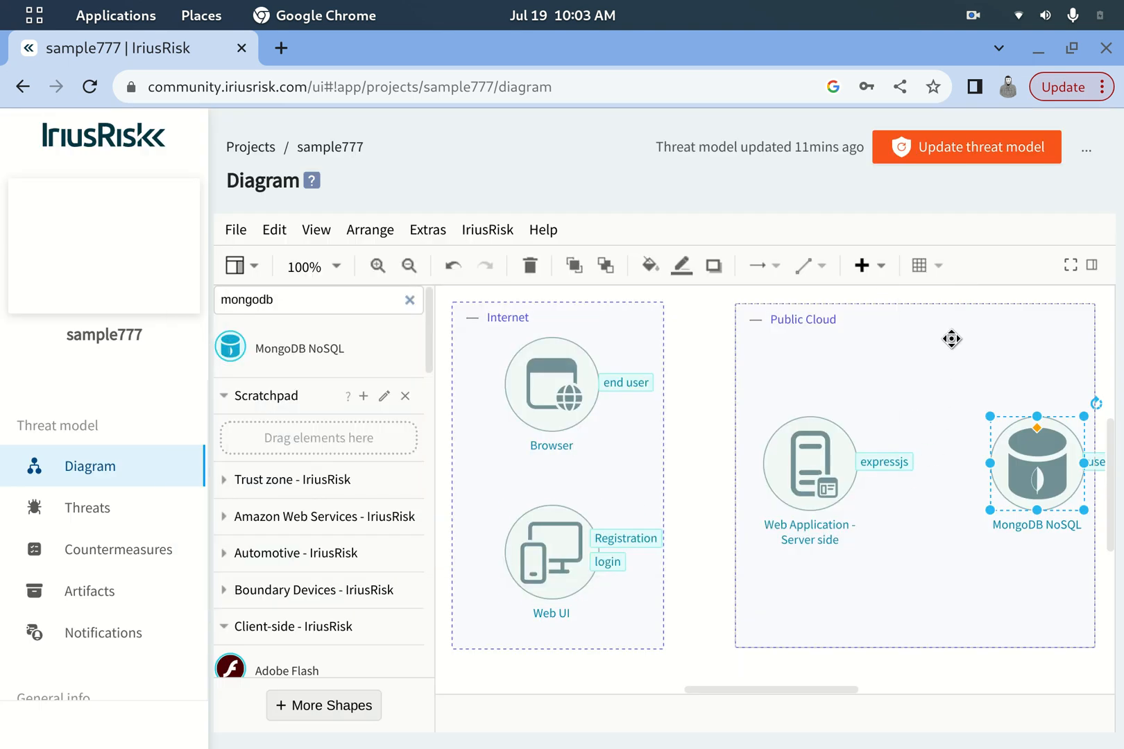
click(686, 381)
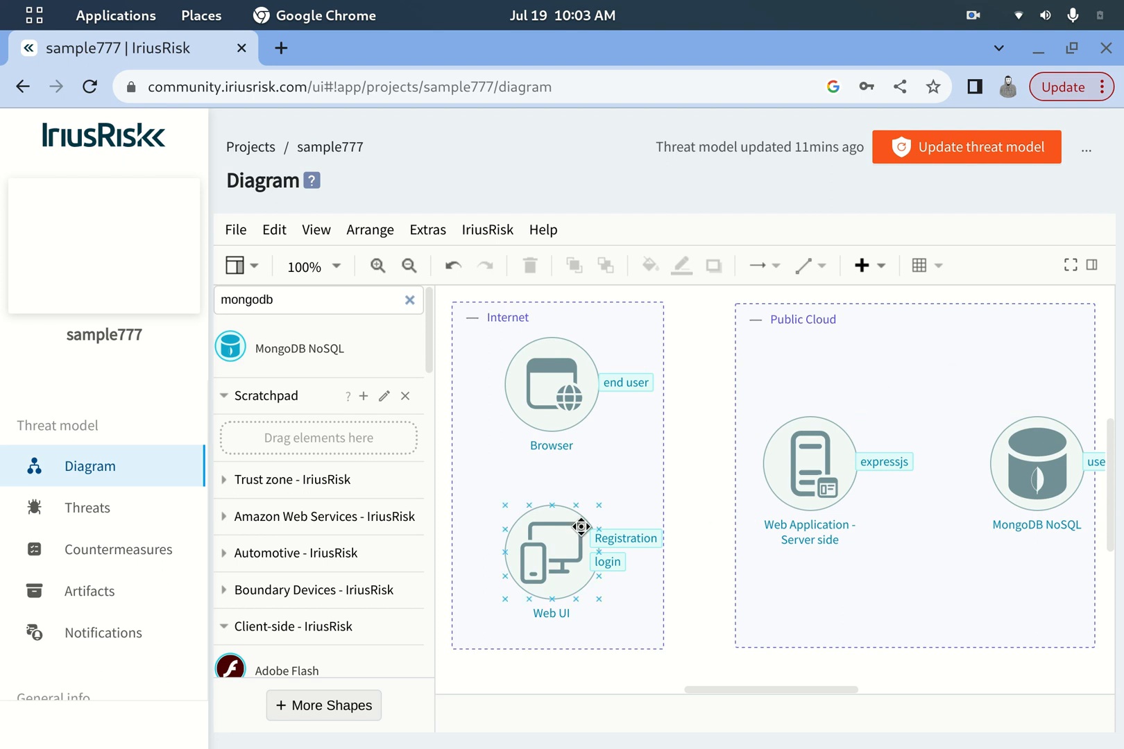
Step: Open the Web UI component's questionnaire, look through its sections, and mark Customer Data as sent from and received by the component
click(557, 557)
right_click(557, 559)
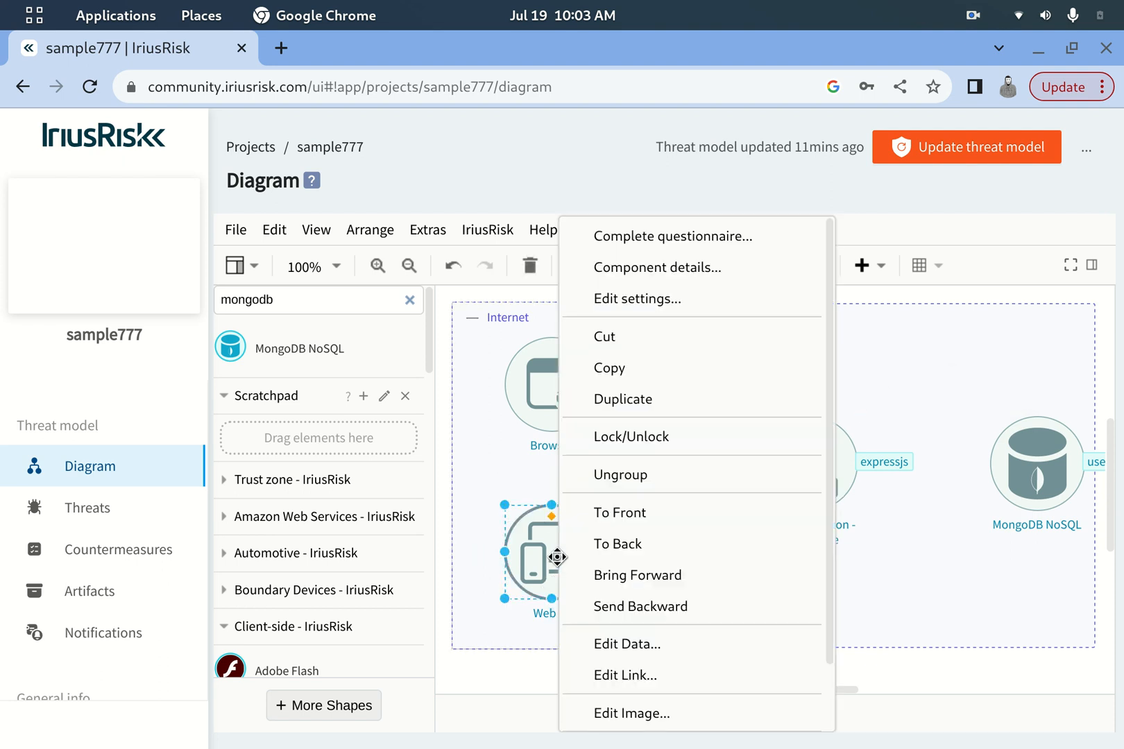
click(741, 237)
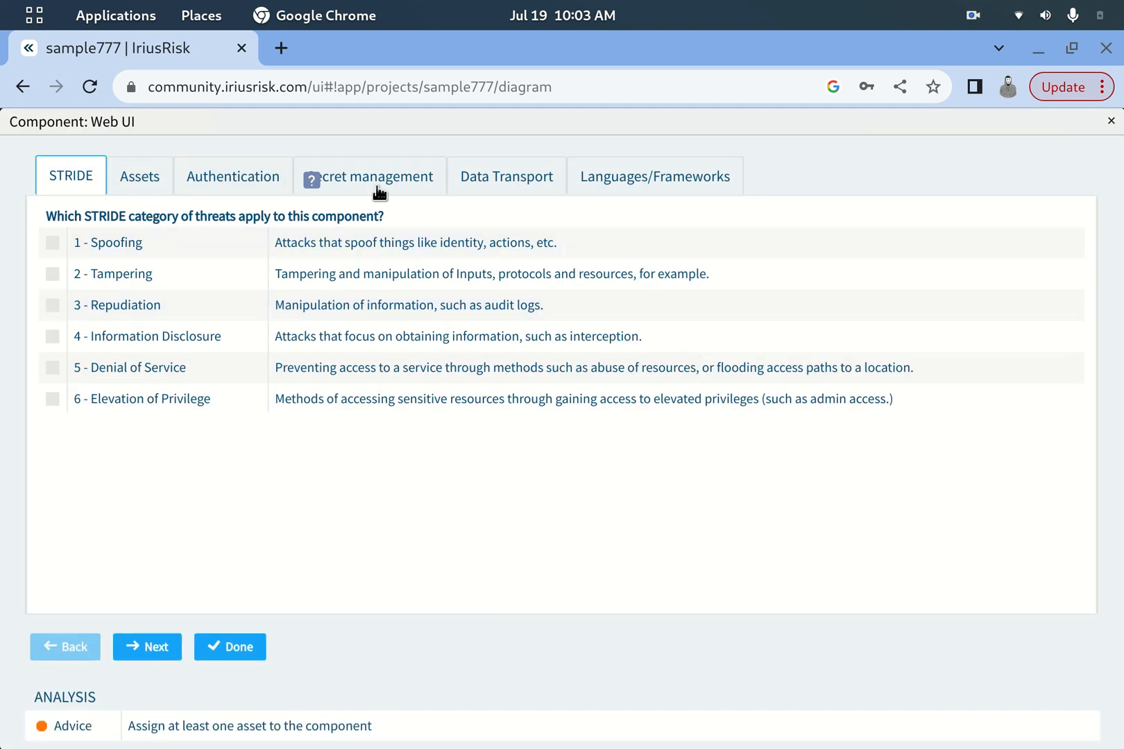
click(144, 176)
click(250, 188)
click(412, 187)
click(497, 184)
click(625, 182)
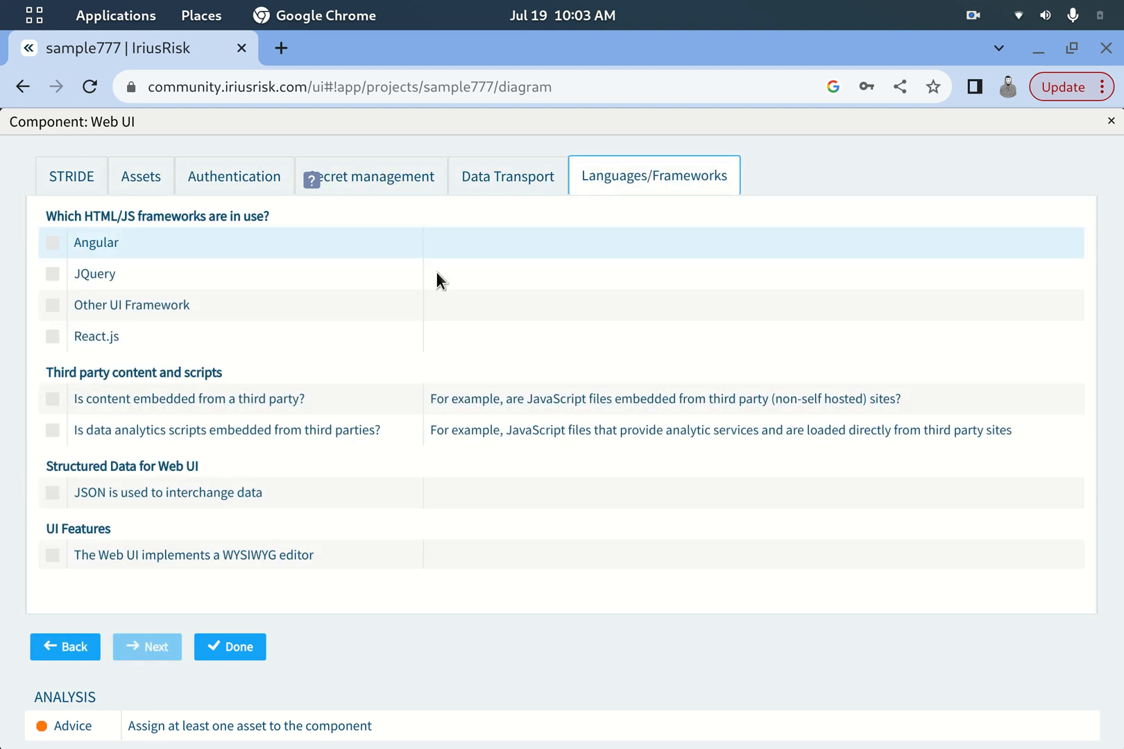
click(142, 184)
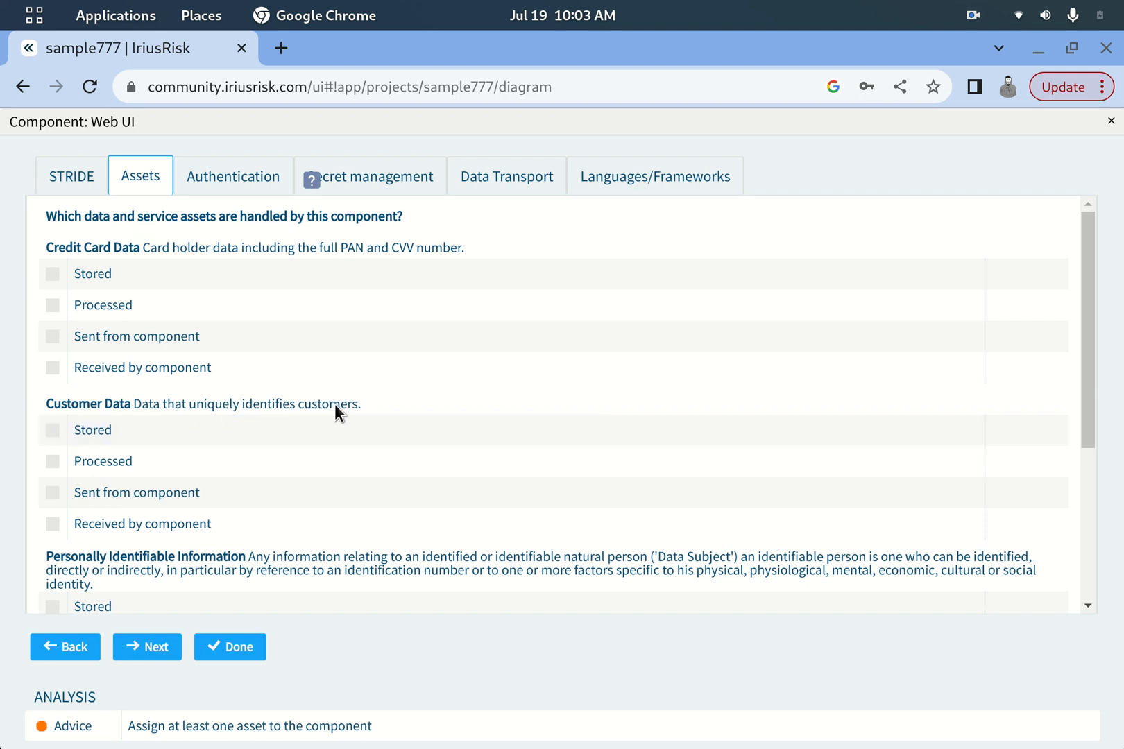
click(52, 492)
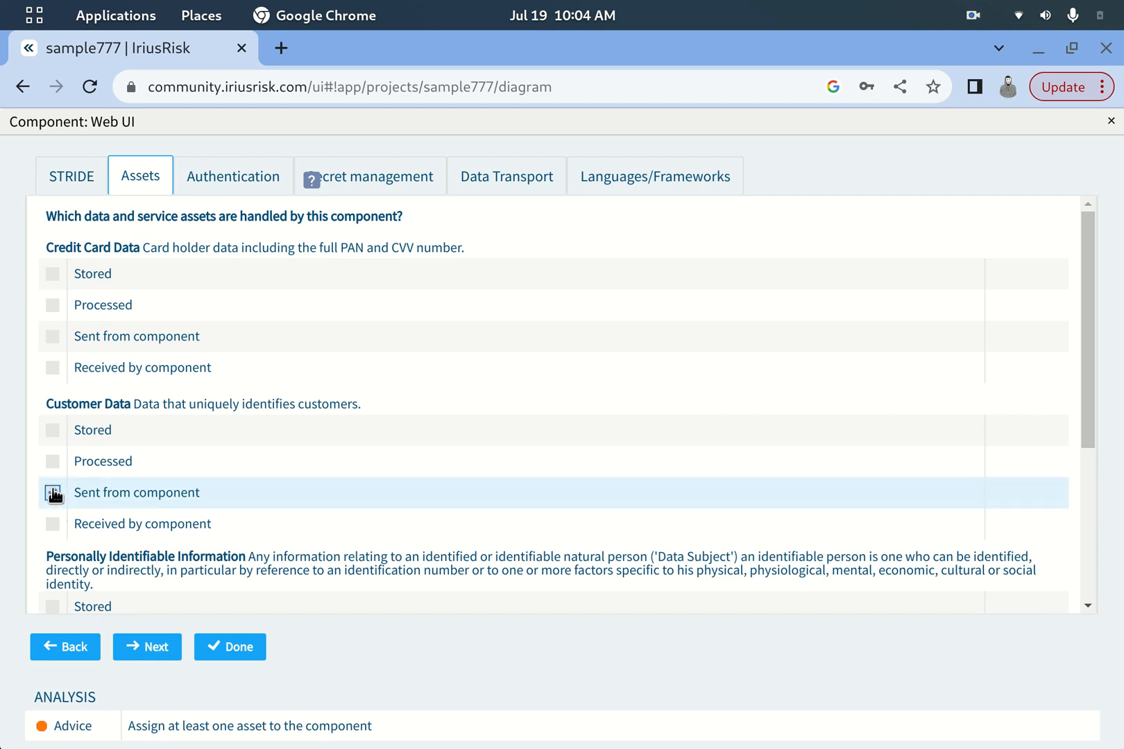
click(55, 525)
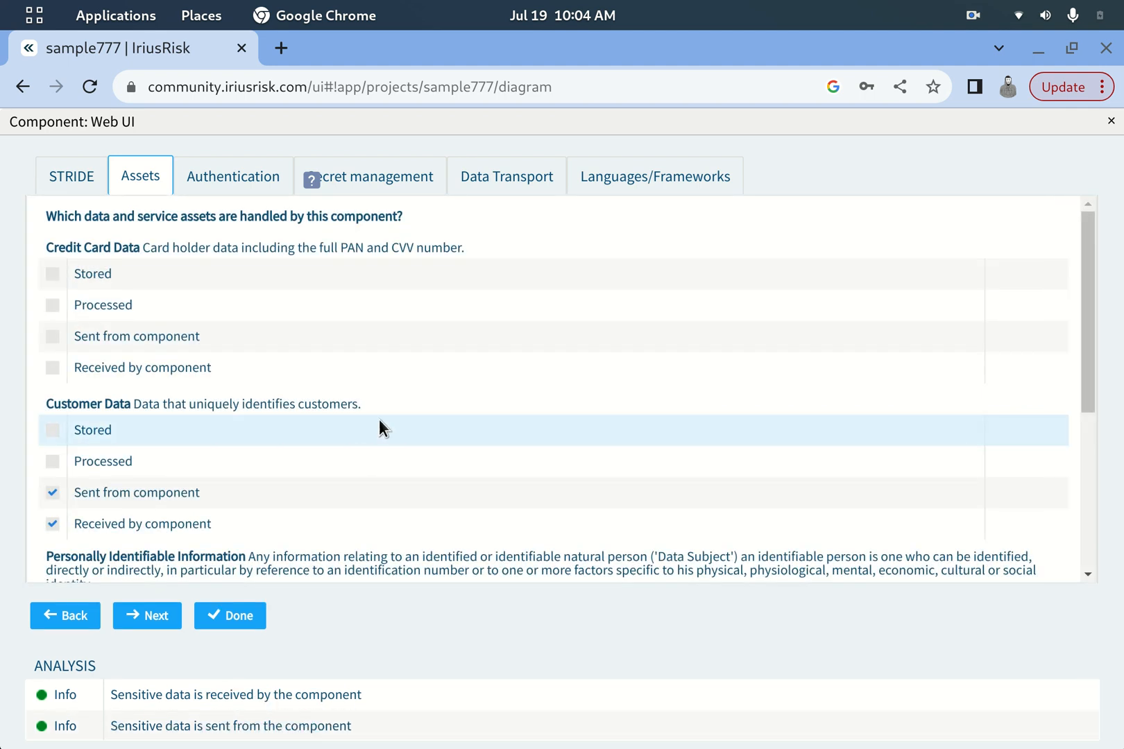
scroll(380, 421, down, 4)
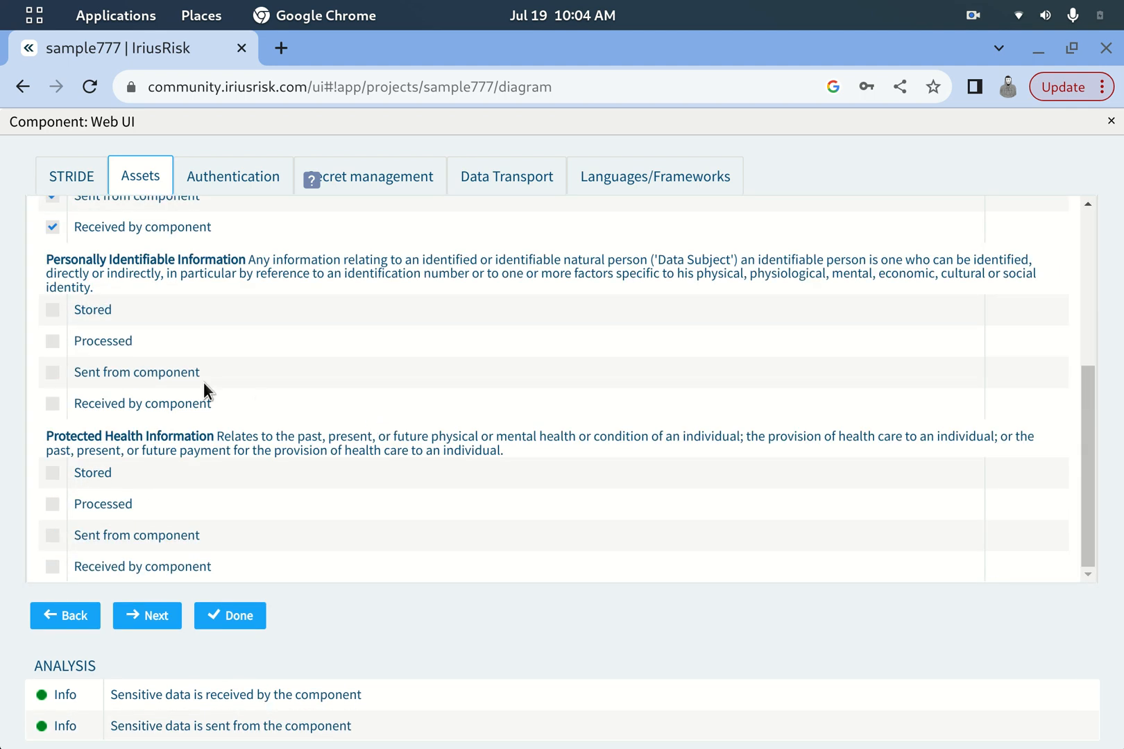
Step: Leave the Web UI's authentication and secret management questions unanswered and choose encrypted communication, e.g. HTTPS, SSL/TLS, for its data transport
click(232, 182)
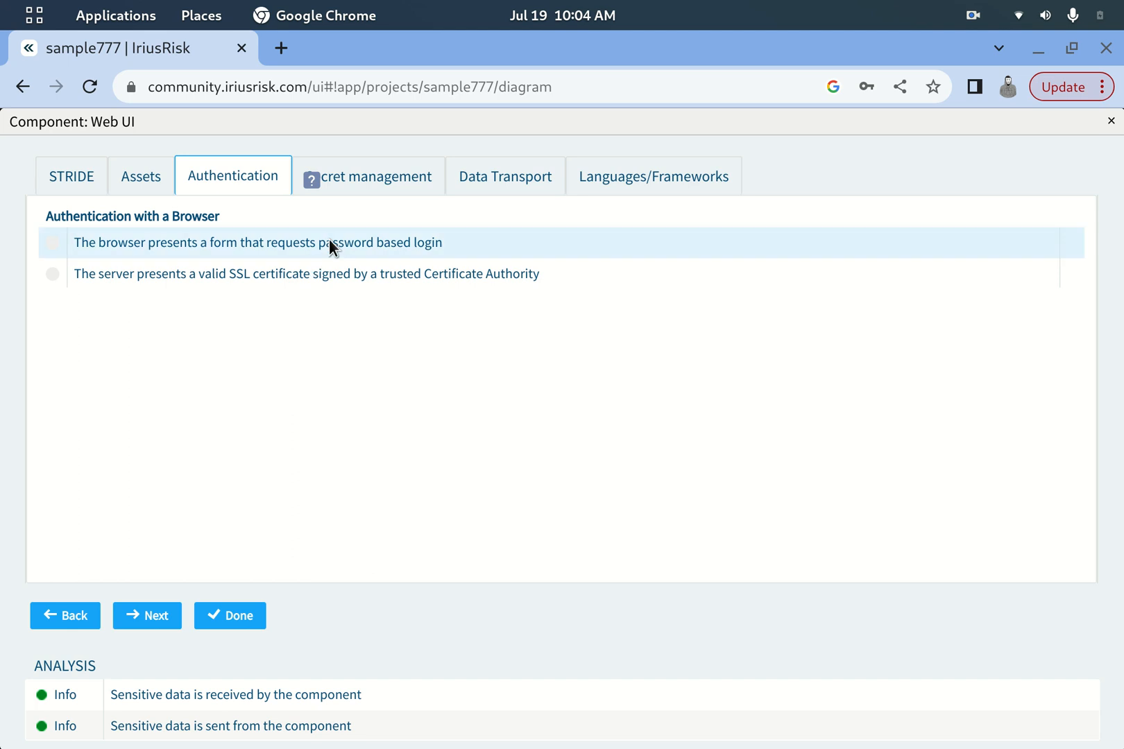
click(386, 181)
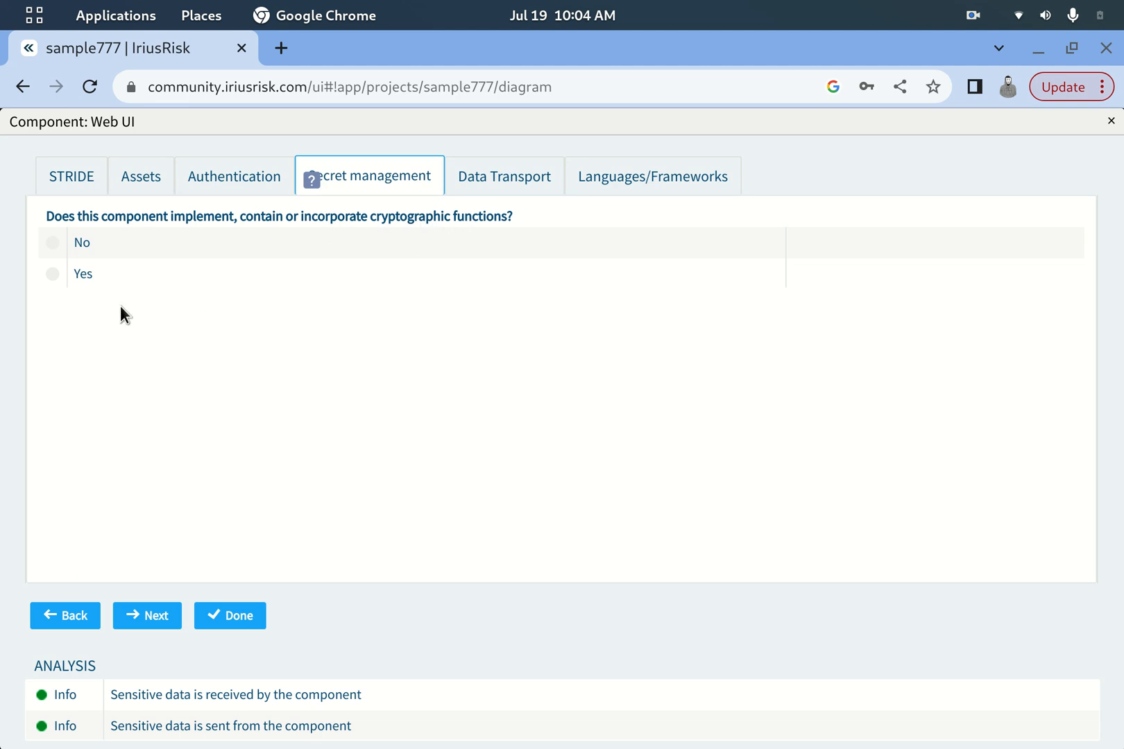
click(510, 179)
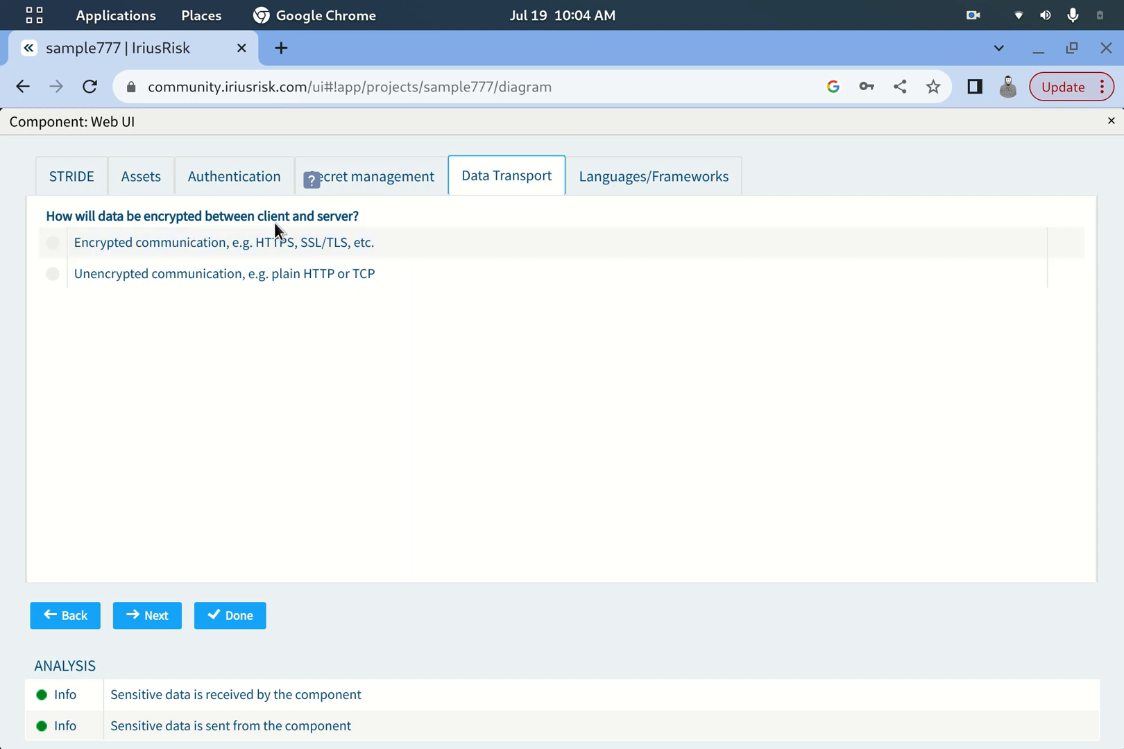
click(53, 244)
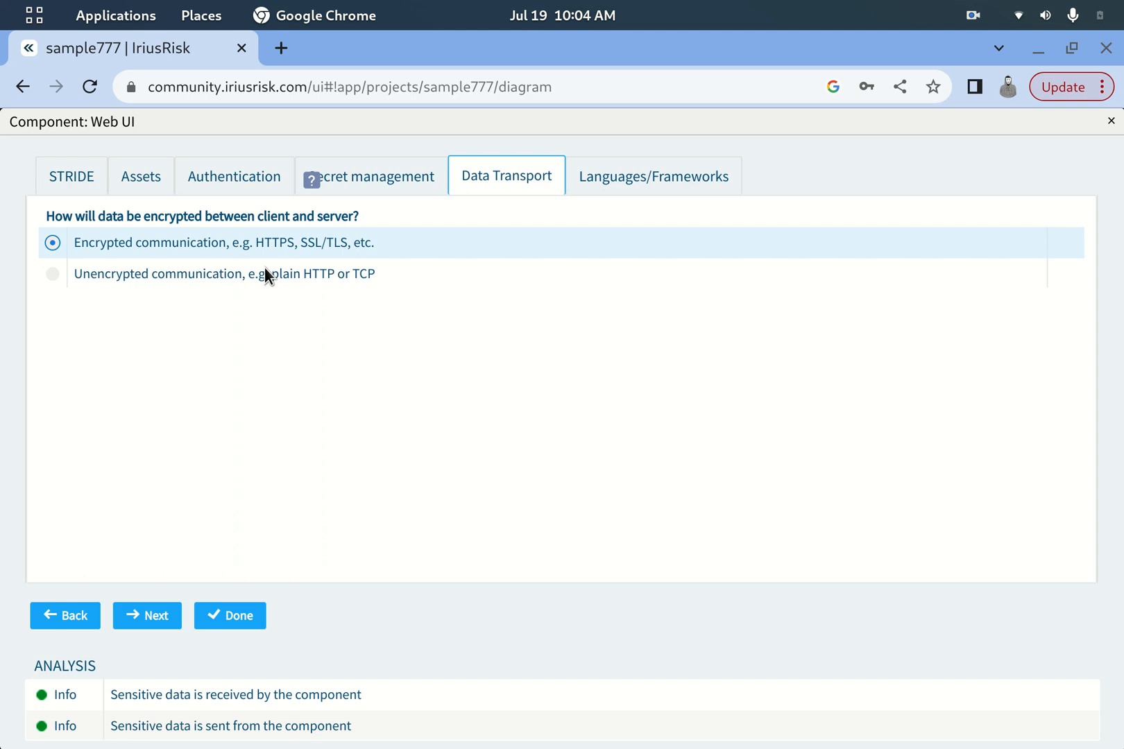
Step: Mark JQuery, content embedded from a third party and JSON data interchange for the Web UI, and save its questionnaire
click(635, 182)
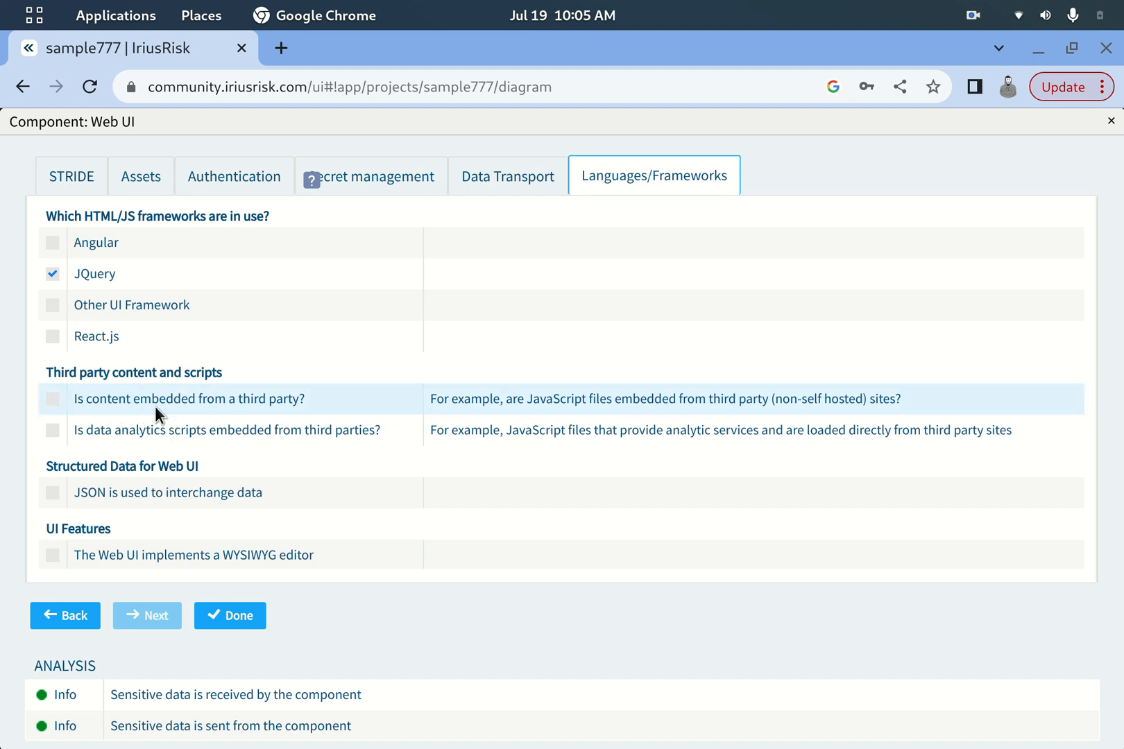
click(52, 400)
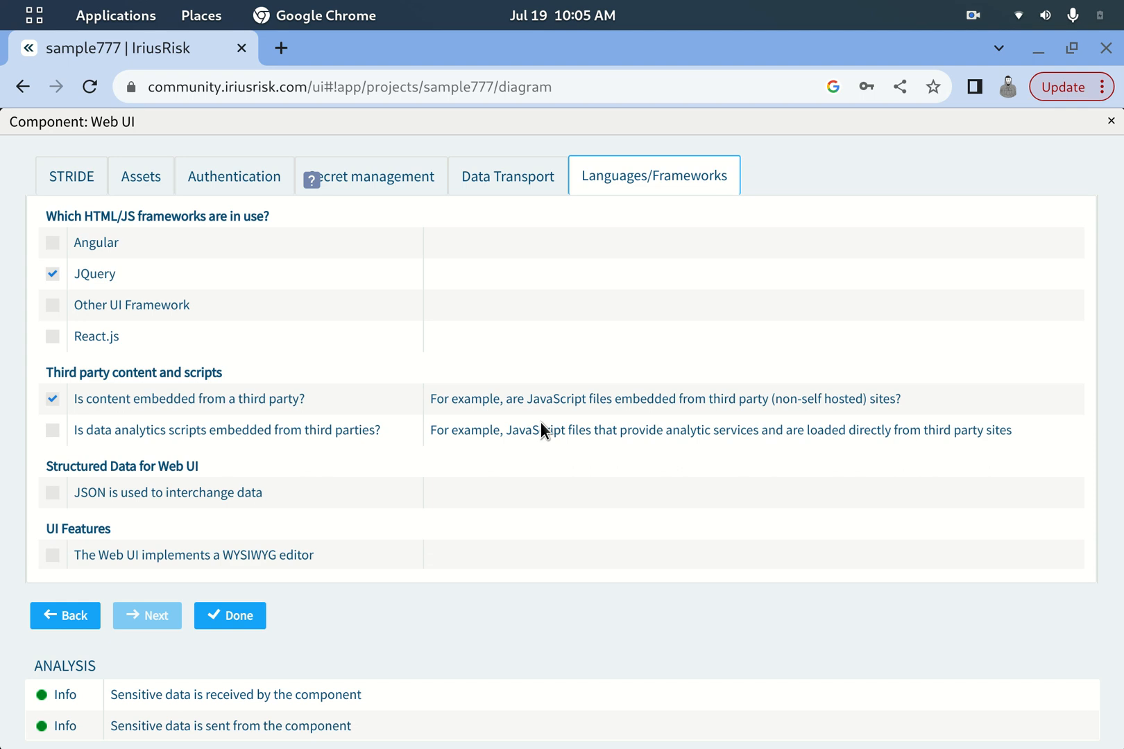
click(54, 493)
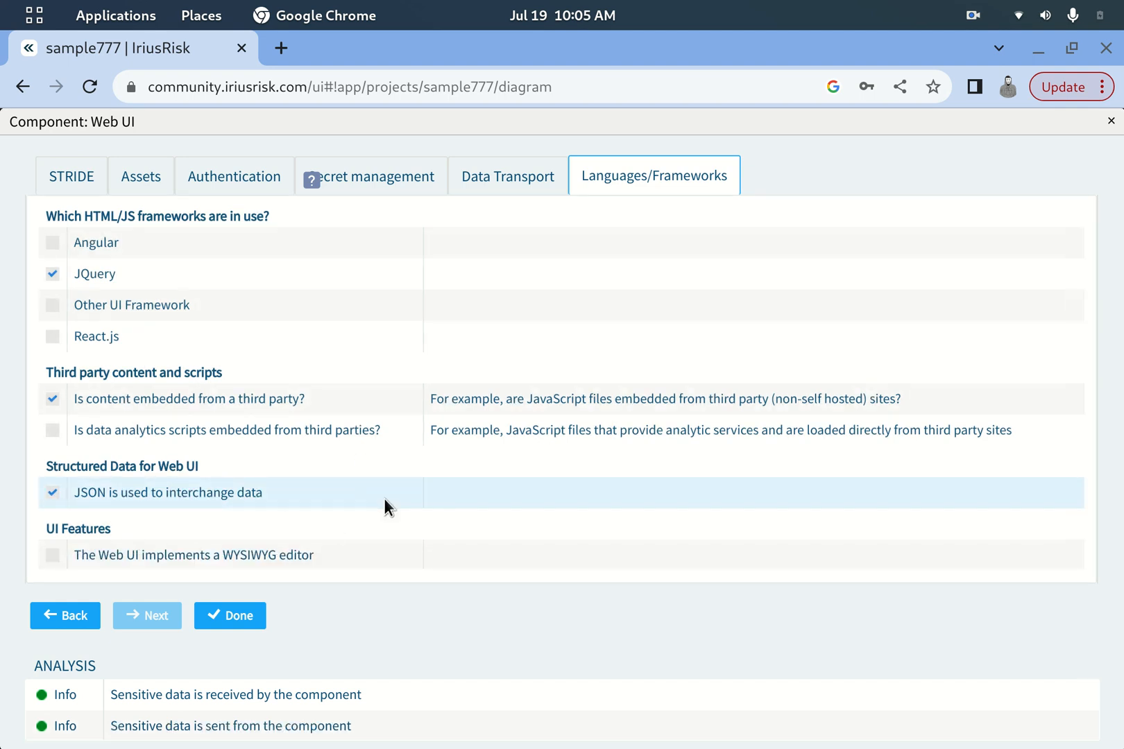
click(231, 618)
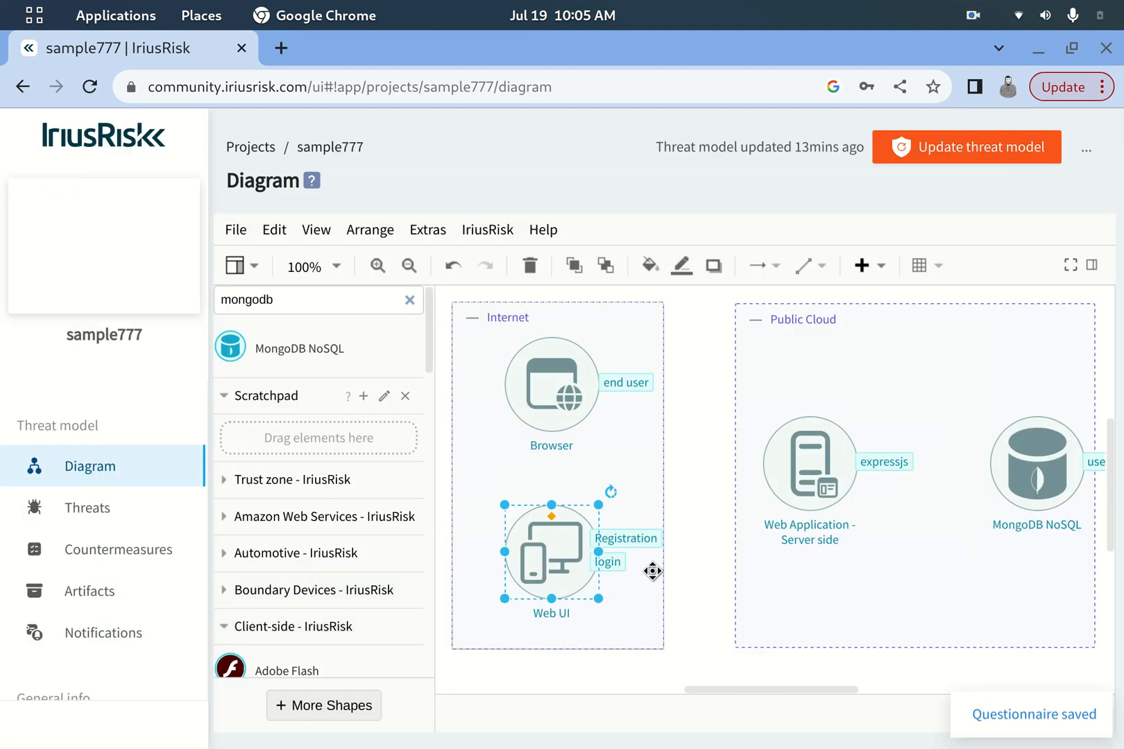
Step: Open the Web Application - Server side questionnaire and mark Customer Data as sent from and received by the component
click(810, 456)
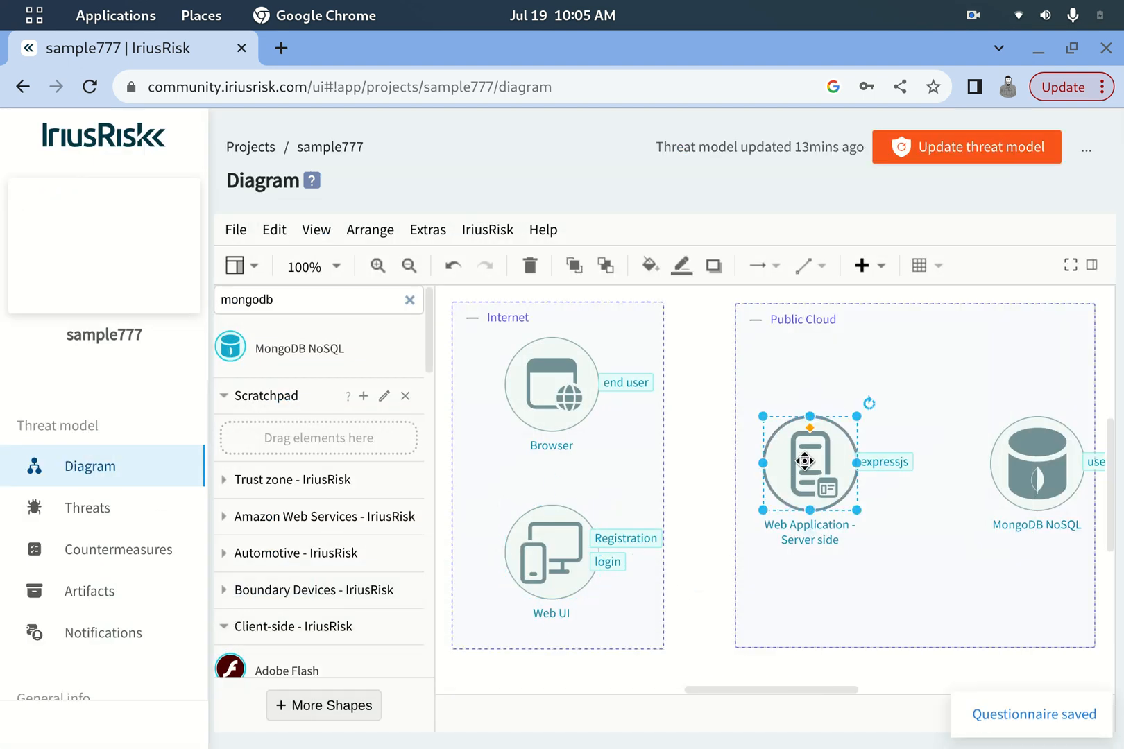
right_click(812, 452)
click(926, 236)
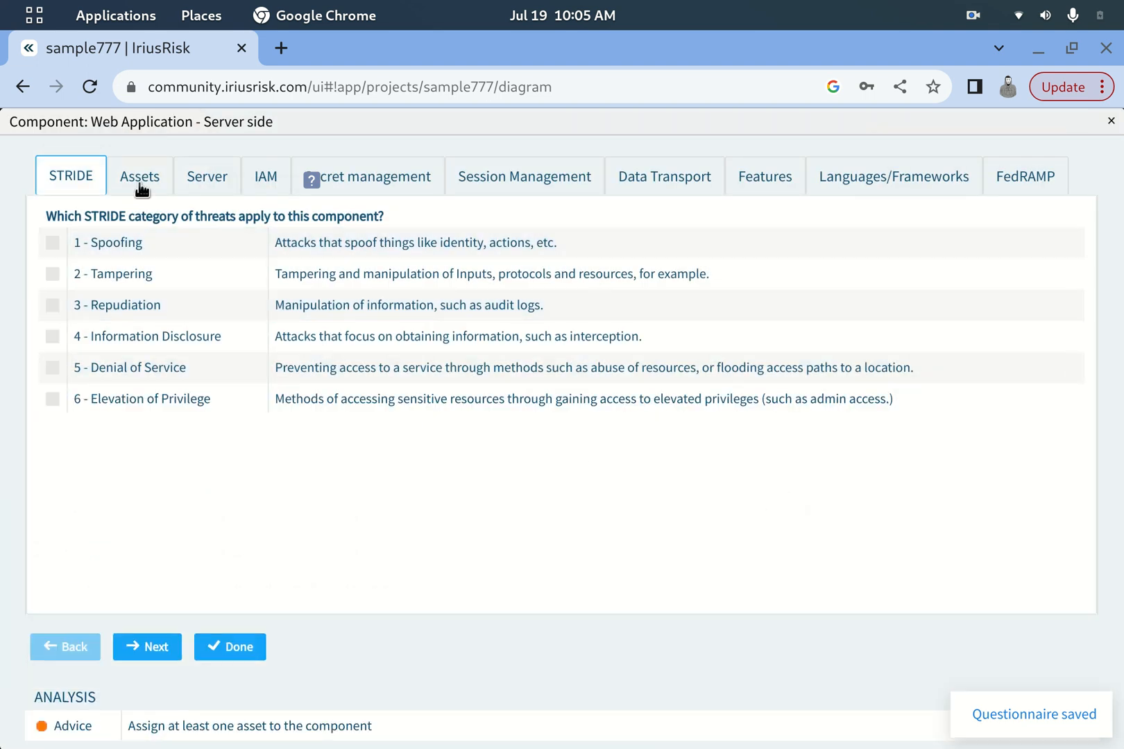
click(141, 179)
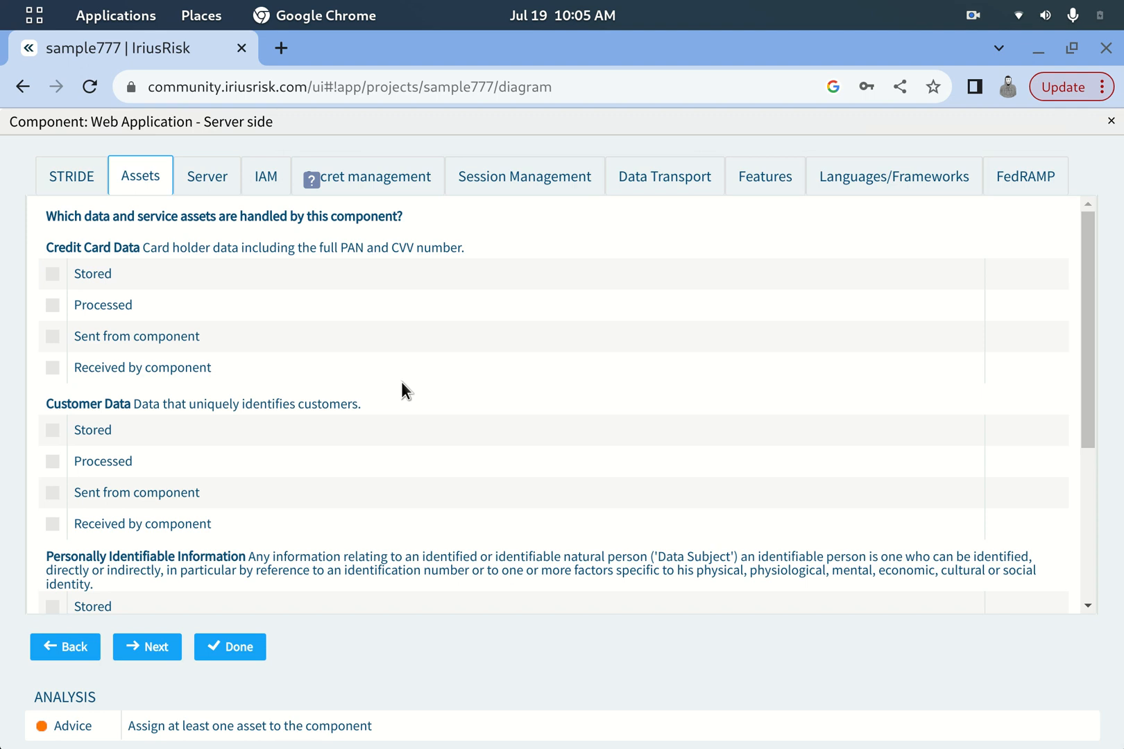
scroll(445, 443, down, 3)
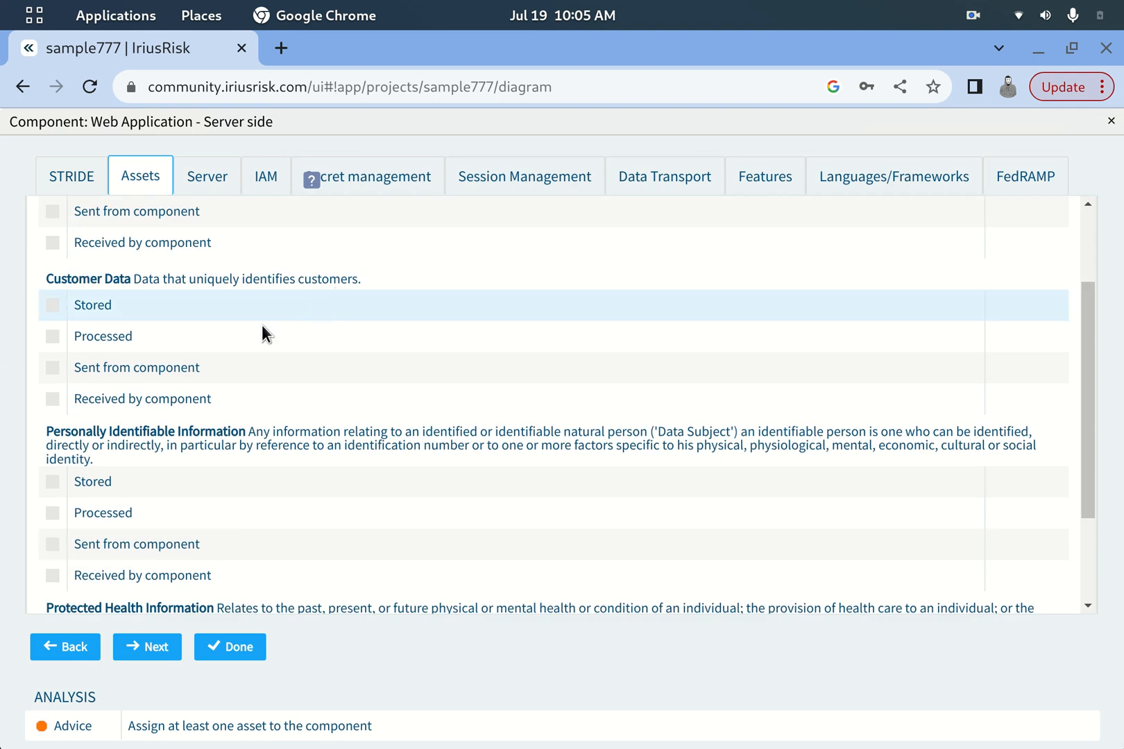
click(52, 398)
click(53, 367)
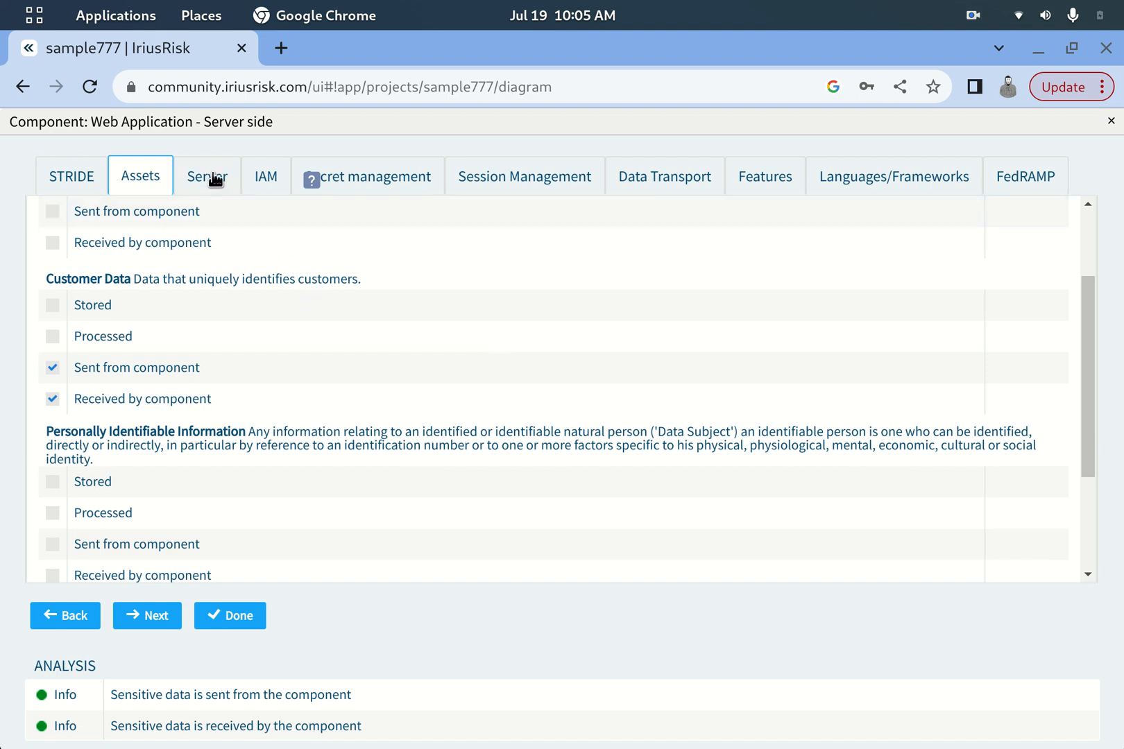
Step: Mark Personally Identifiable Information as sent from and received by the Web Application - Server side component
scroll(378, 485, up, 3)
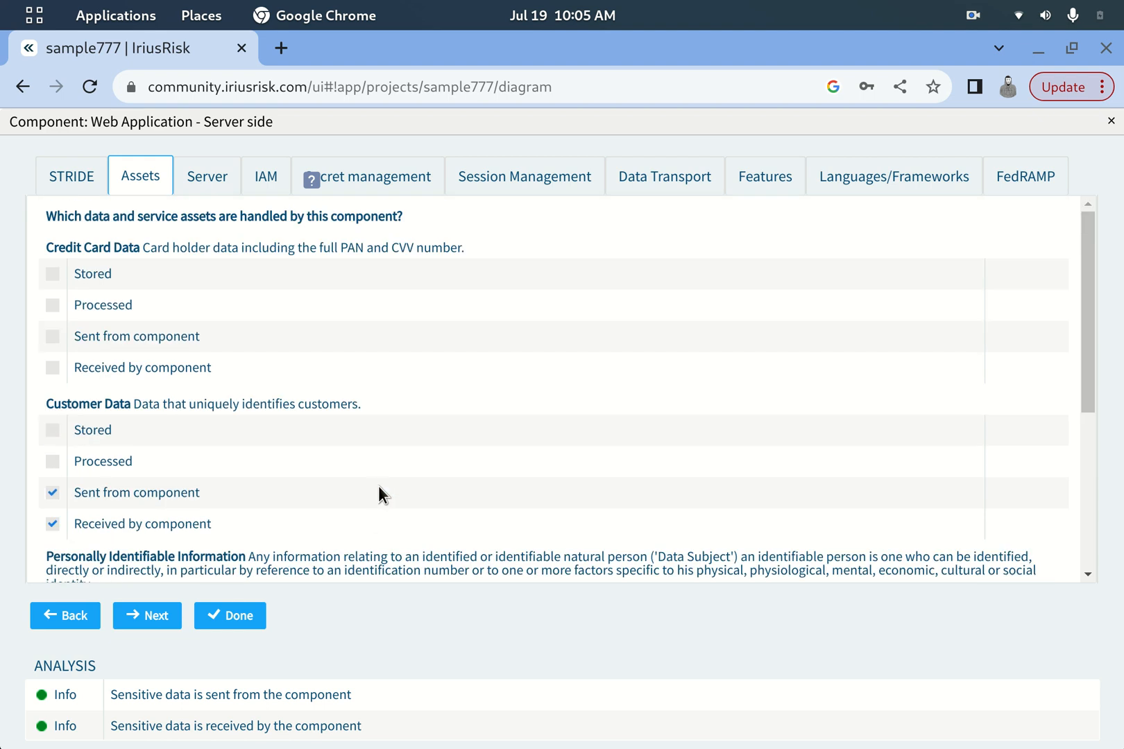
scroll(377, 485, down, 6)
scroll(377, 486, down, 2)
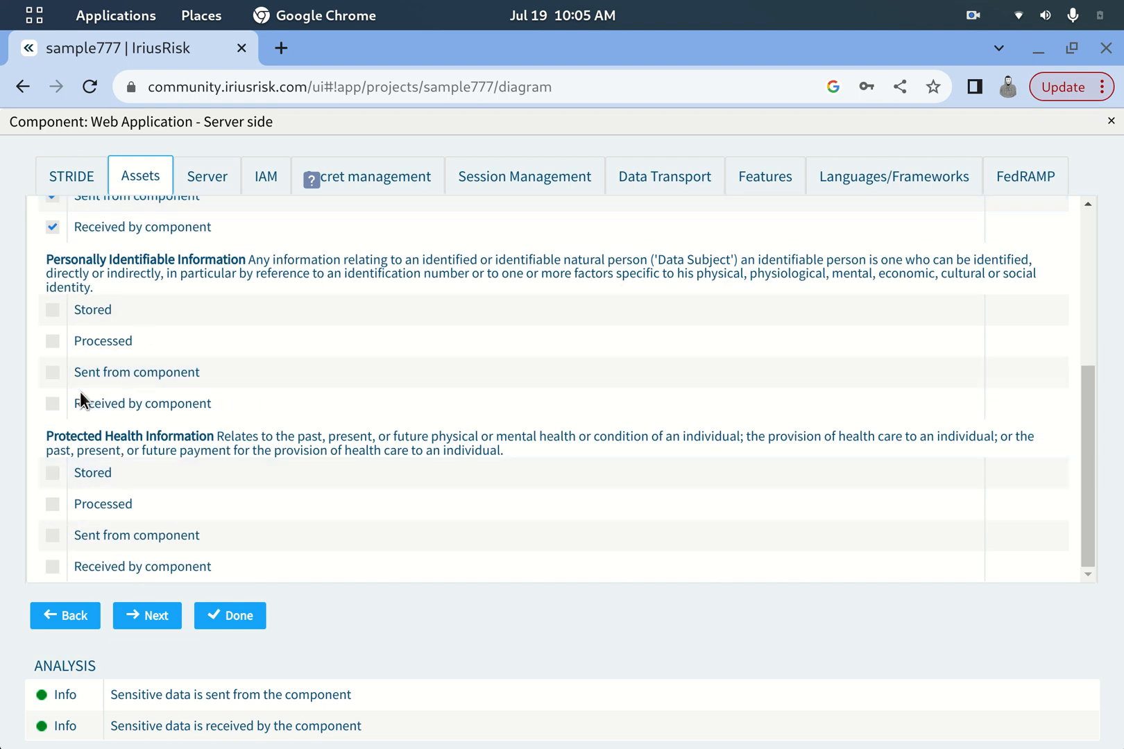
click(51, 376)
click(52, 403)
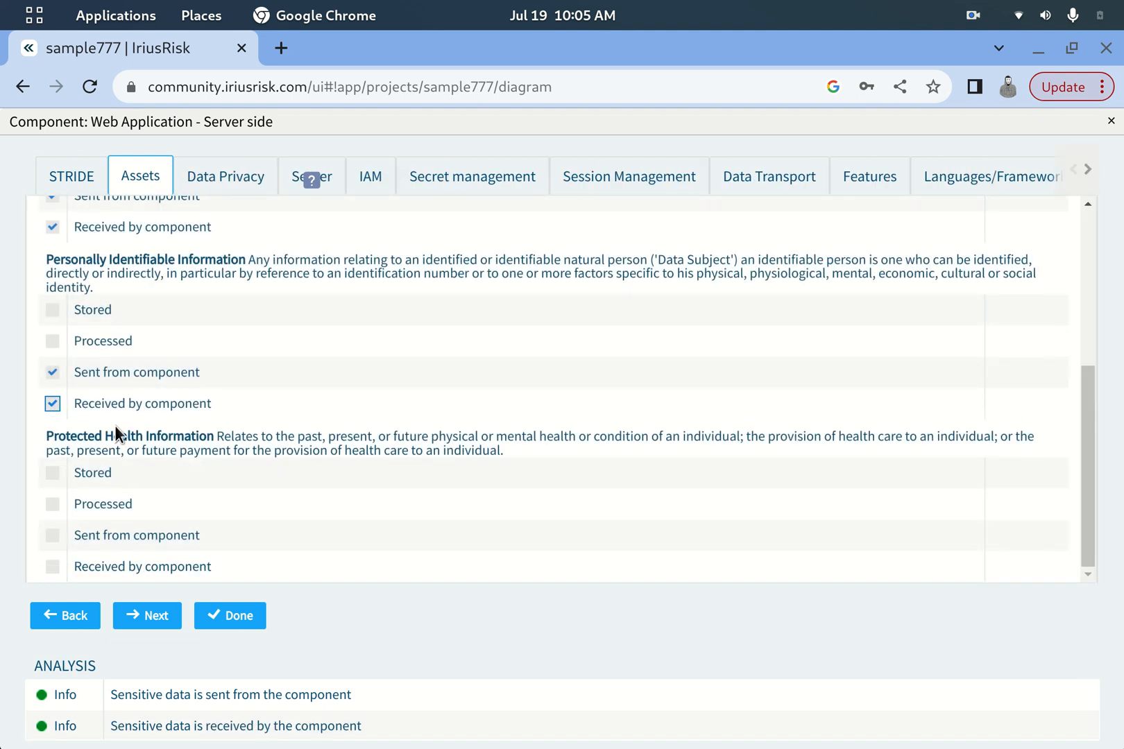
Step: Answer No to CCPA compliance for the server-side component and select JavaScript (on the server) as its server technology
click(231, 178)
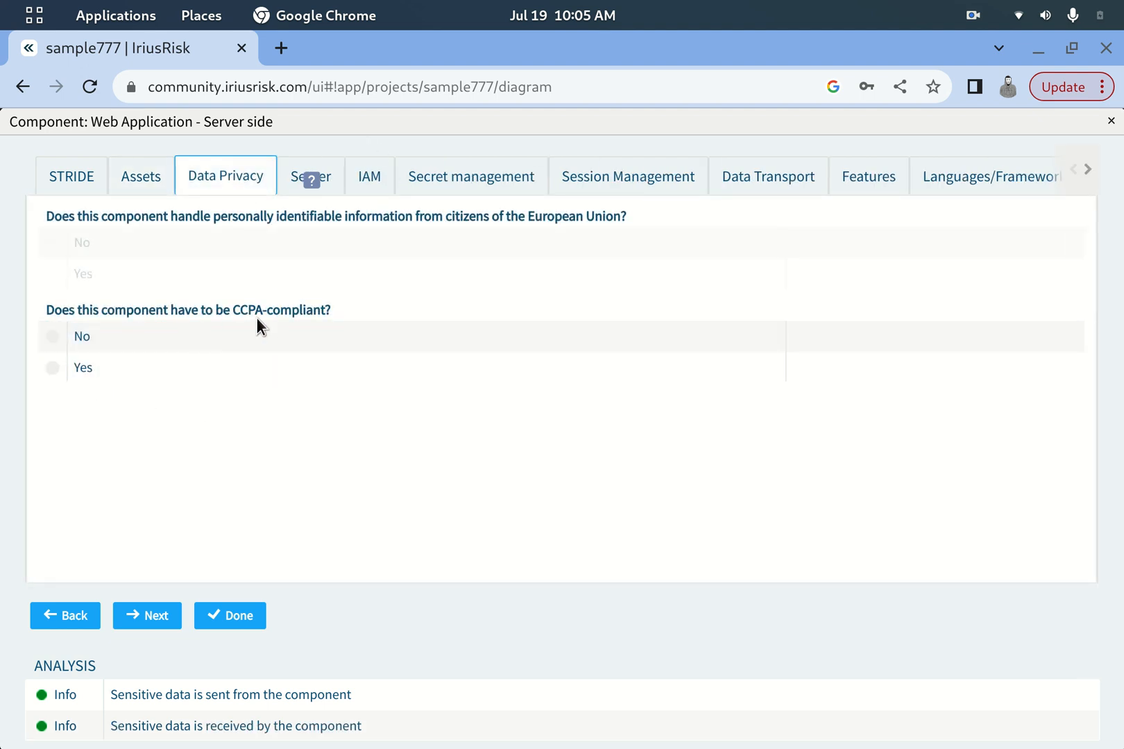
click(53, 338)
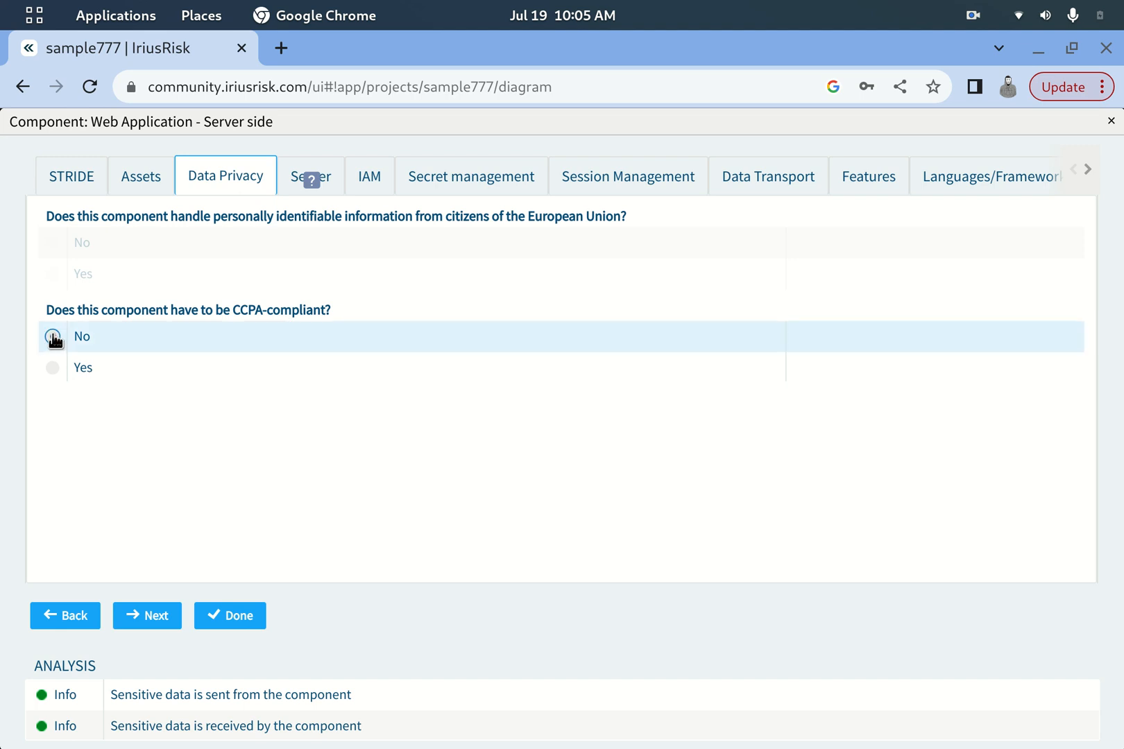
click(329, 182)
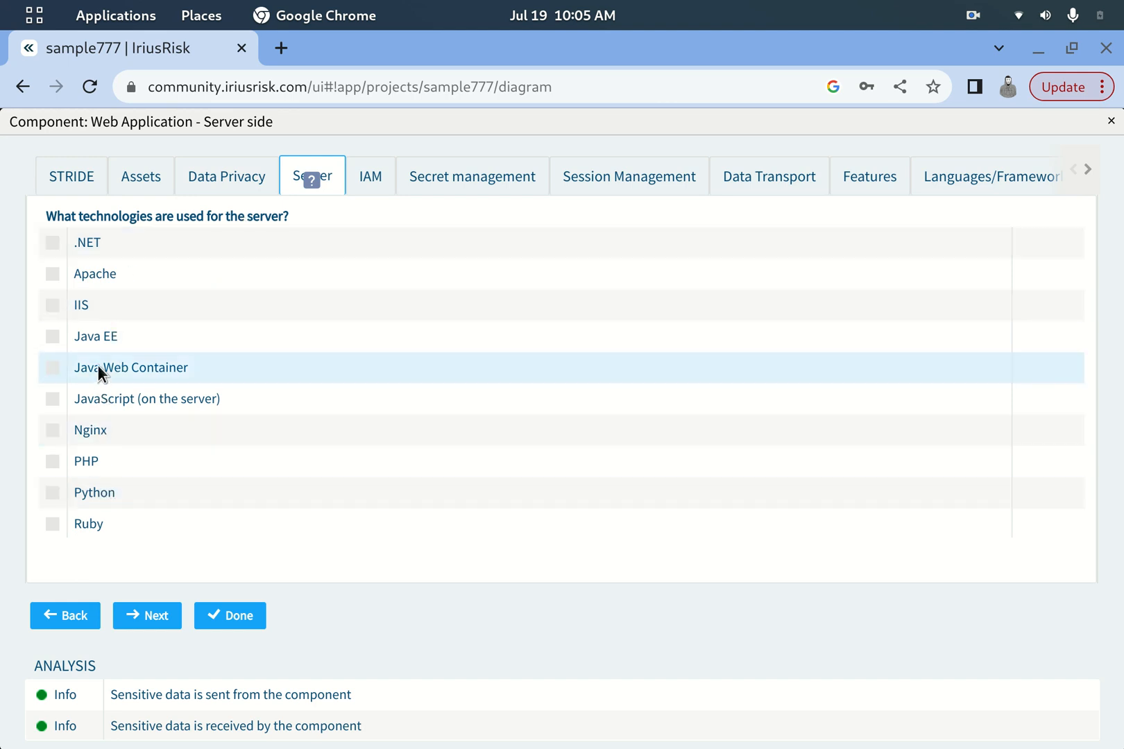
click(52, 400)
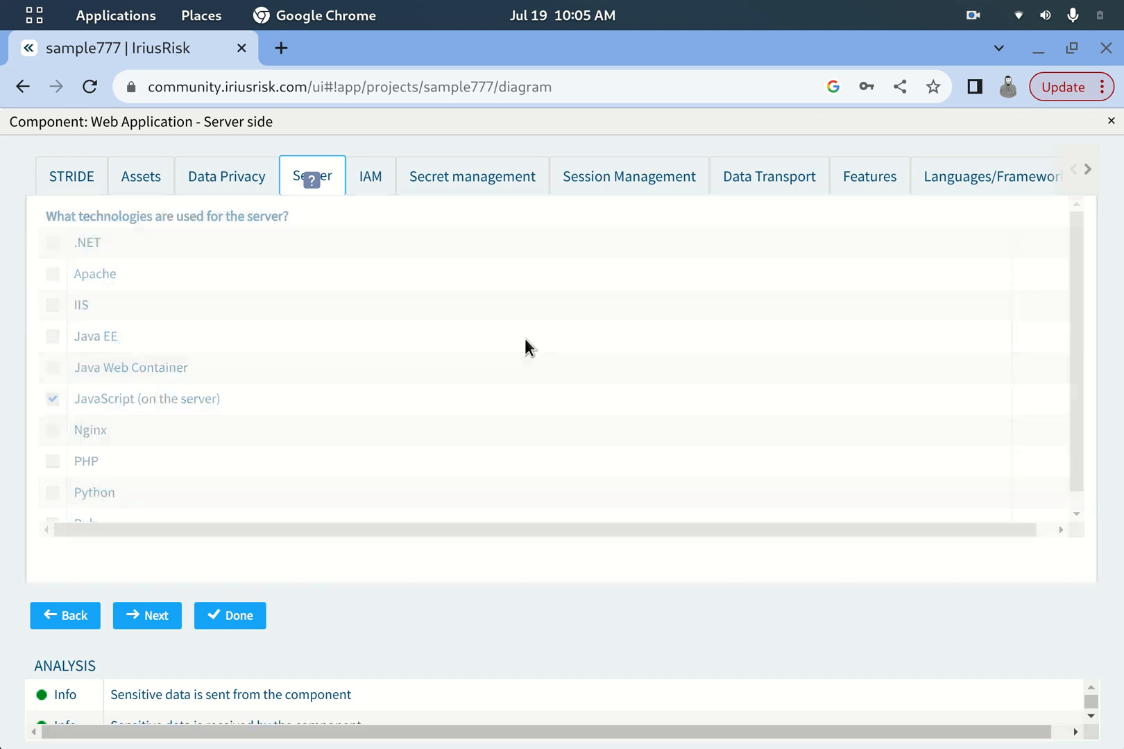
Step: Specify that the server-side component creates a new authentication function and that its users authenticate with Username and Password
click(367, 179)
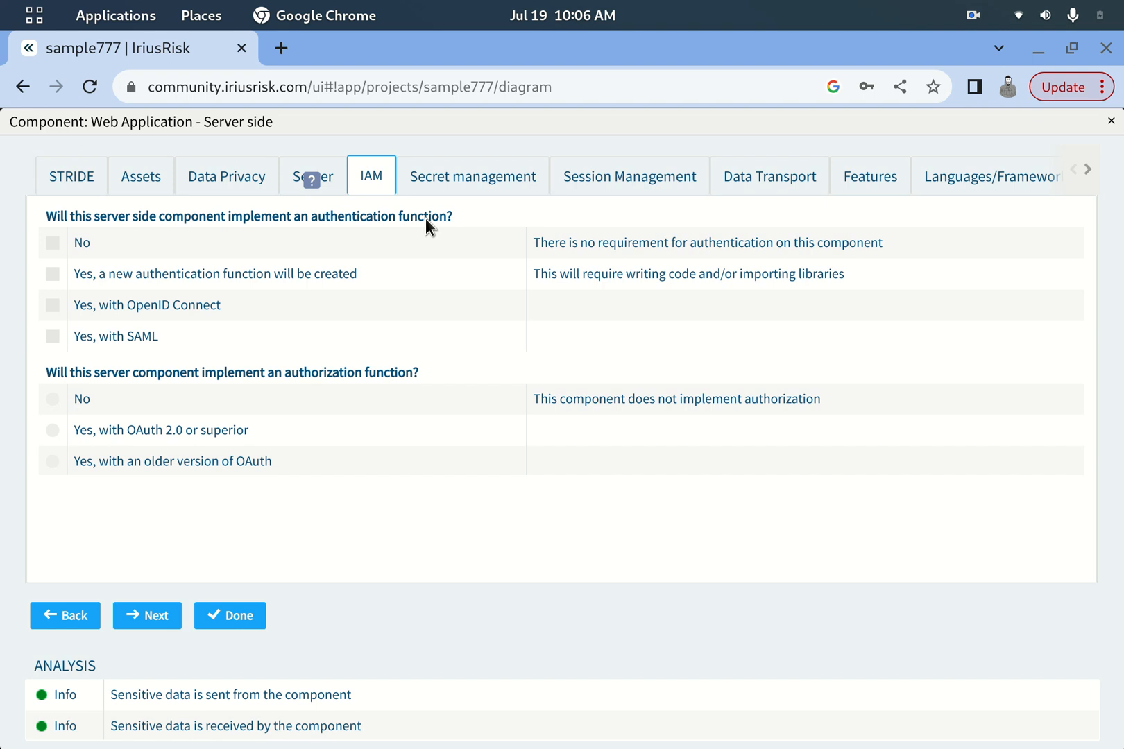
click(255, 273)
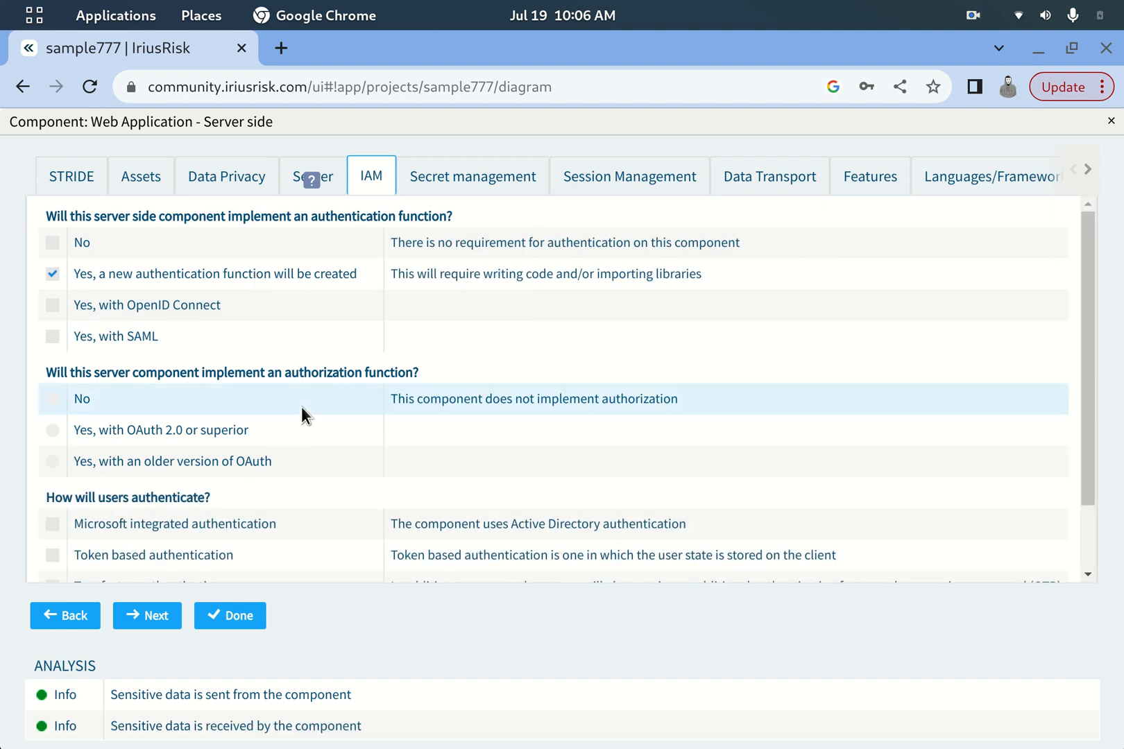
scroll(309, 394, down, 1)
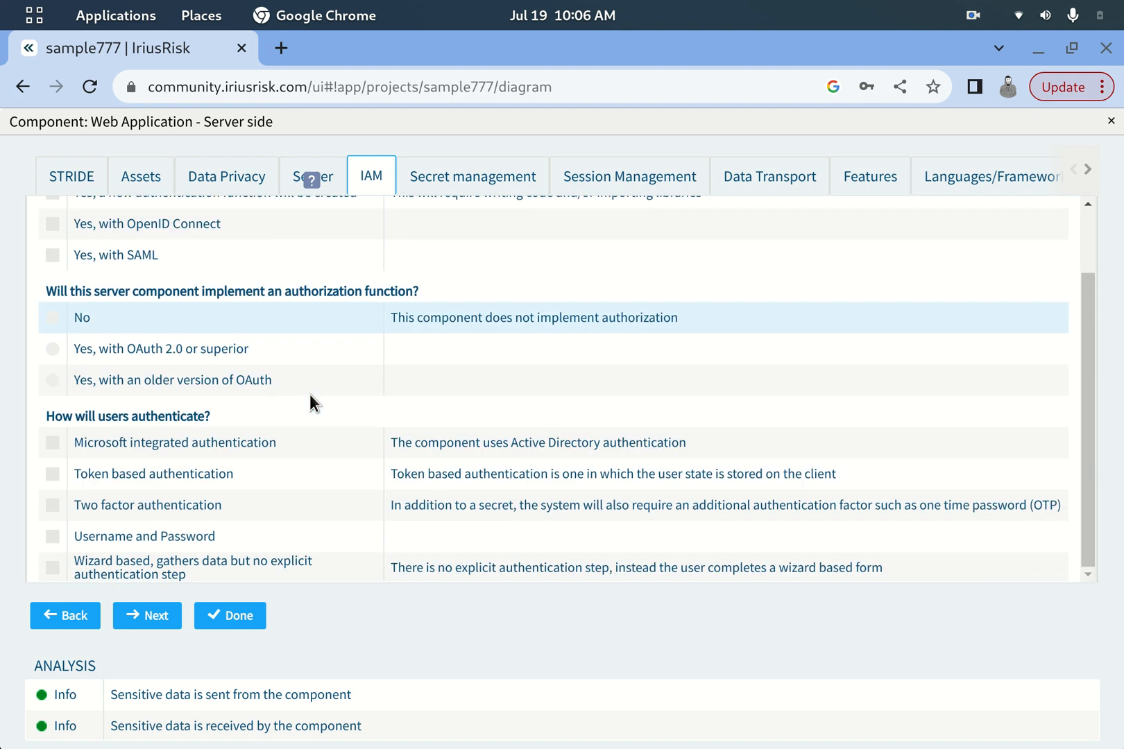
click(150, 535)
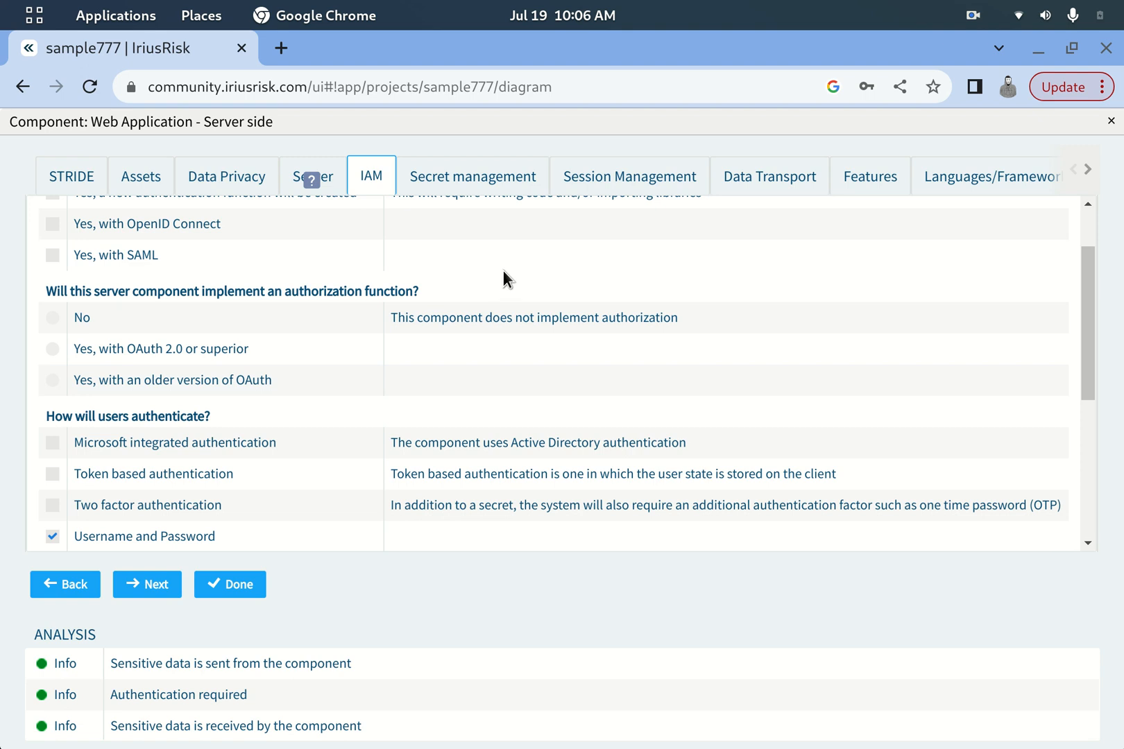
Step: Answer Yes to cryptographic functions for the server-side component and choose the first option for its data transport
click(430, 174)
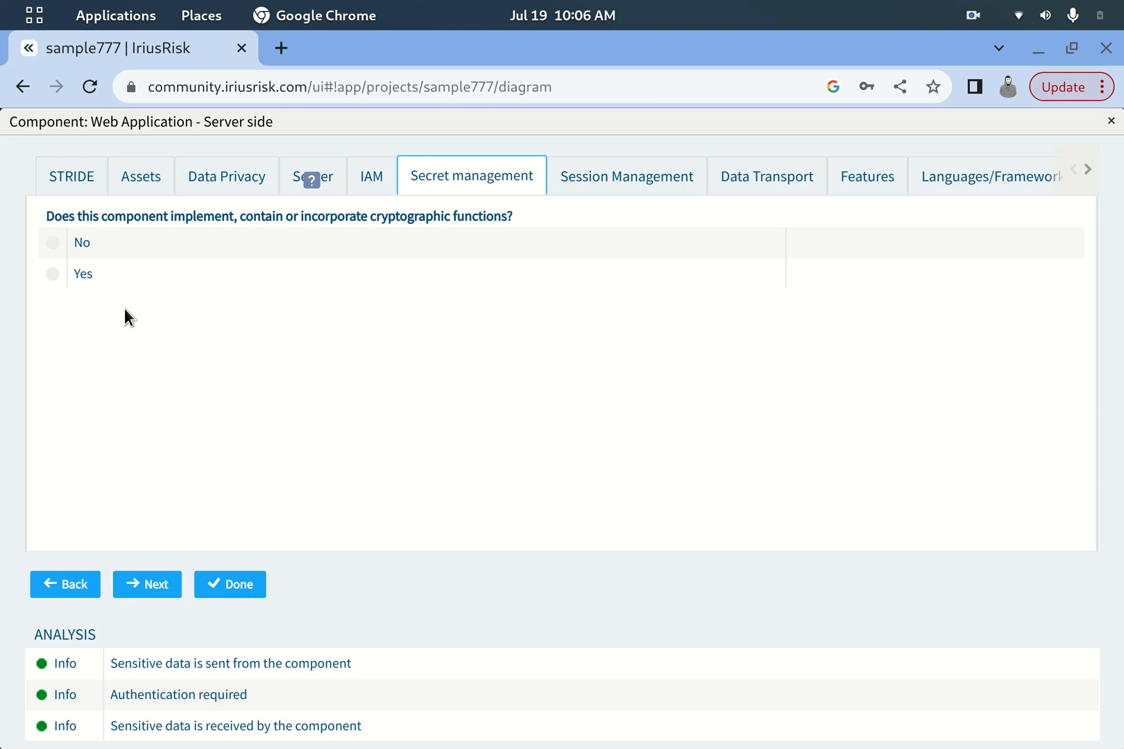
click(52, 275)
click(645, 179)
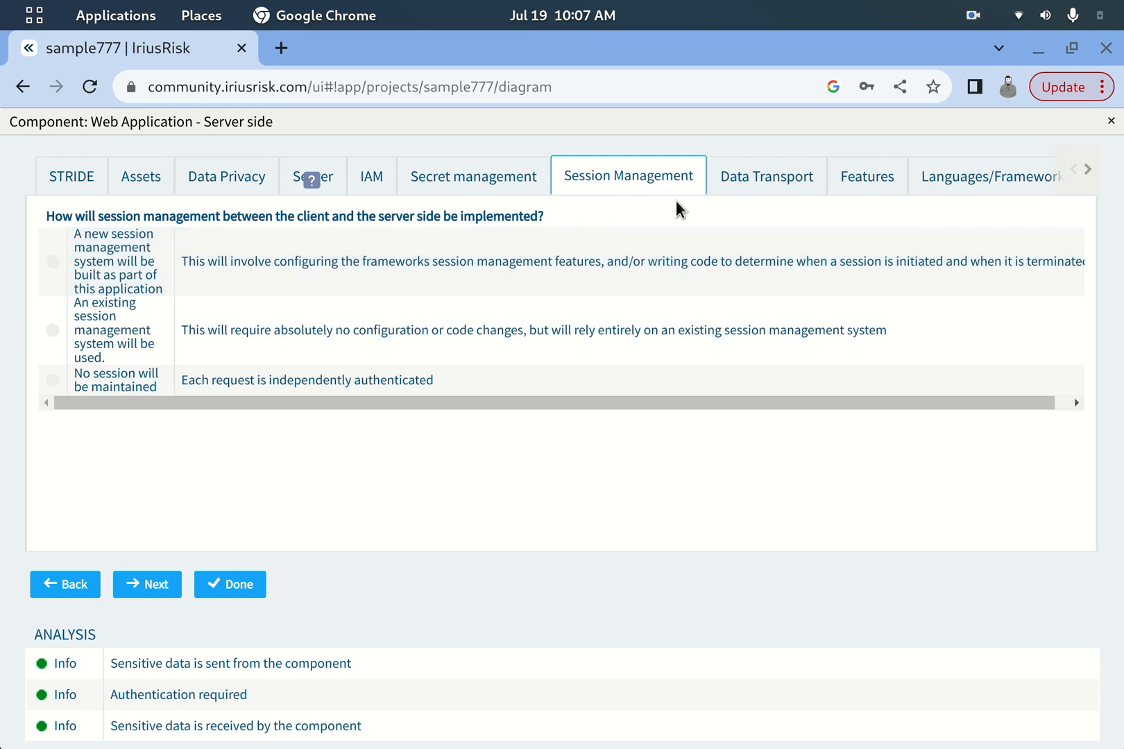
click(737, 178)
click(52, 243)
Step: Select JavaScript as the language in use on the server side, leaving the Features questions unanswered
click(867, 176)
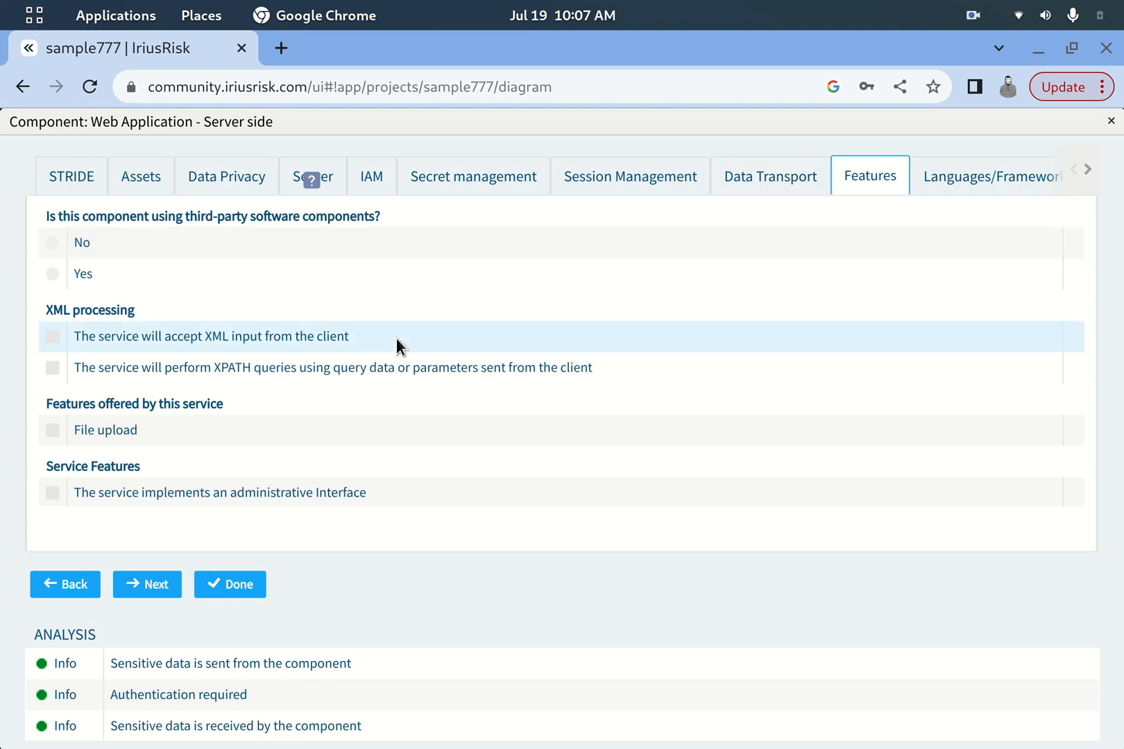
click(948, 182)
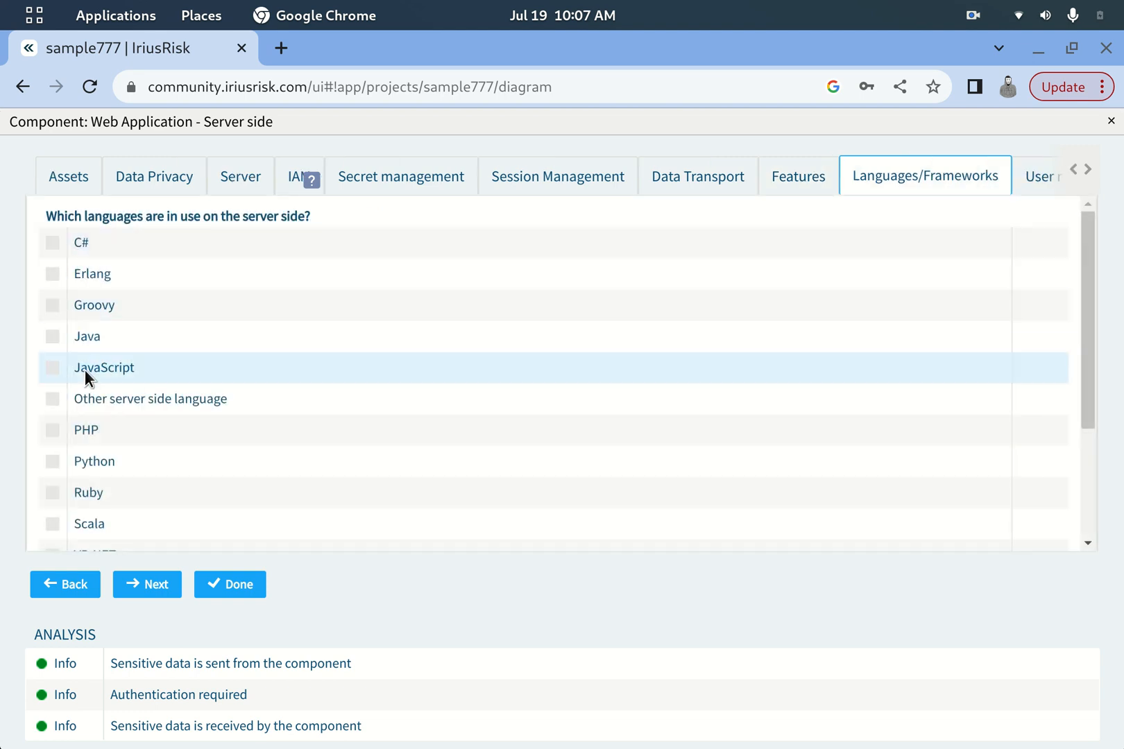
click(52, 368)
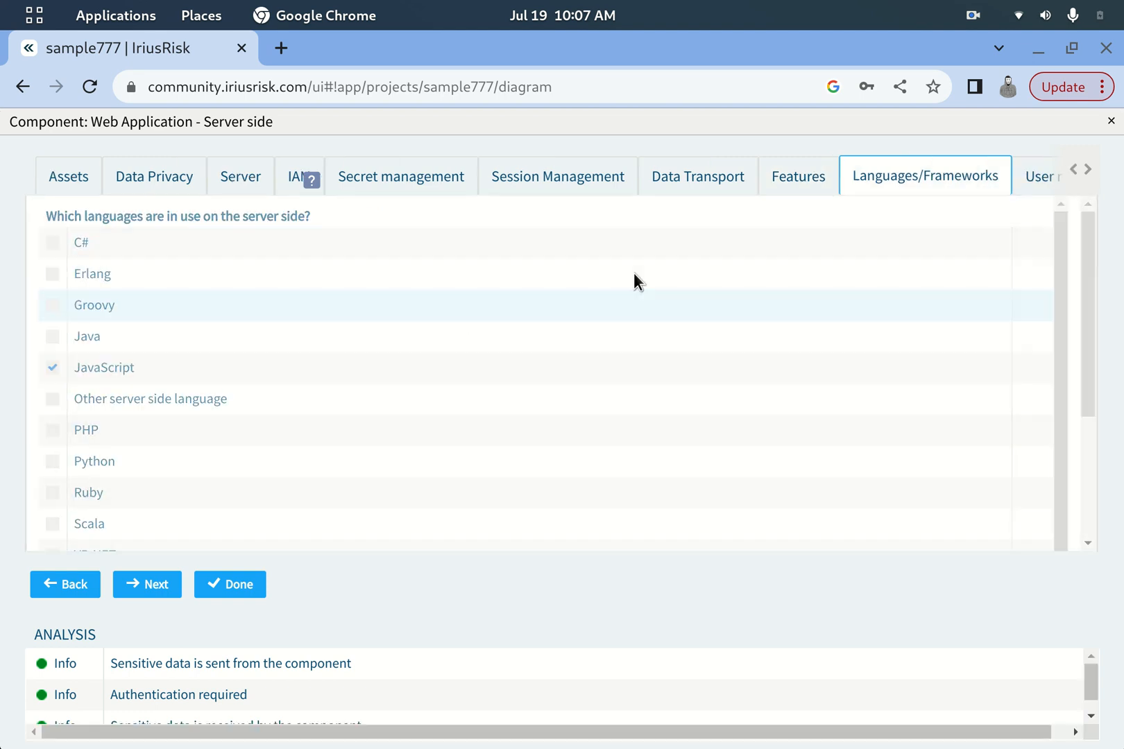
Step: Set users to be added by self registration through the service itself, and save the server-side component's questionnaire
click(1033, 179)
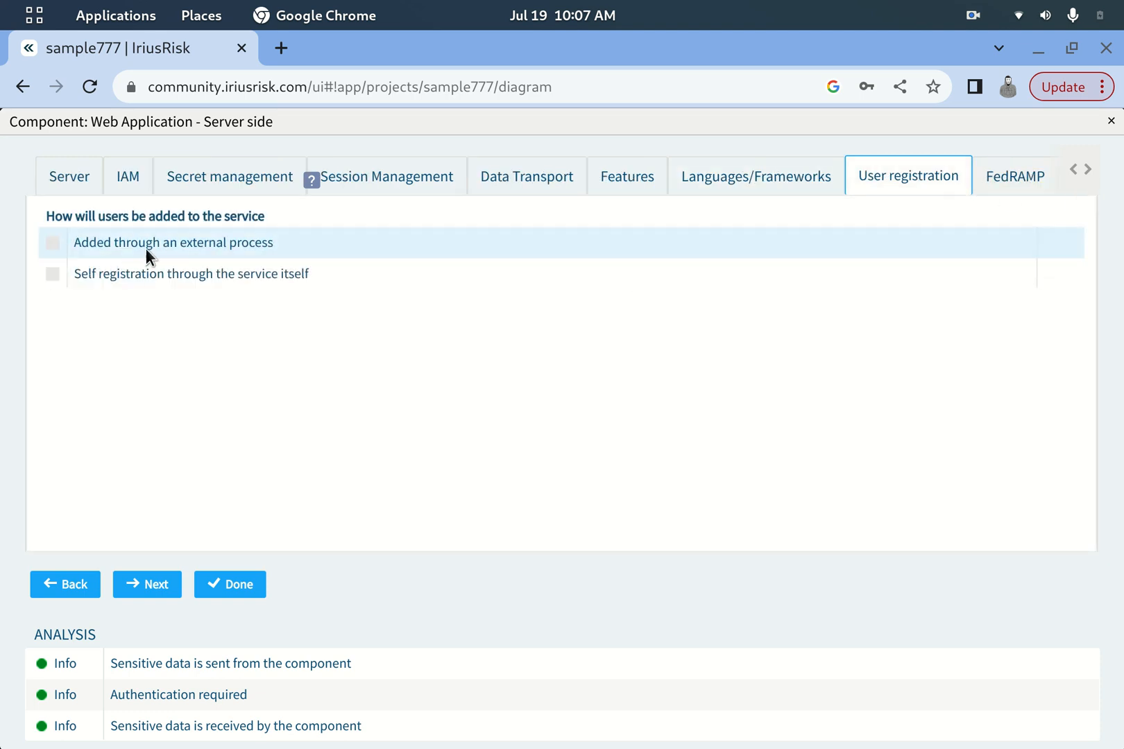
click(134, 275)
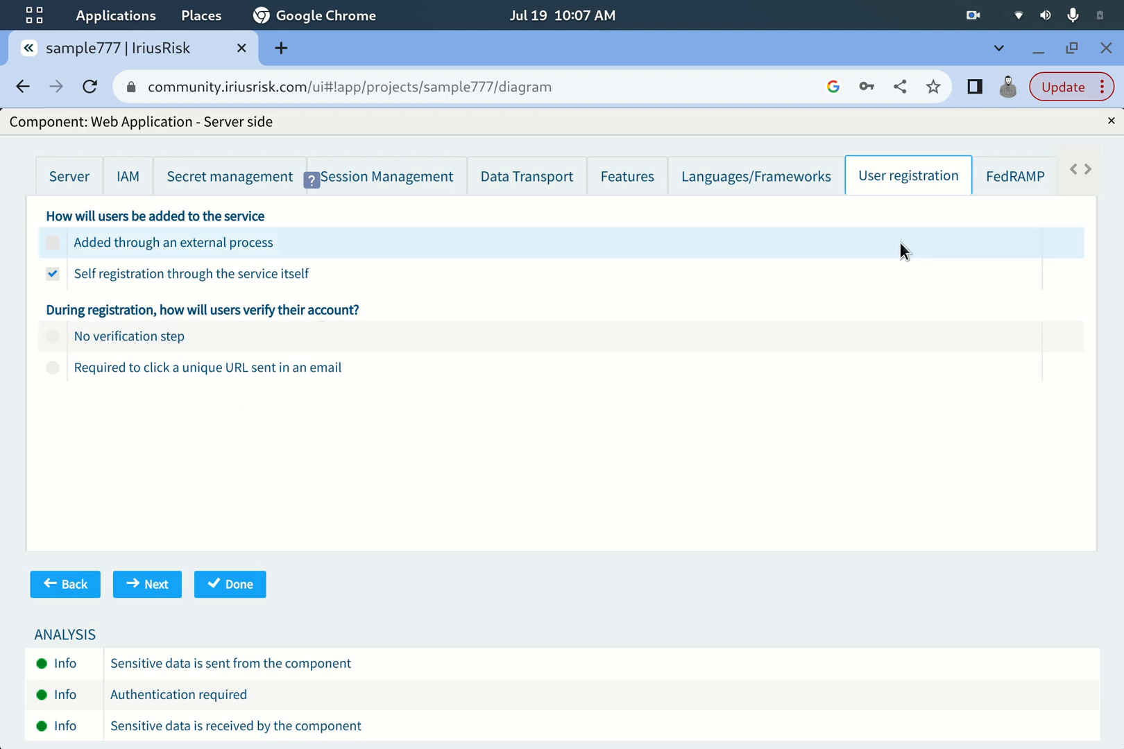
click(254, 589)
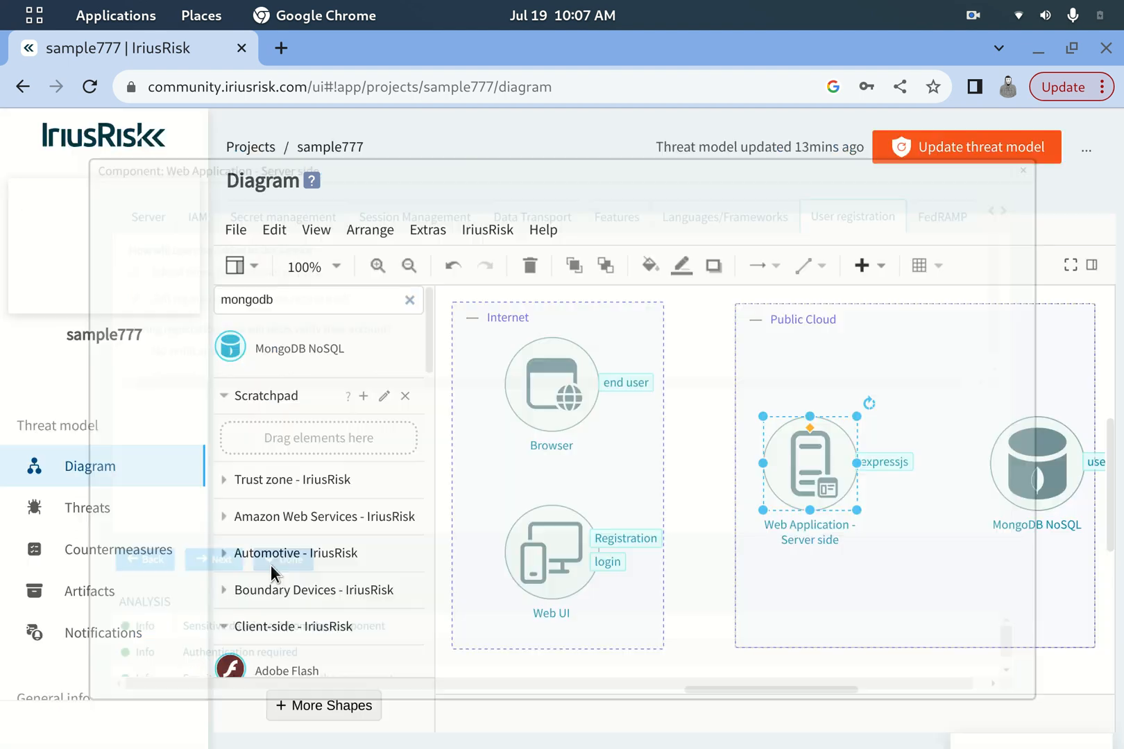
Step: Open the MongoDB NoSQL questionnaire and mark Customer Data as stored and received by the component
click(1065, 466)
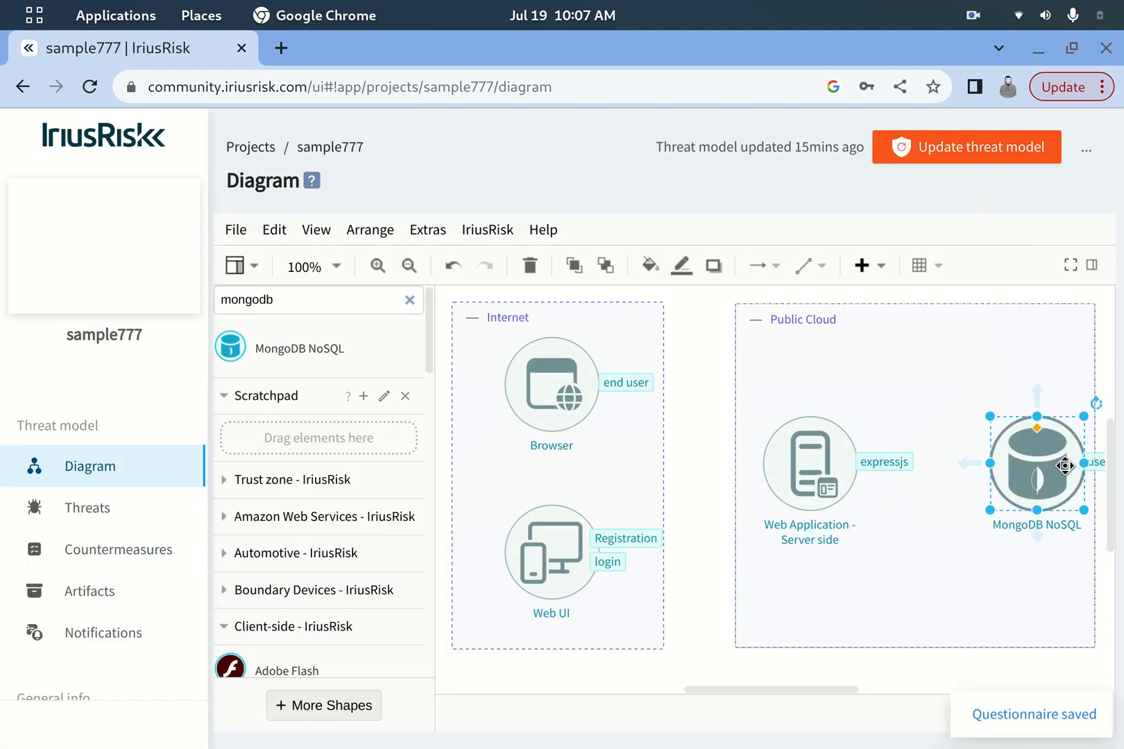
right_click(1064, 466)
click(963, 239)
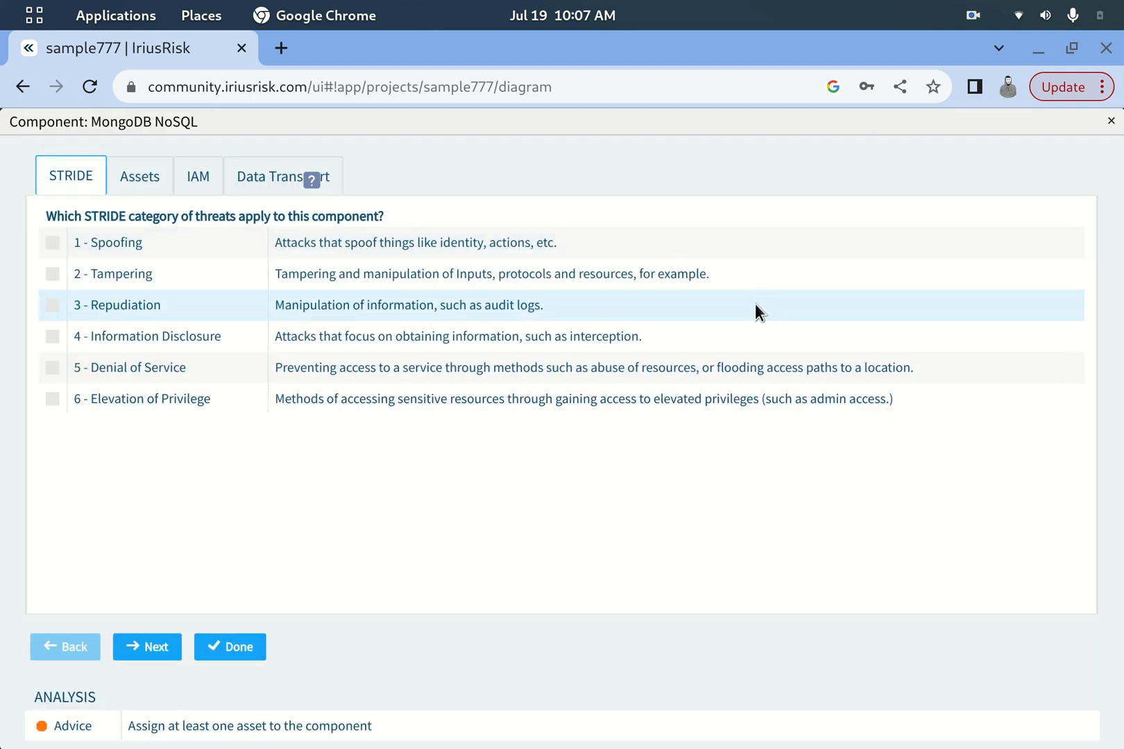
click(151, 182)
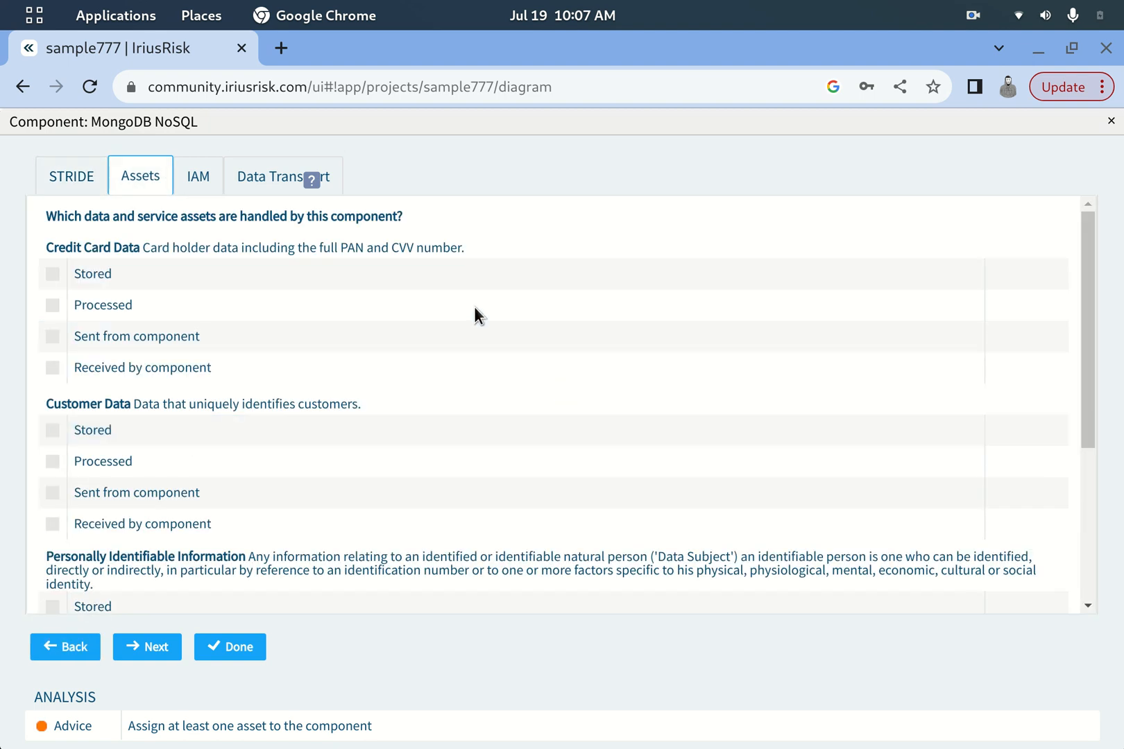
click(53, 433)
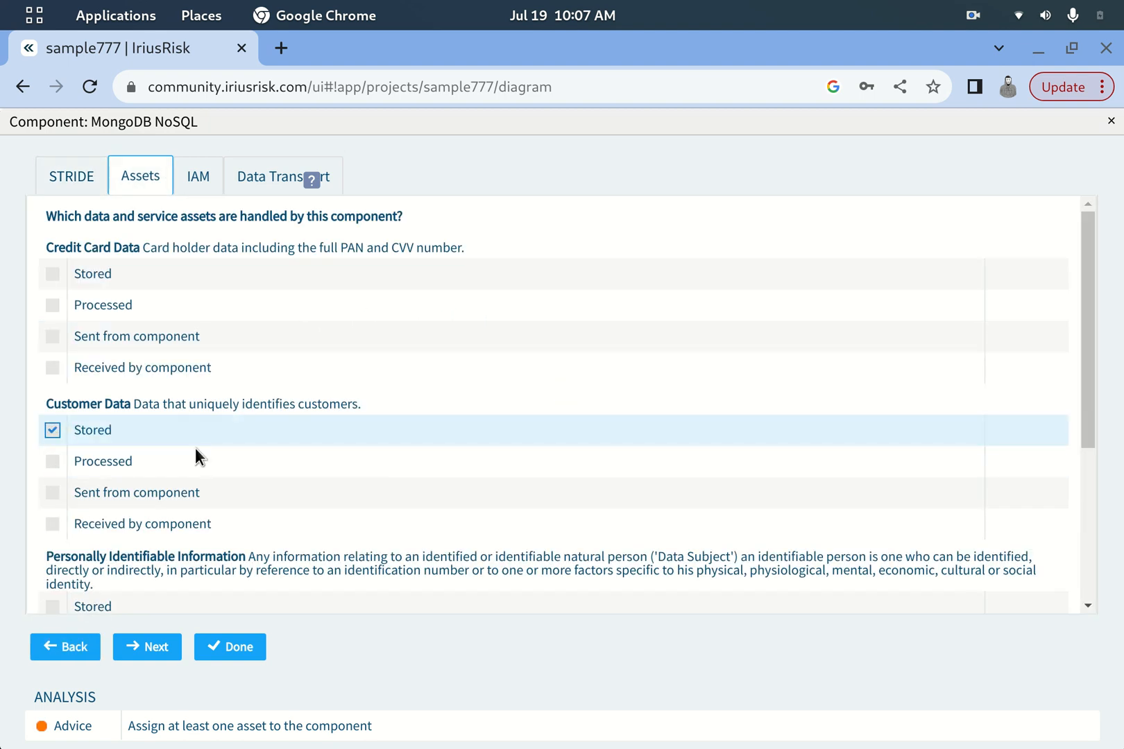
scroll(517, 409, down, 3)
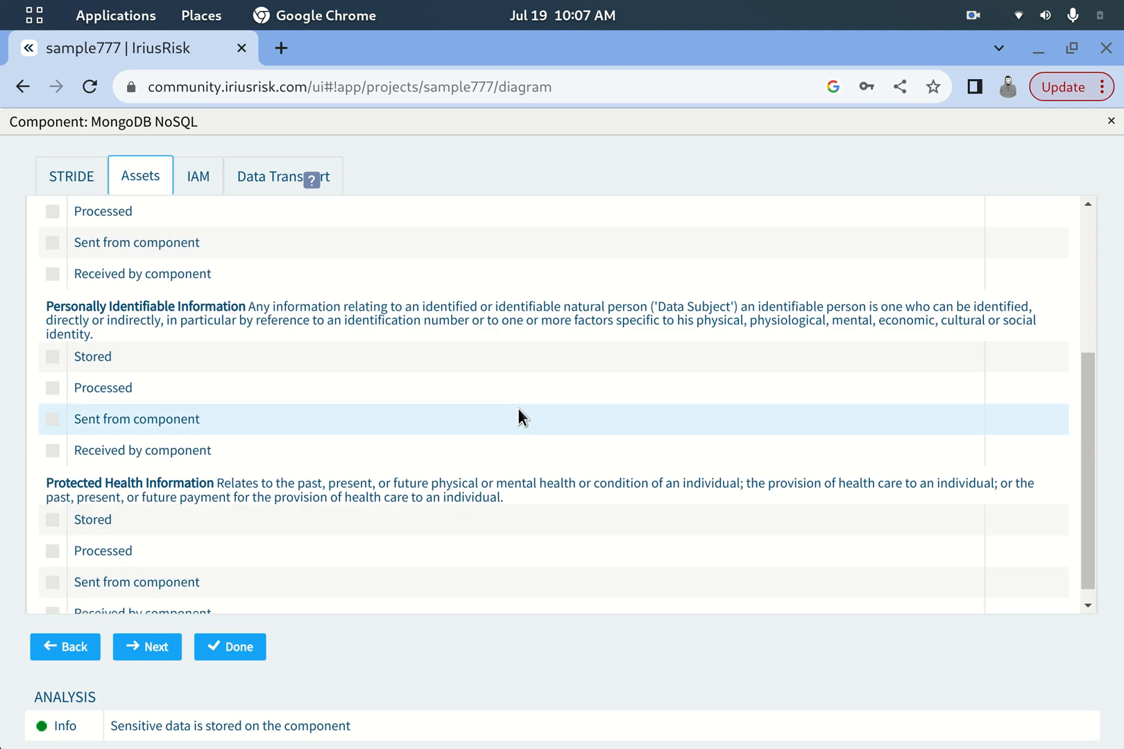
click(53, 273)
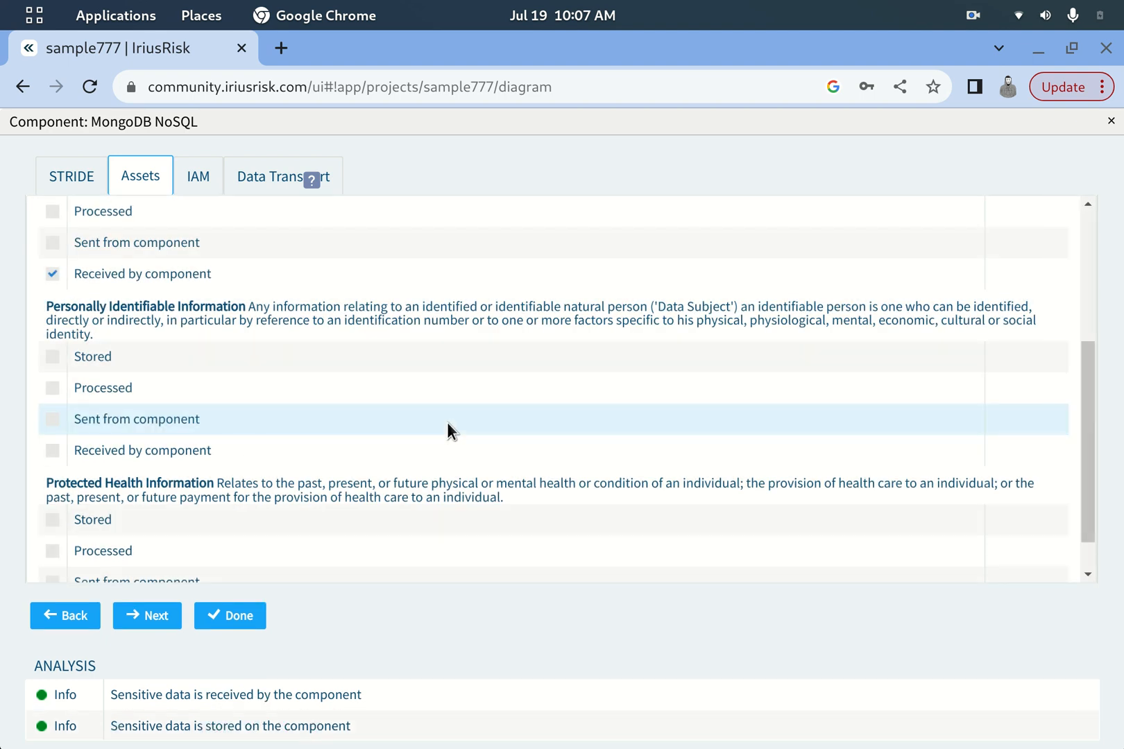
Step: Mark Personally Identifiable Information as stored and received by MongoDB NoSQL, and save its questionnaire
scroll(447, 422, down, 1)
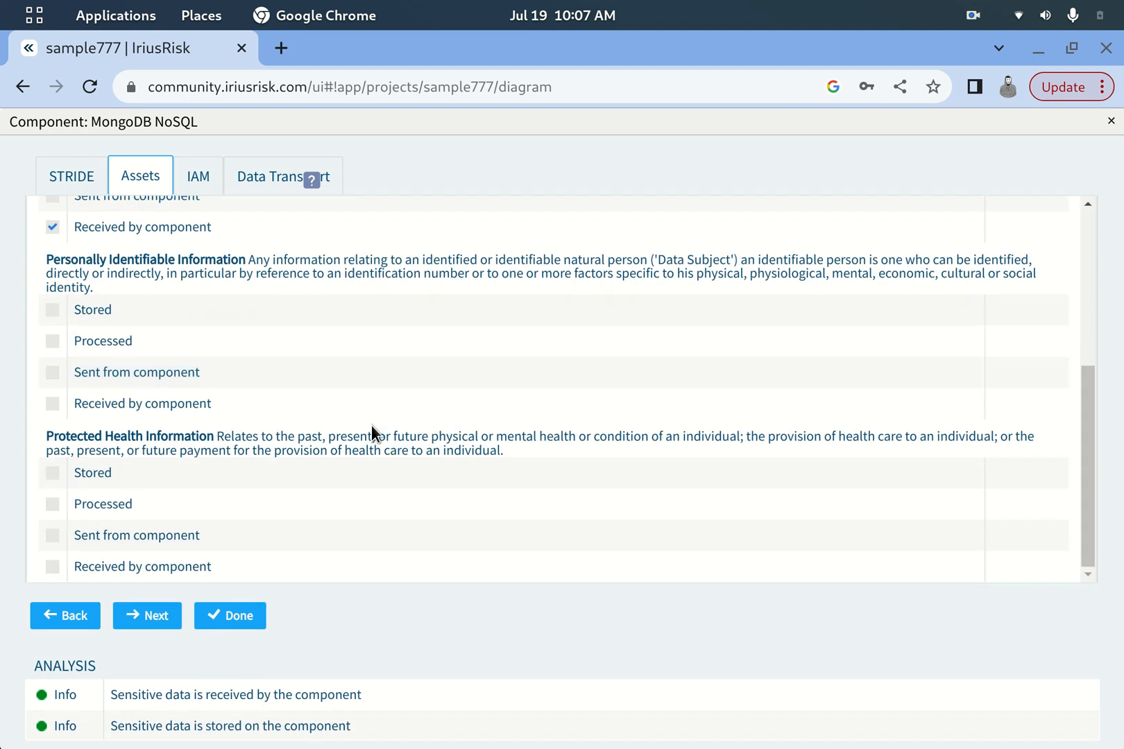
click(53, 310)
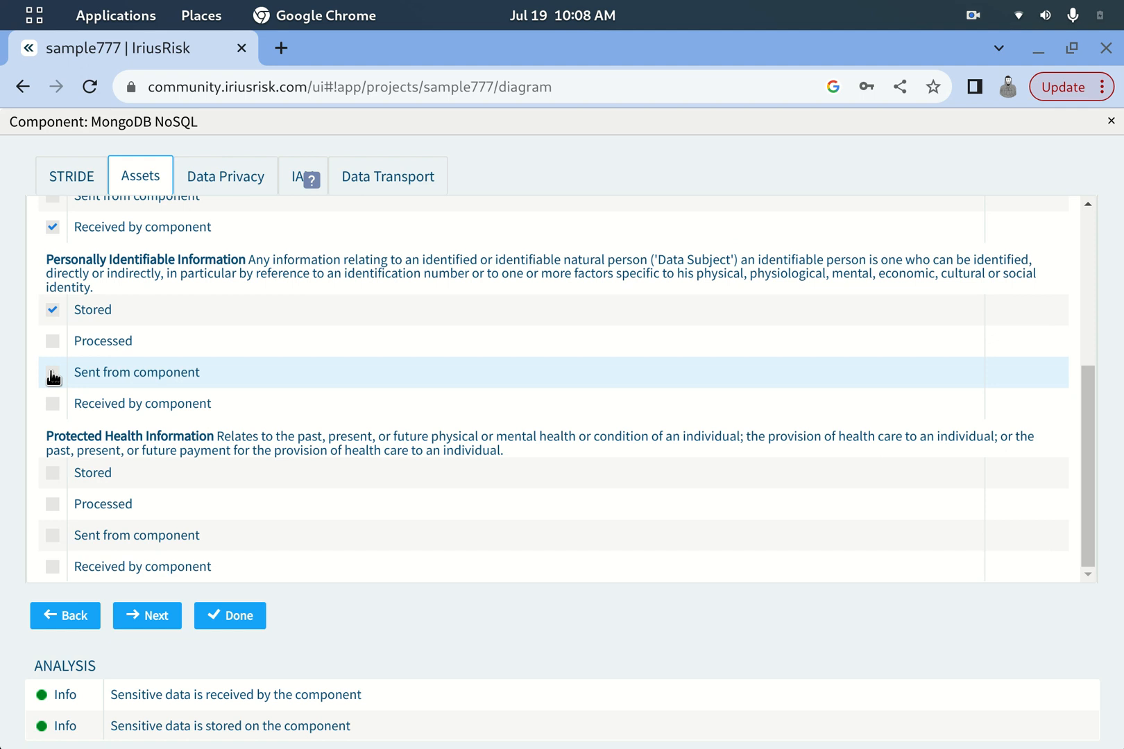
click(52, 403)
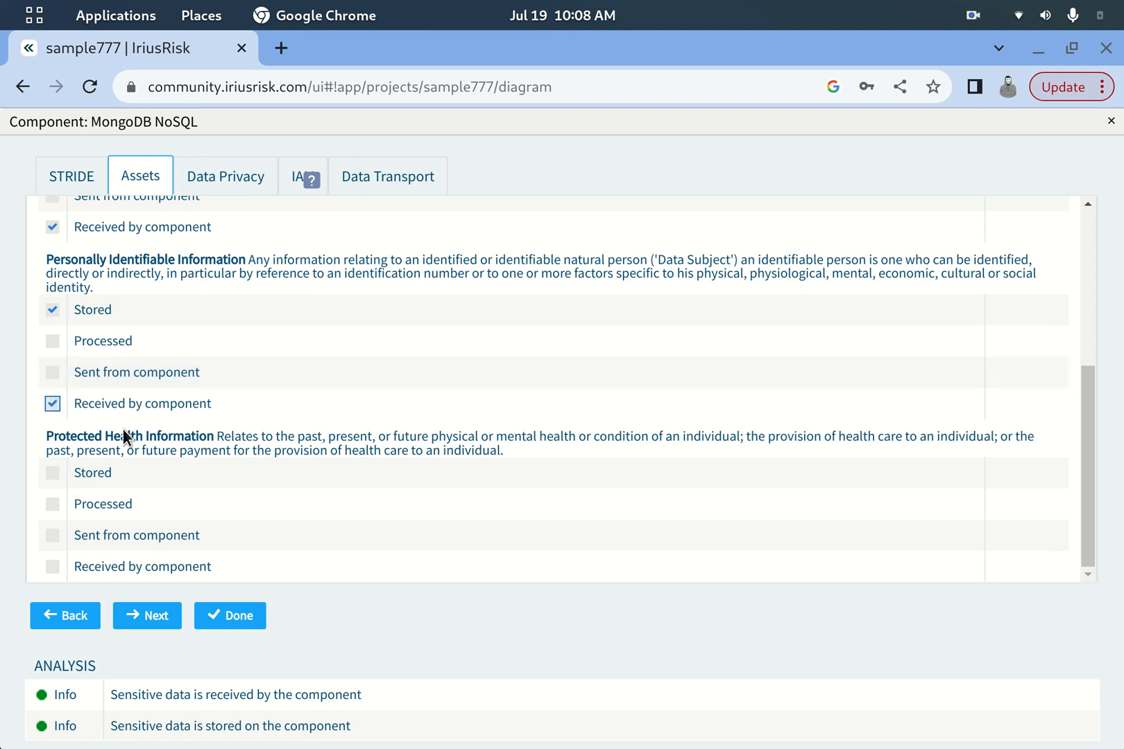
click(235, 618)
Step: Reopen the MongoDB NoSQL questionnaire, set datastore authentication and encrypted communication between client and server, and save it
right_click(1023, 476)
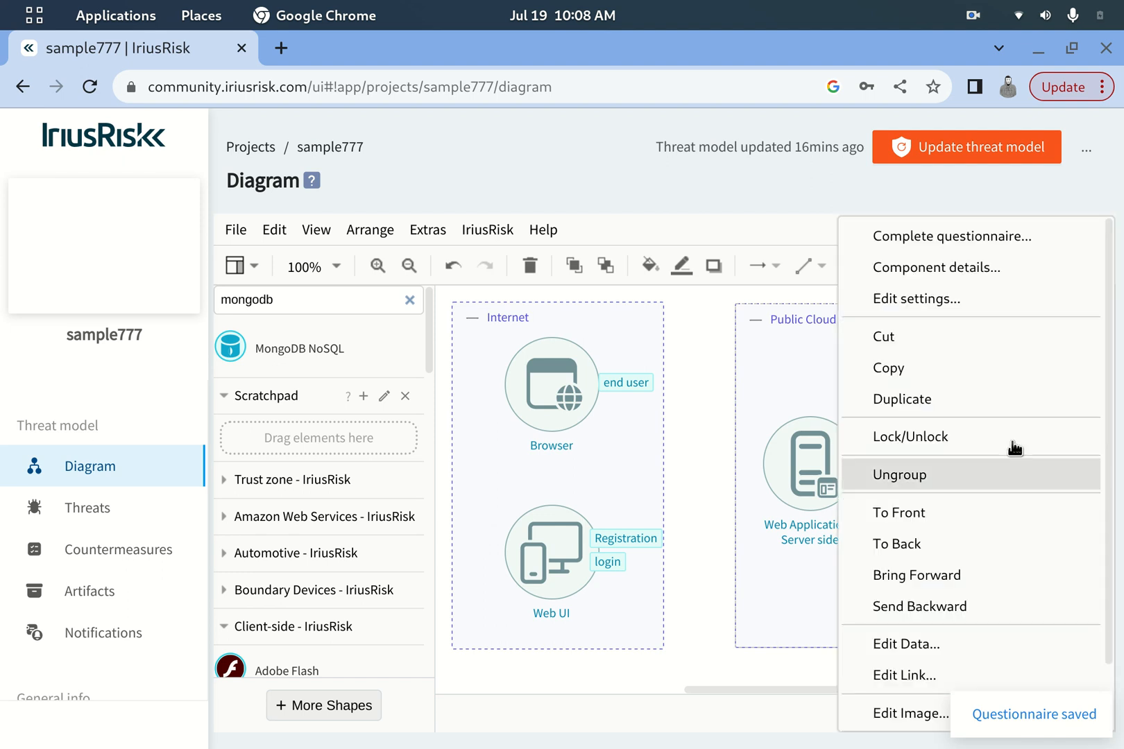
click(944, 235)
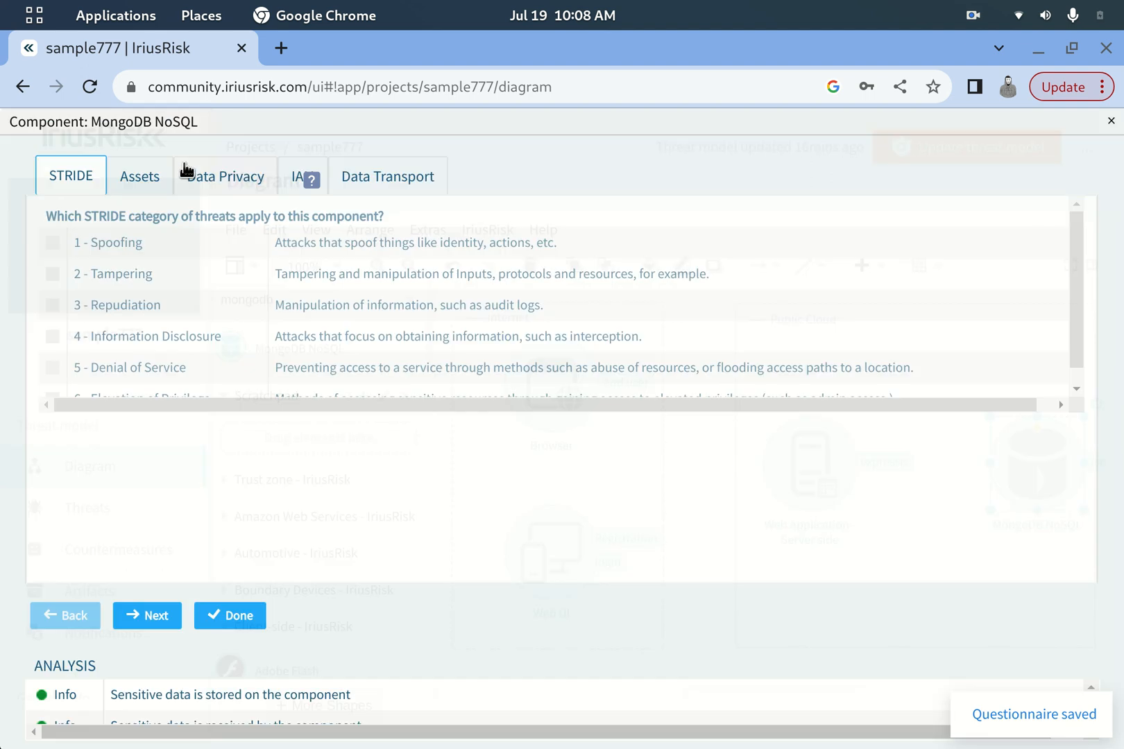
click(150, 184)
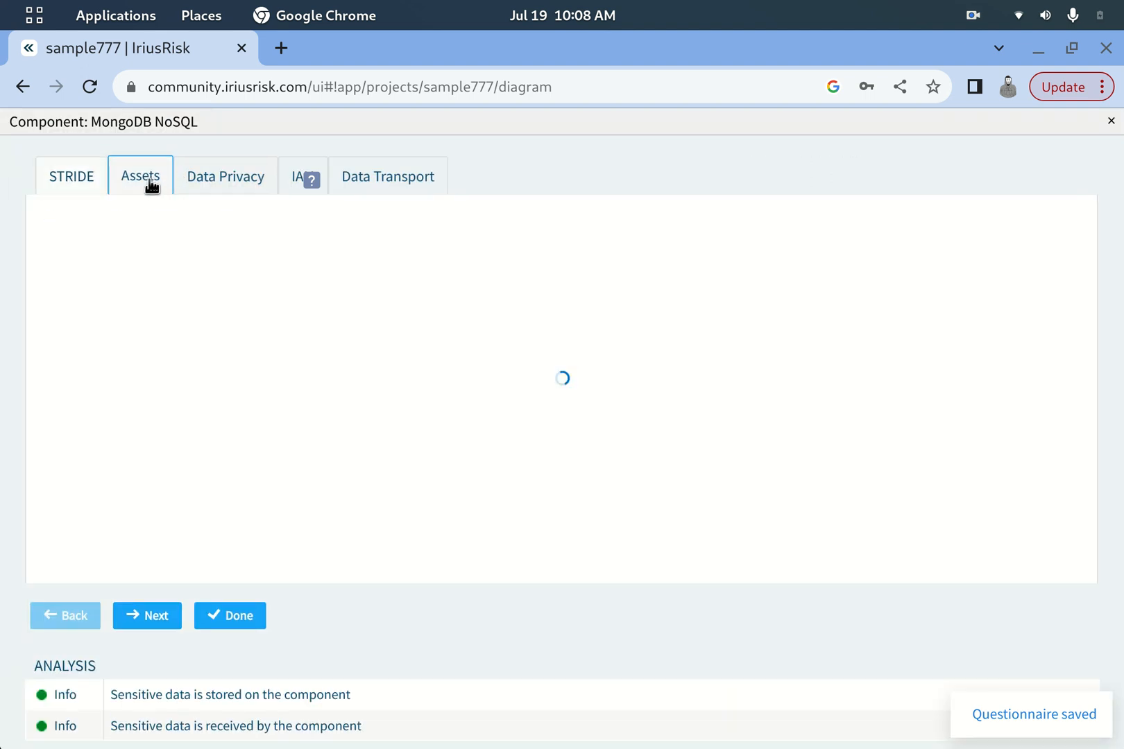
click(240, 186)
click(288, 173)
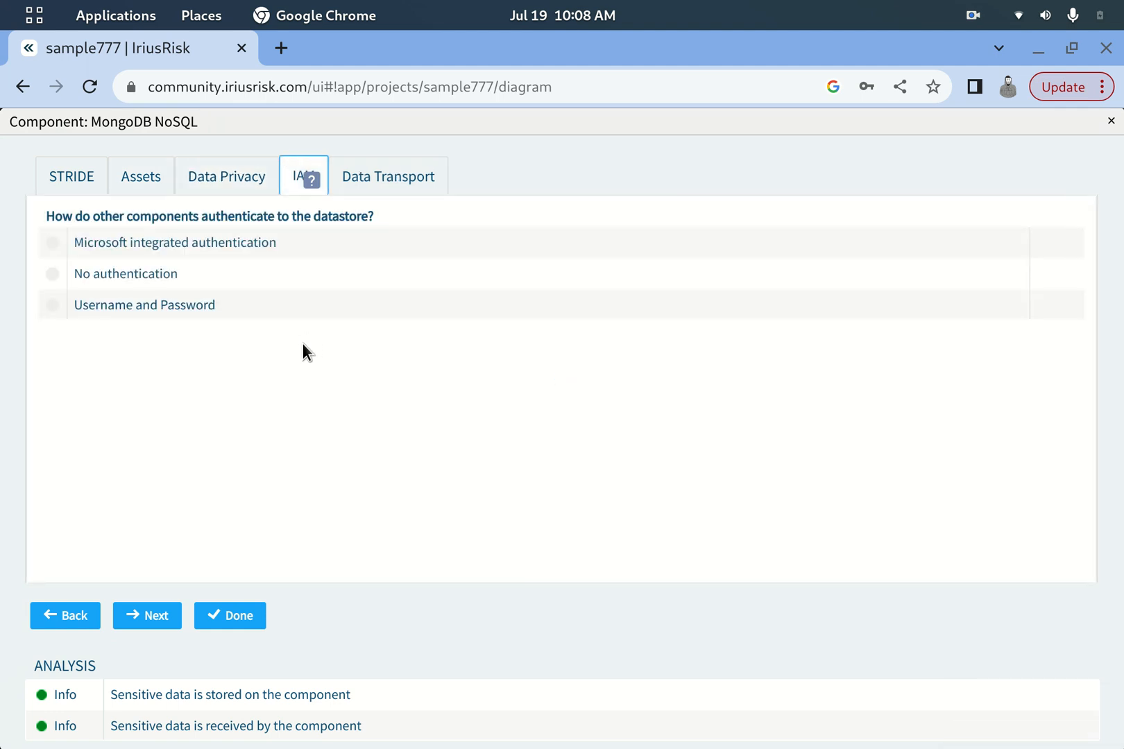
click(401, 179)
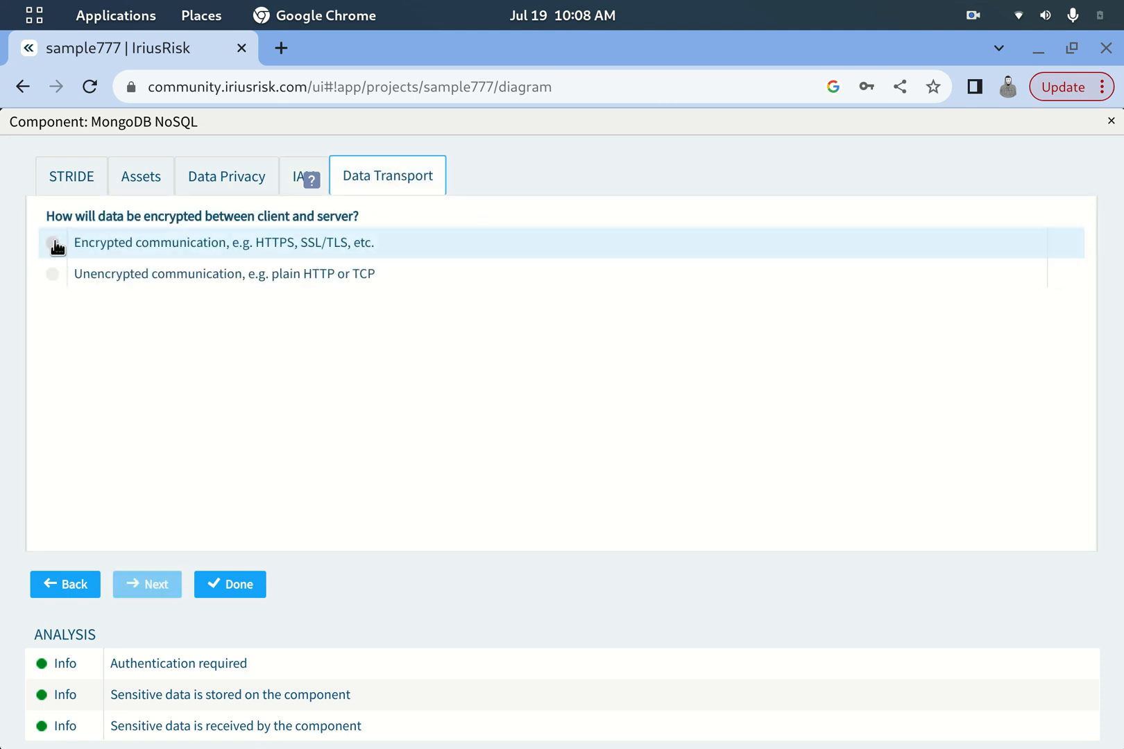
click(49, 242)
click(236, 584)
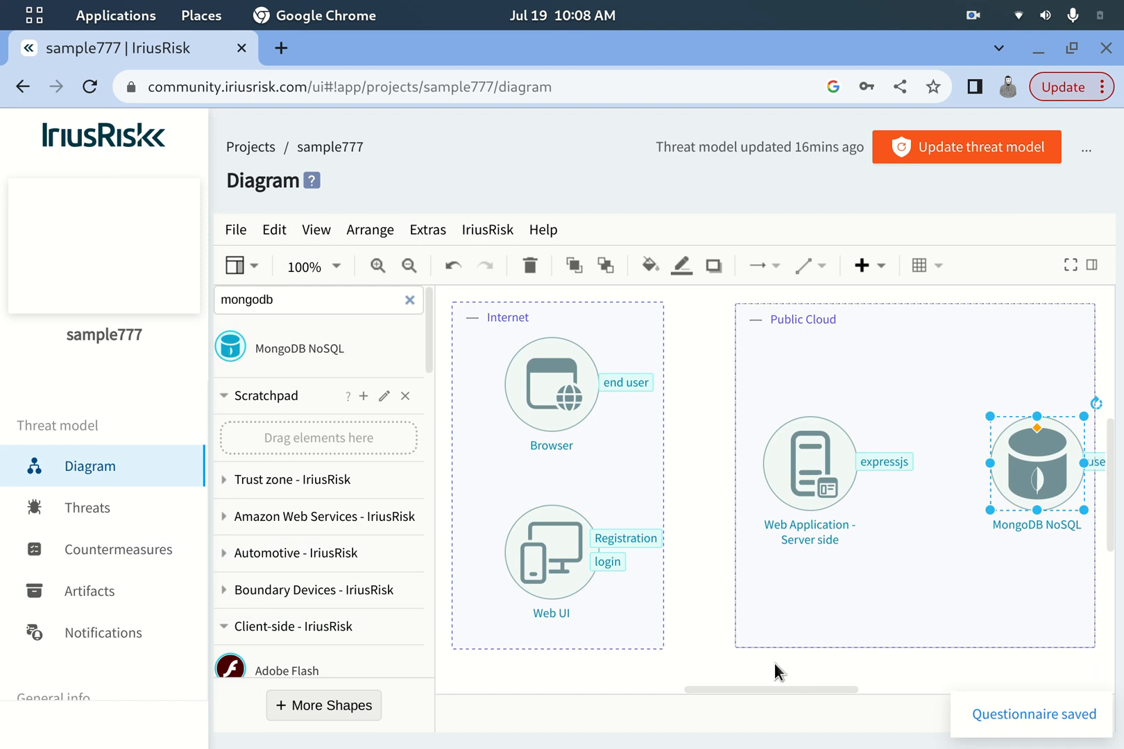
Step: Move the Web UI component slightly down within the Internet zone and connect Browser to it with a data flow
click(709, 631)
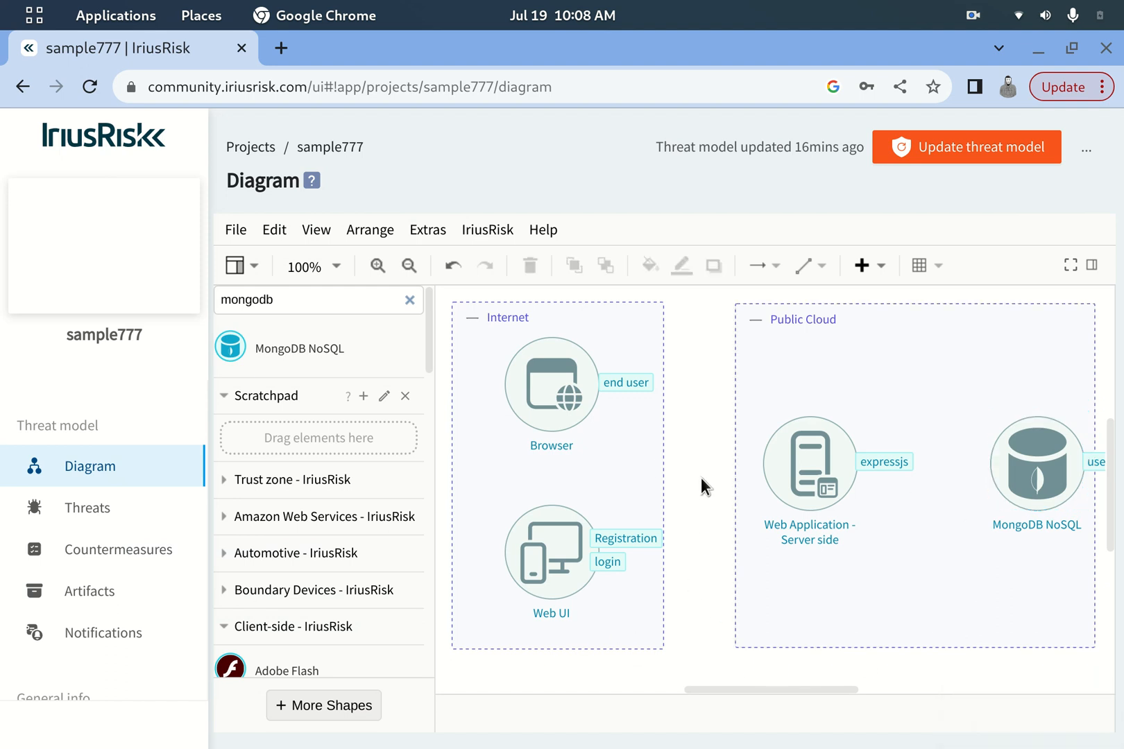
click(522, 575)
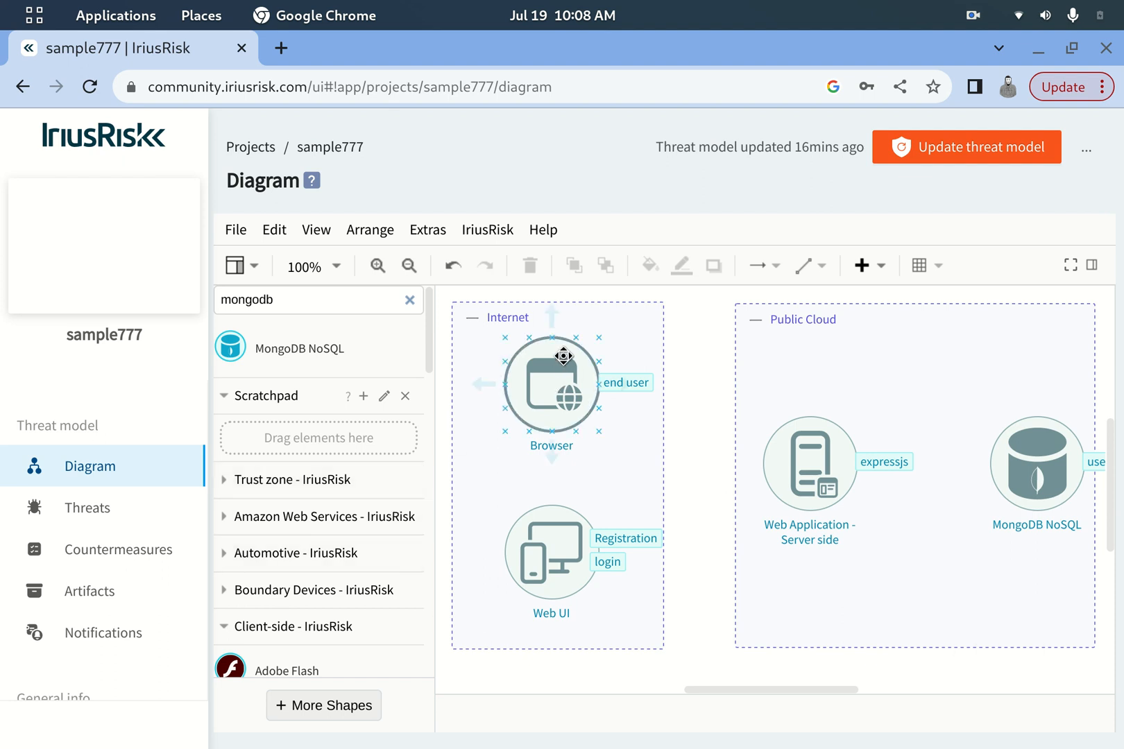
click(548, 559)
drag(548, 559, 548, 575)
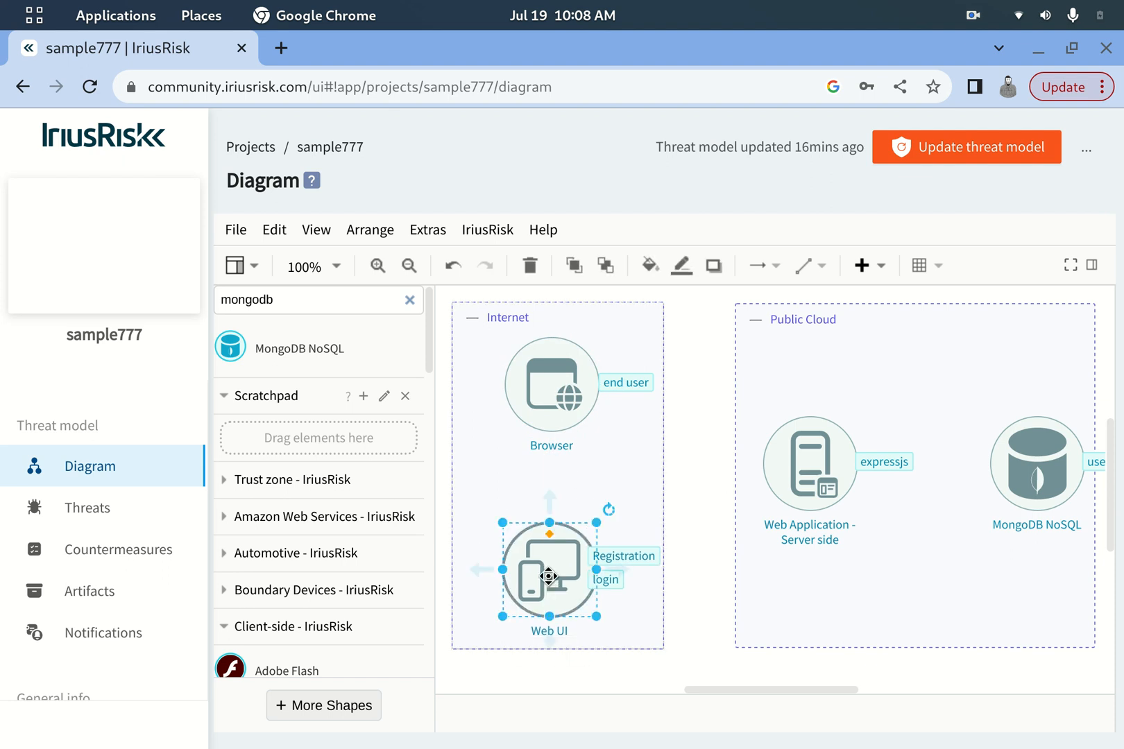
click(679, 437)
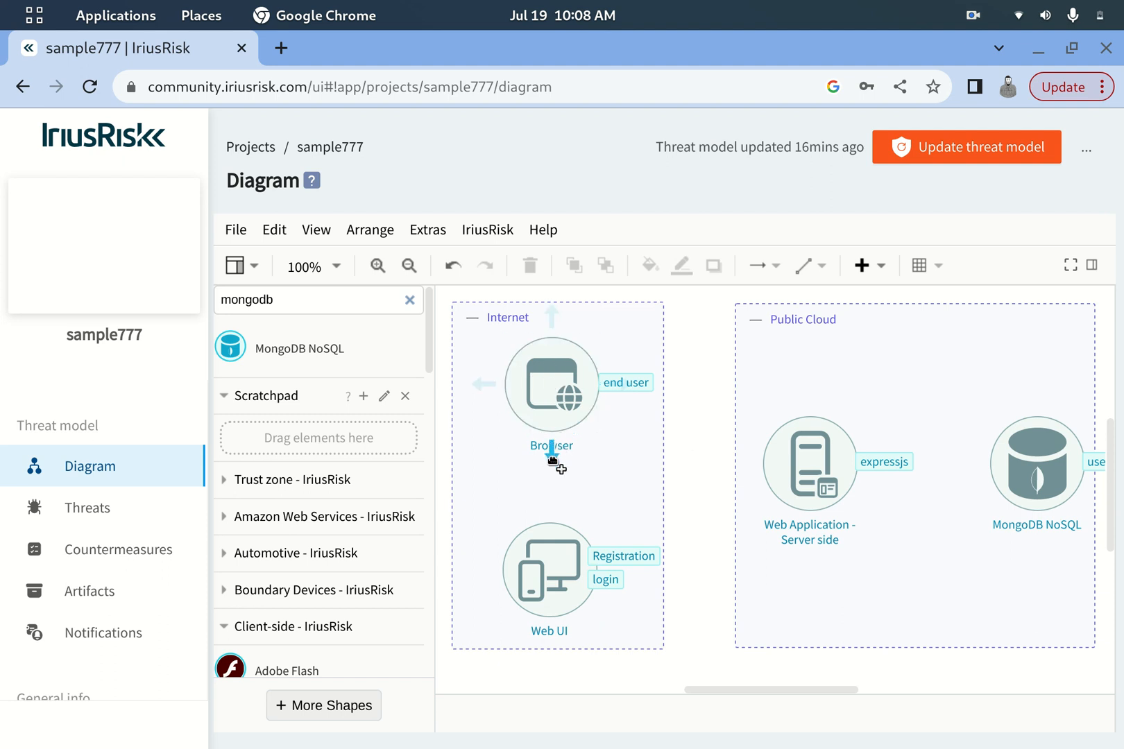
drag(552, 461, 524, 527)
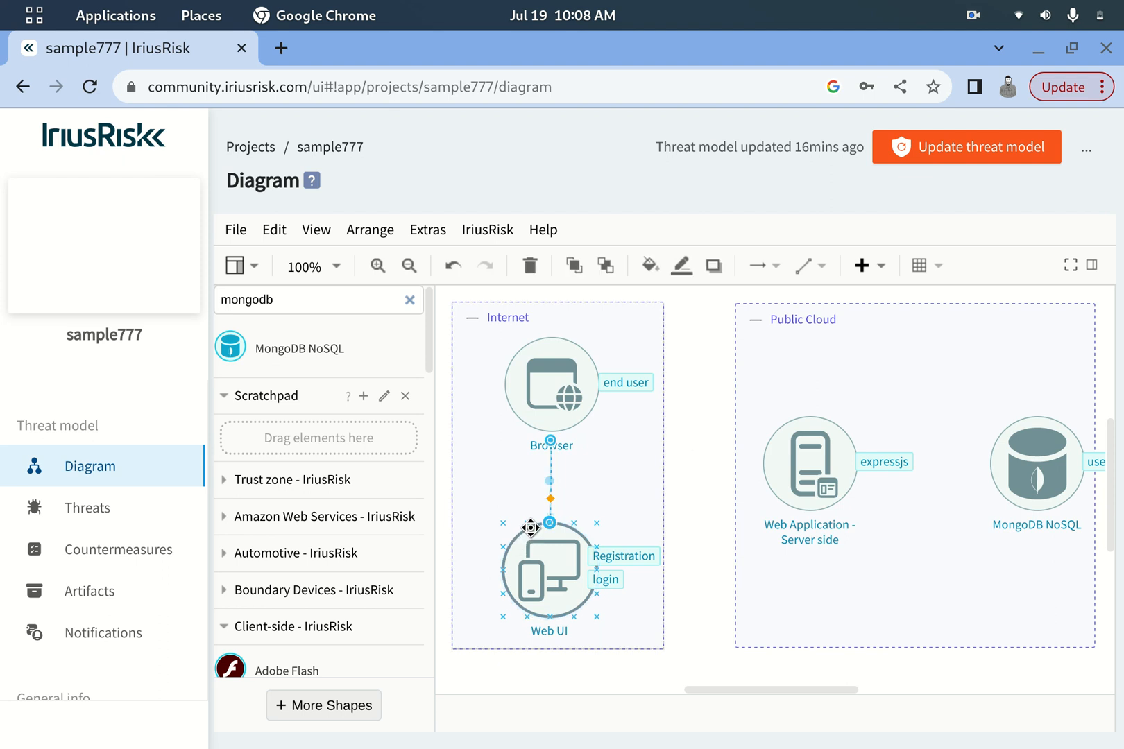
Step: Open the details of the Browser to Web UI data flow and add the tags Registration and login
right_click(550, 460)
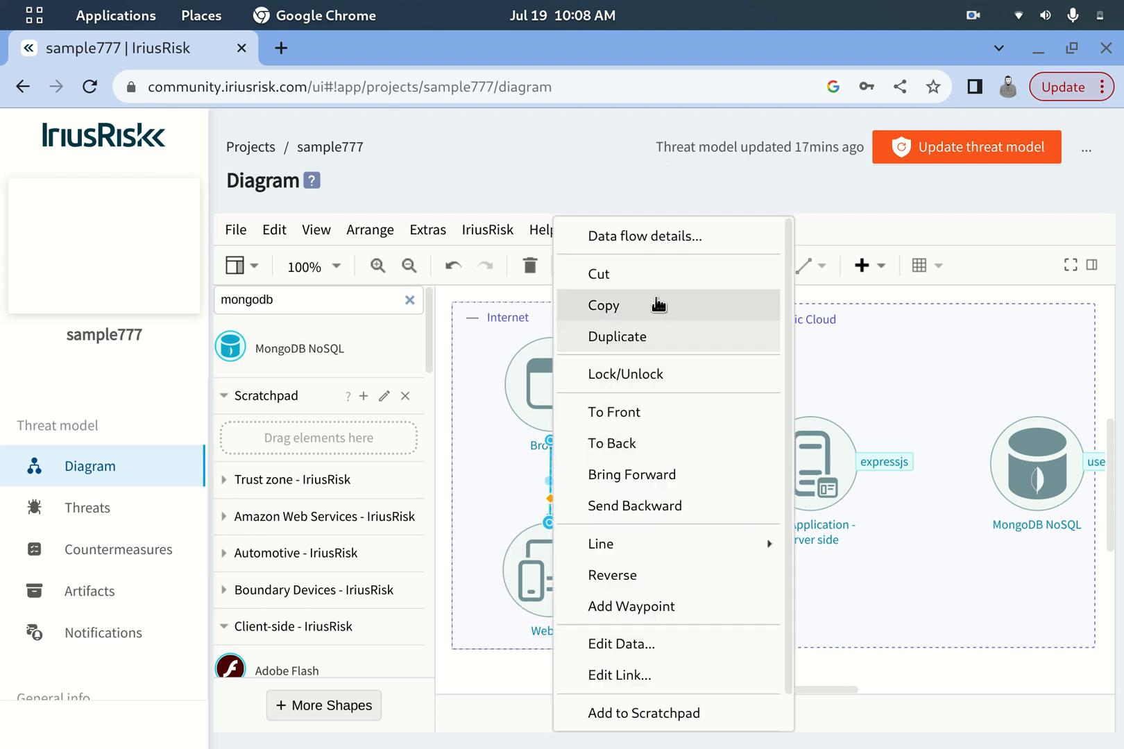
click(673, 236)
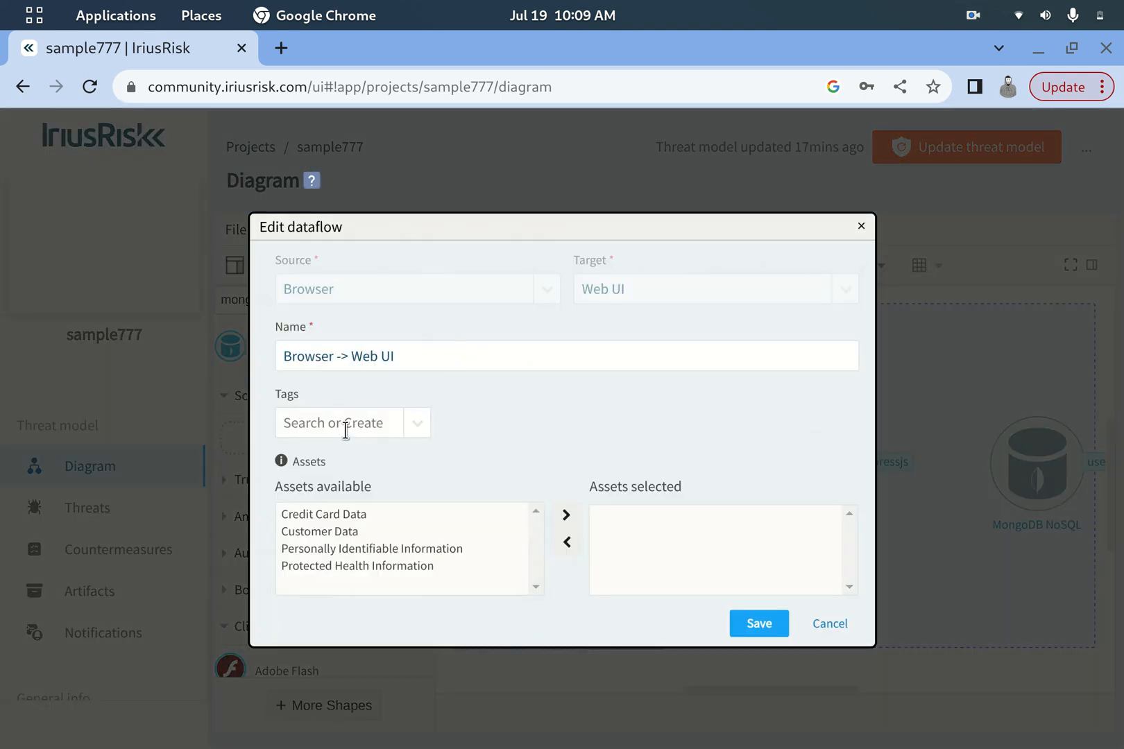
click(348, 426)
text(registration)
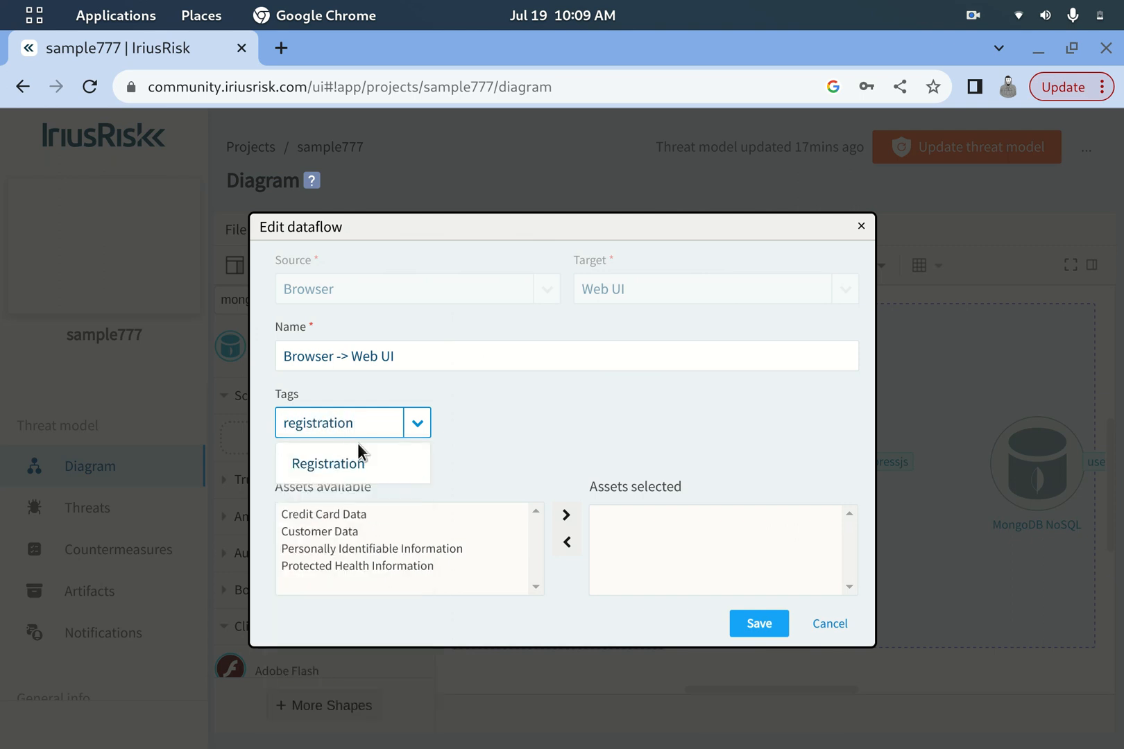
click(358, 461)
text(log)
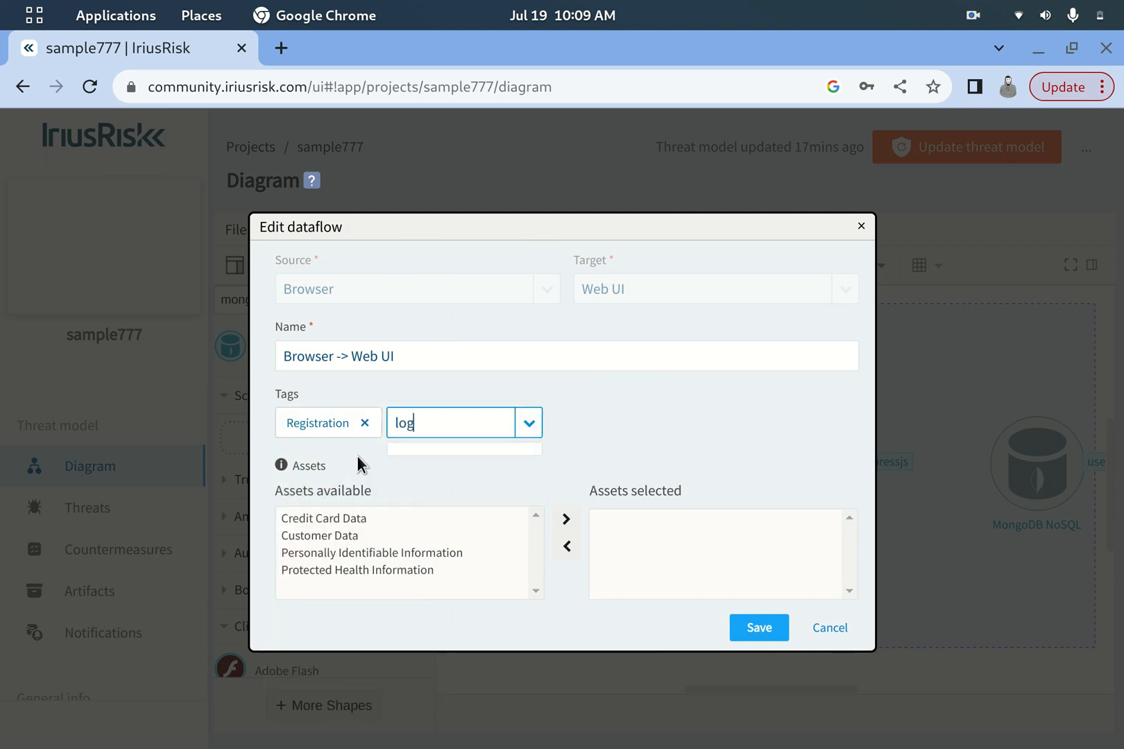
text(in)
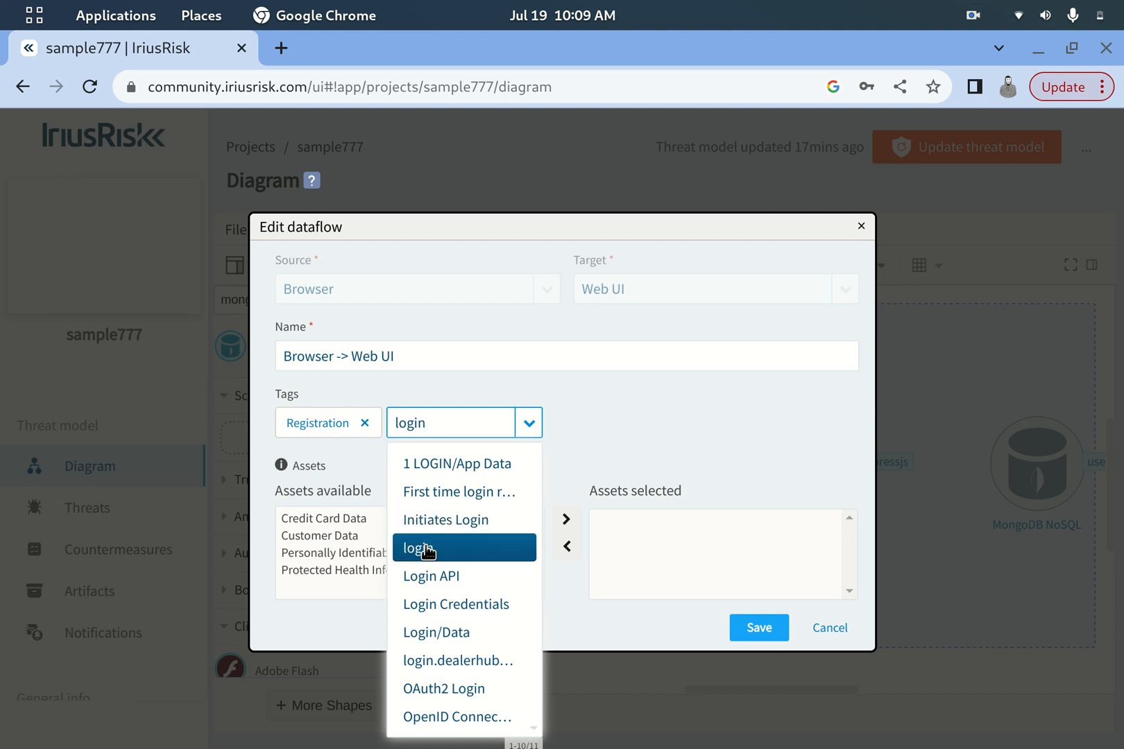
click(426, 549)
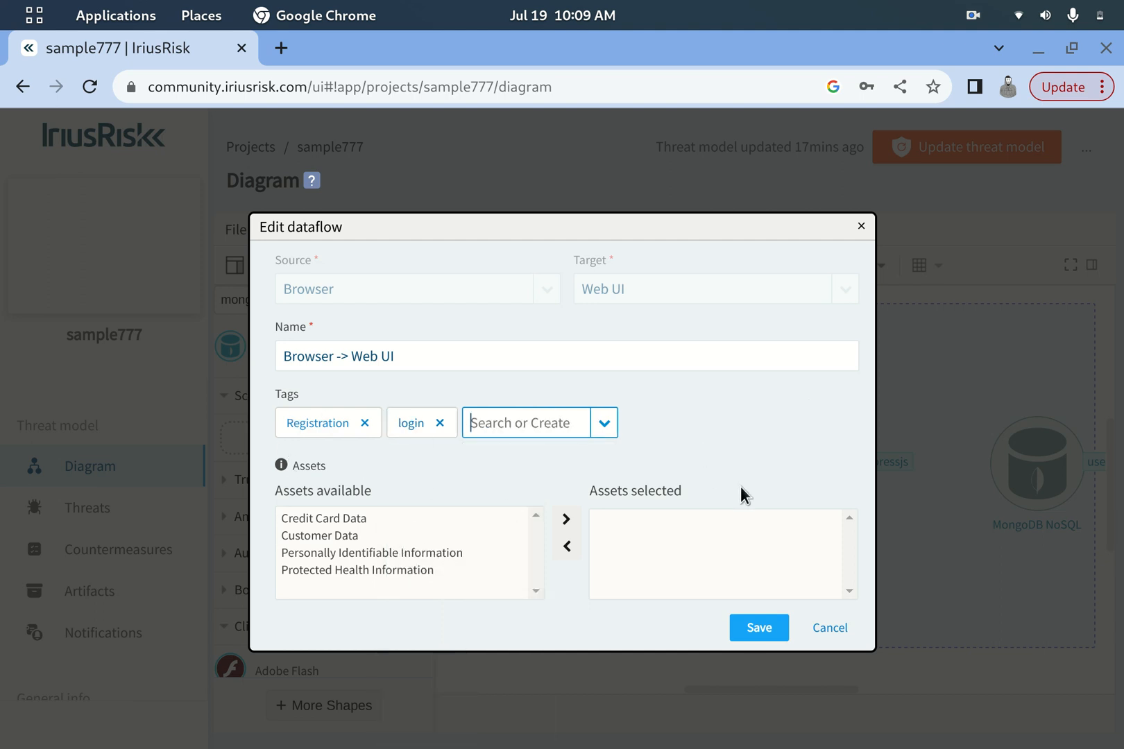
Step: Assign the Customer Data and Personally Identifiable Information assets to the Browser to Web UI data flow and save it
click(372, 532)
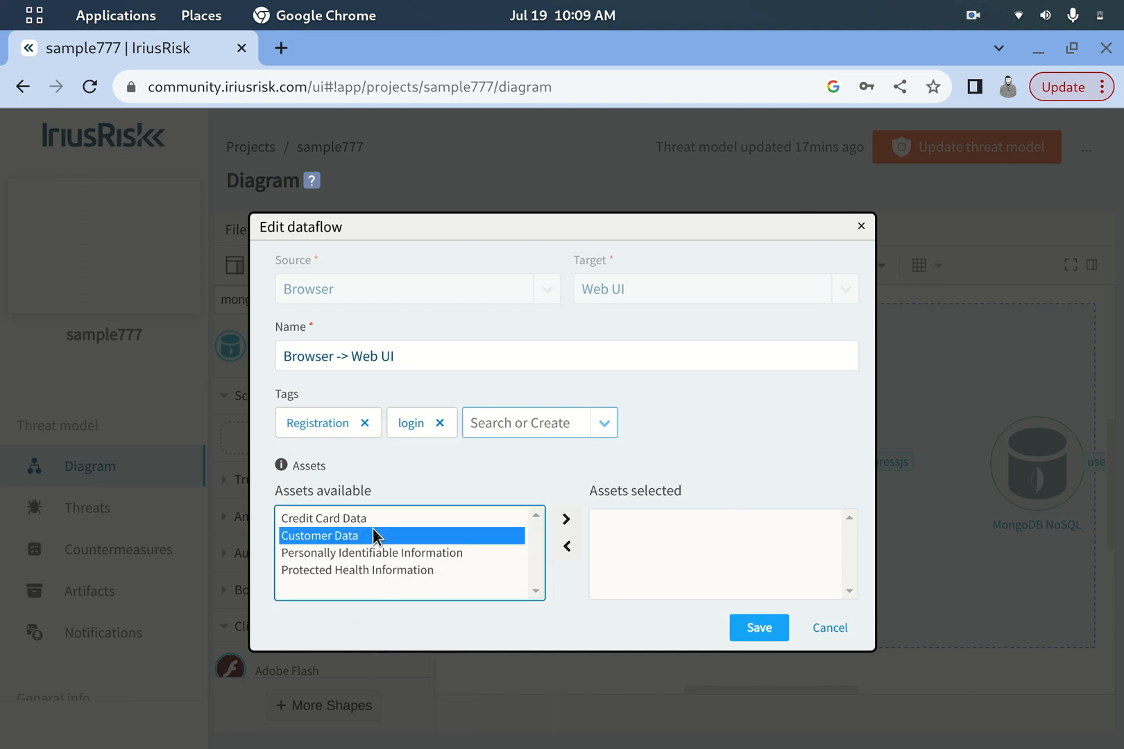
click(567, 520)
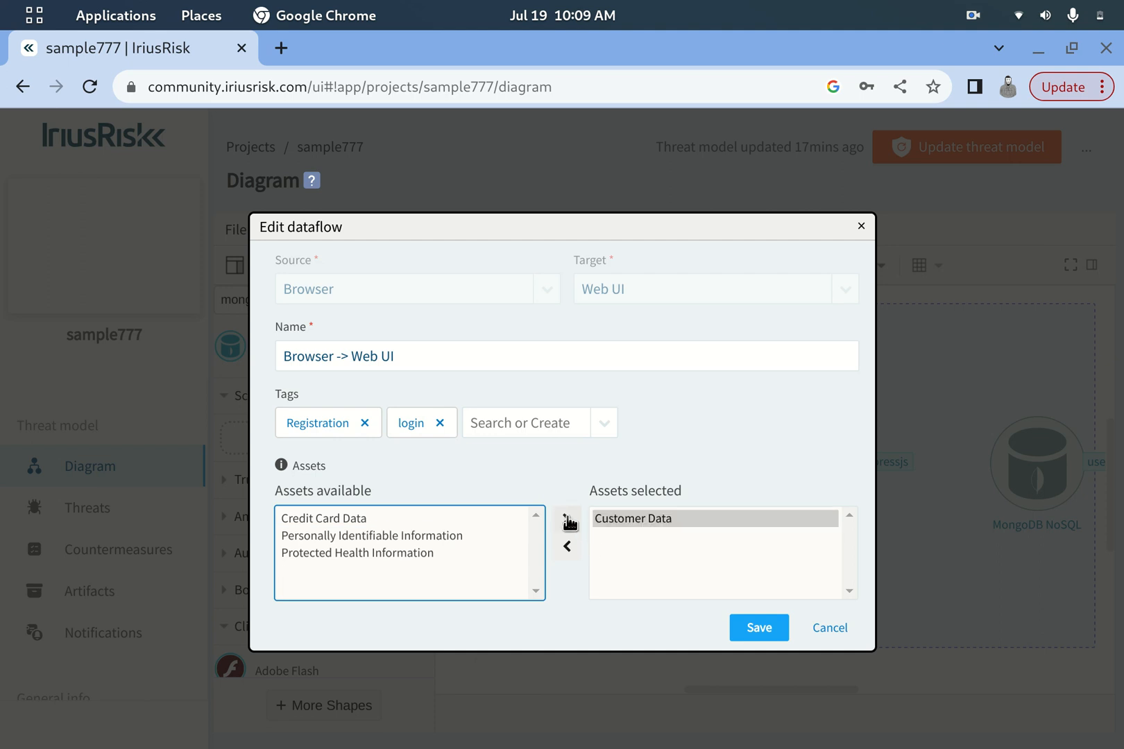
click(454, 540)
click(566, 520)
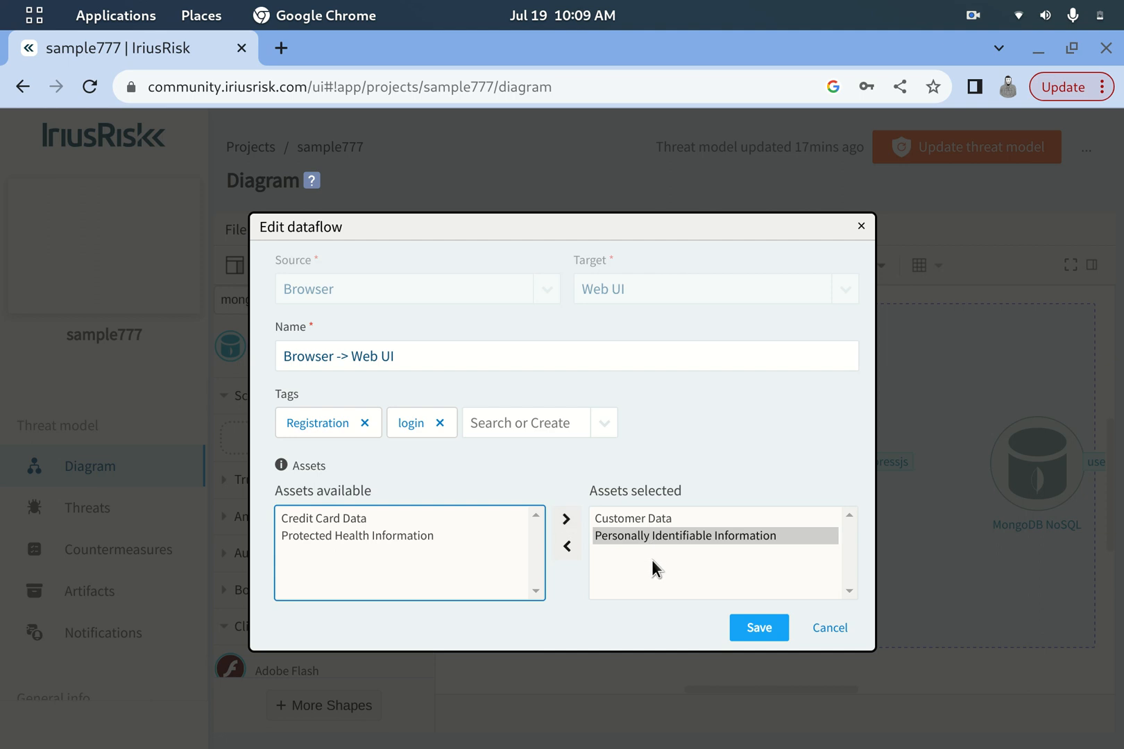
click(756, 628)
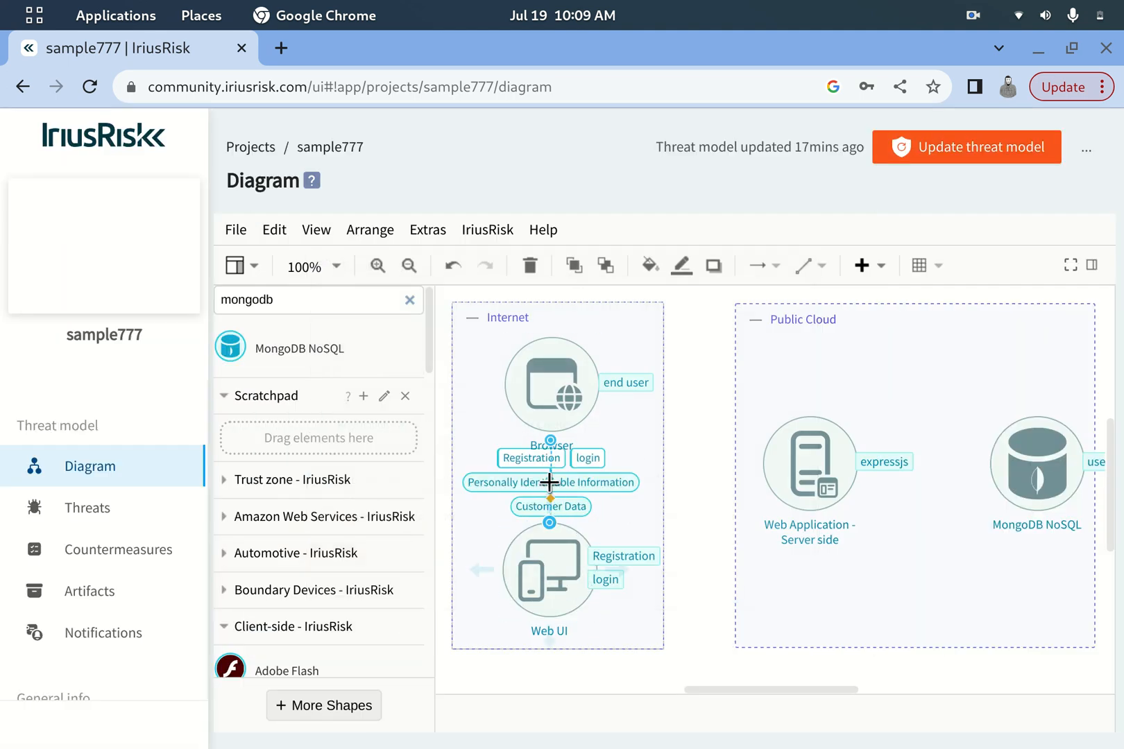
Step: Bend the Browser to Web UI data flow outward to the left of the two components
drag(549, 481, 500, 480)
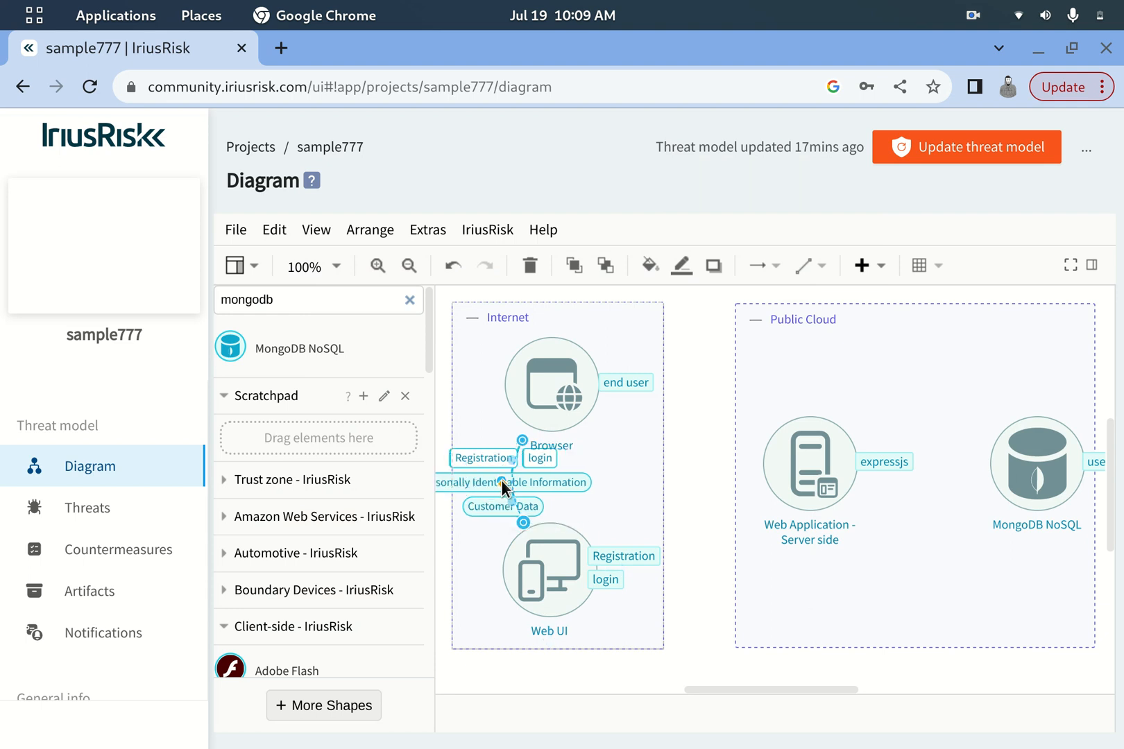
click(676, 493)
click(622, 555)
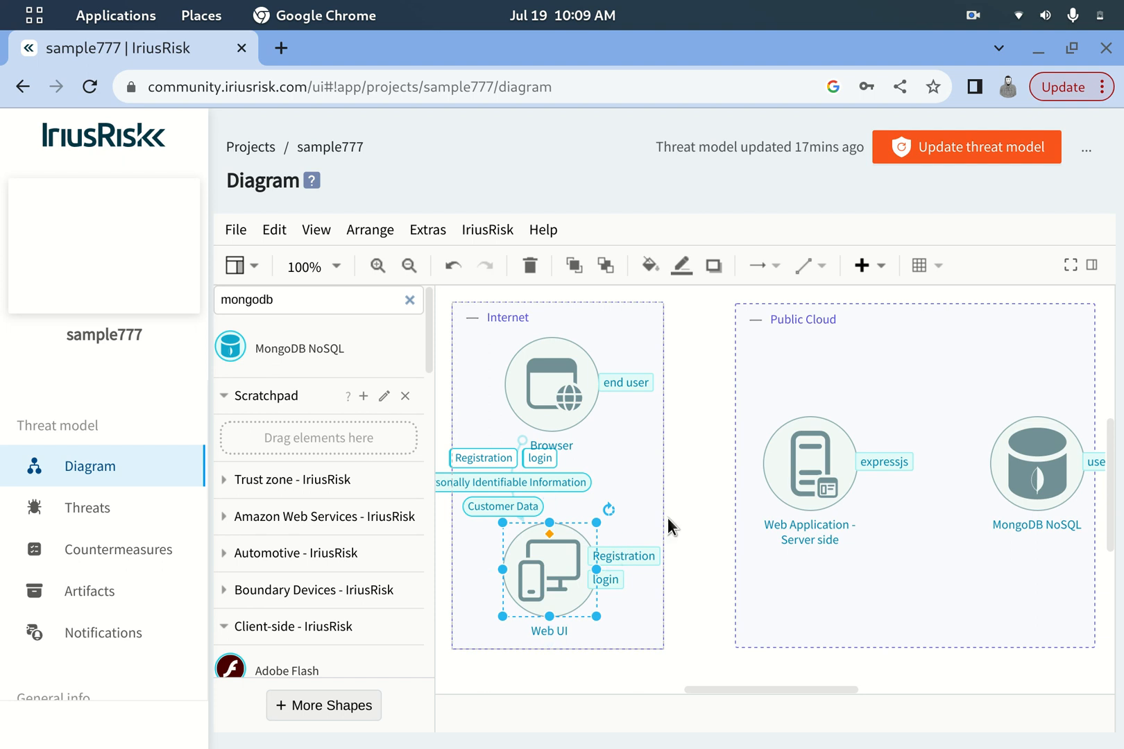
click(693, 515)
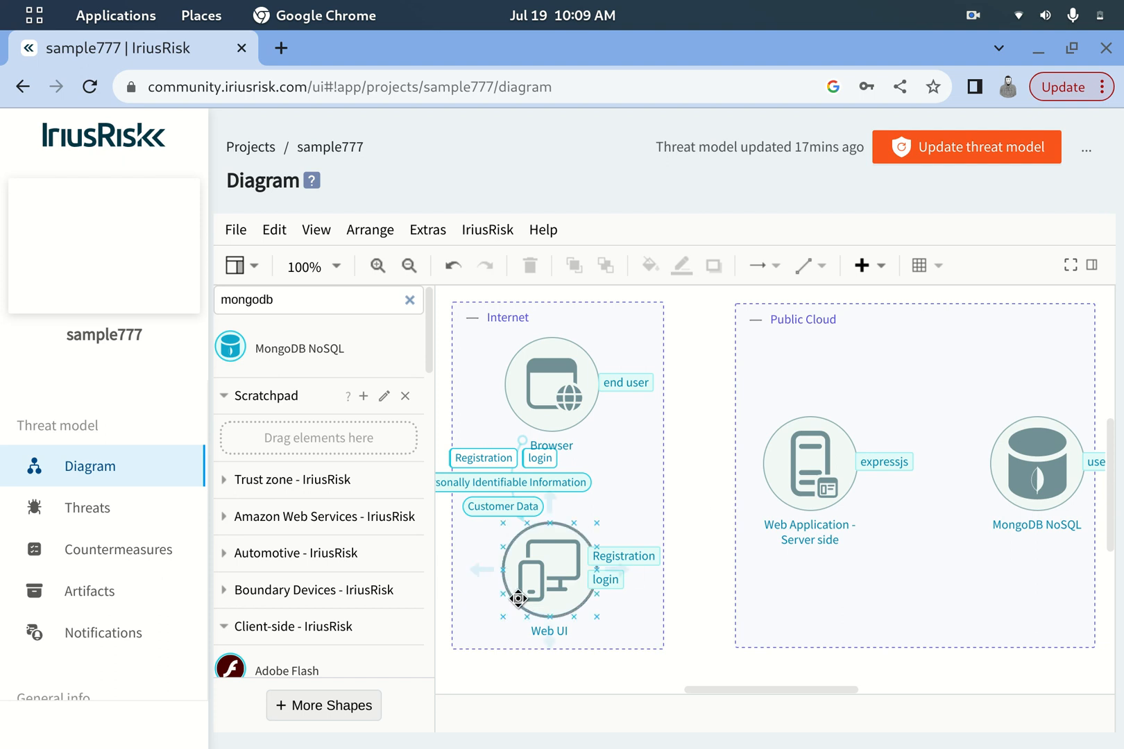
Step: Connect Web UI back to Browser with a second data flow, tag it response, and save its details
click(534, 567)
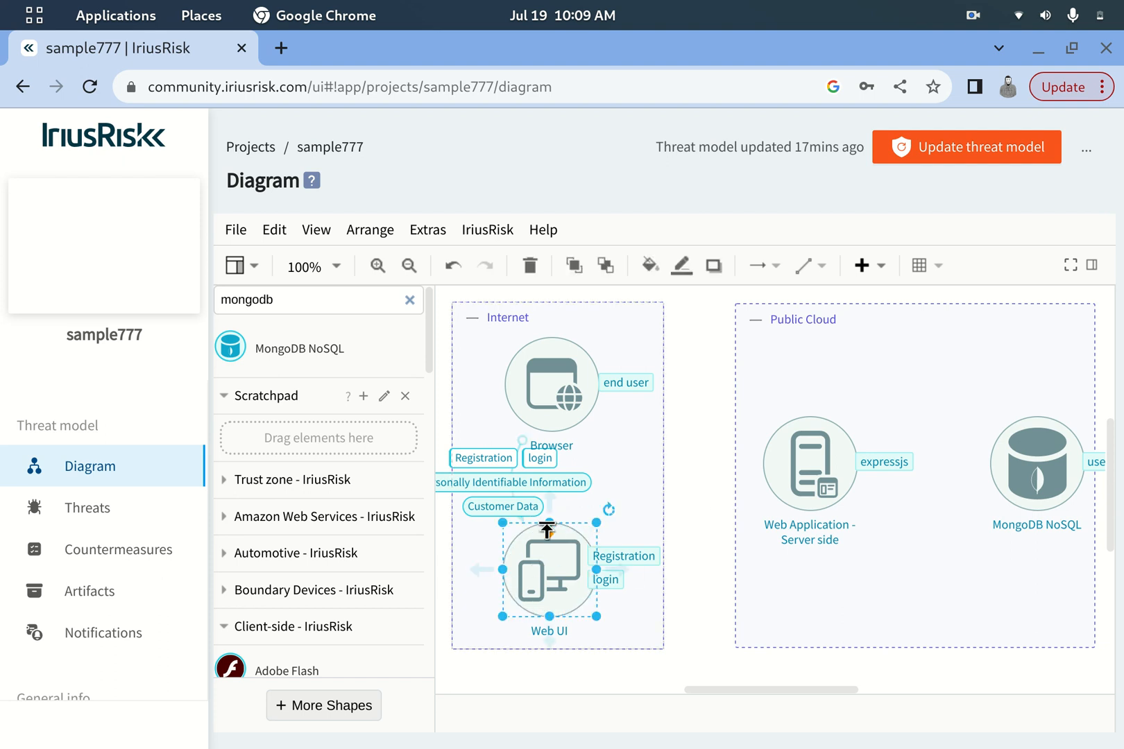
drag(549, 504, 597, 396)
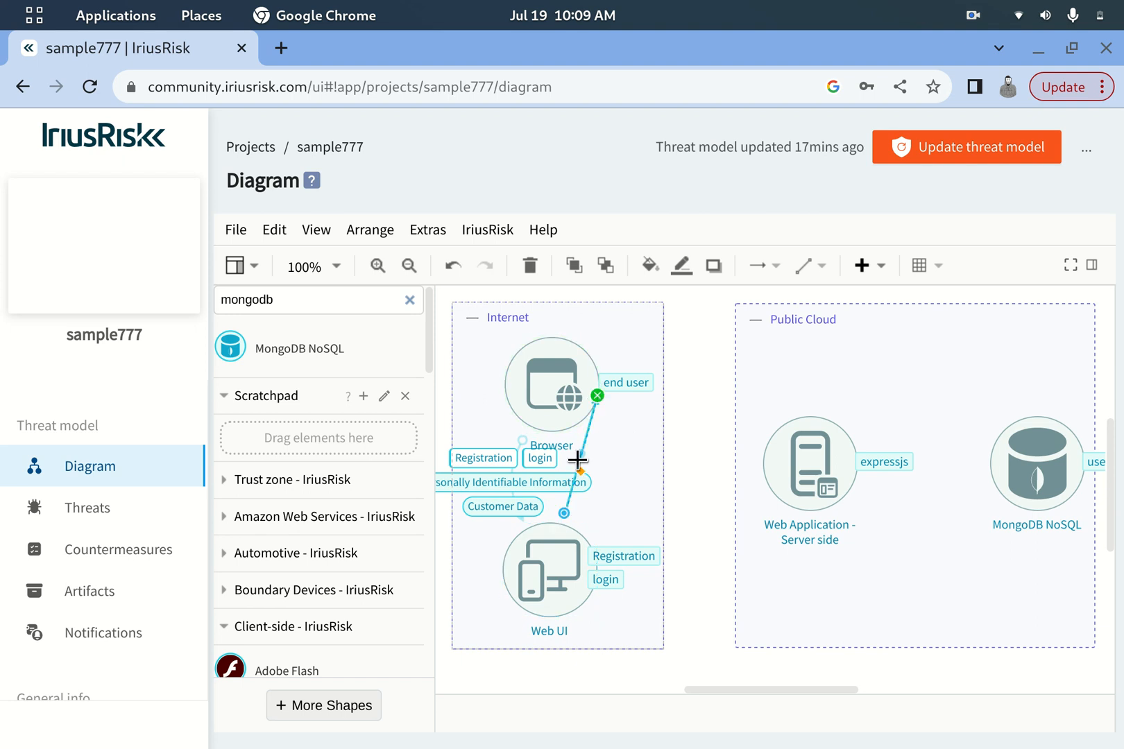
right_click(582, 454)
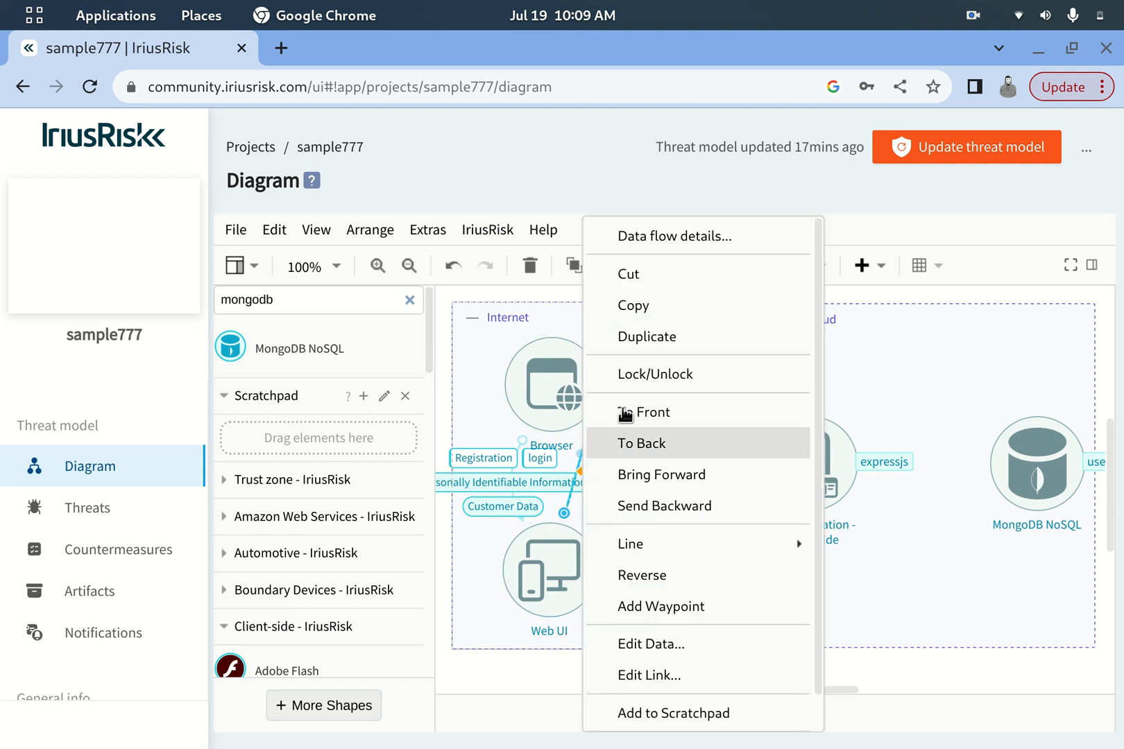
click(700, 236)
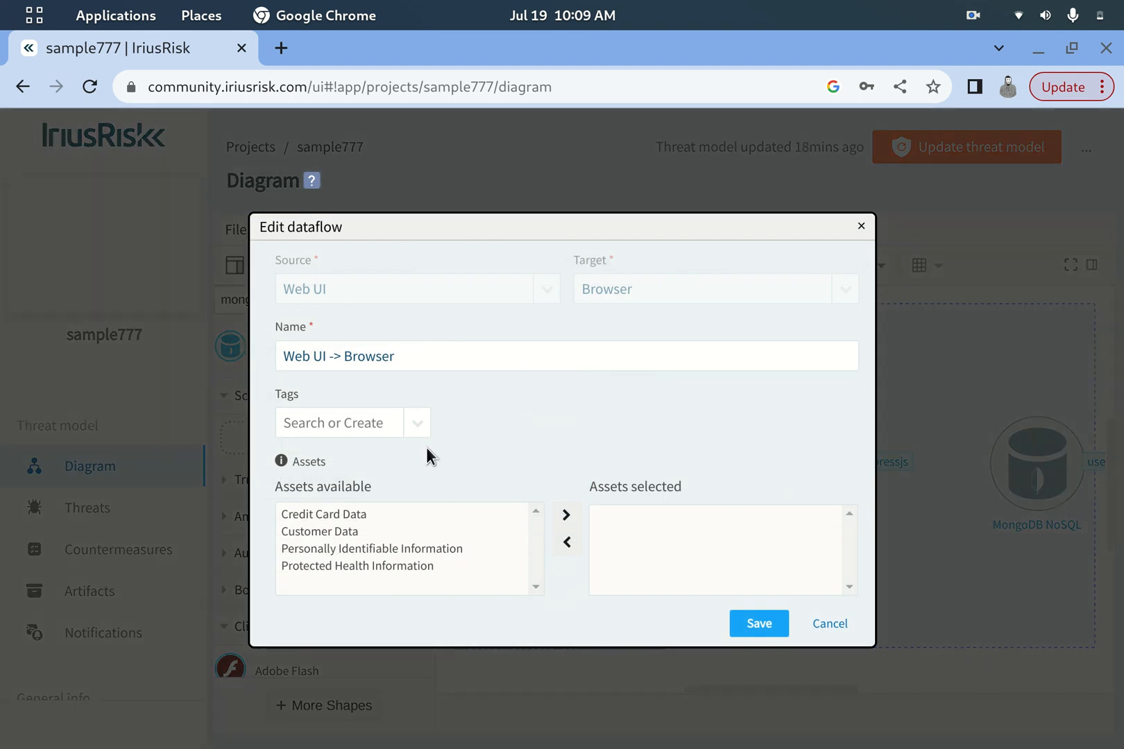
click(349, 423)
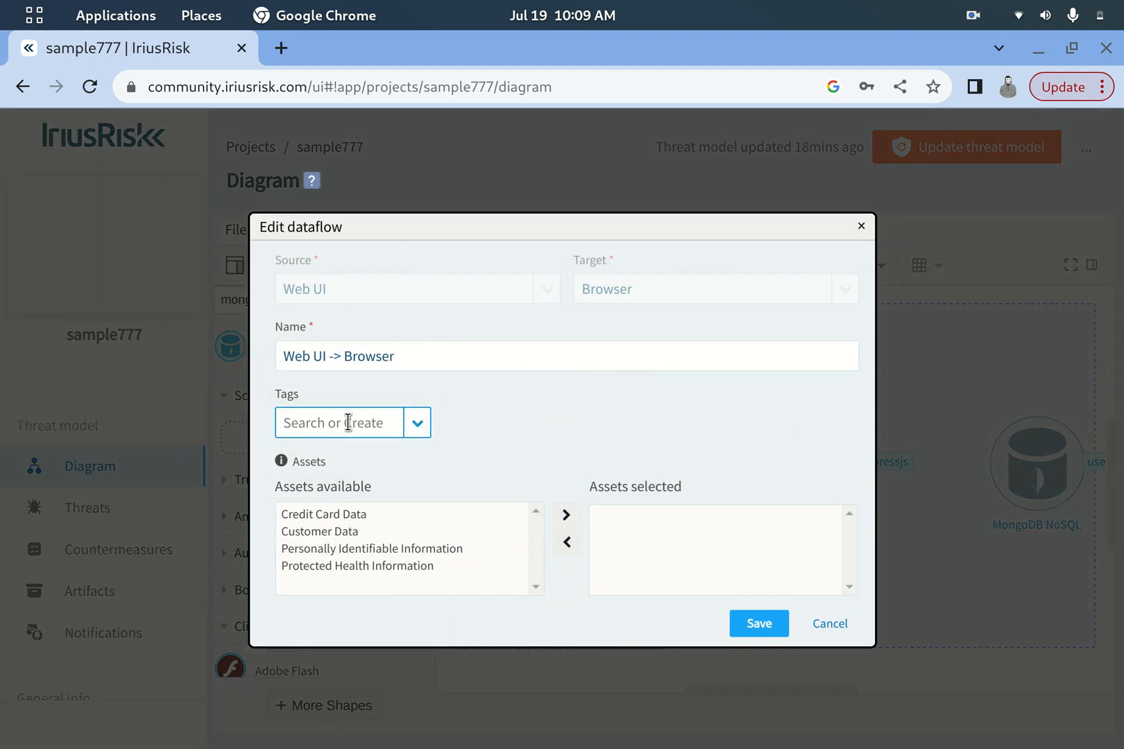
text(response)
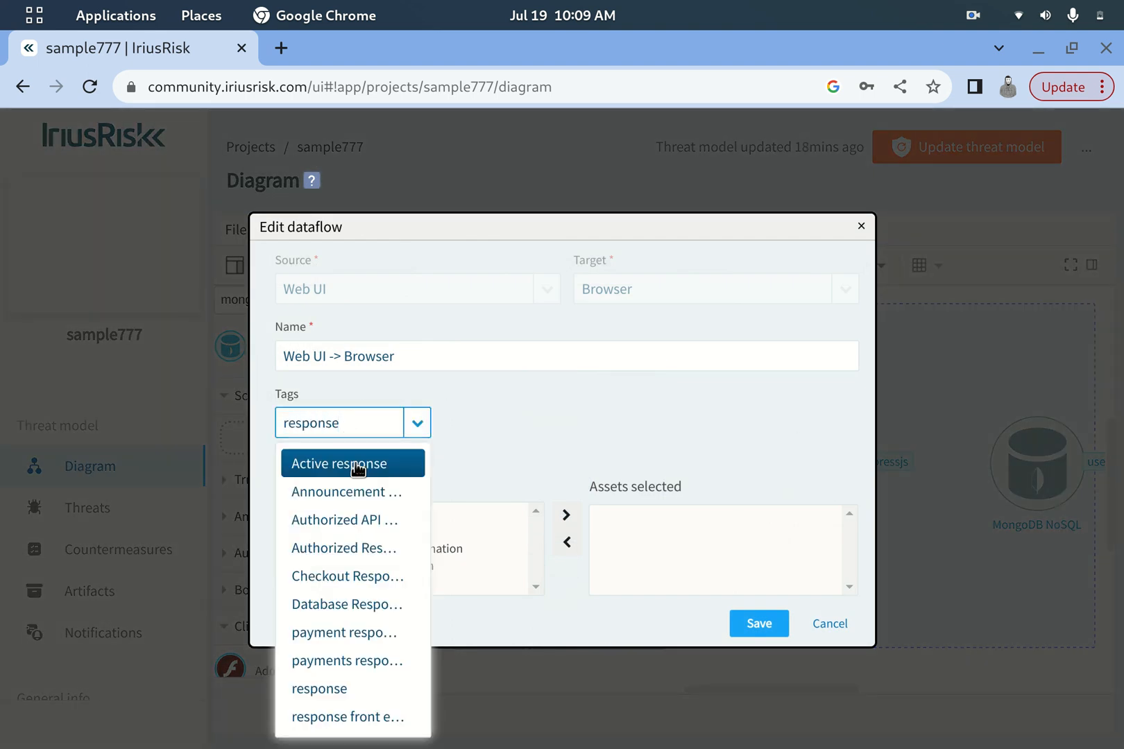
click(349, 690)
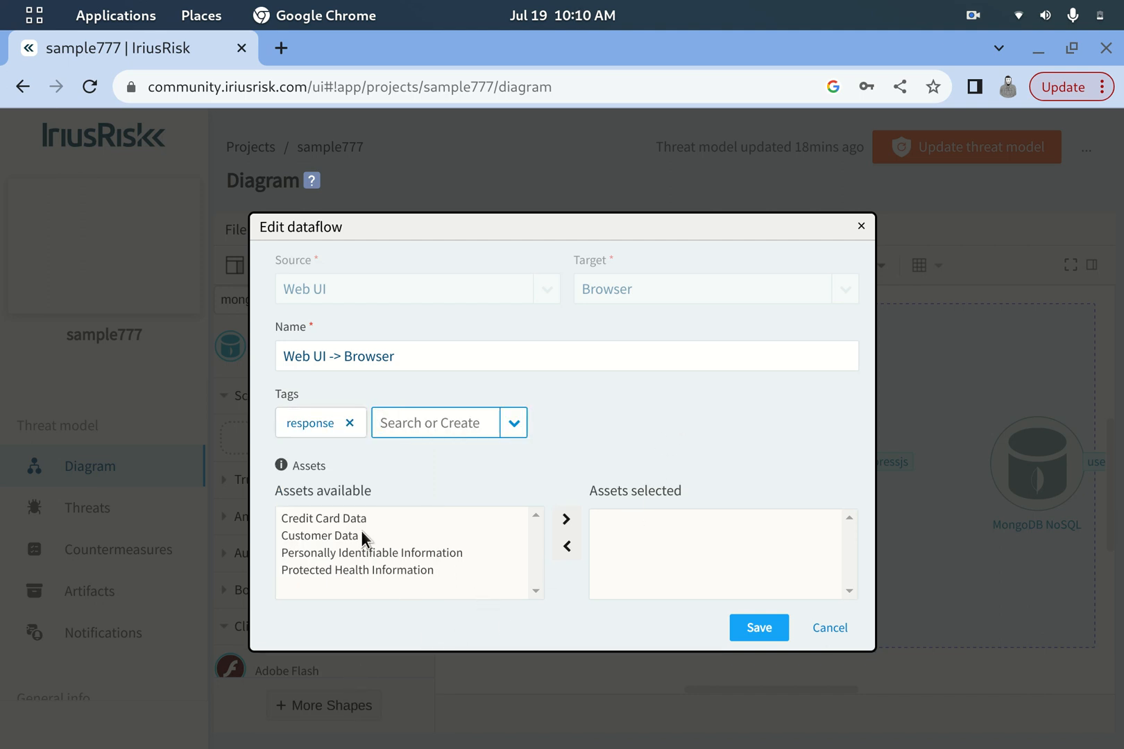
click(759, 628)
click(700, 427)
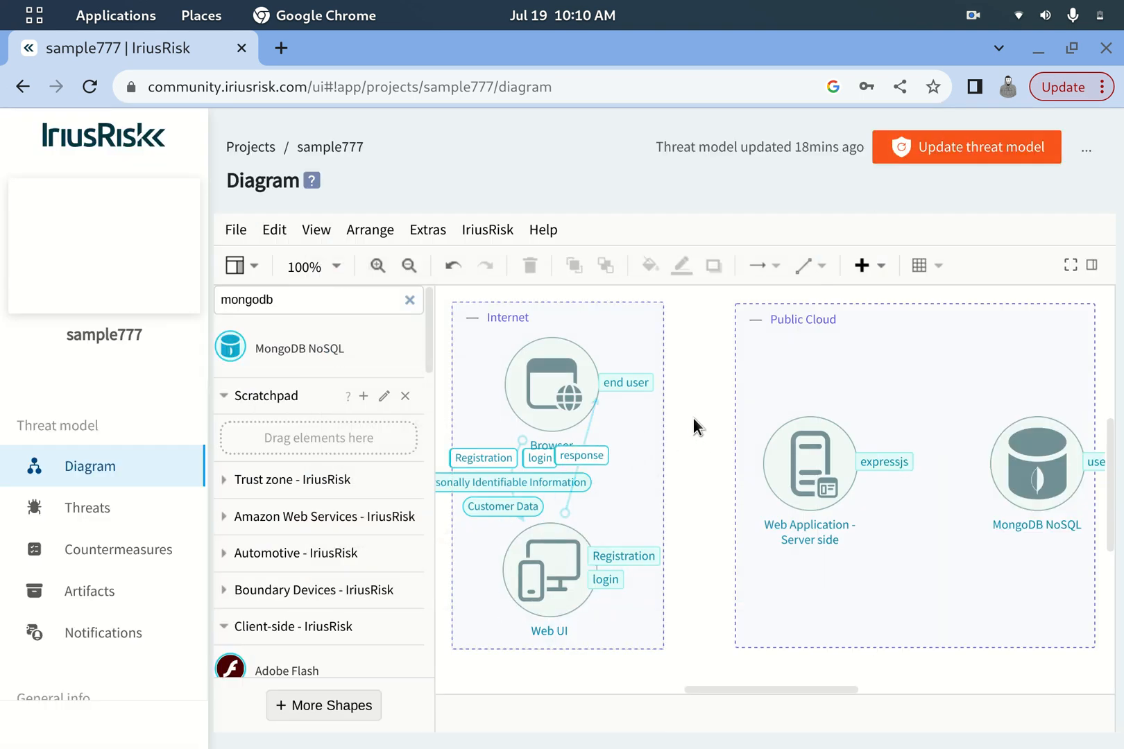
Step: Connect Web UI to the Web Application - Server side component in the Public Cloud zone with a data flow
click(536, 568)
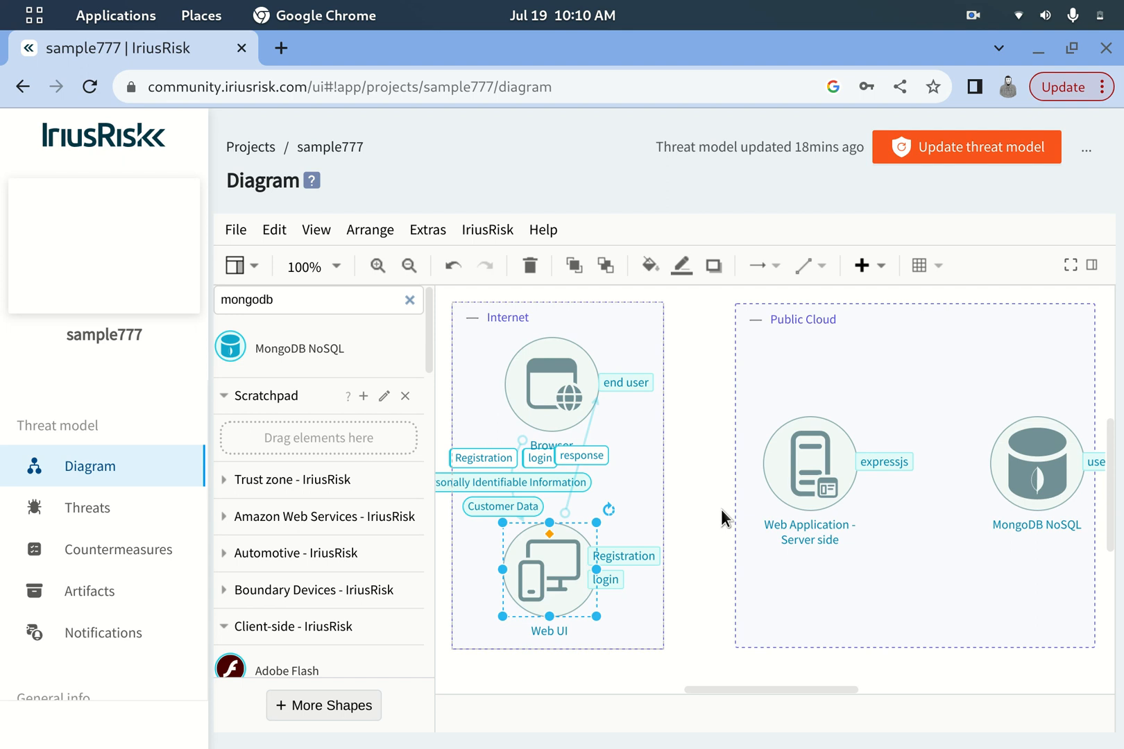
click(687, 503)
click(506, 619)
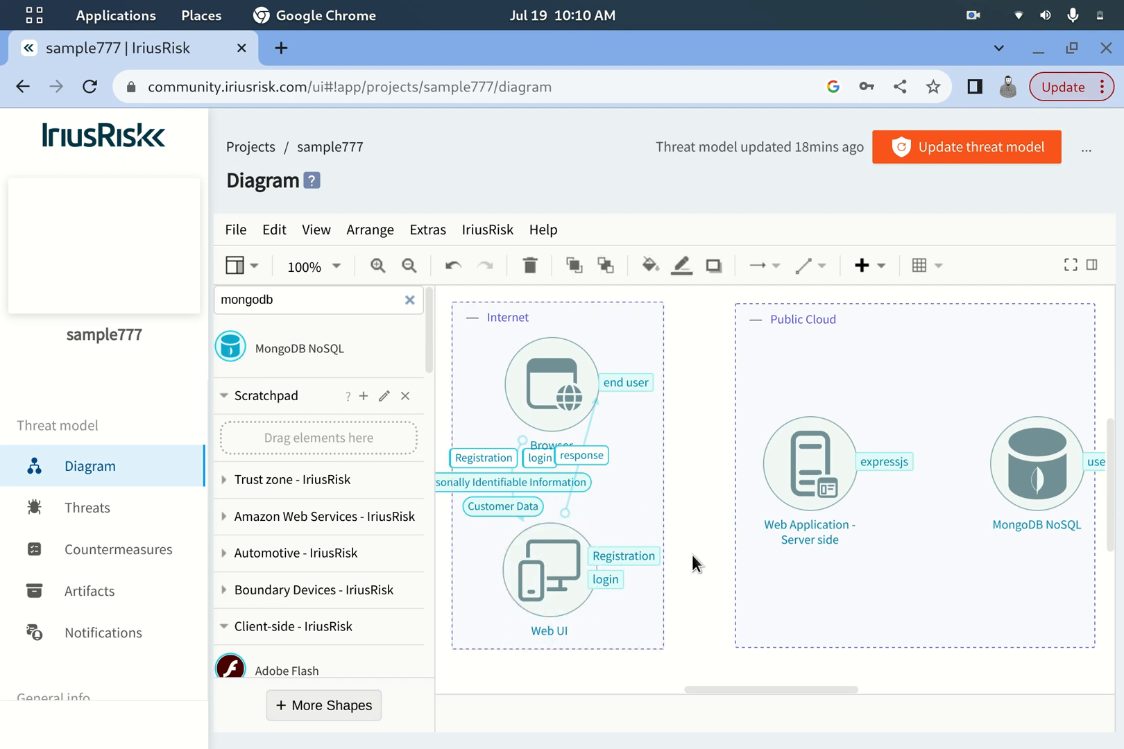
mouse_move(540, 571)
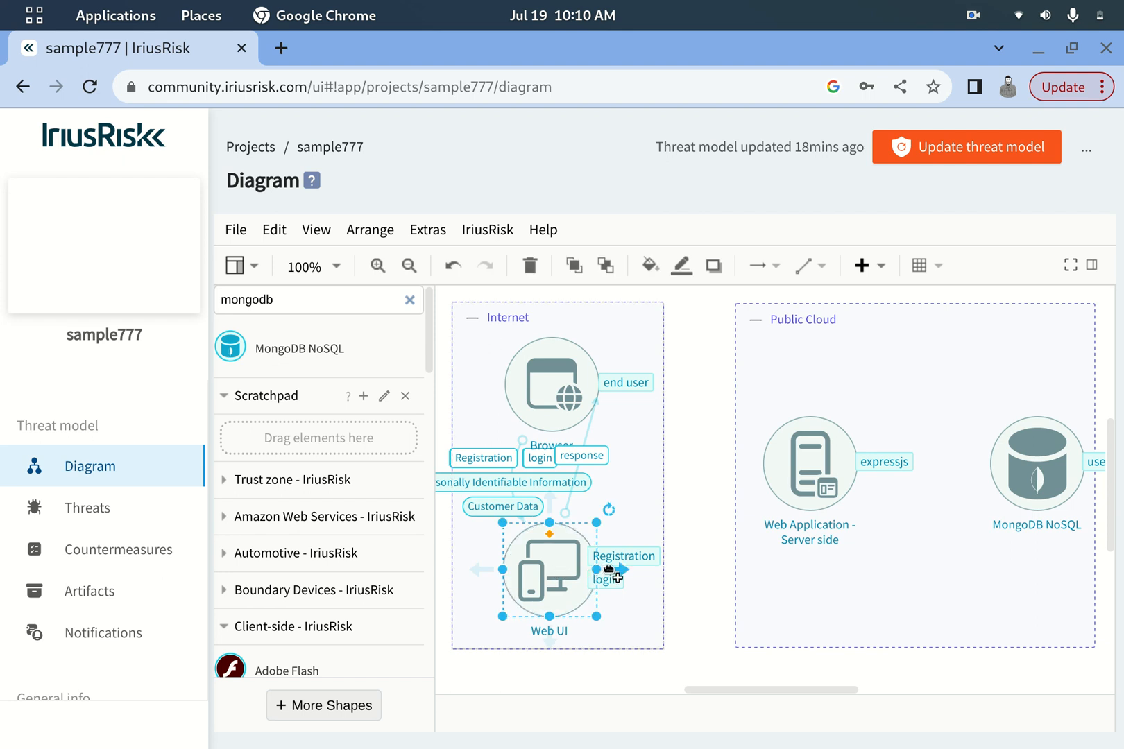
drag(617, 572, 763, 439)
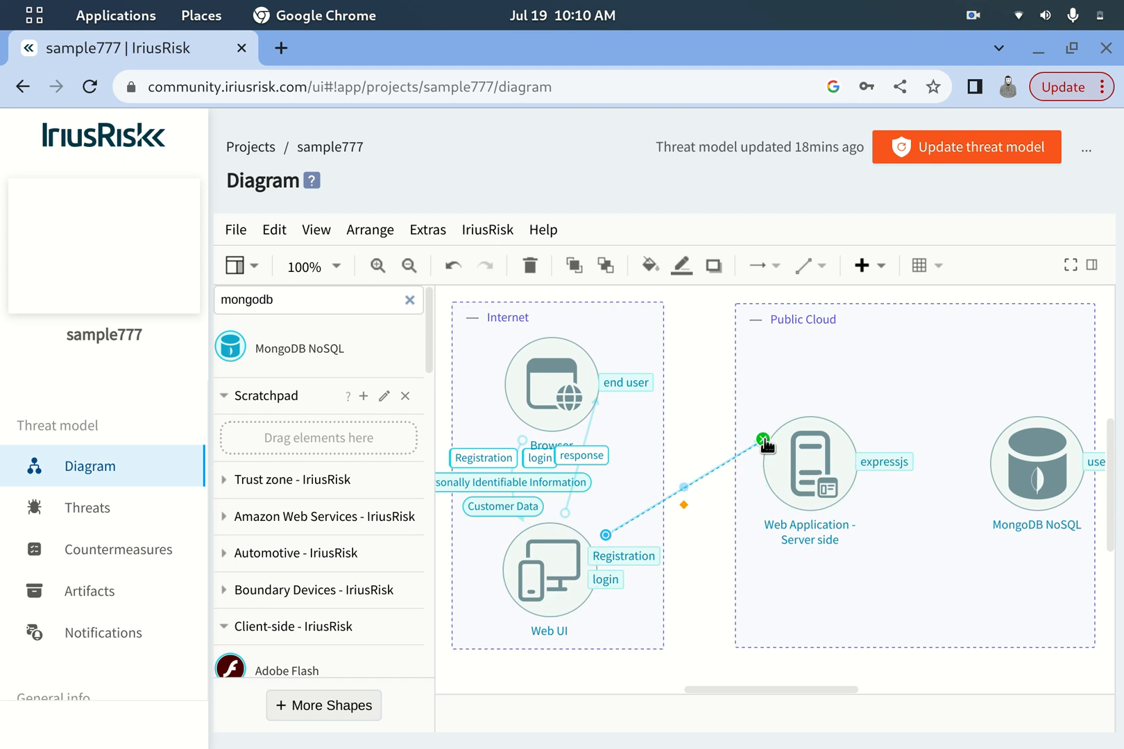
Step: Open the details of the Web UI to Web Application - Server side data flow and add the tags Registration and login
right_click(704, 468)
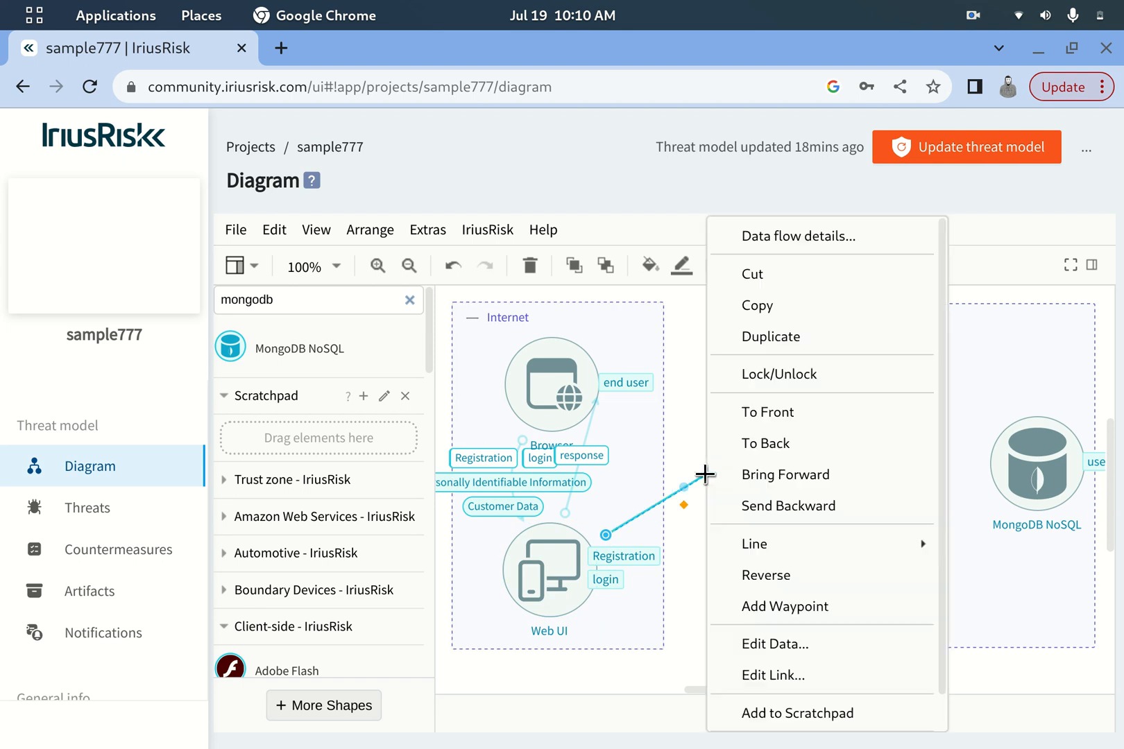
click(797, 236)
click(340, 422)
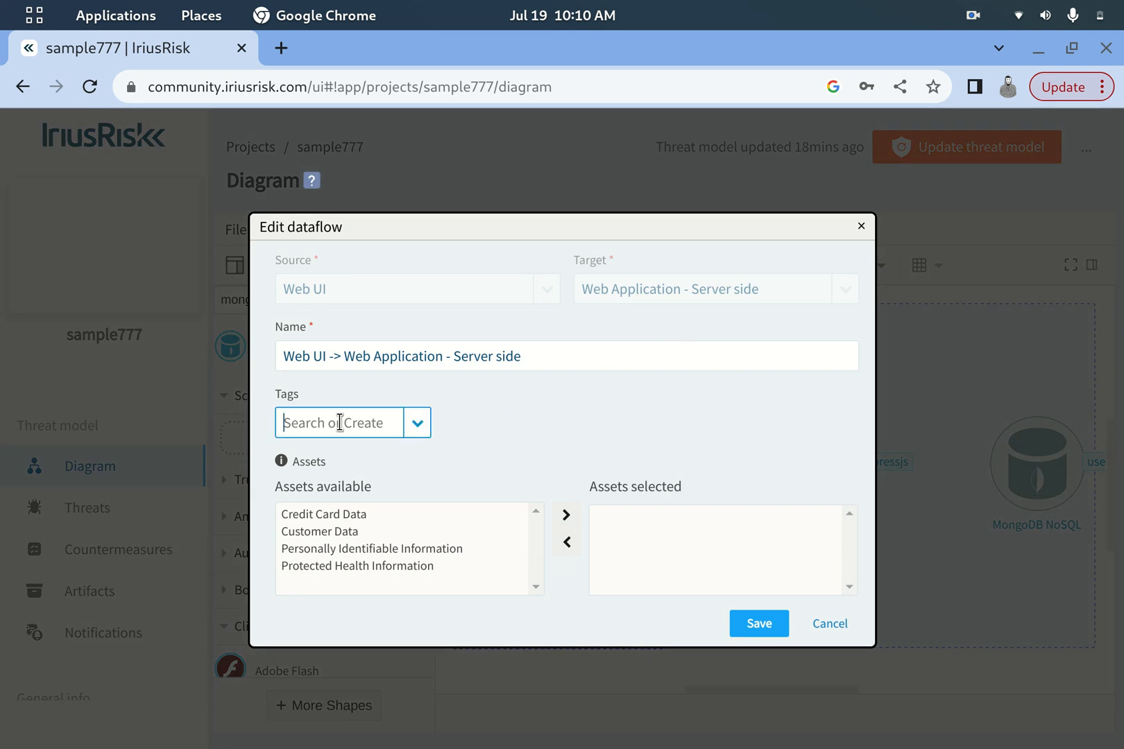
text(registration)
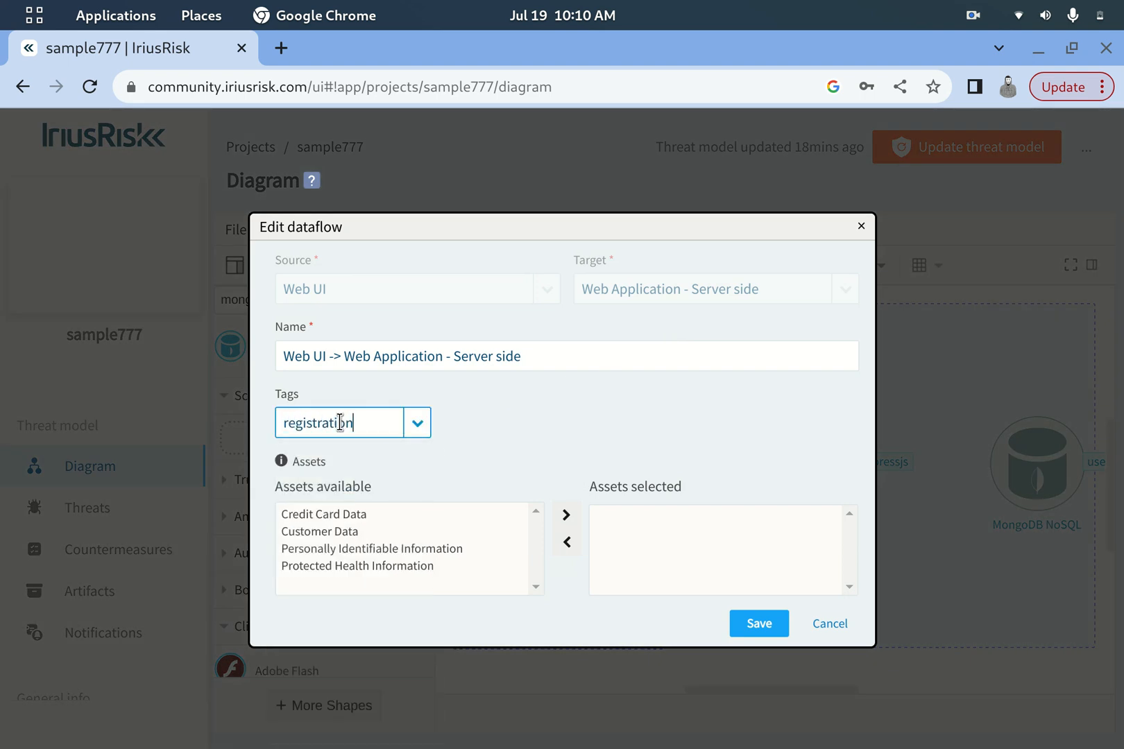
key(Return)
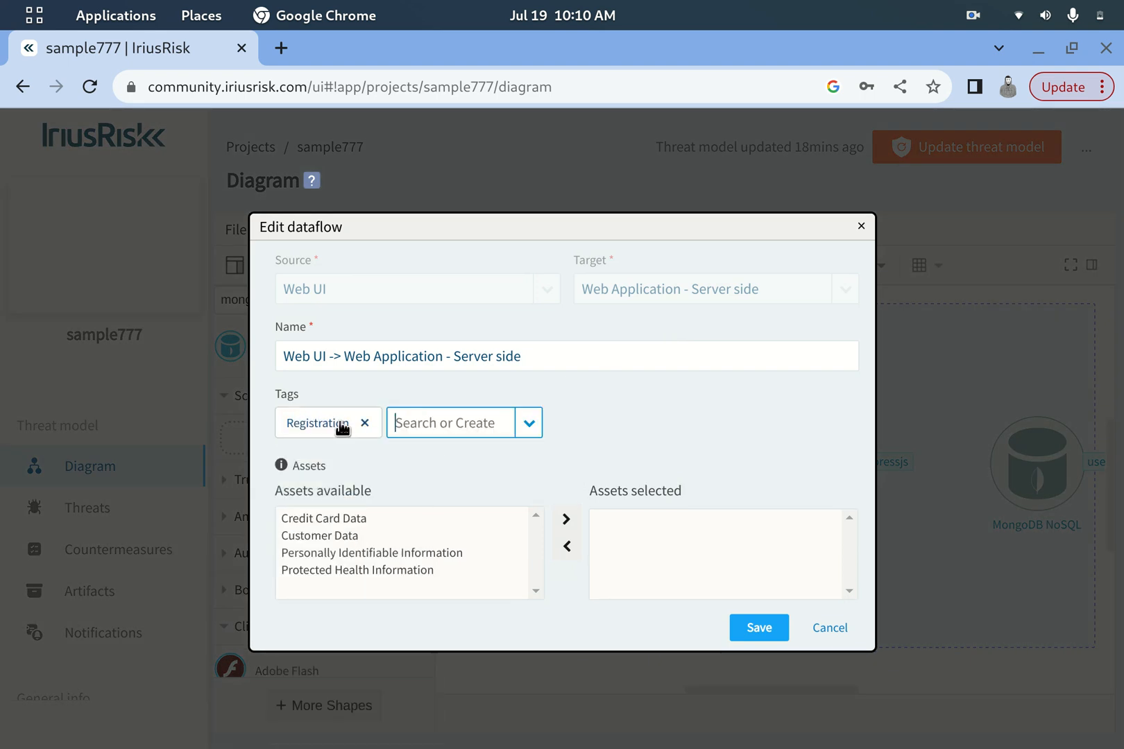
text(login)
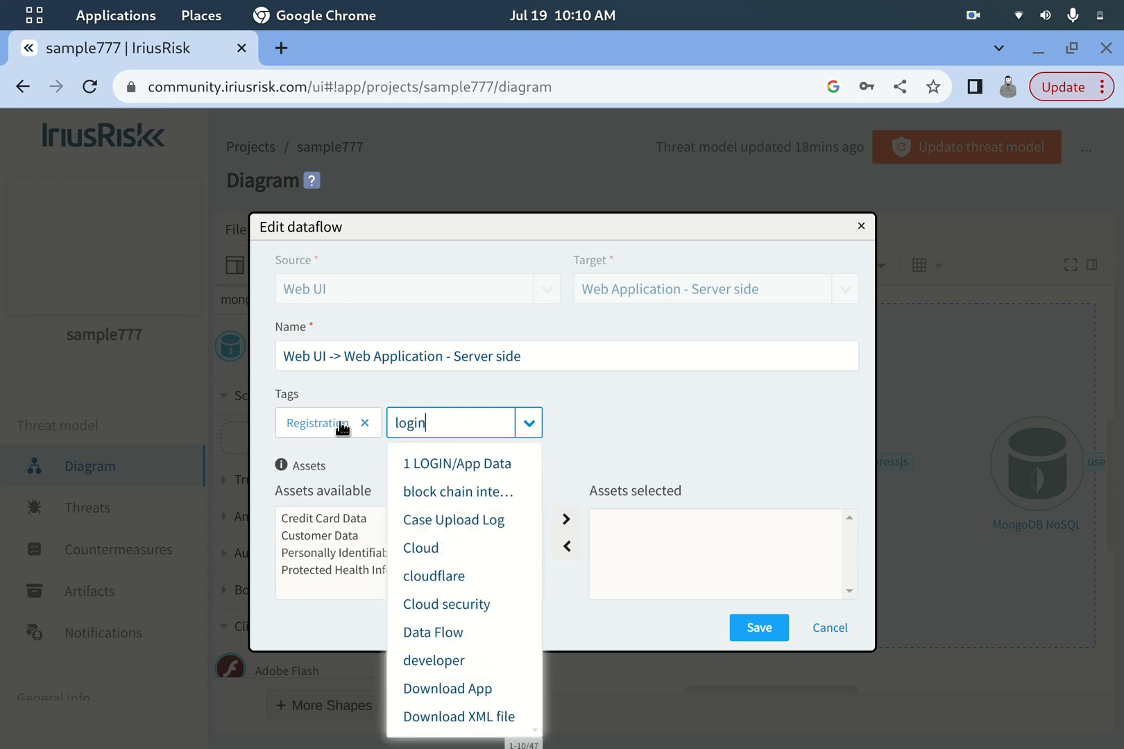
click(437, 549)
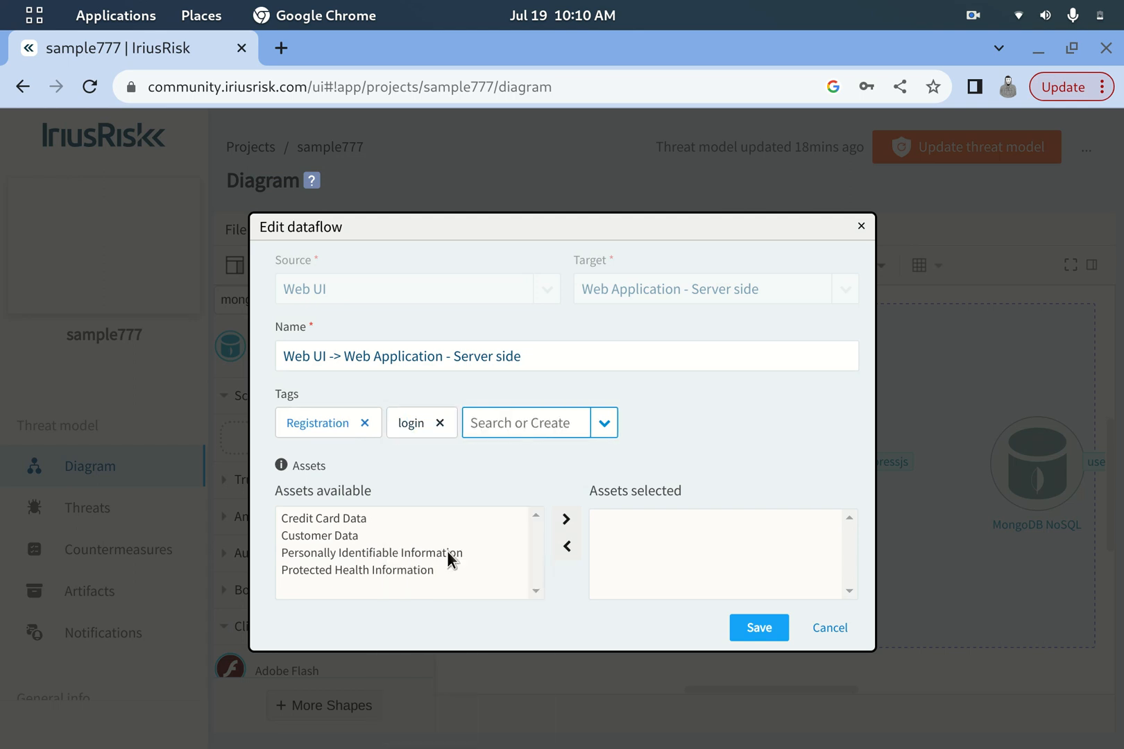
Step: Assign Customer Data and Personally Identifiable Information to the Web UI to Web Application - Server side data flow and save it
click(376, 535)
click(568, 521)
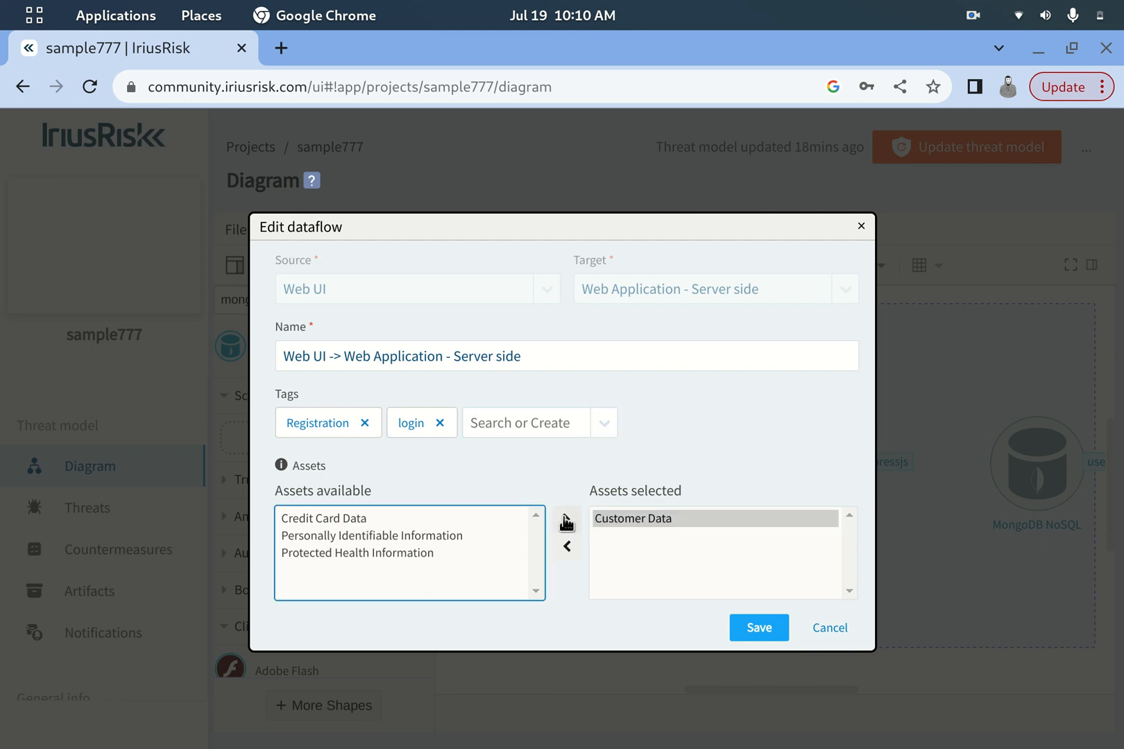
click(419, 535)
click(566, 521)
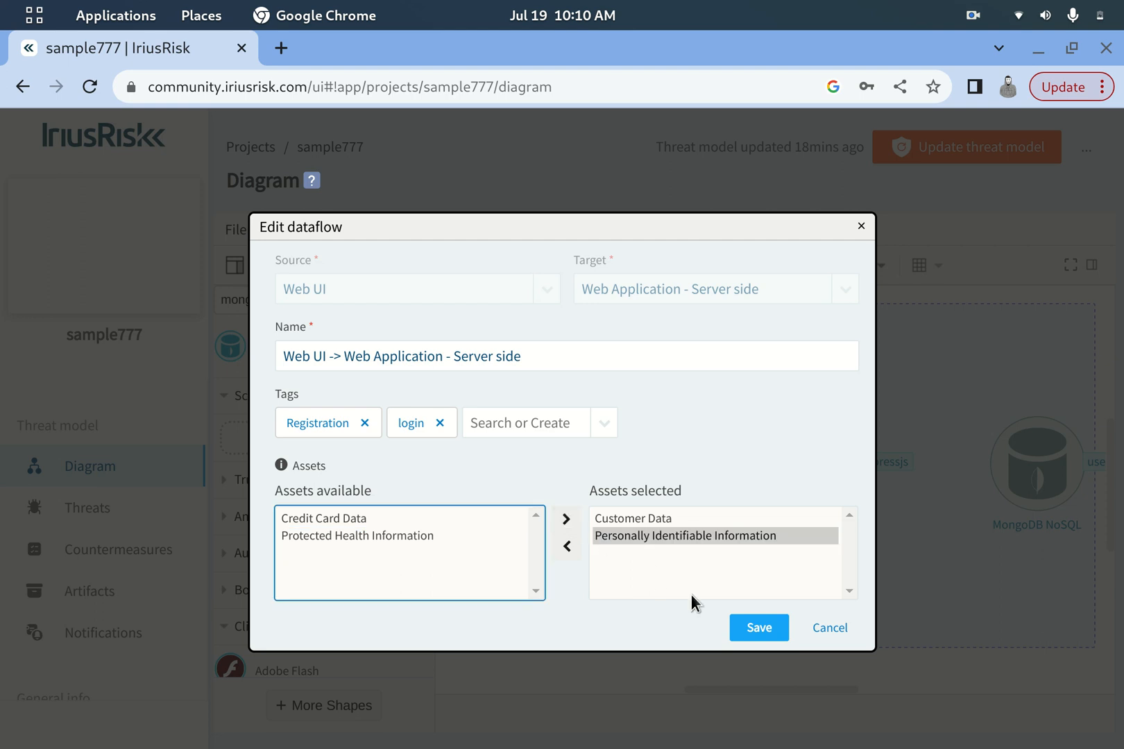
click(759, 627)
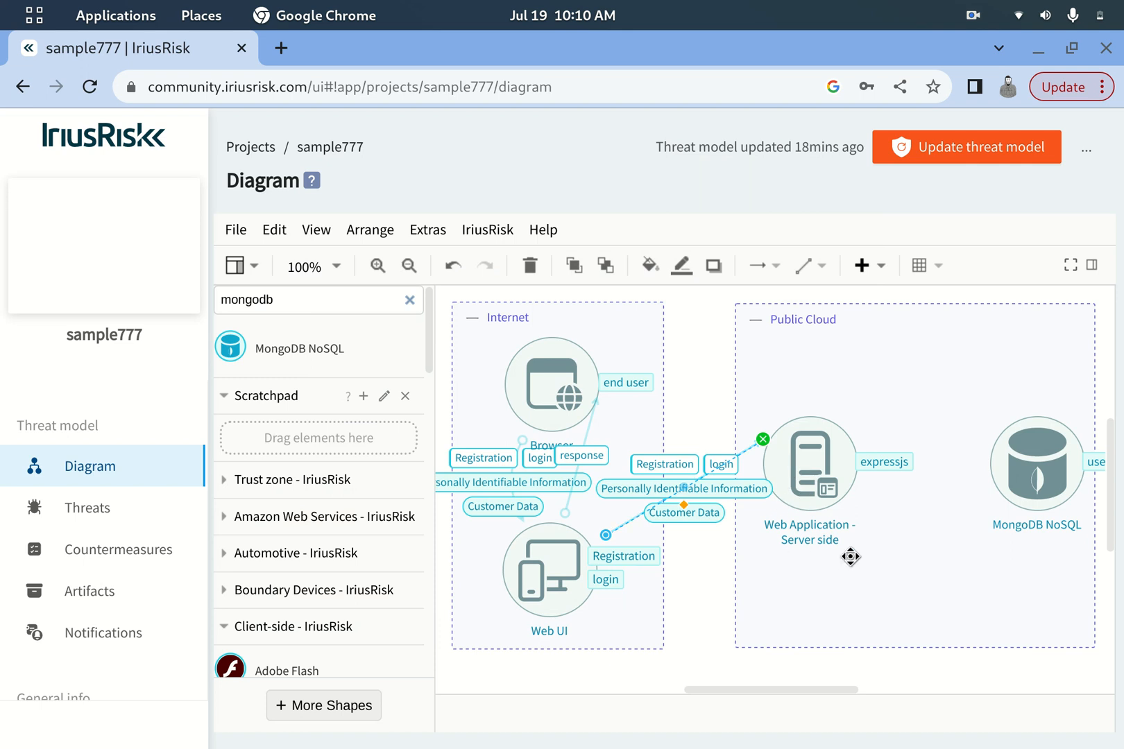
click(905, 538)
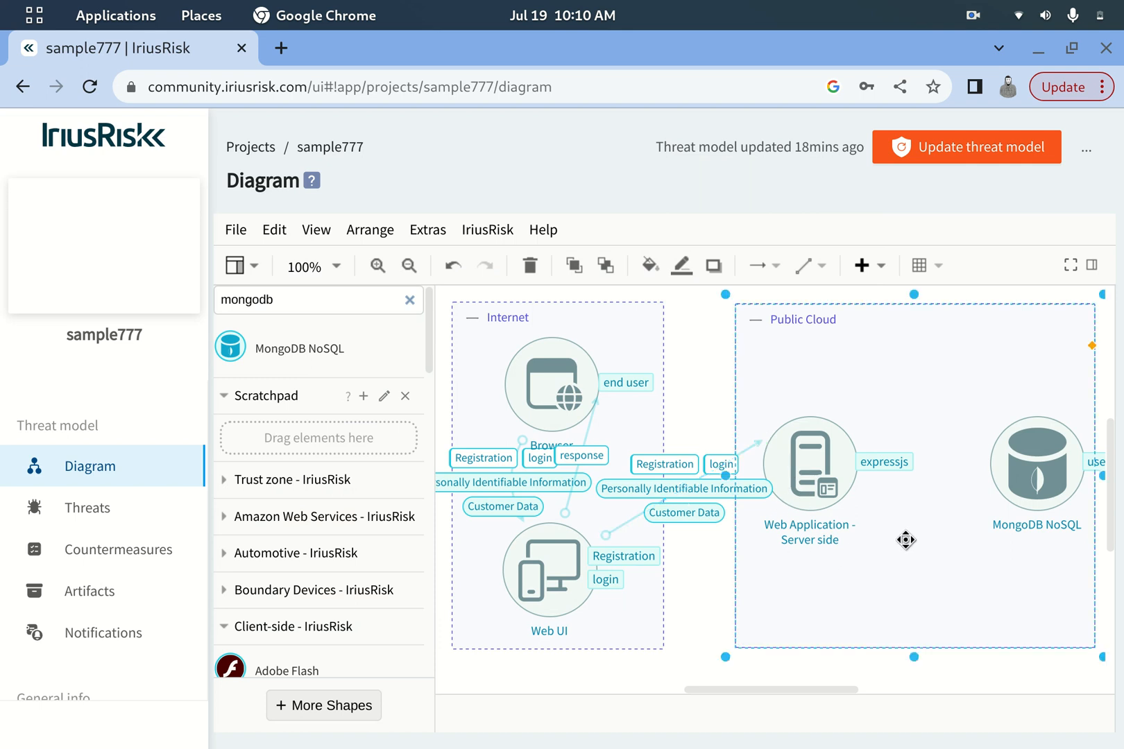
click(810, 475)
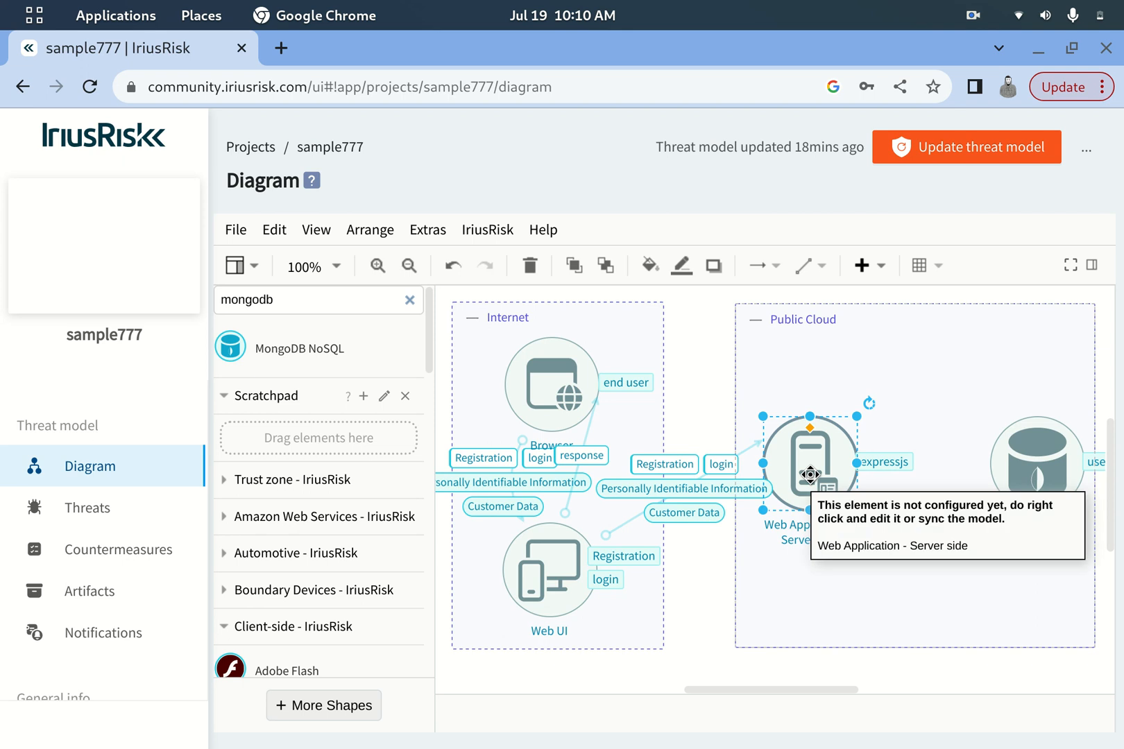
click(975, 14)
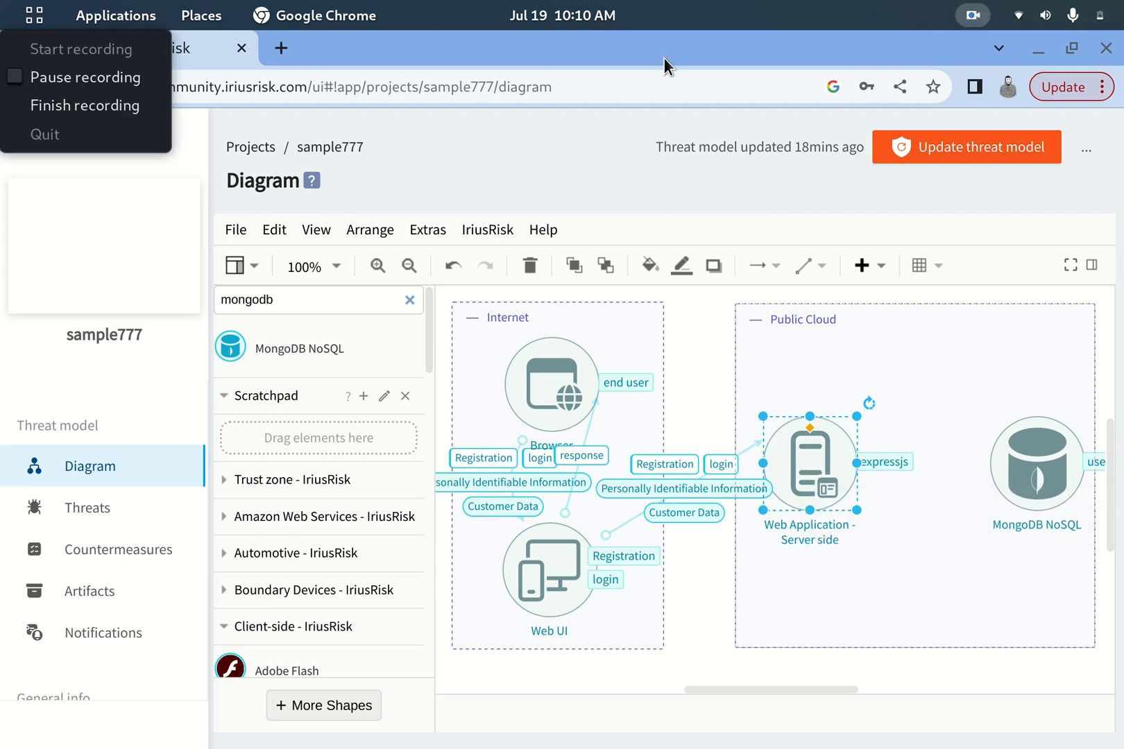
click(134, 83)
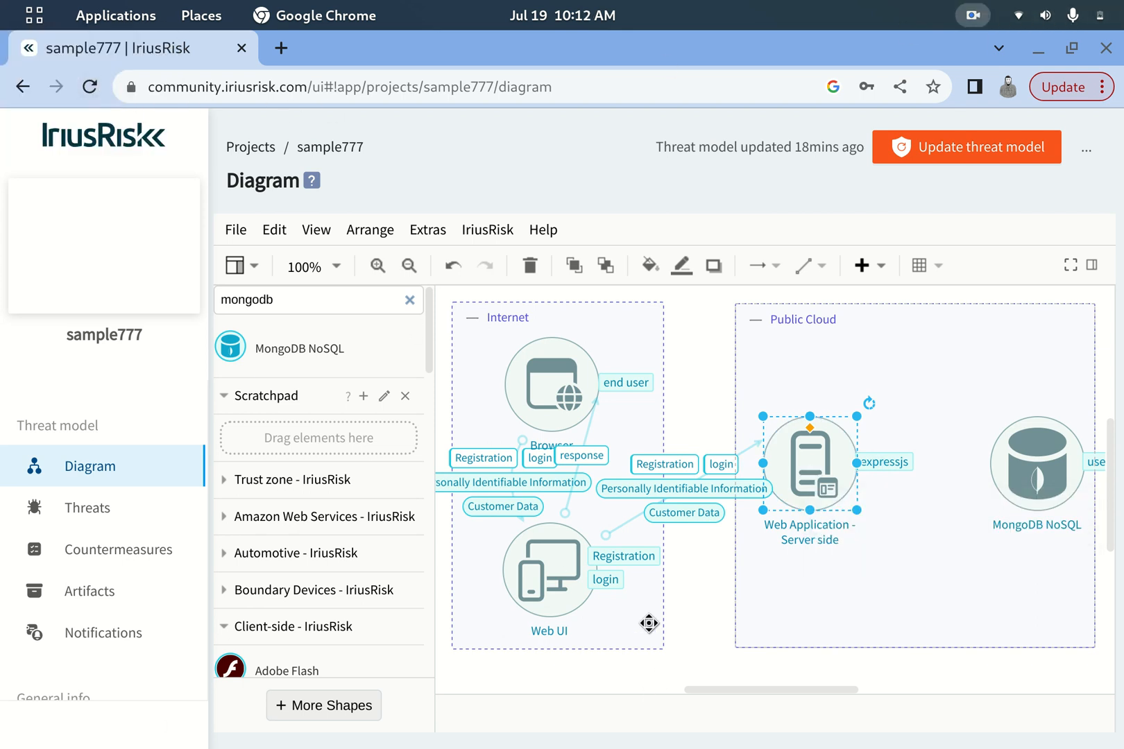
Step: Connect the Web Application - Server side component back to Web UI with a data flow
click(809, 474)
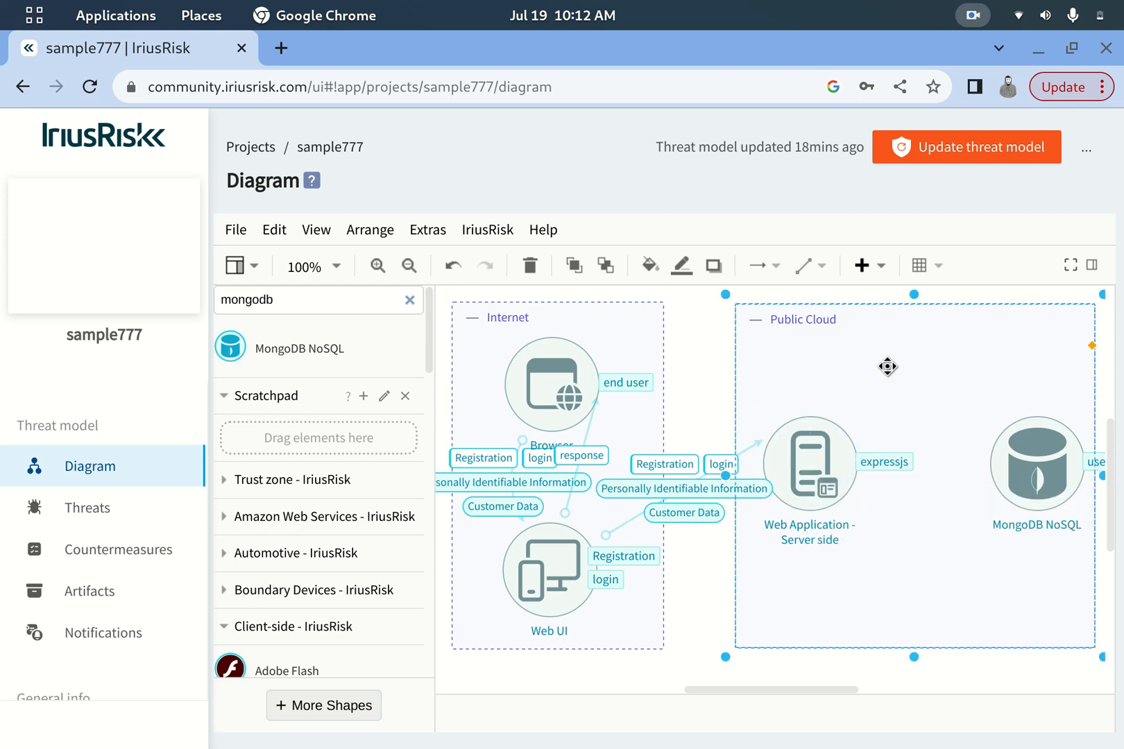
click(807, 484)
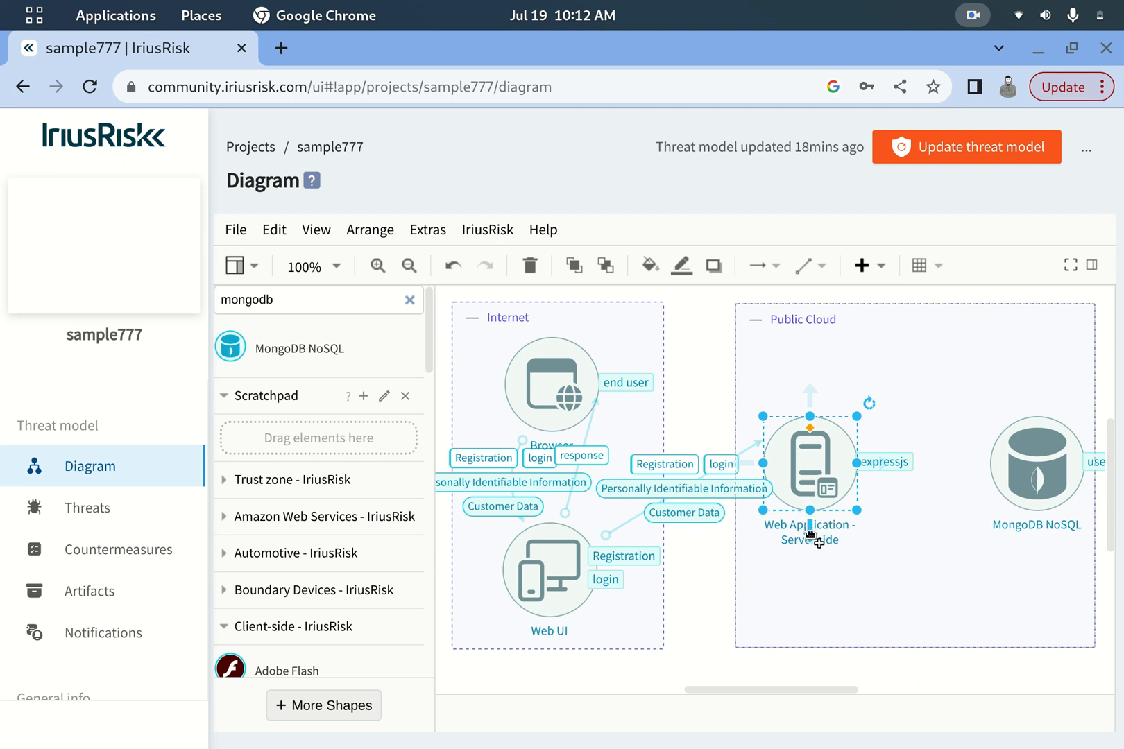
drag(810, 533, 586, 612)
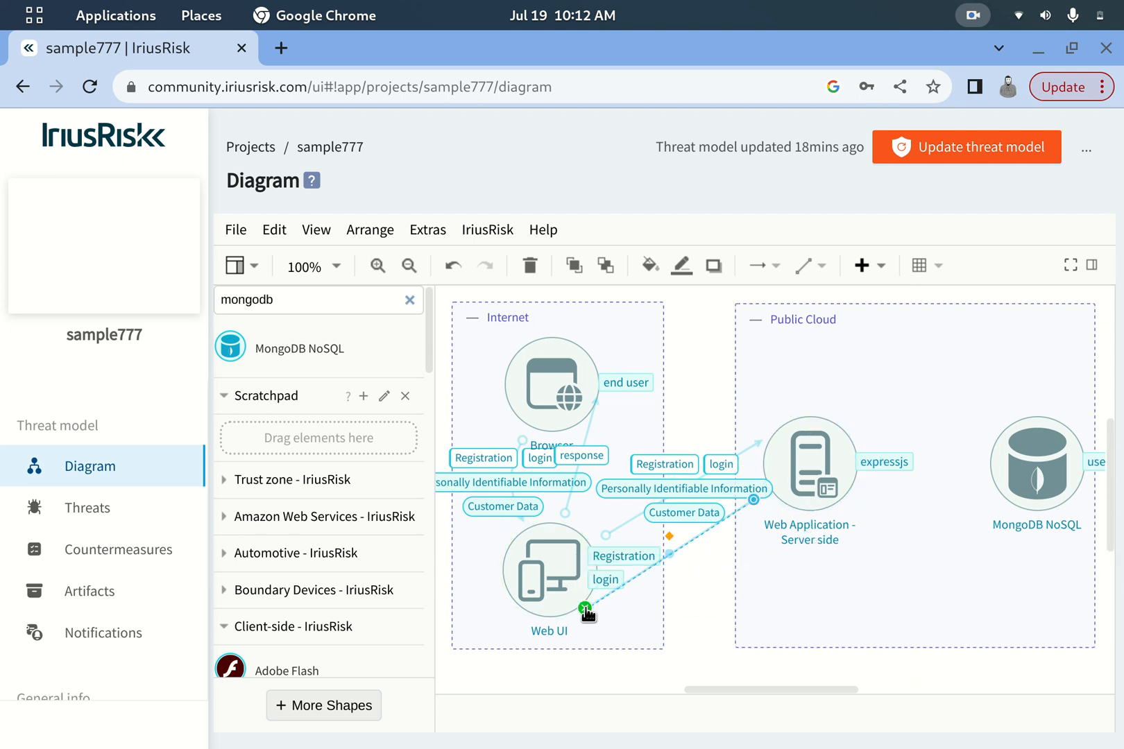
Step: Open the details of the Web Application - Server side to Web UI data flow and add the tag response
right_click(698, 537)
click(748, 241)
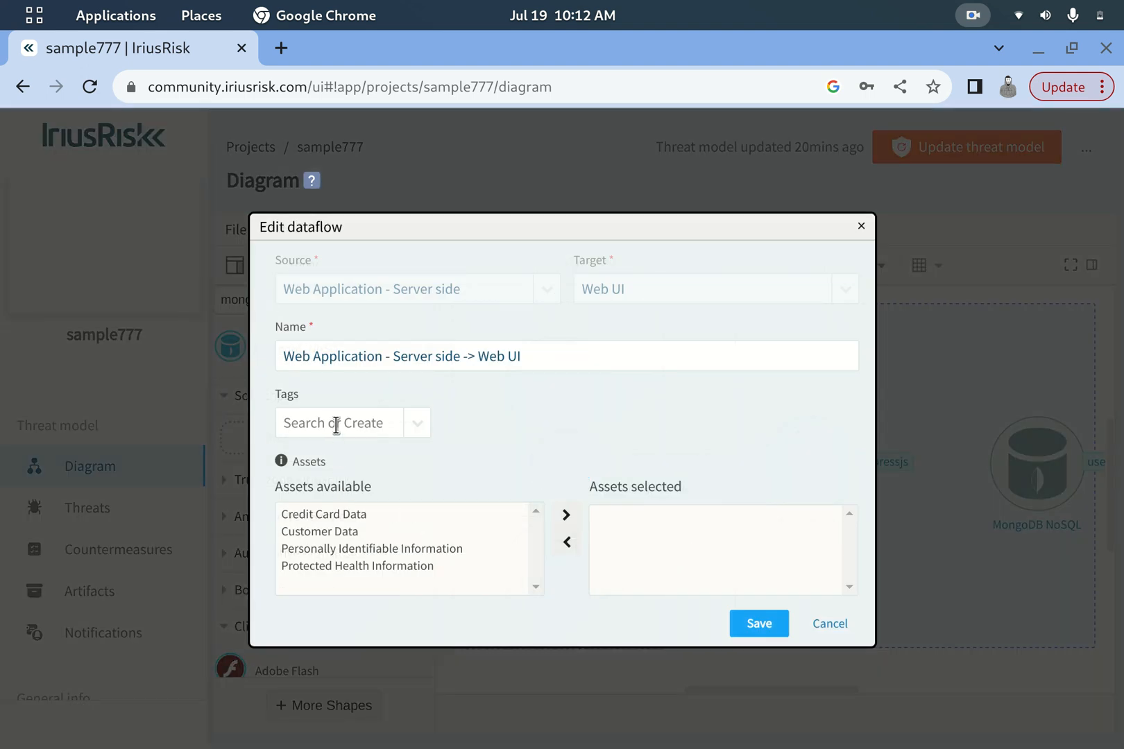
click(336, 425)
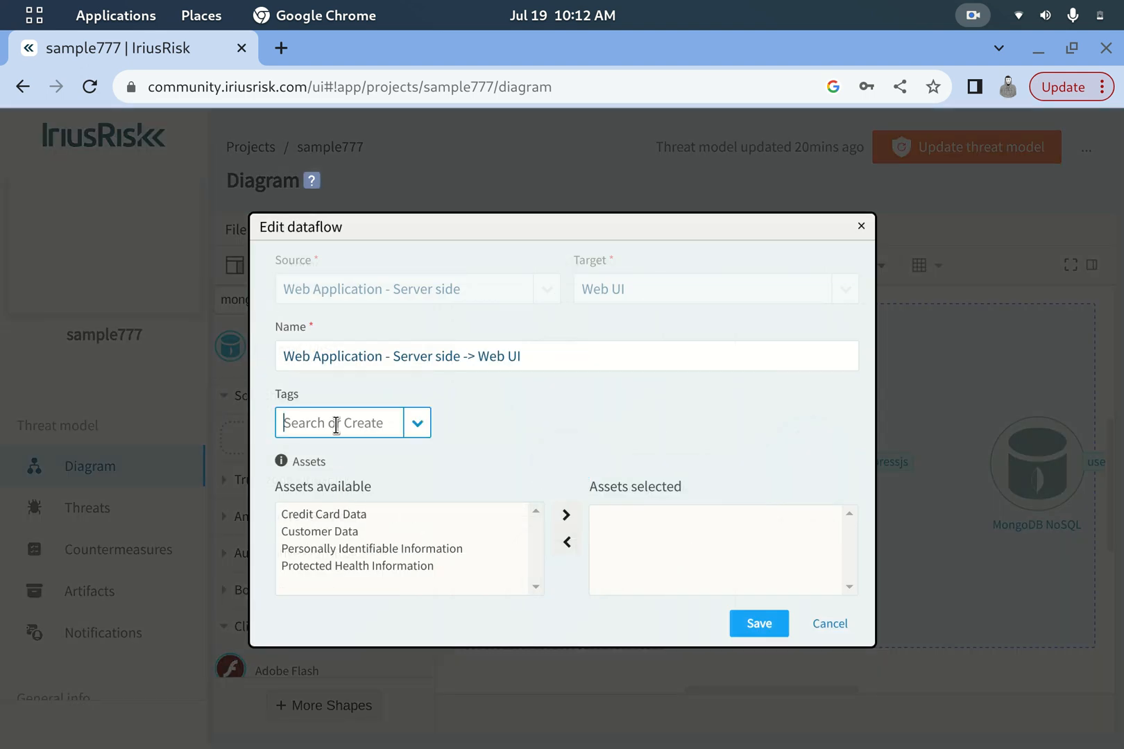
text(response)
key(Return)
Step: Add the existing JSON tag to the Web Application - Server side to Web UI data flow and save its details
click(337, 426)
key(BackSpace)
key(BackSpace)
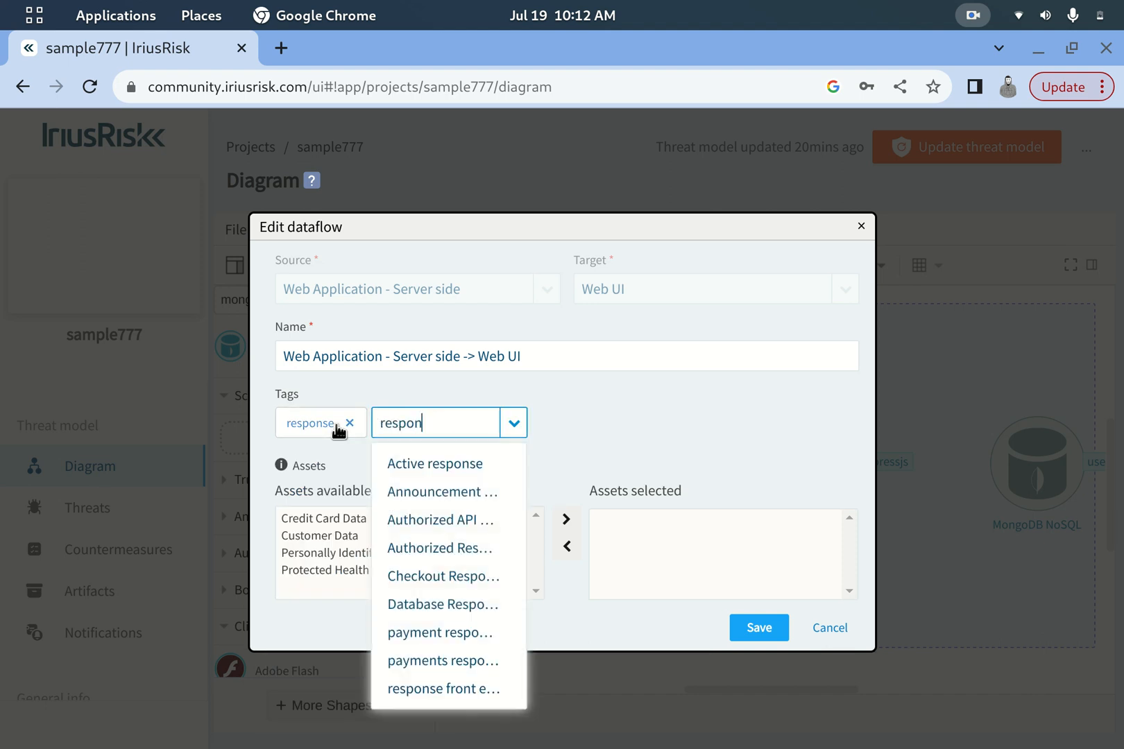
key(BackSpace)
key(BackSpace)
text(json)
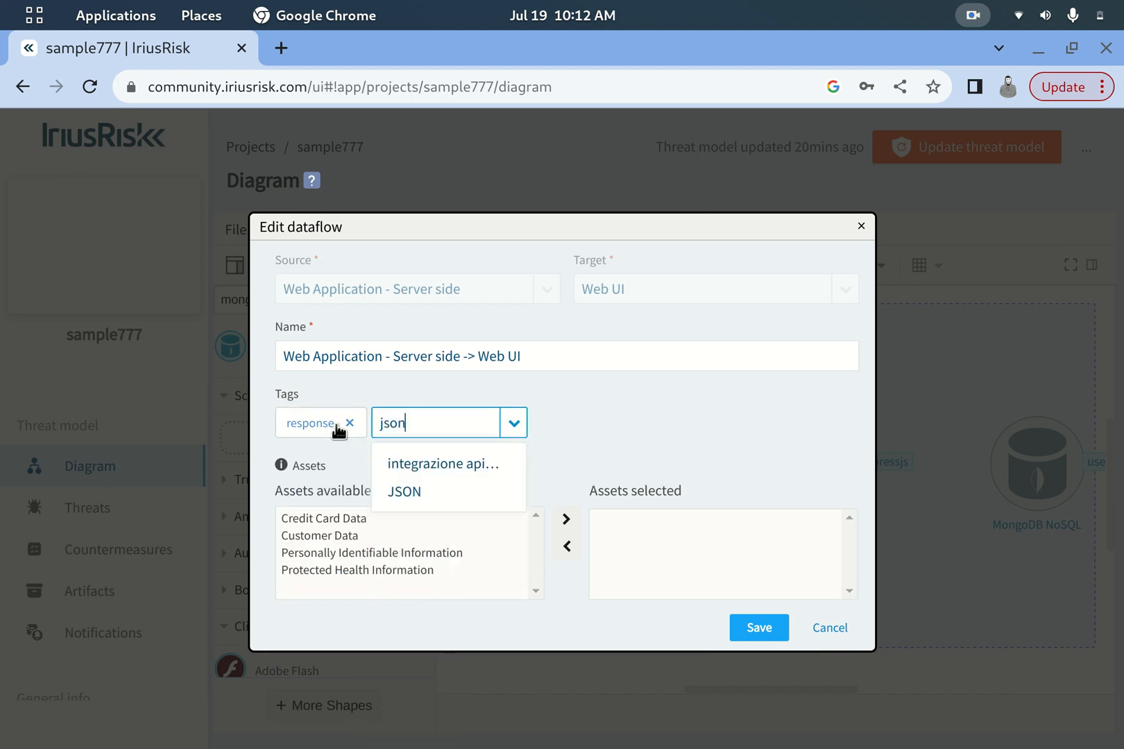
click(403, 490)
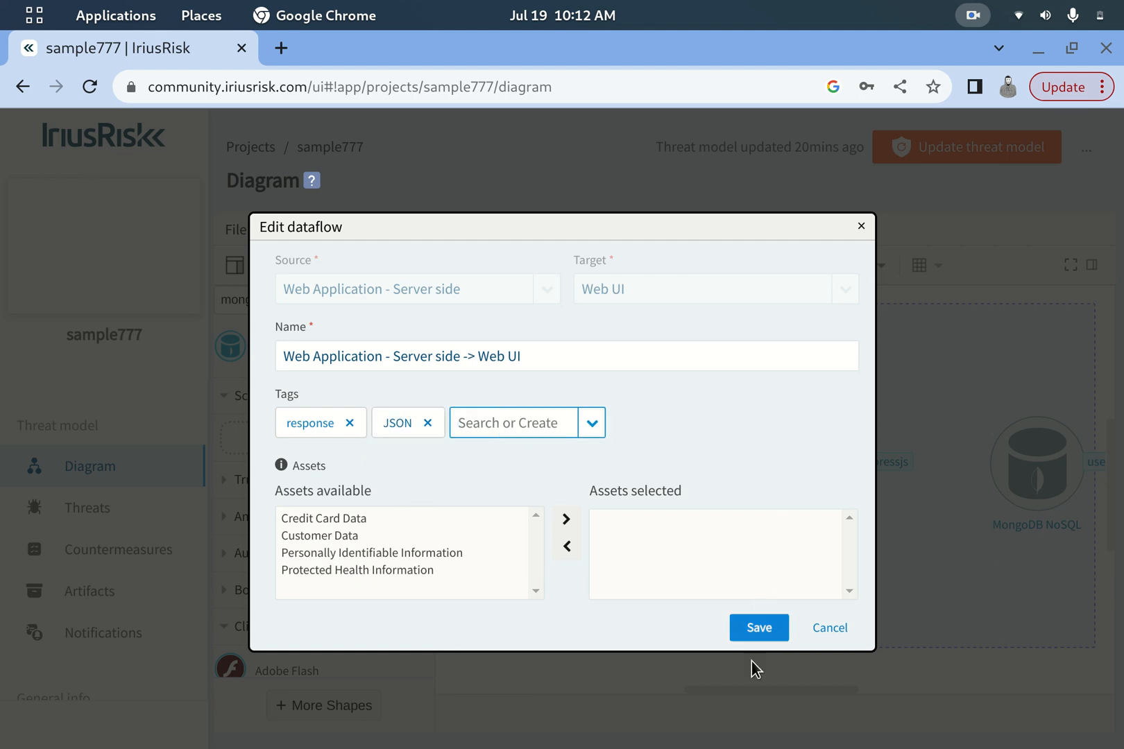
click(757, 617)
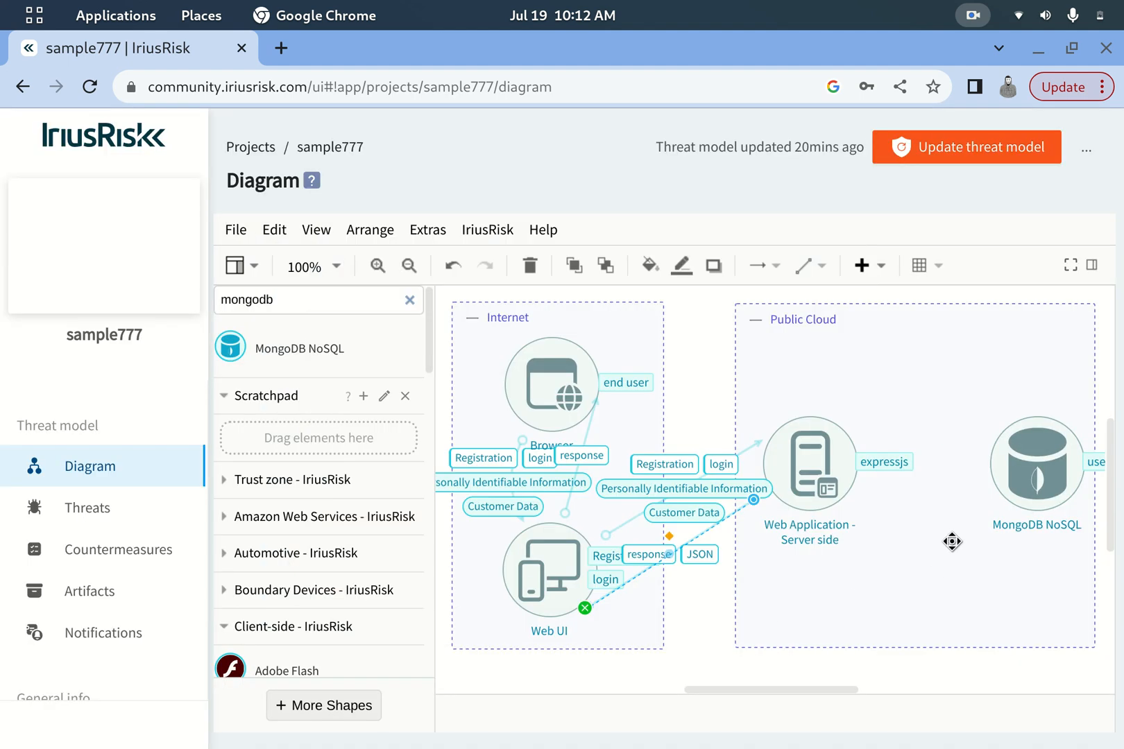
Step: Connect the Web Application - Server side component to MongoDB NoSQL with a data flow in the Public Cloud zone
click(919, 371)
click(811, 474)
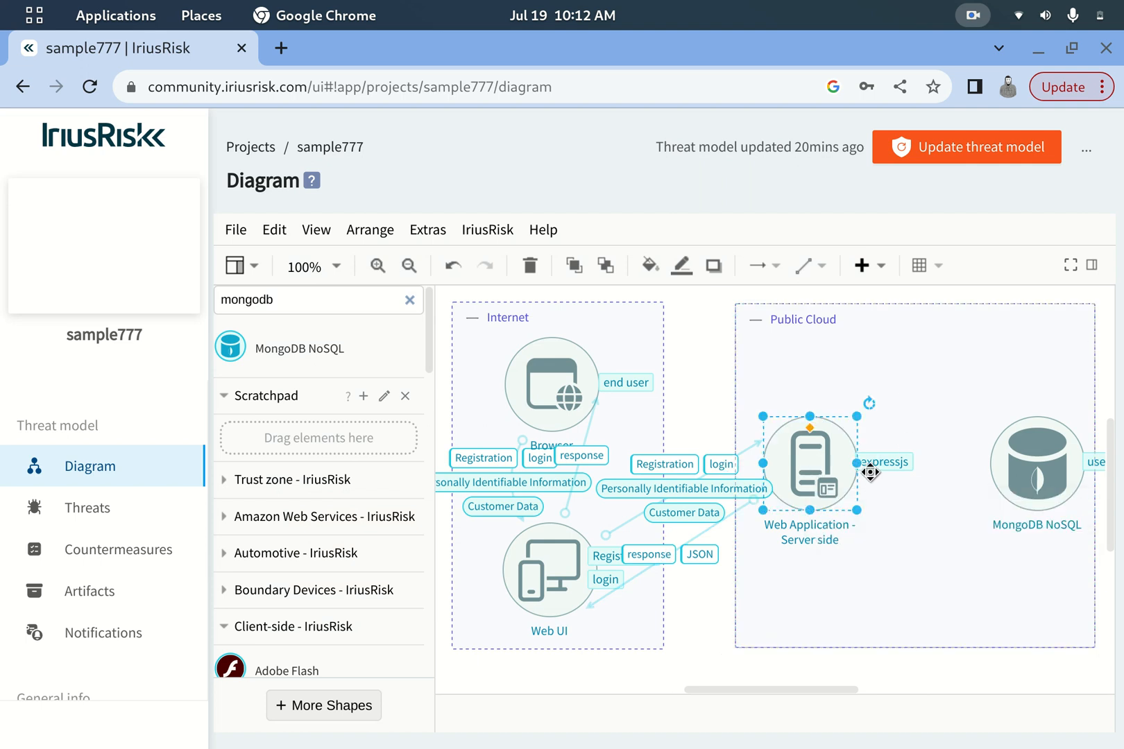
drag(877, 464, 998, 427)
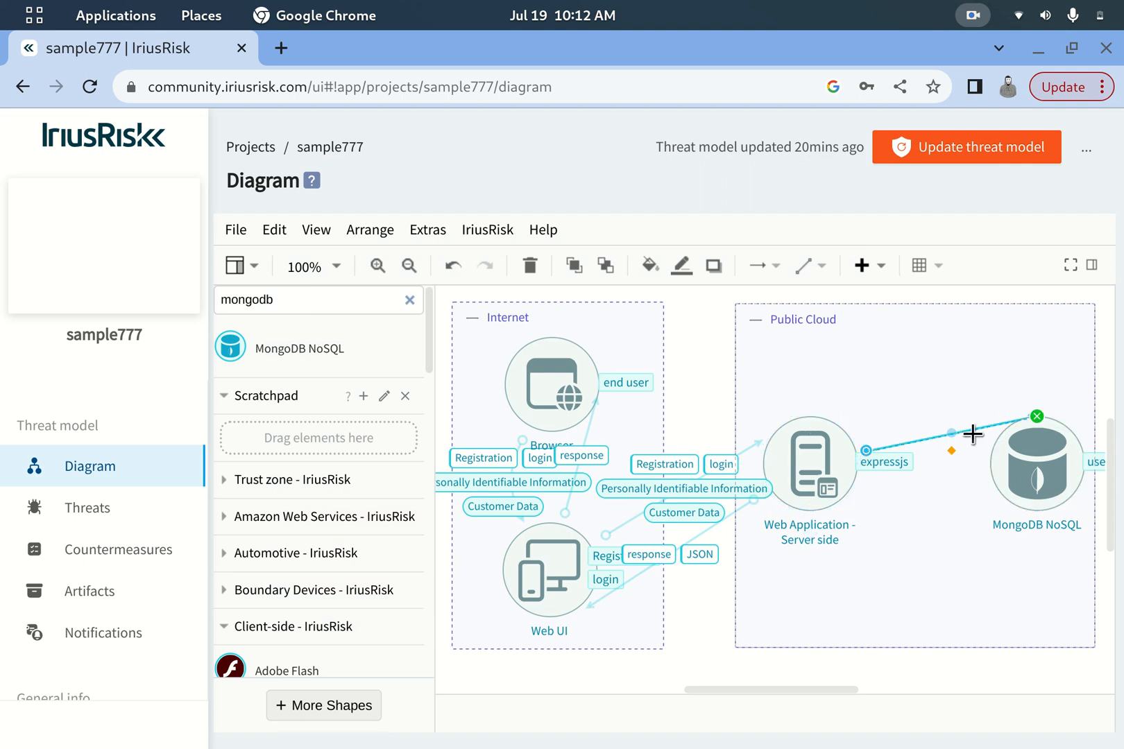
Step: Open the details of the Web Application - Server side to MongoDB NoSQL data flow for tag entry
right_click(921, 445)
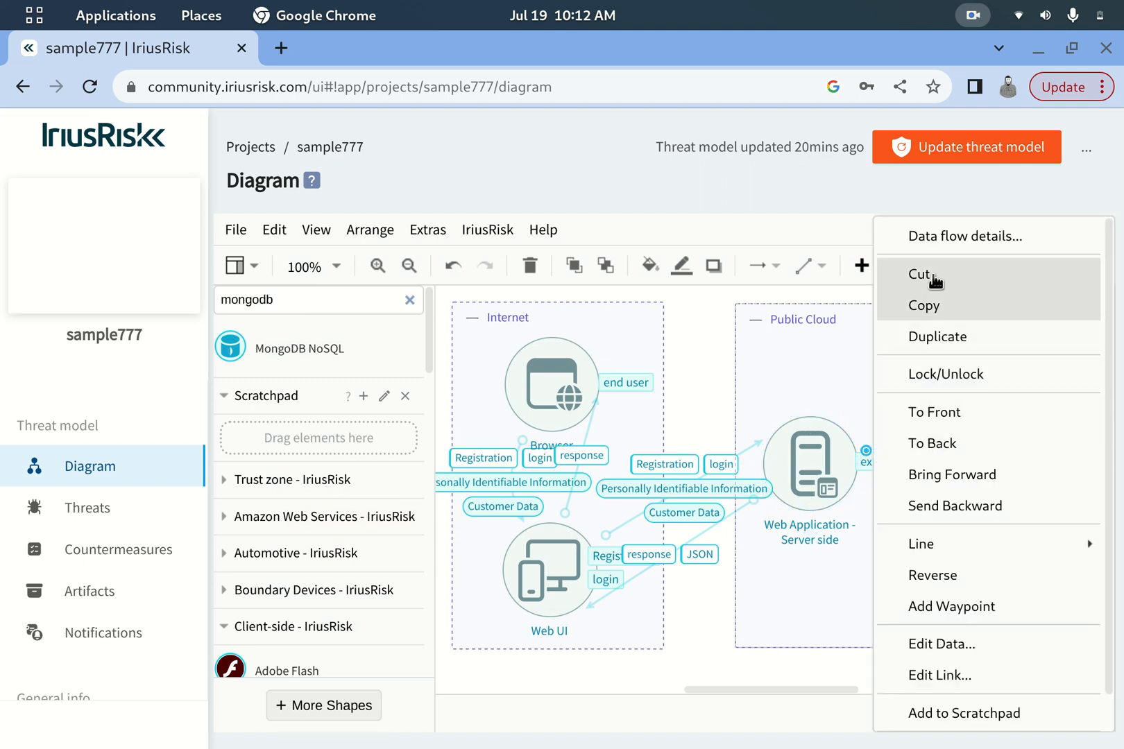
click(941, 236)
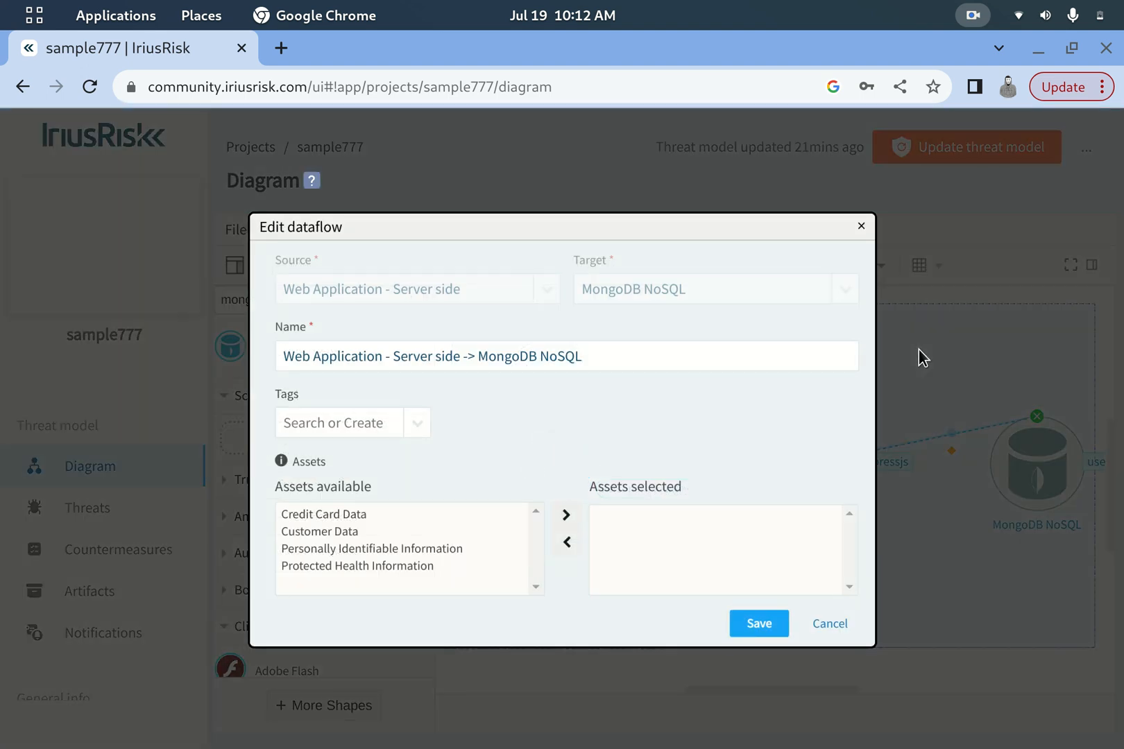
click(362, 418)
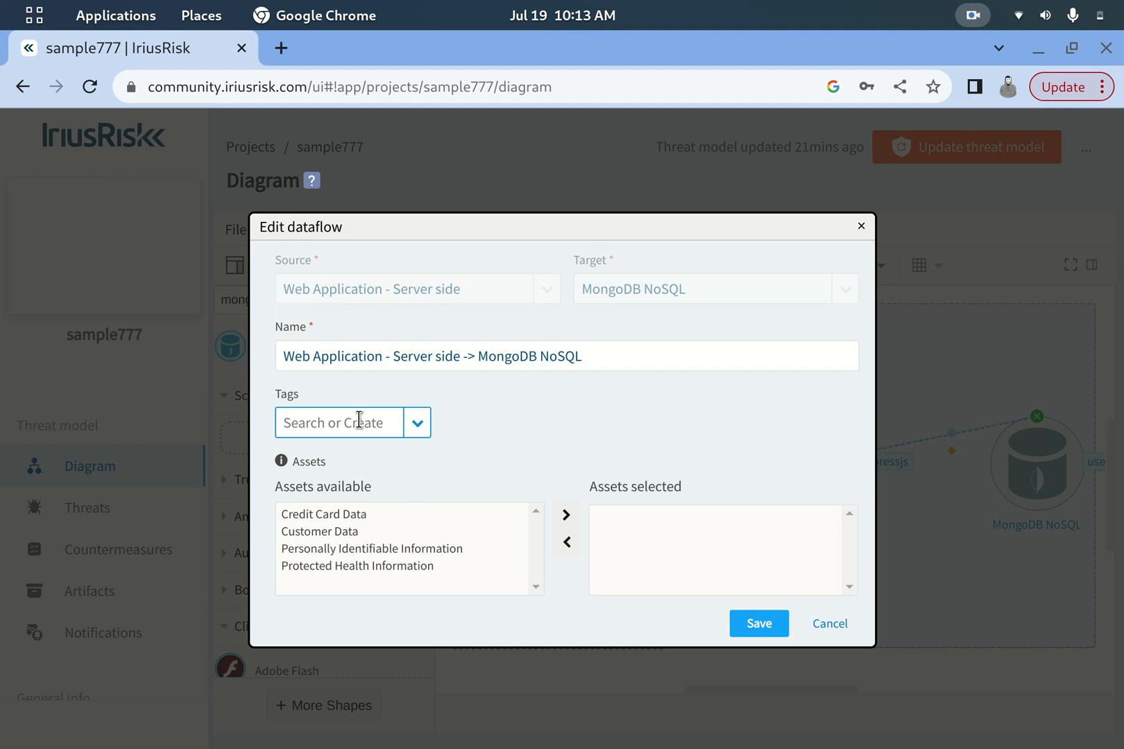
text(store)
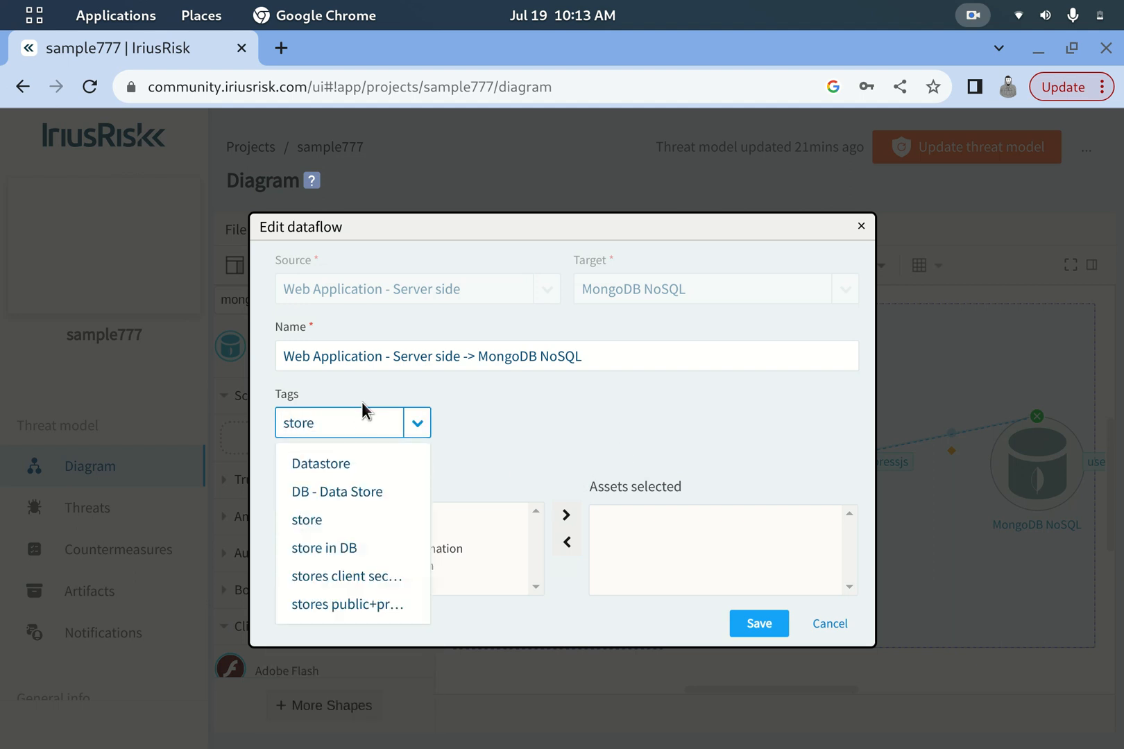
key(BackSpace)
key(BackSpace)
key(BackSpace)
key(BackSpace)
key(BackSpace)
Step: Add the tags user data and Query to the Web Application - Server side to MongoDB NoSQL data flow
text(user)
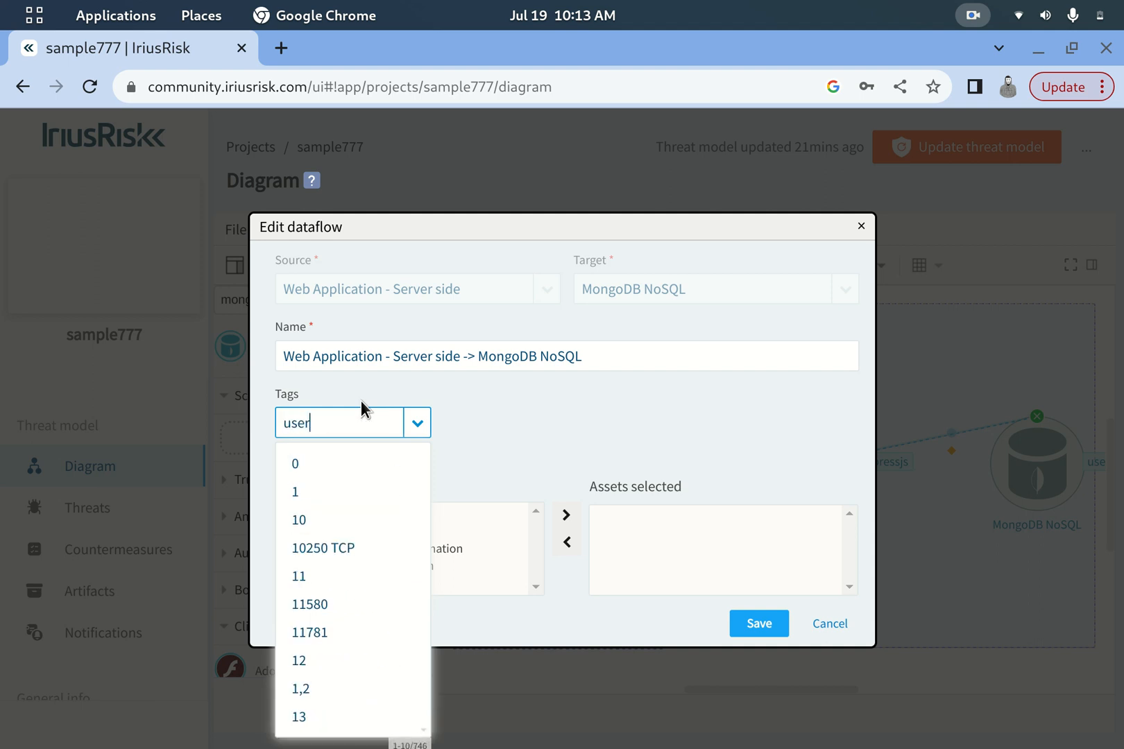
text( data)
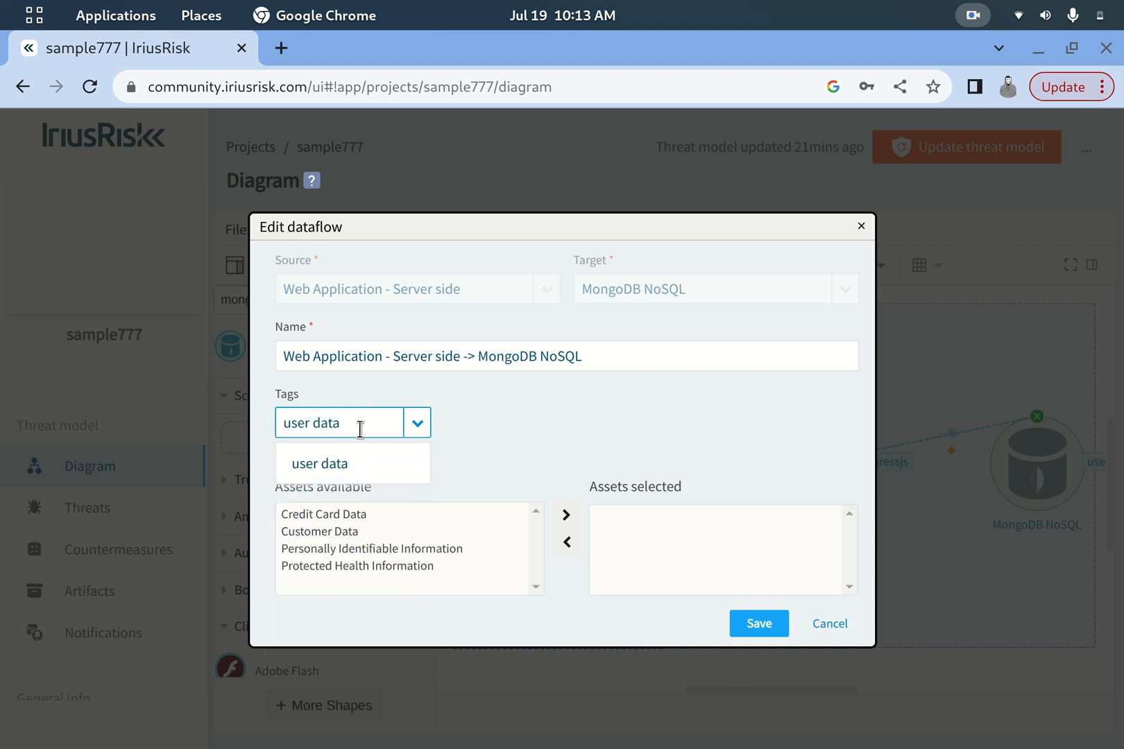
click(375, 463)
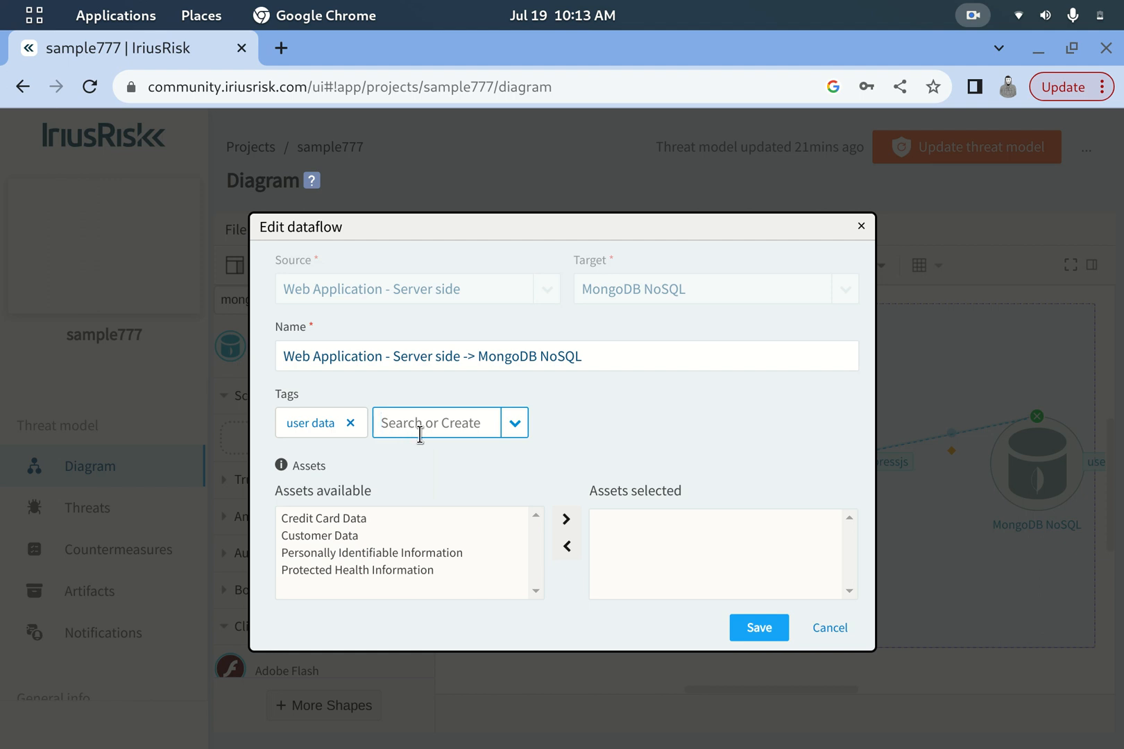
text(queries)
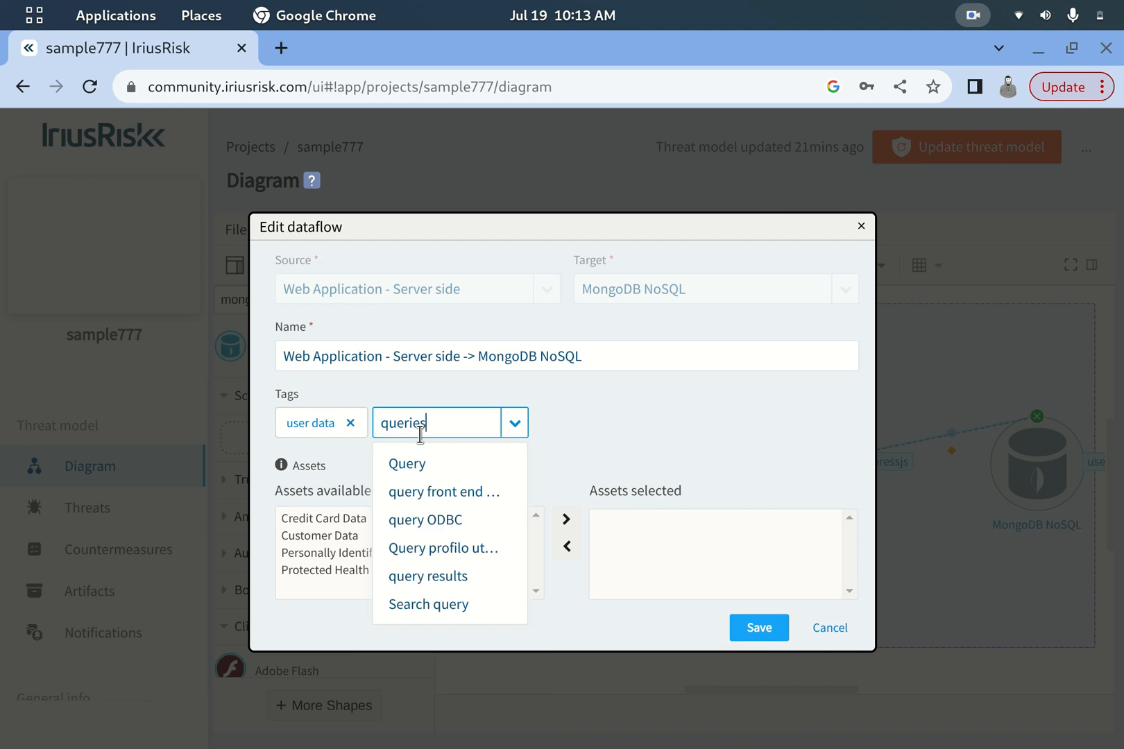
key(BackSpace)
key(BackSpace)
key(BackSpace)
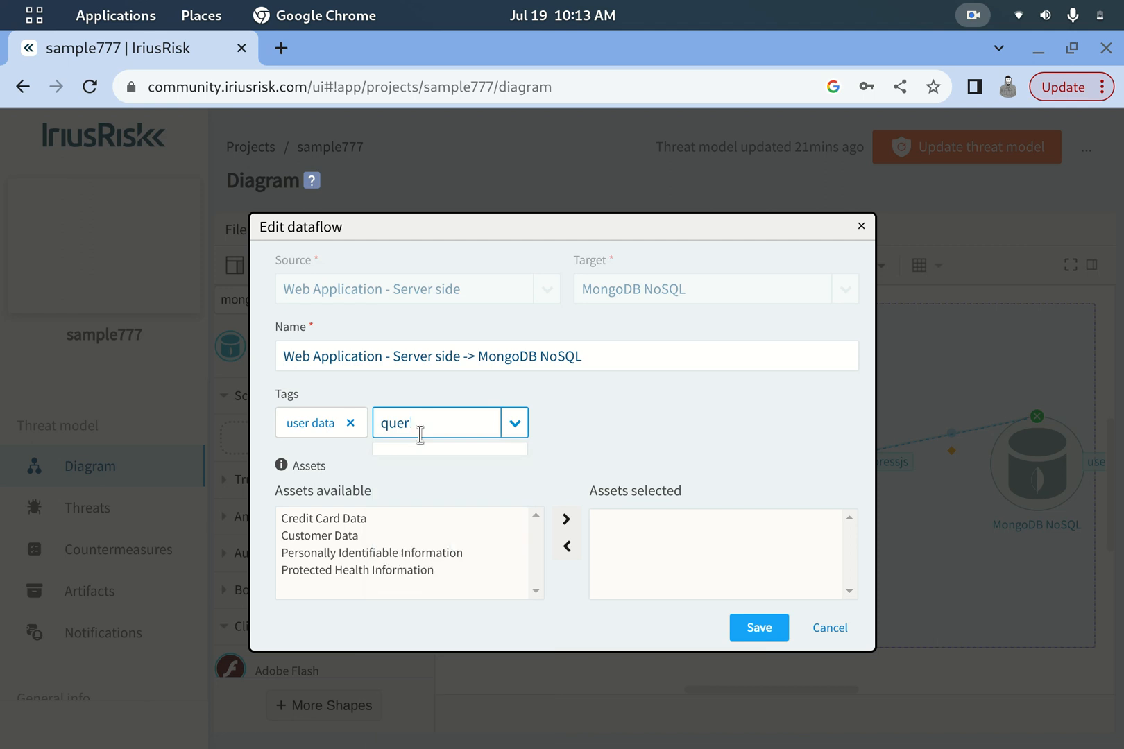
click(426, 463)
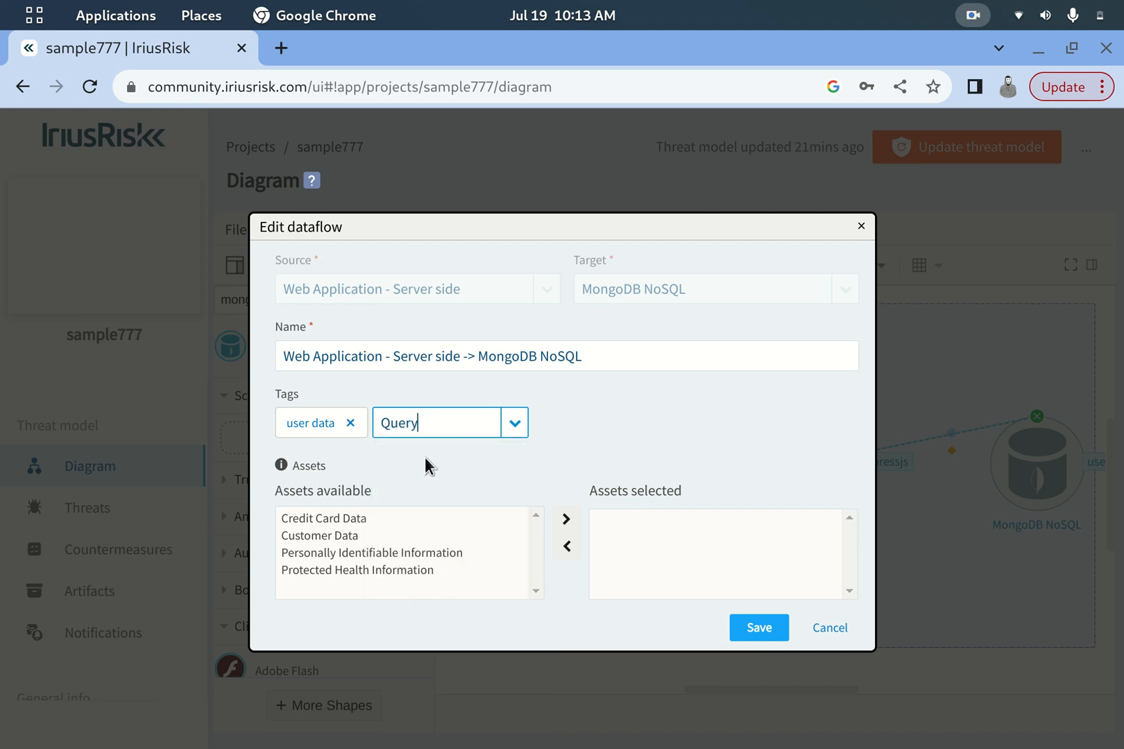
key(Return)
Step: Assign Customer Data and Personally Identifiable Information to the Web Application - Server side to MongoDB NoSQL data flow and save it
click(386, 536)
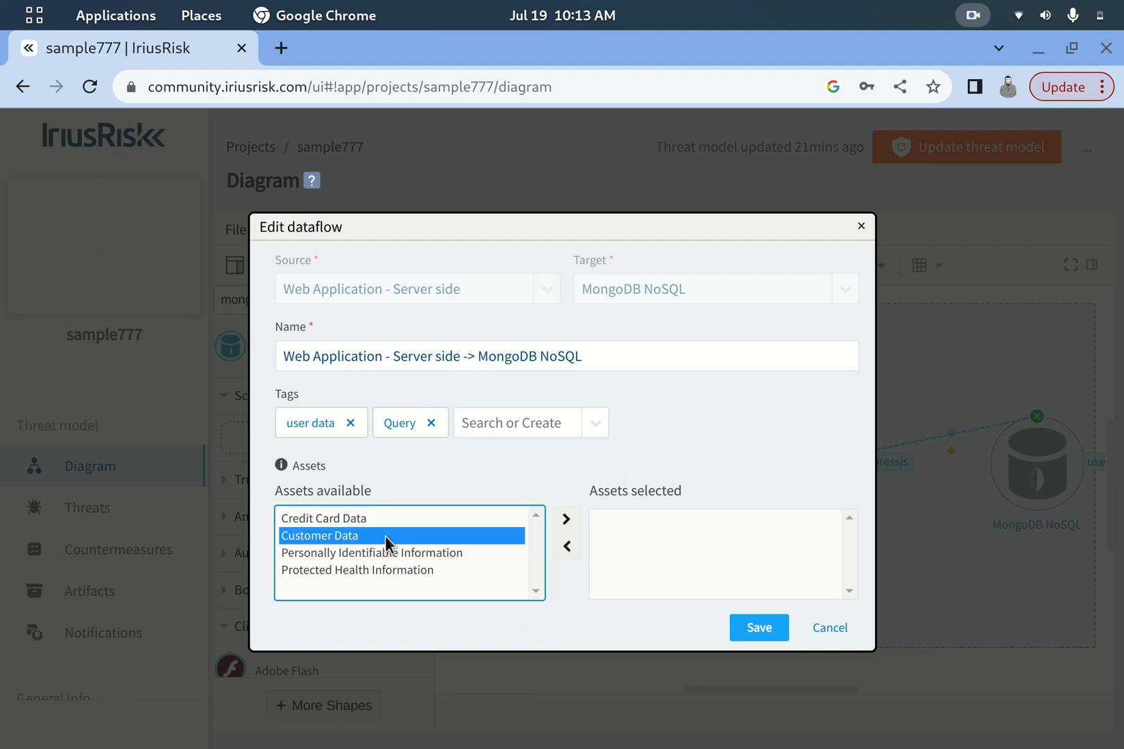
click(566, 519)
click(447, 535)
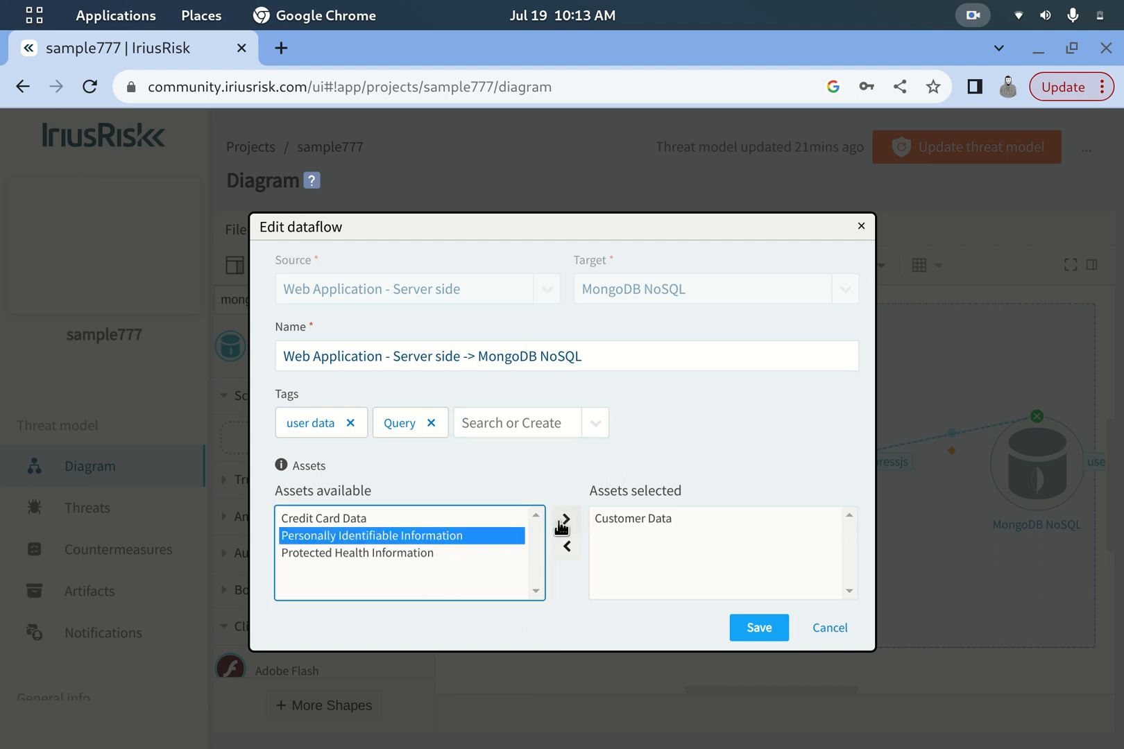
click(565, 519)
click(757, 632)
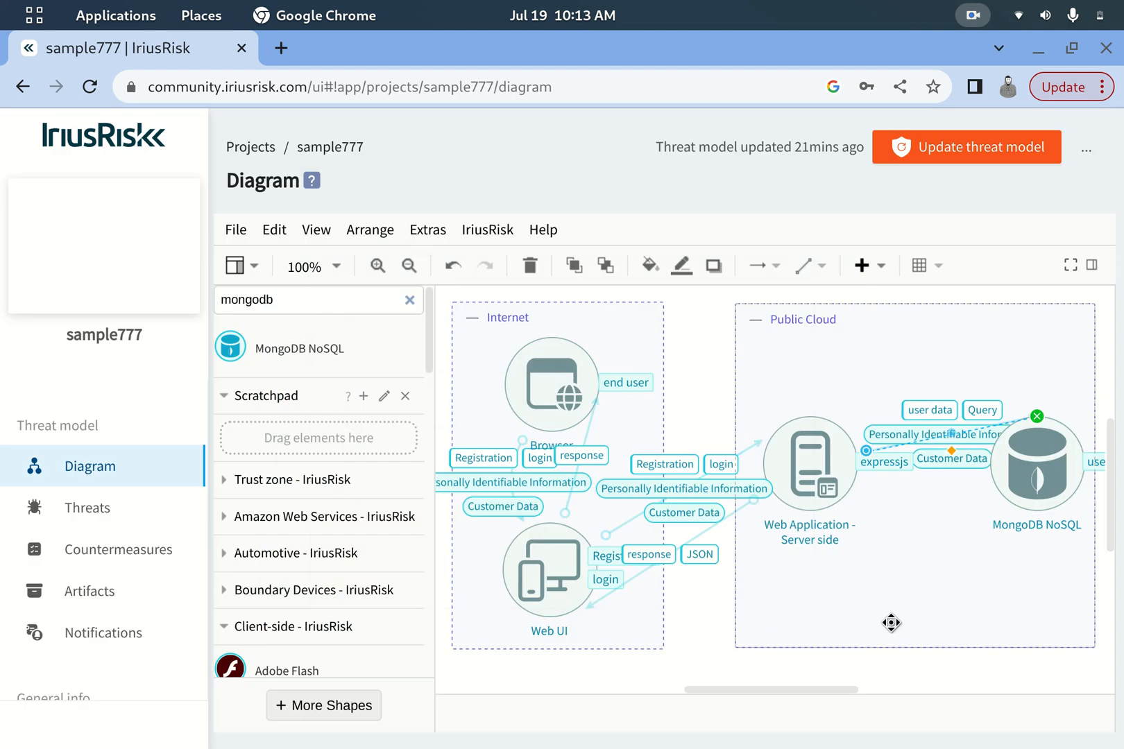
click(1035, 468)
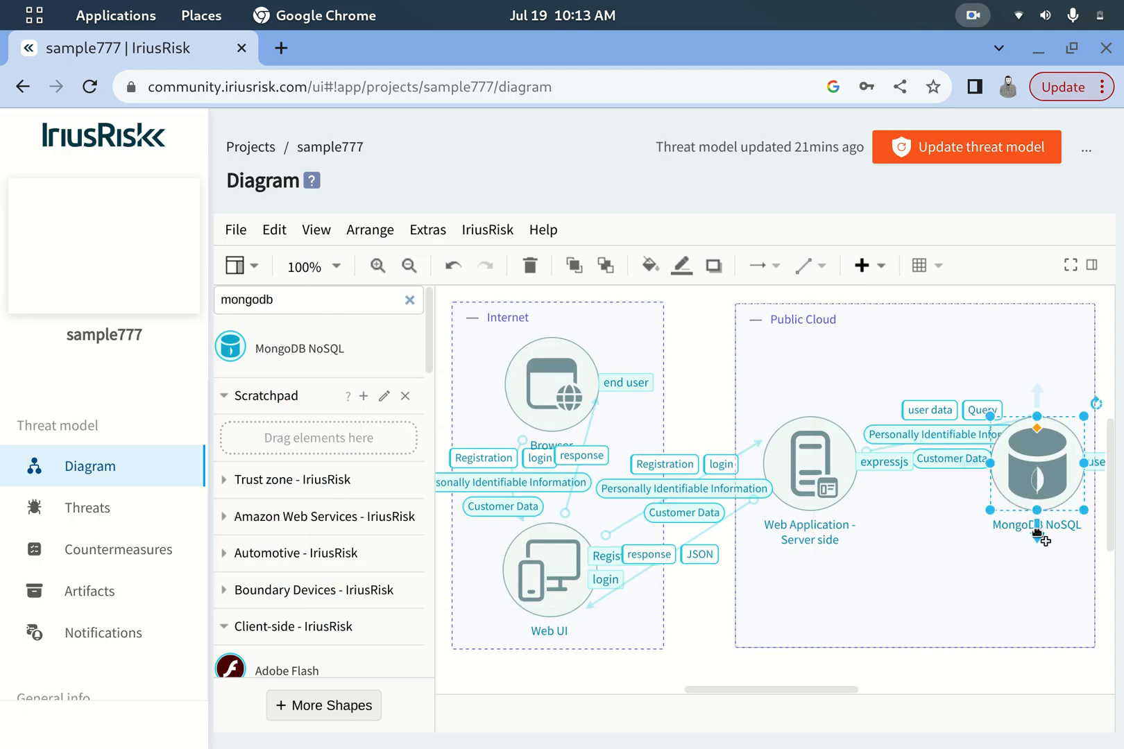
drag(1036, 534, 879, 463)
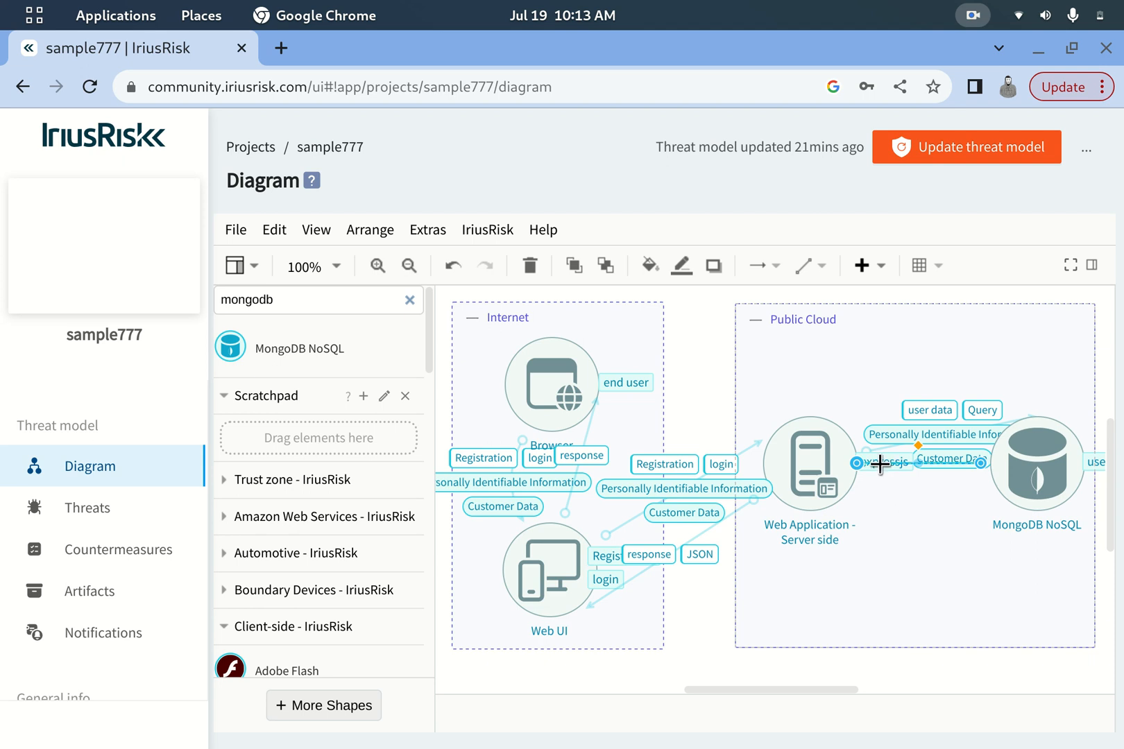
key(ctrl+z)
click(920, 489)
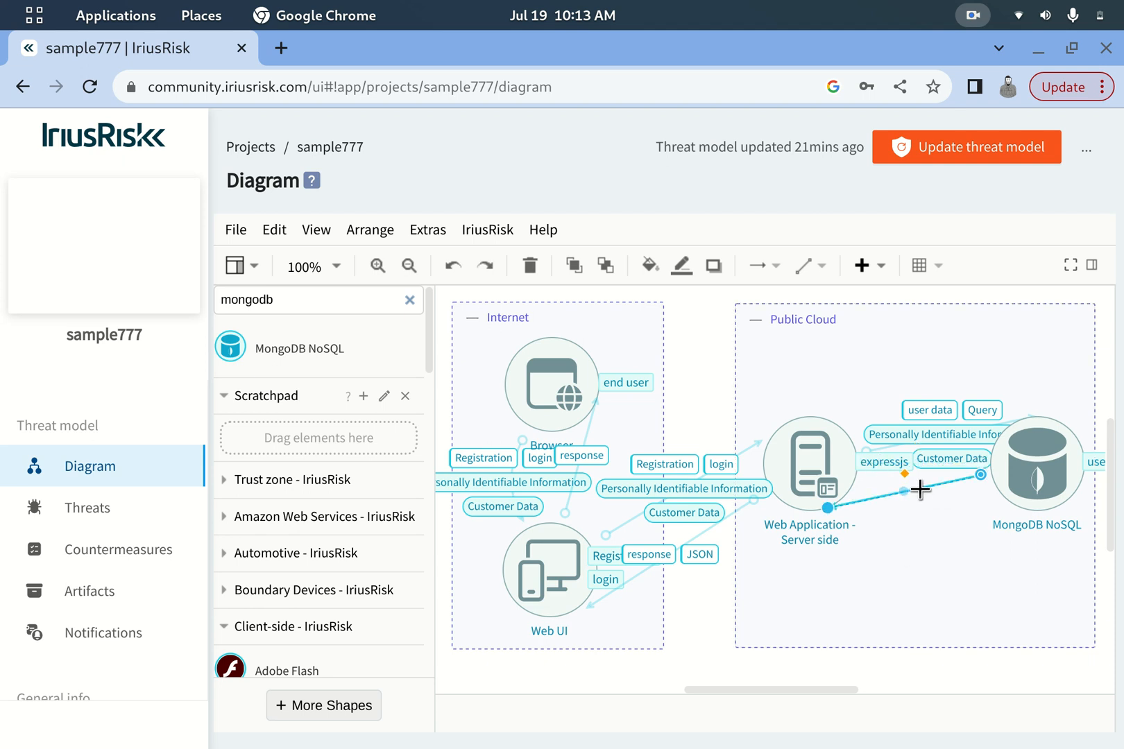
right_click(922, 494)
key(Escape)
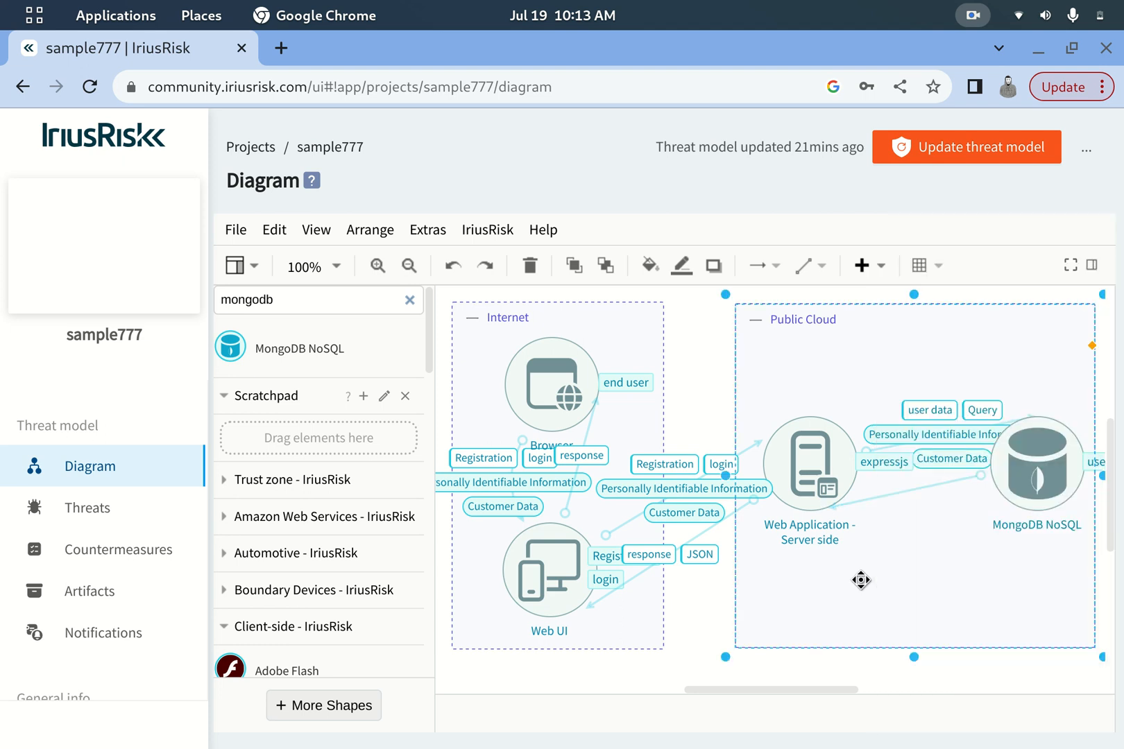
right_click(938, 484)
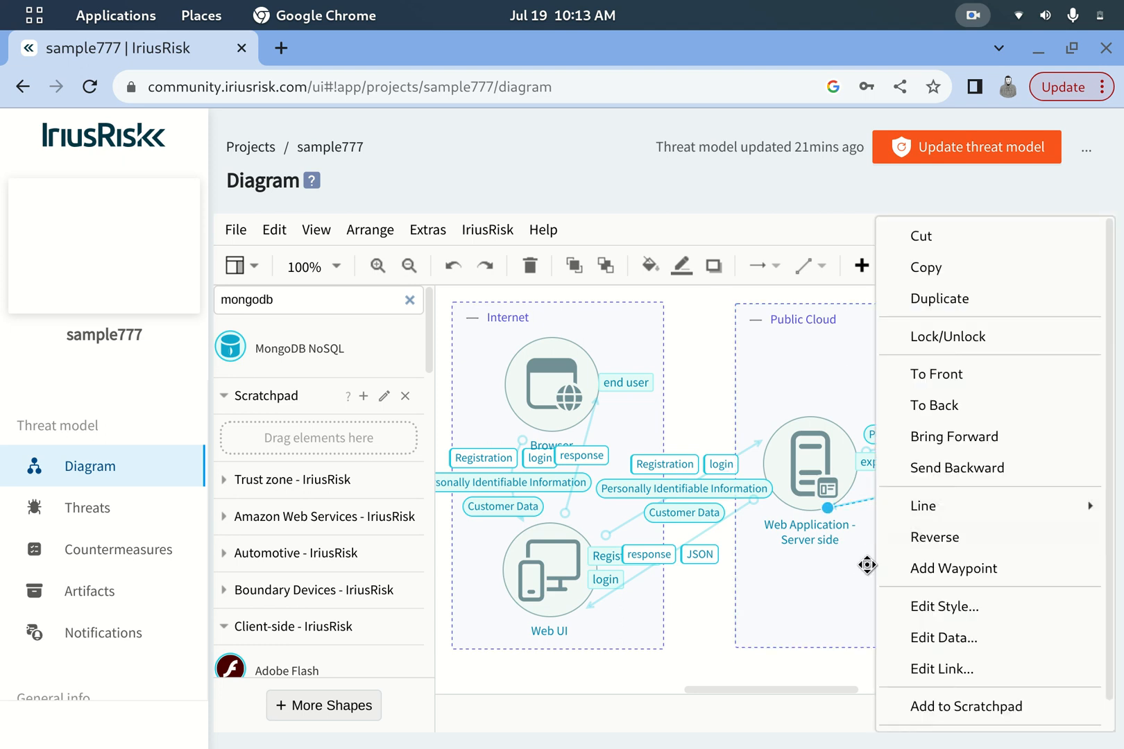
click(848, 615)
click(923, 487)
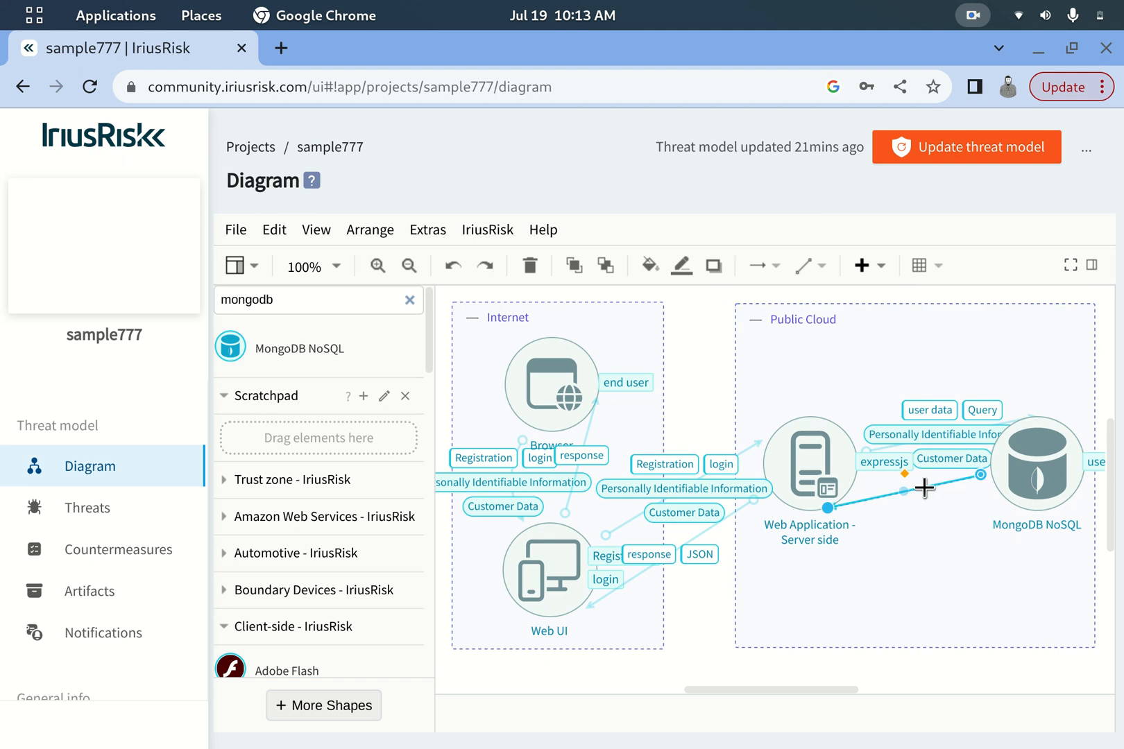
key(Delete)
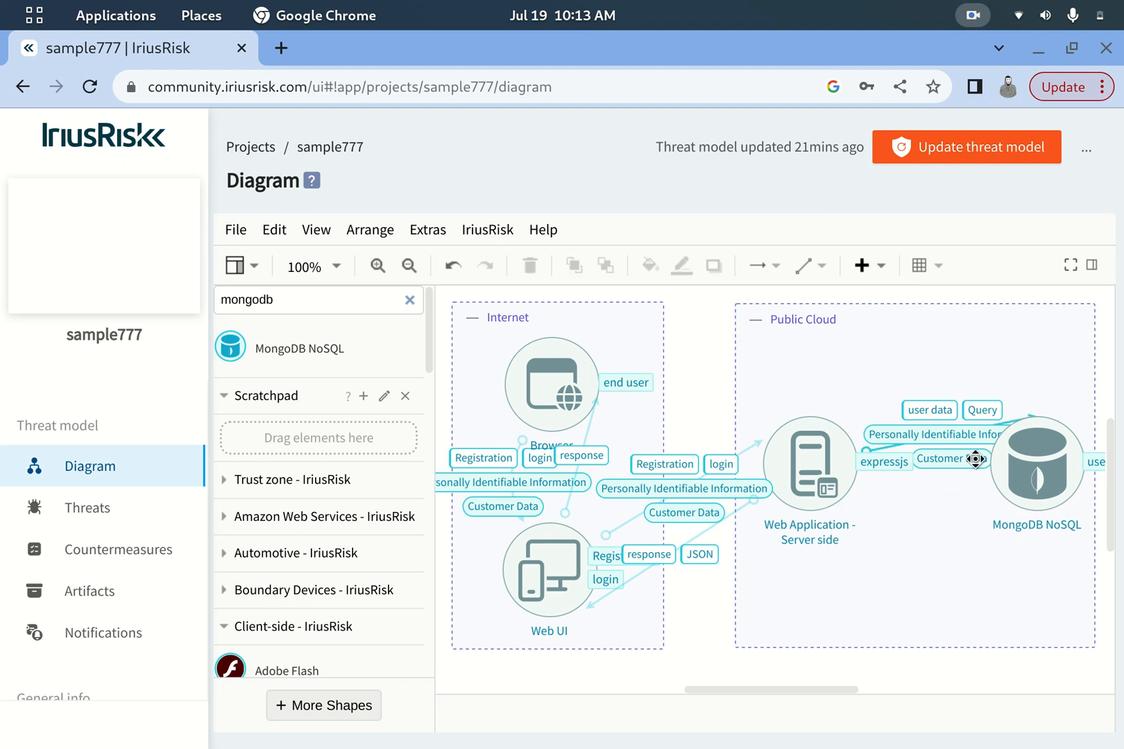
Step: Connect MongoDB NoSQL back to the Web Application - Server side component with a data flow
drag(1036, 531, 810, 515)
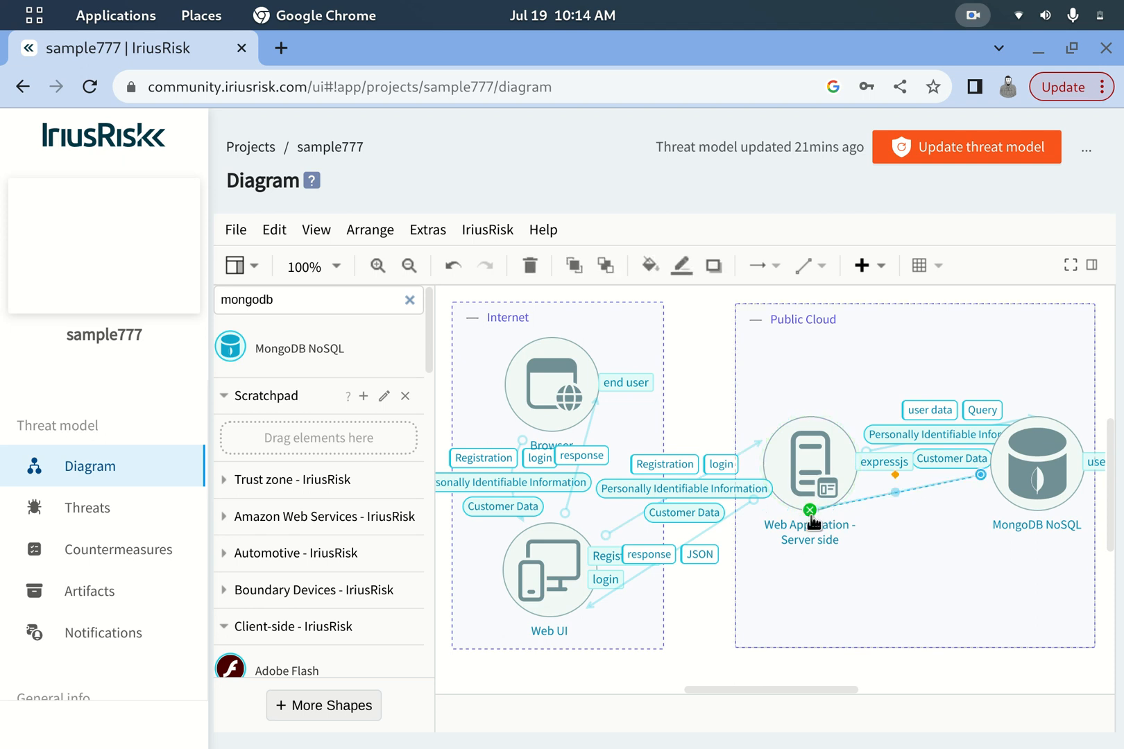
Step: Add the tag response to the MongoDB NoSQL to Web Application - Server side data flow and save it
right_click(927, 488)
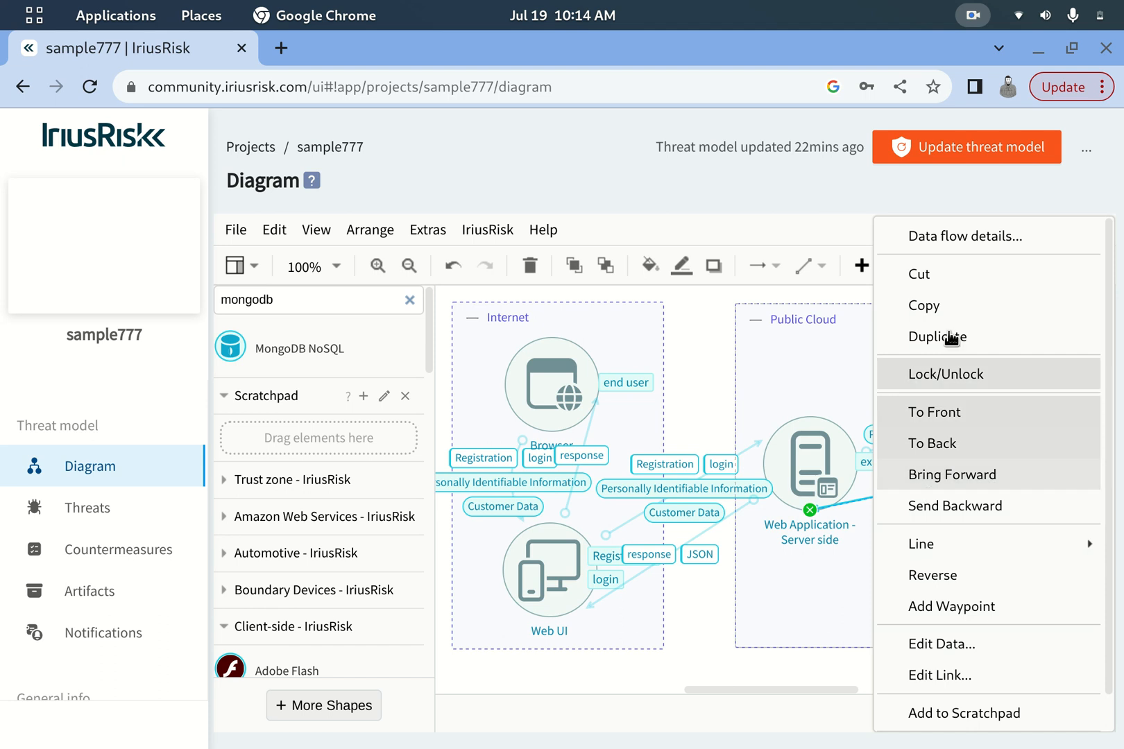
click(964, 237)
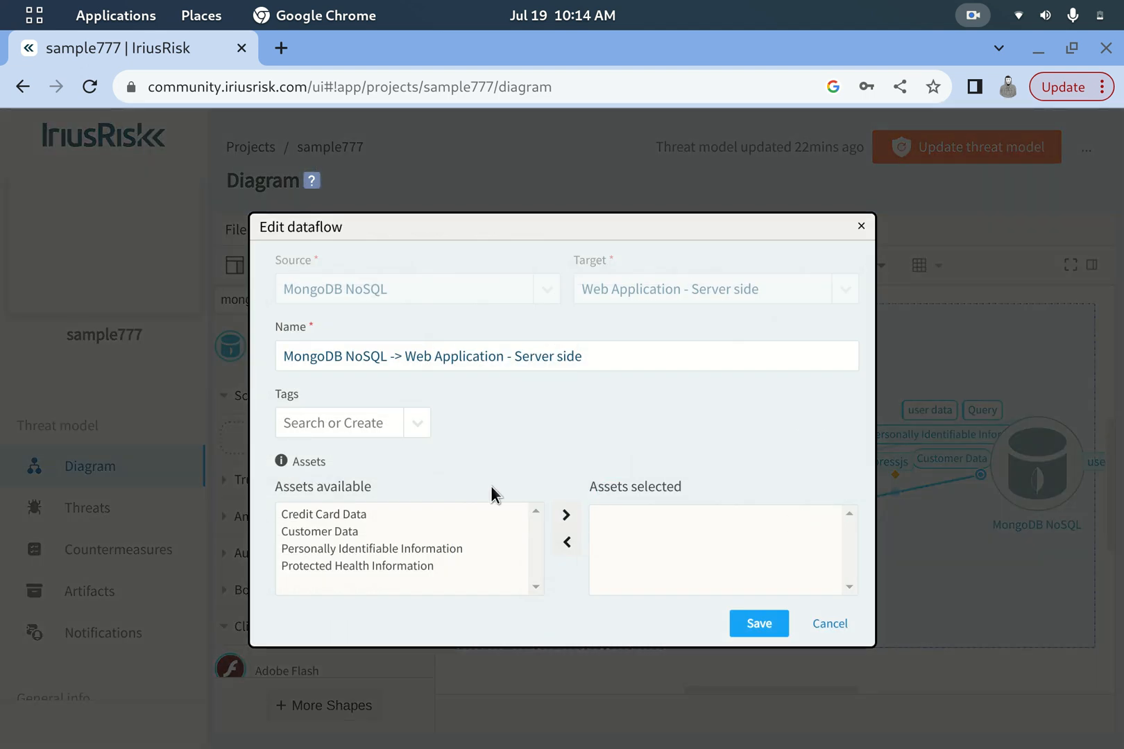
click(341, 420)
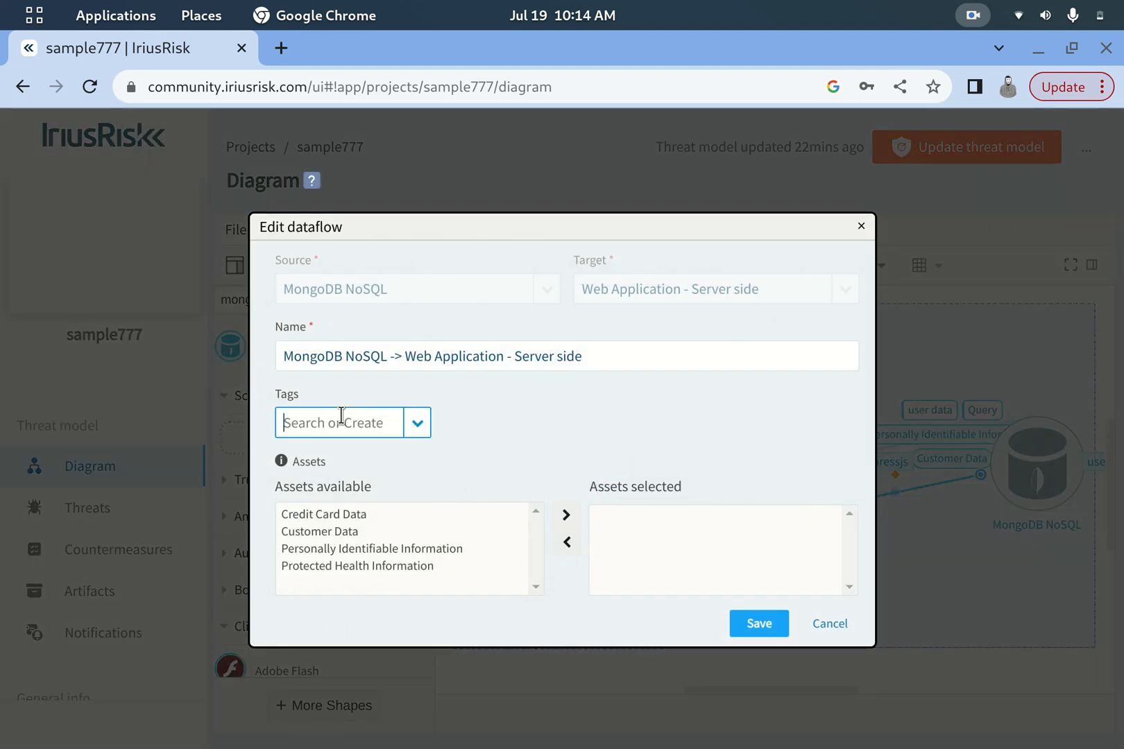
text(response)
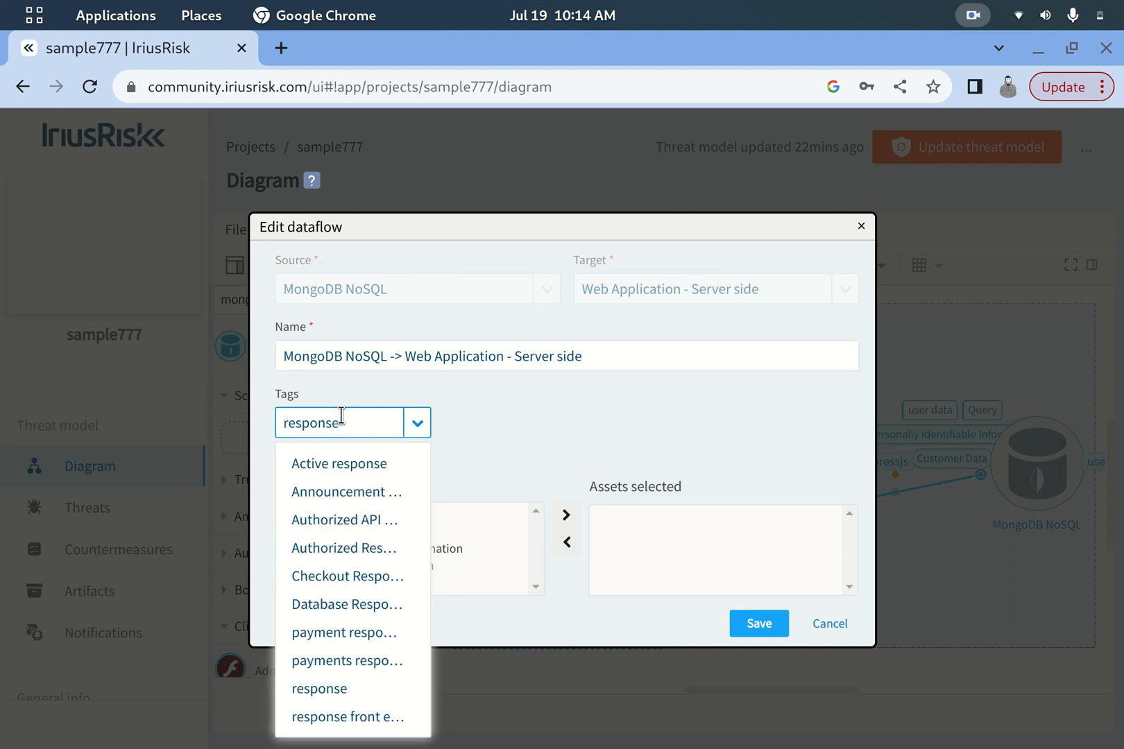
click(357, 690)
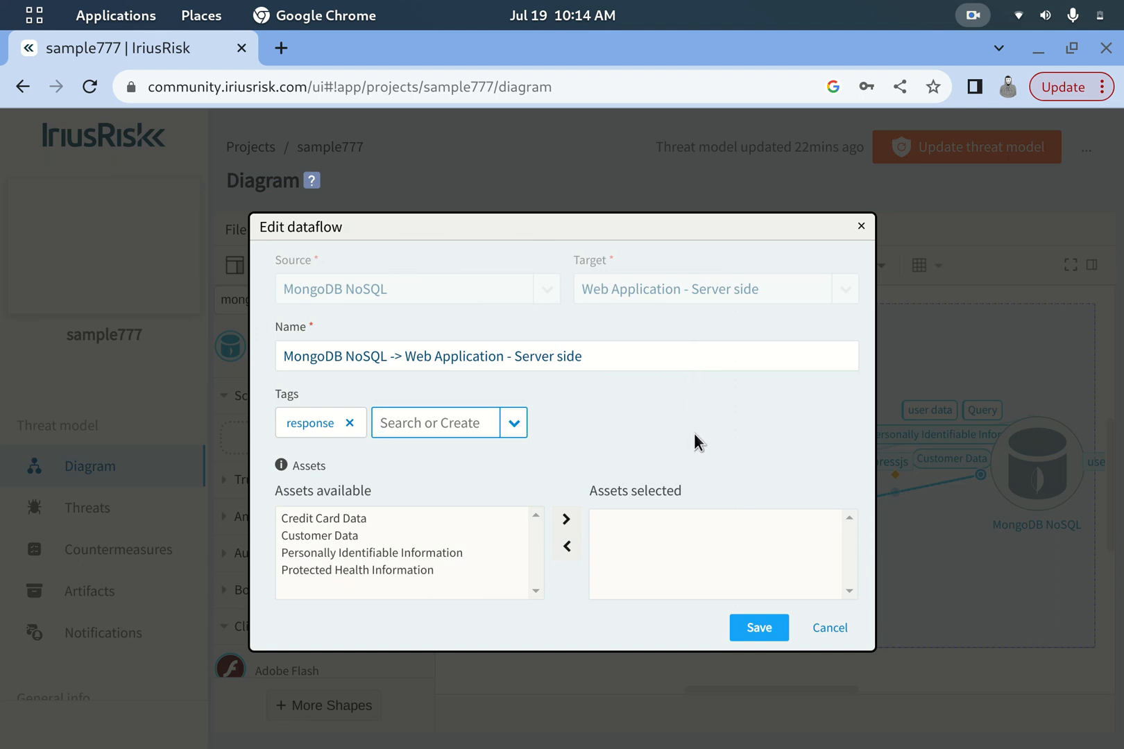
click(758, 628)
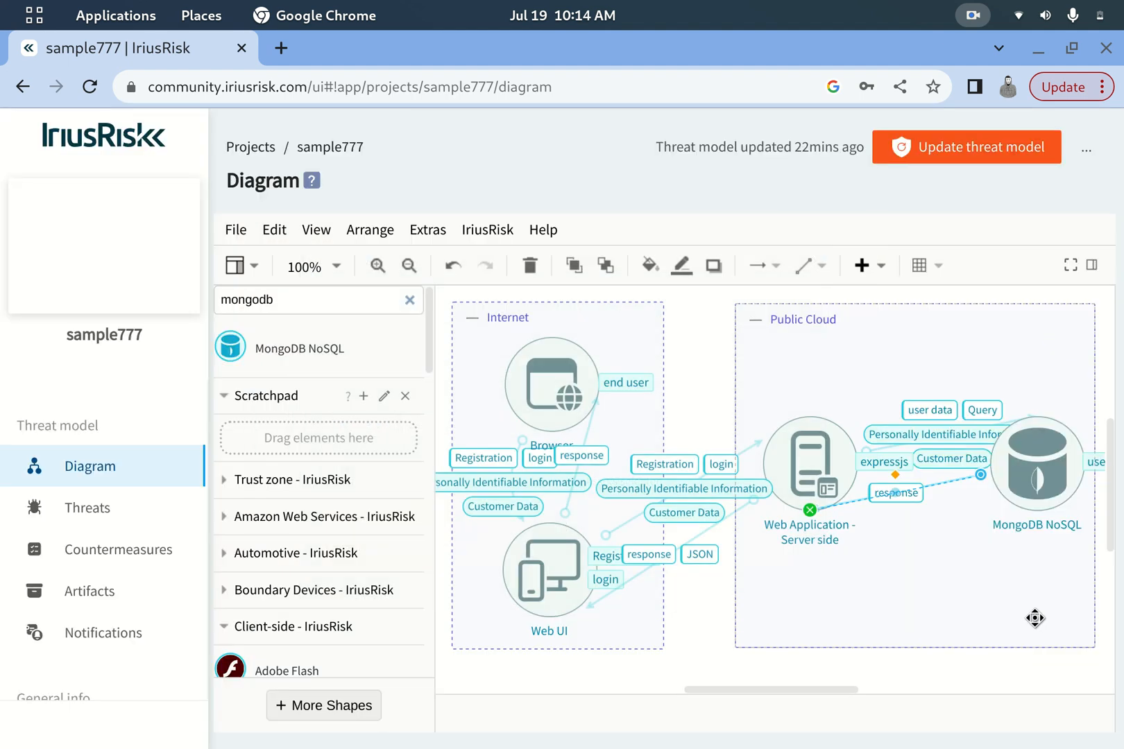
click(889, 671)
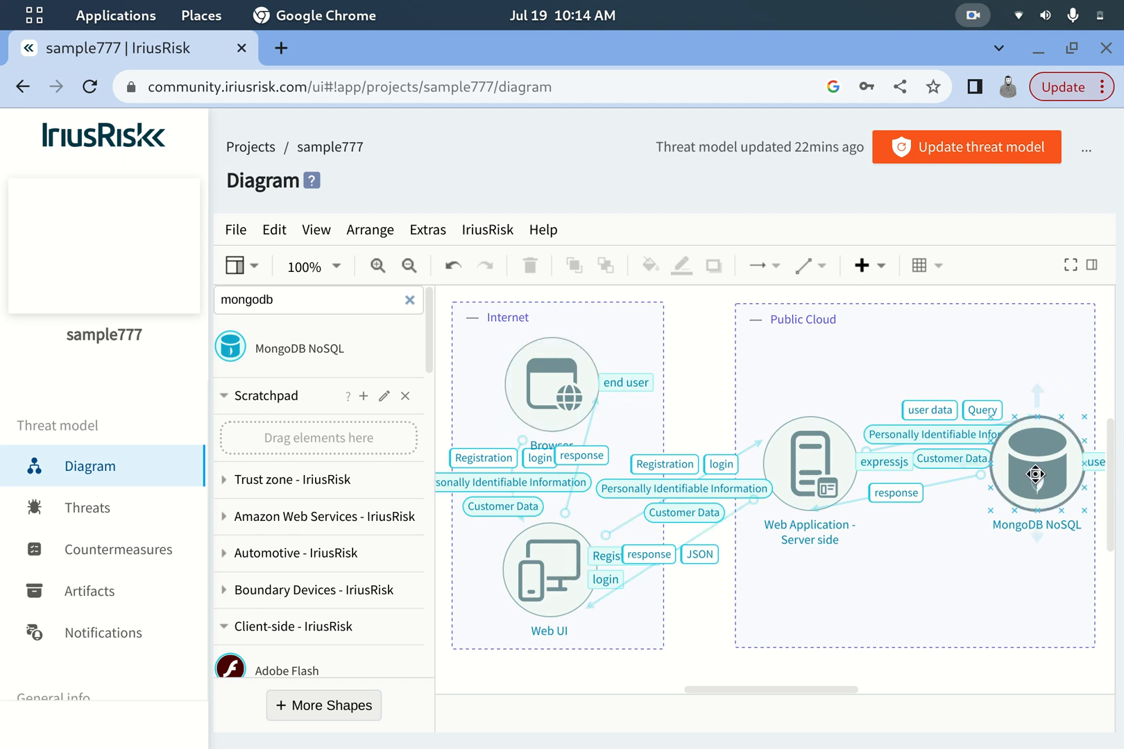
Step: Update the threat model from the finished diagram and open the project's threats list
mouse_move(1036, 445)
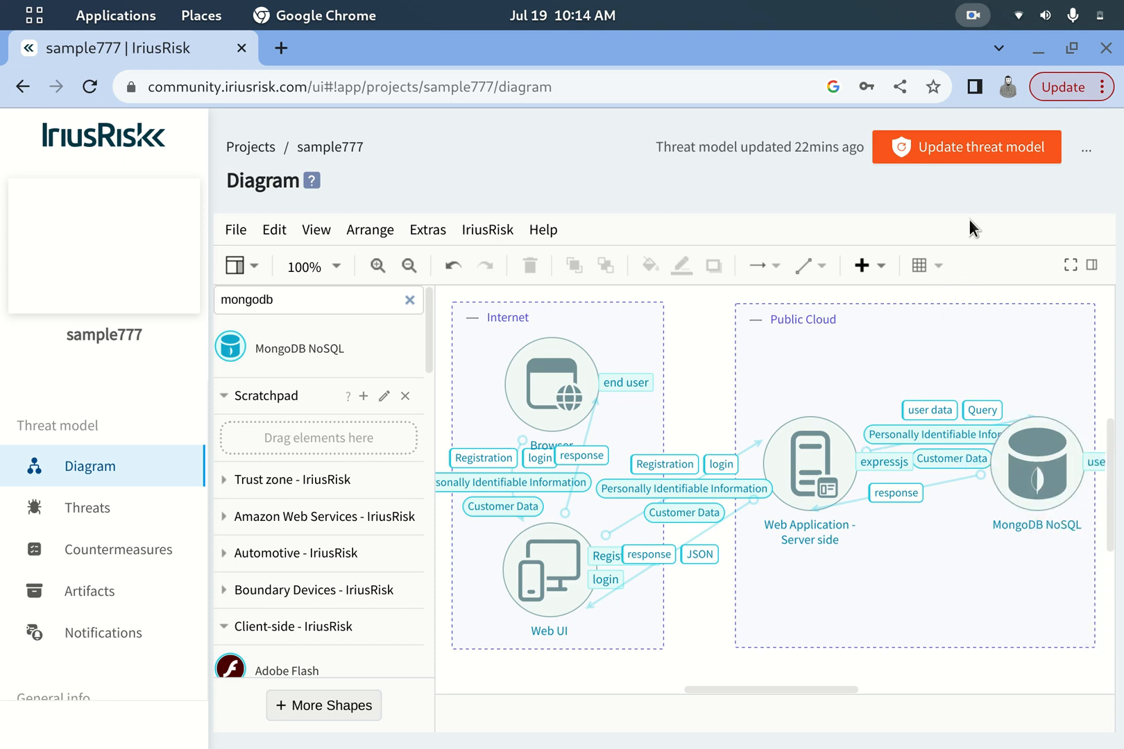
click(978, 148)
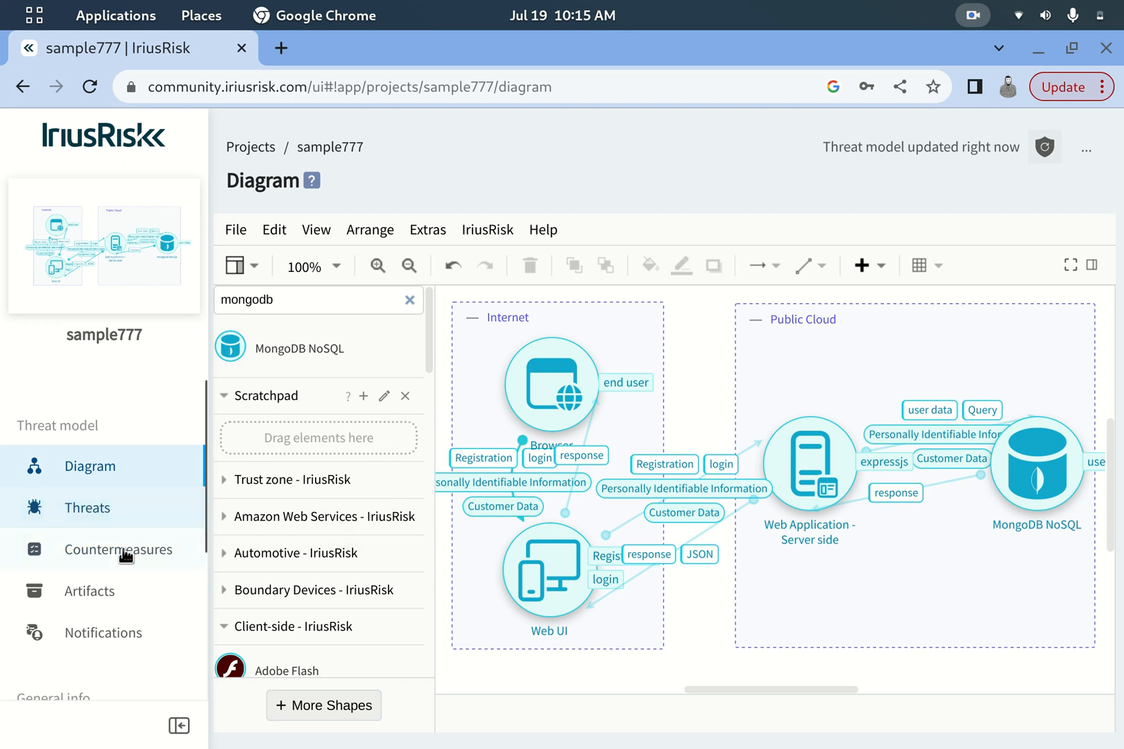
click(125, 505)
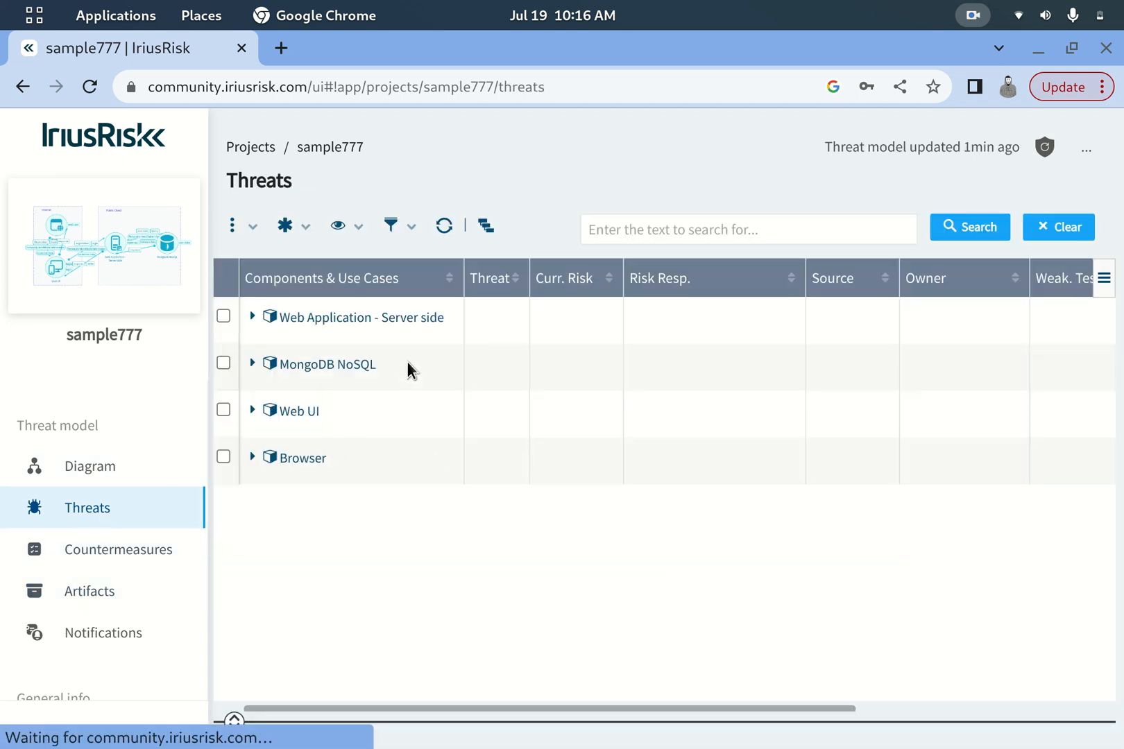
Step: Expand the Web Application - Server side component in the threats list to inspect its threat group
click(252, 316)
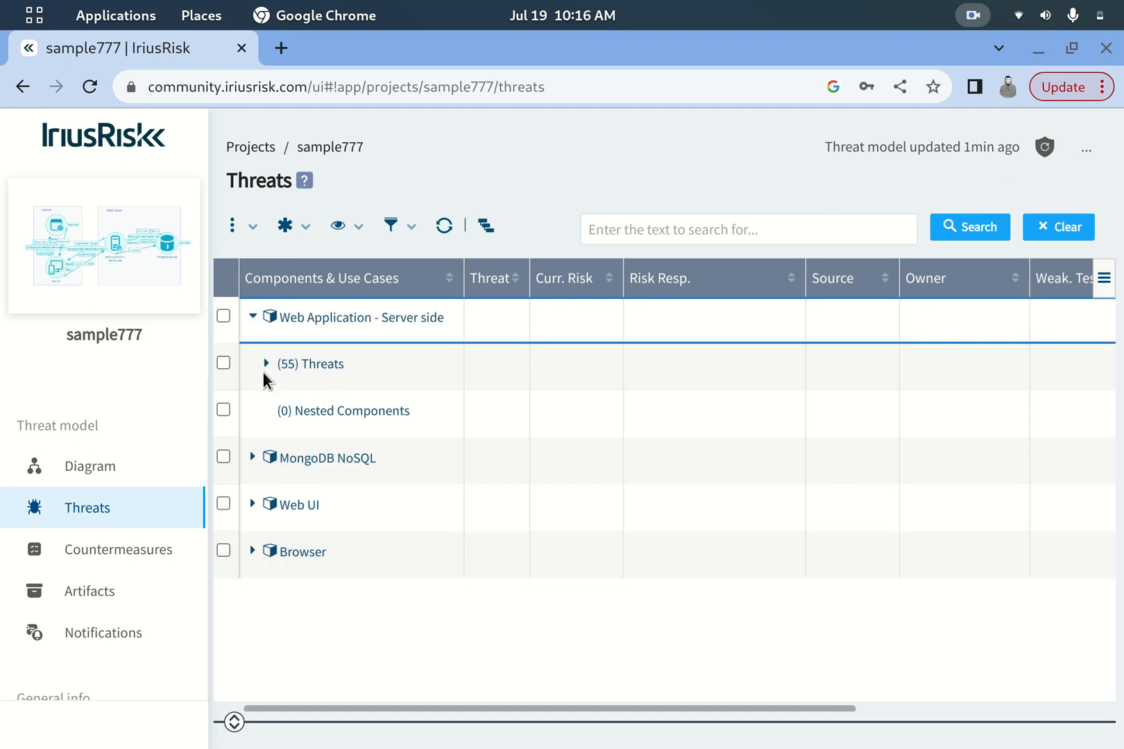
click(265, 362)
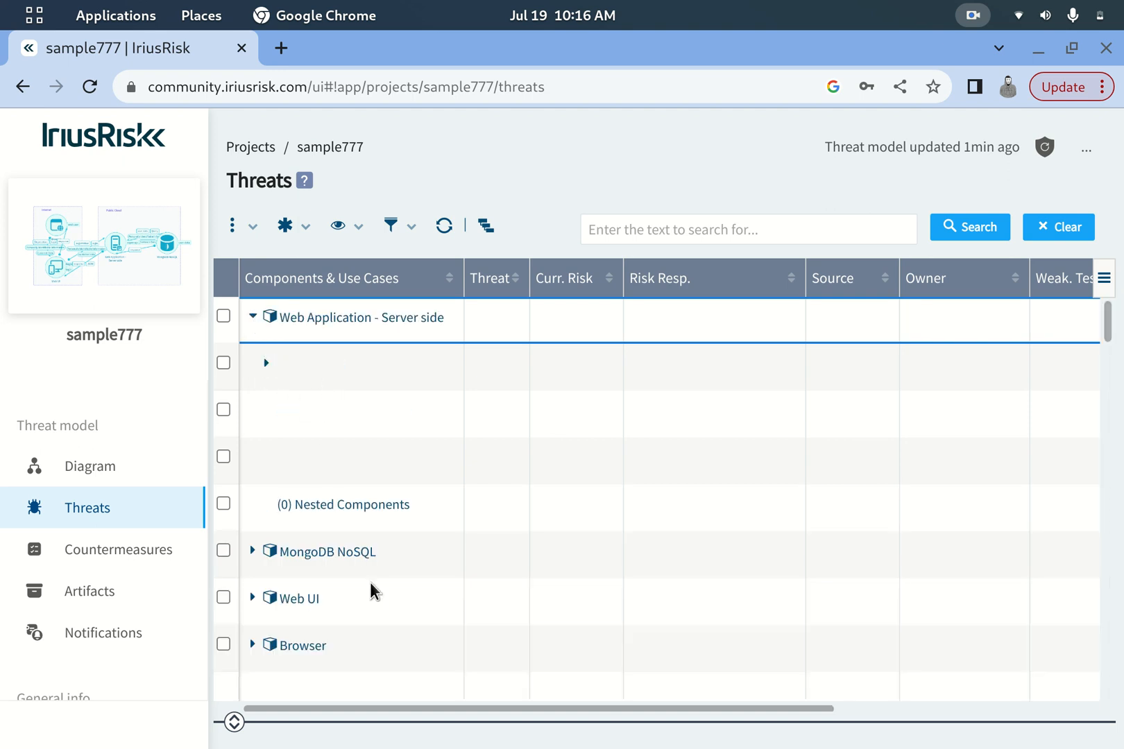
click(266, 363)
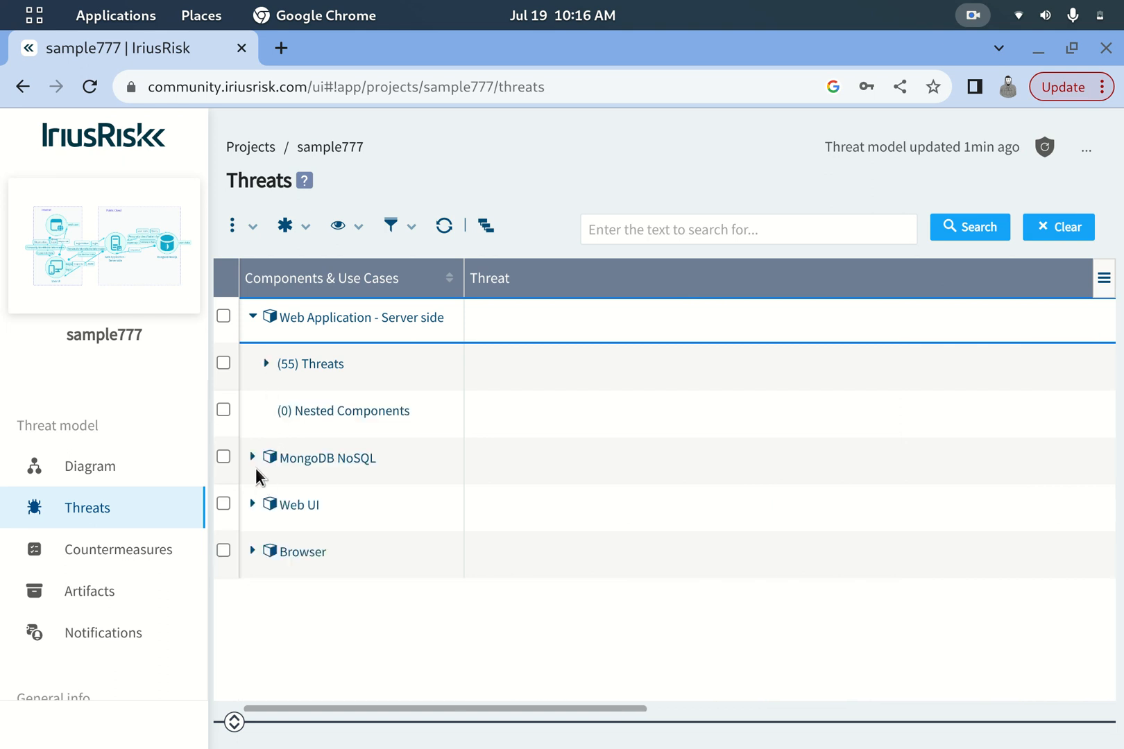
Step: Expand the MongoDB NoSQL component's threats and the Web UI component to review their entries
click(252, 456)
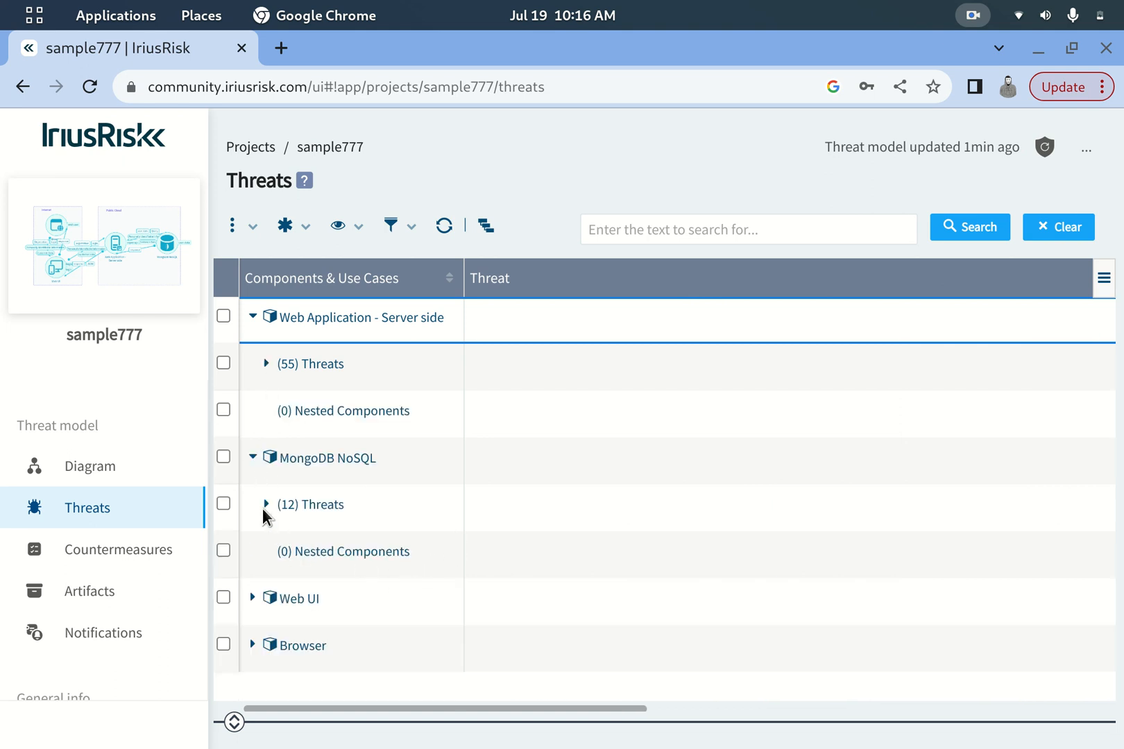
click(270, 503)
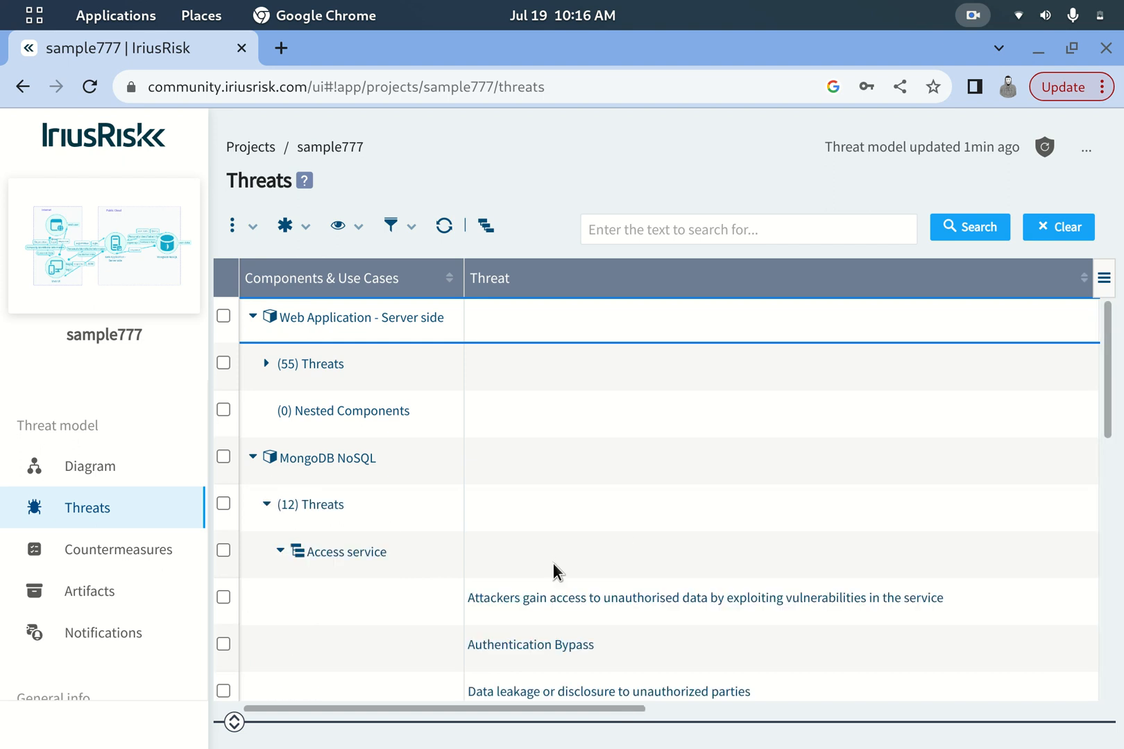
scroll(513, 516, down, 10)
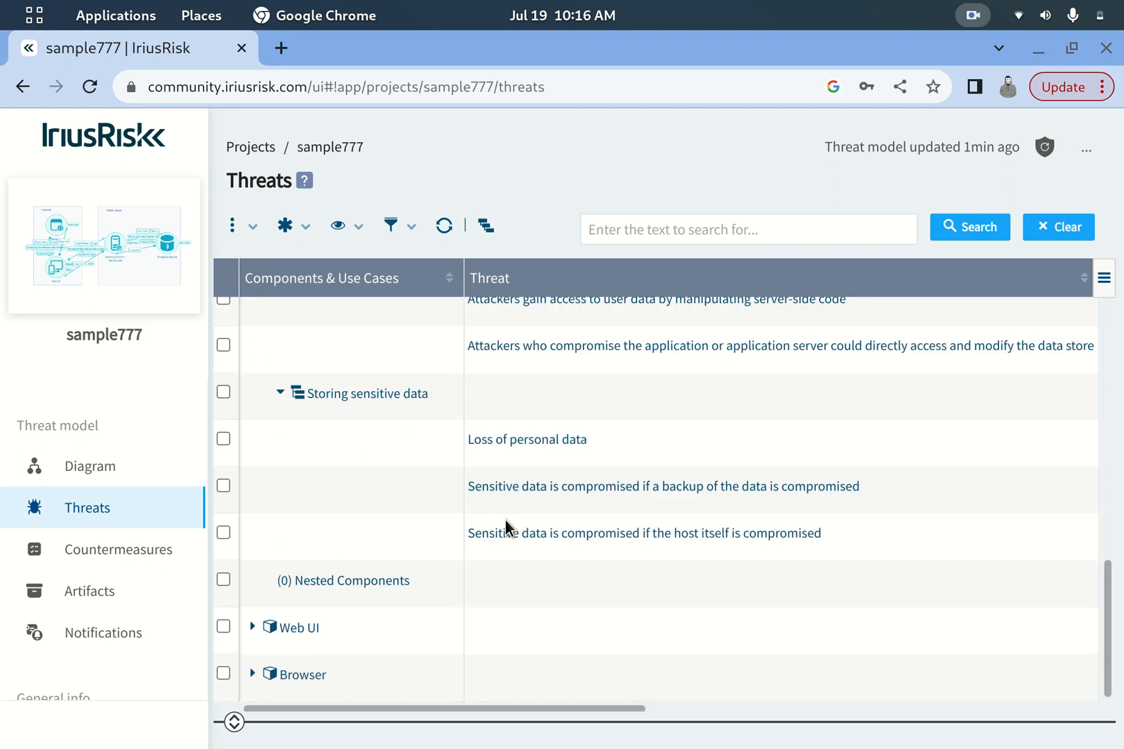
click(250, 627)
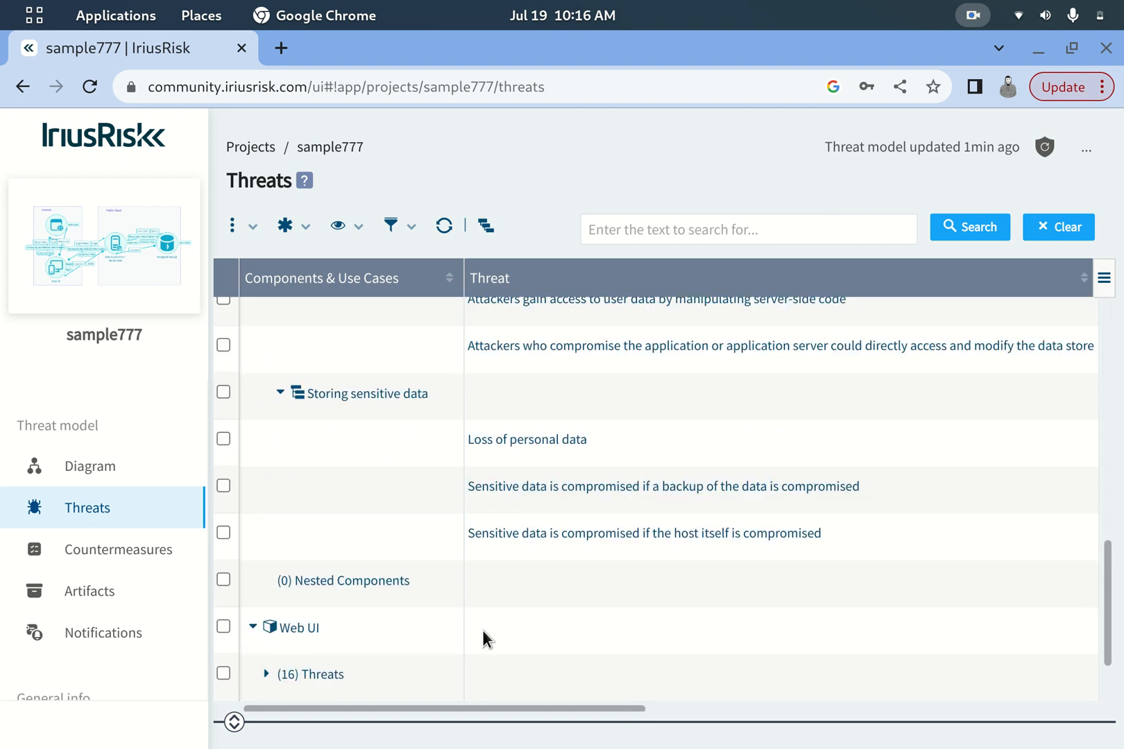
scroll(536, 581, down, 2)
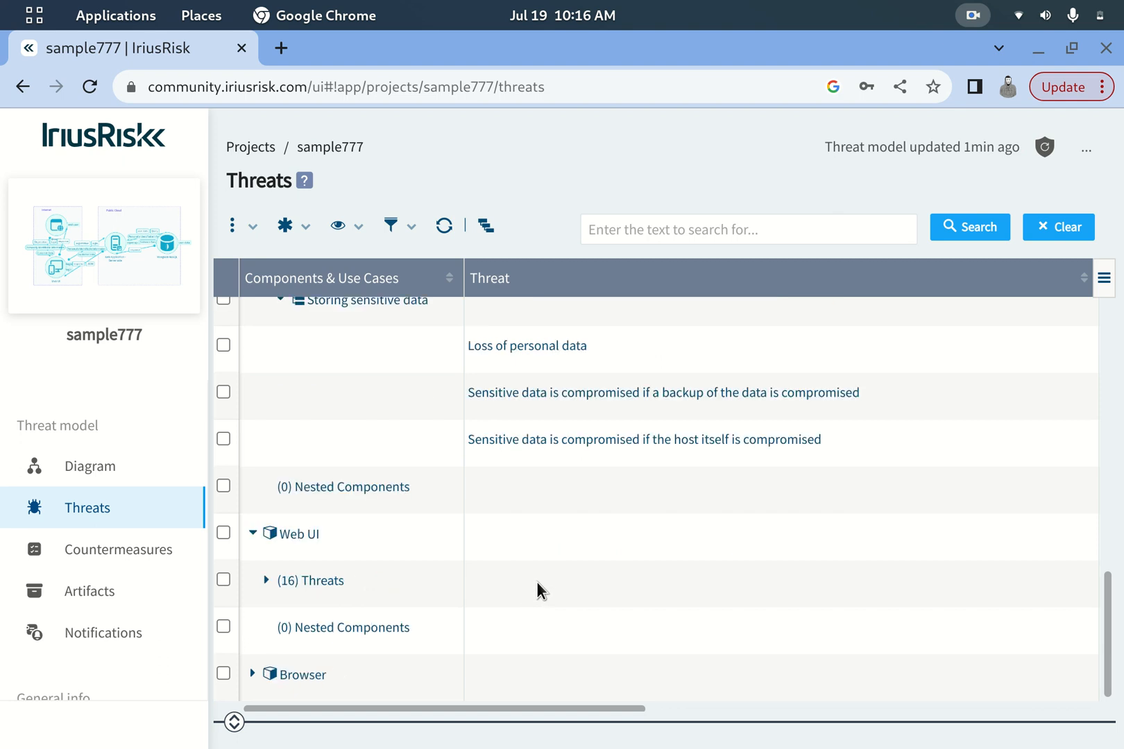
Step: Examine the impacts, references and countermeasures of MongoDB NoSQL's Access service threat about attackers gaining access to unauthorised data, and close its details
scroll(566, 522, up, 10)
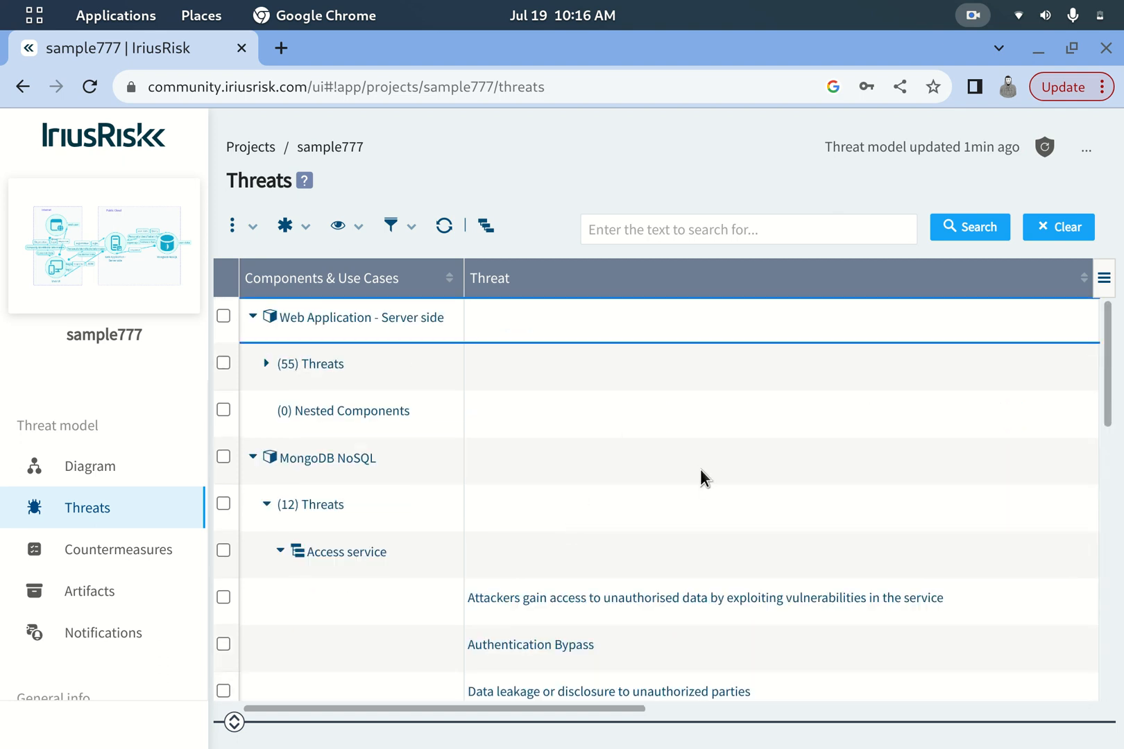
scroll(752, 598, down, 3)
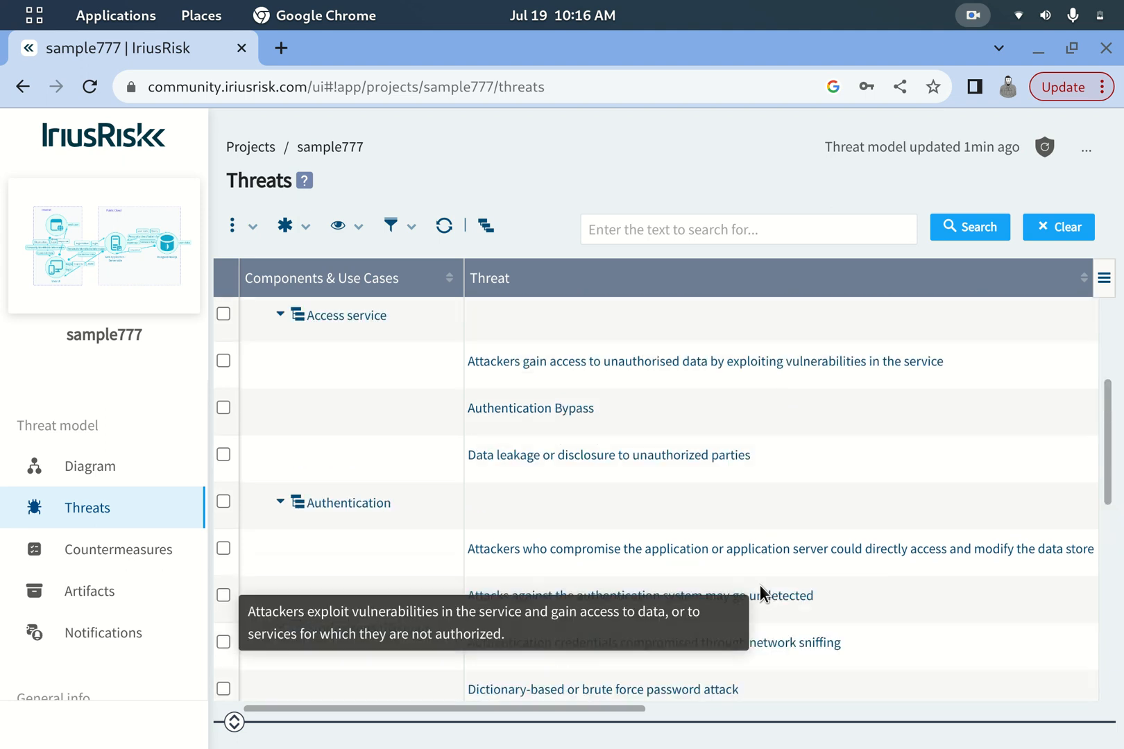
scroll(761, 588, up, 3)
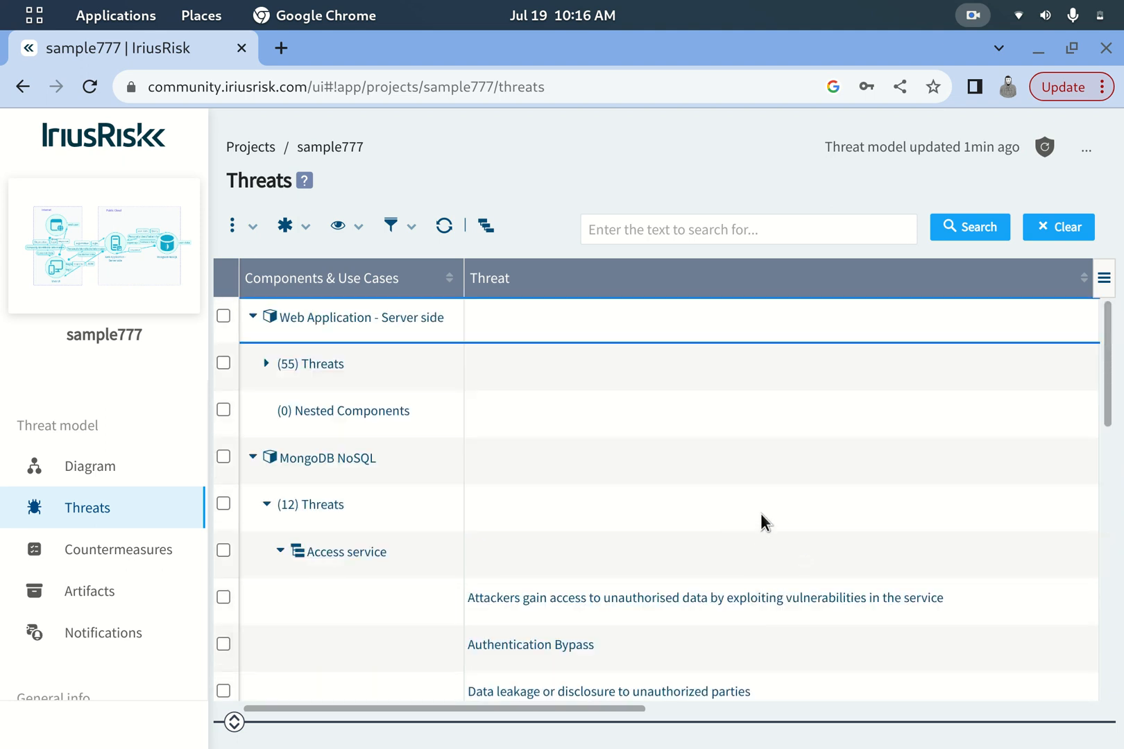
scroll(761, 522, down, 3)
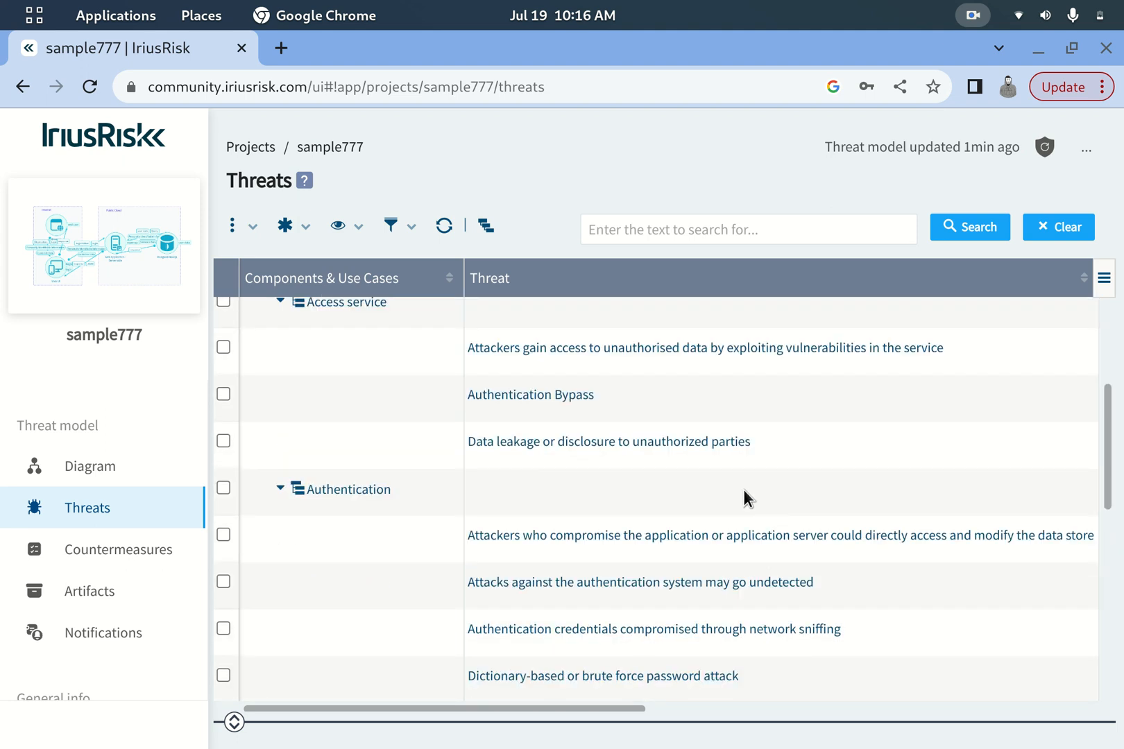
click(765, 348)
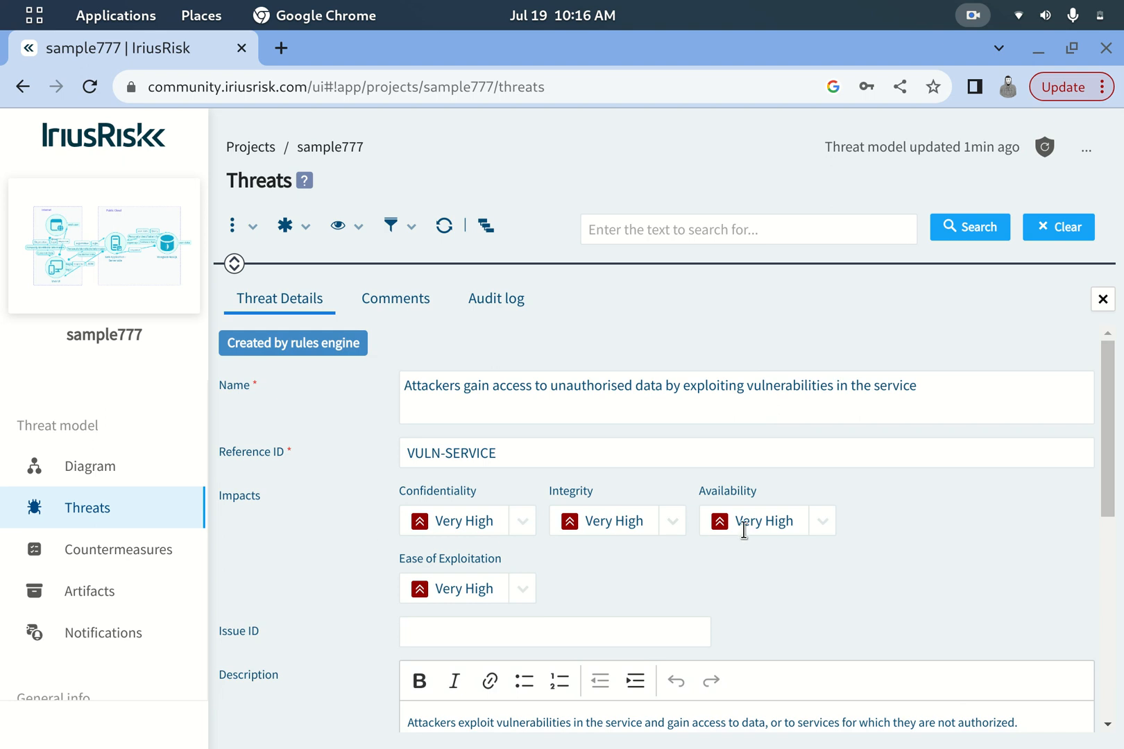
scroll(894, 555, down, 2)
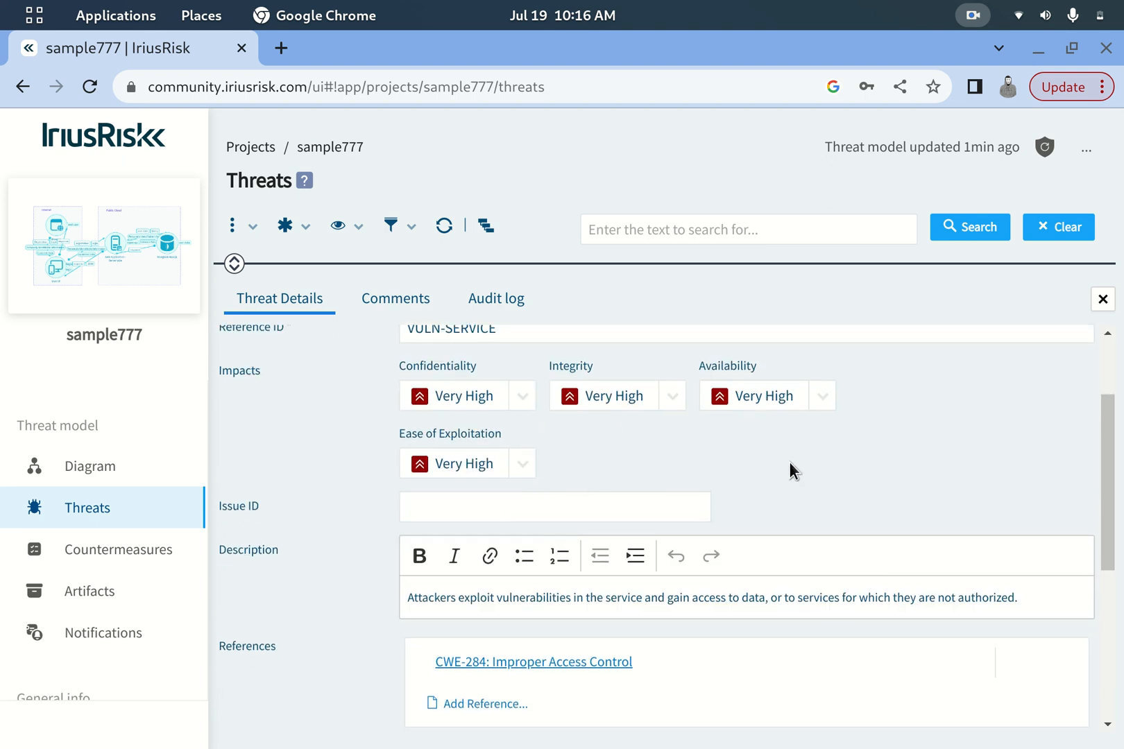
scroll(790, 462, down, 4)
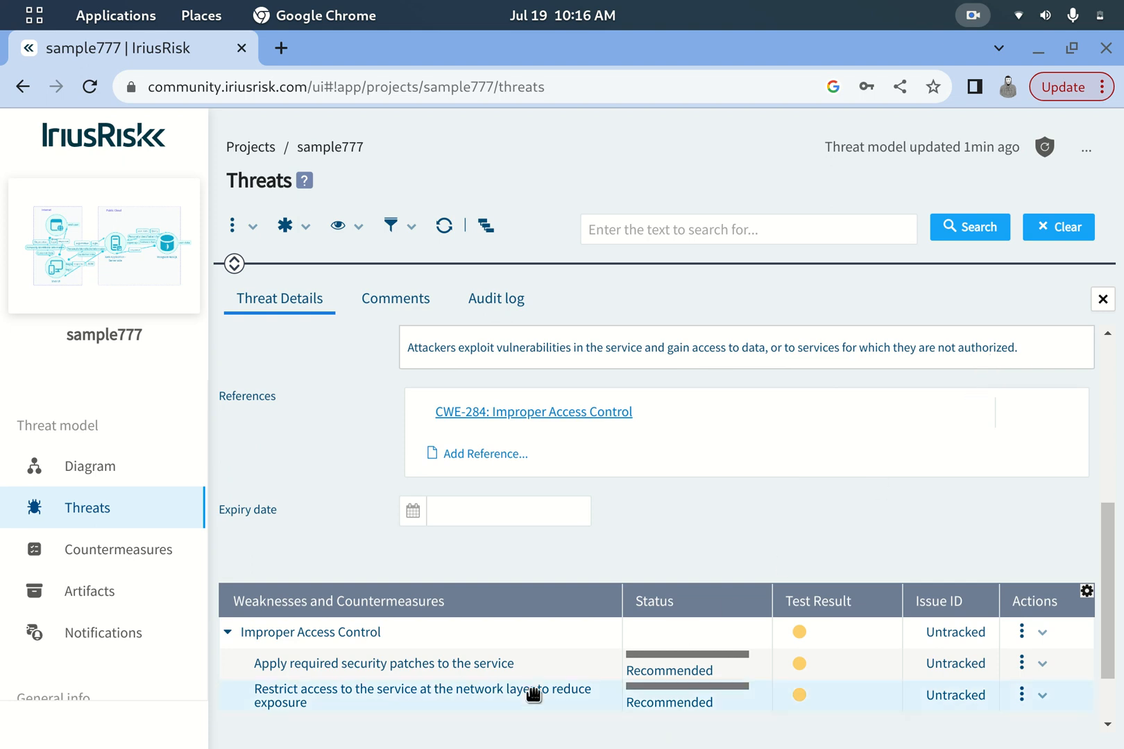
scroll(506, 701, down, 1)
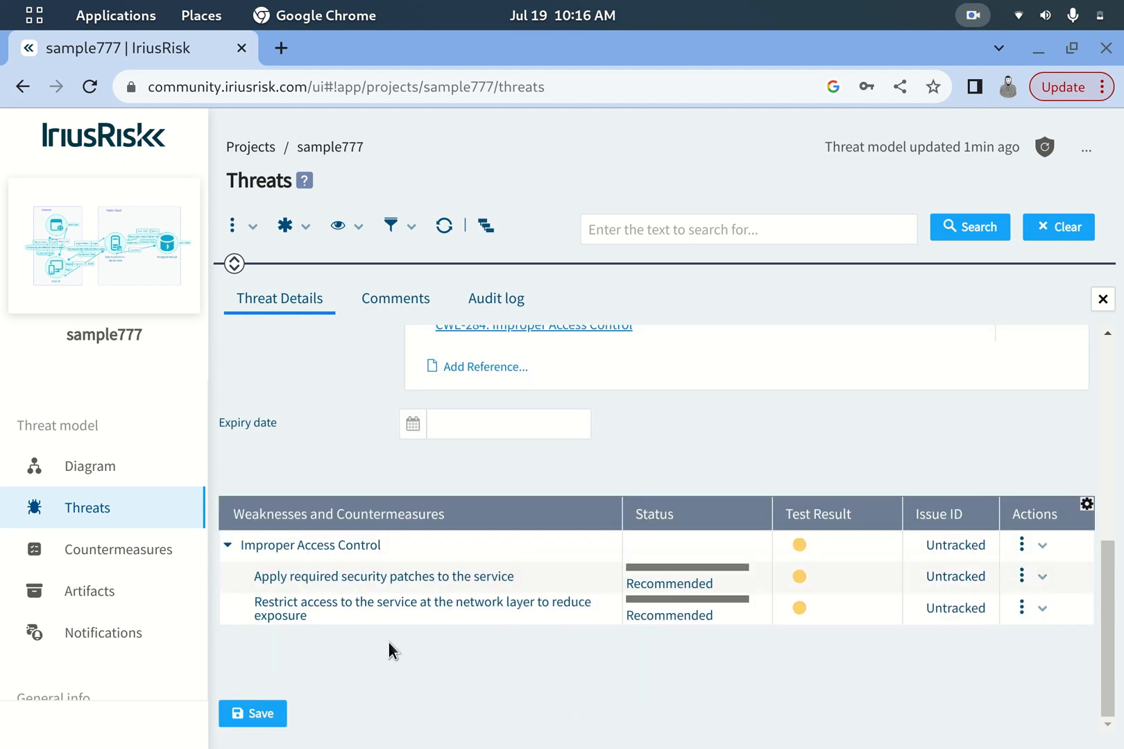
scroll(569, 423, up, 10)
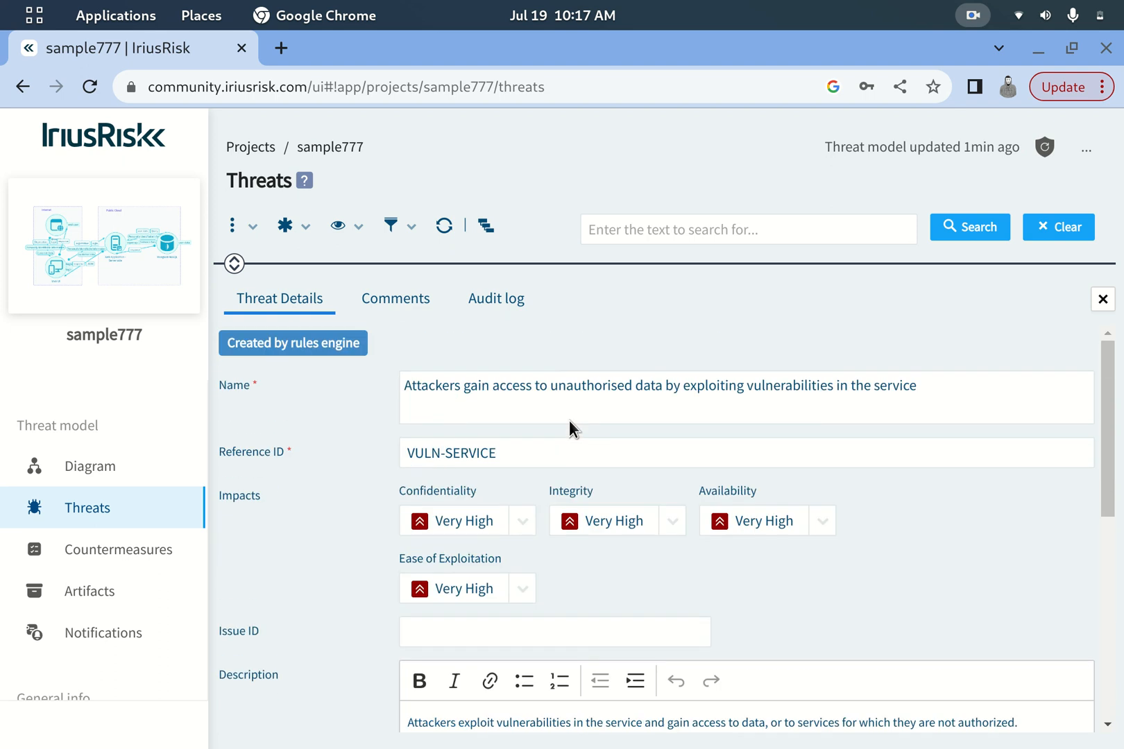
scroll(569, 421, down, 10)
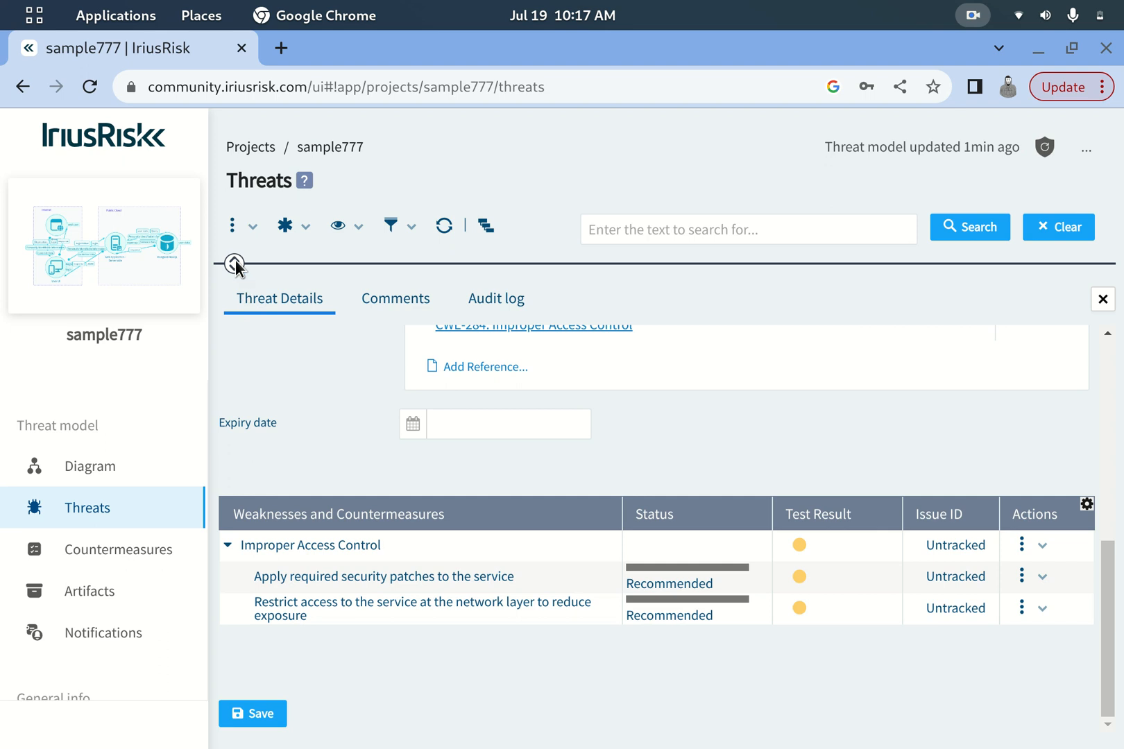
drag(240, 273, 243, 364)
click(1102, 390)
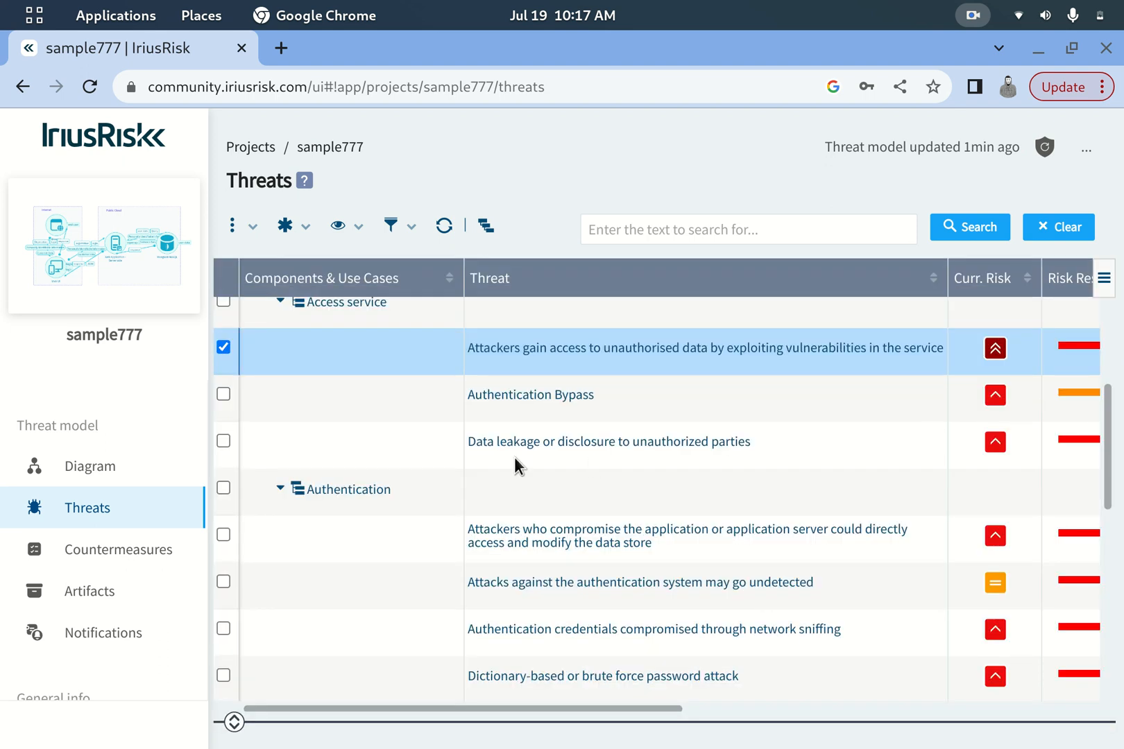
Step: Review the remaining MongoDB NoSQL threats and their risk levels, and expand the threats of Web Application - Server side
scroll(541, 506, down, 6)
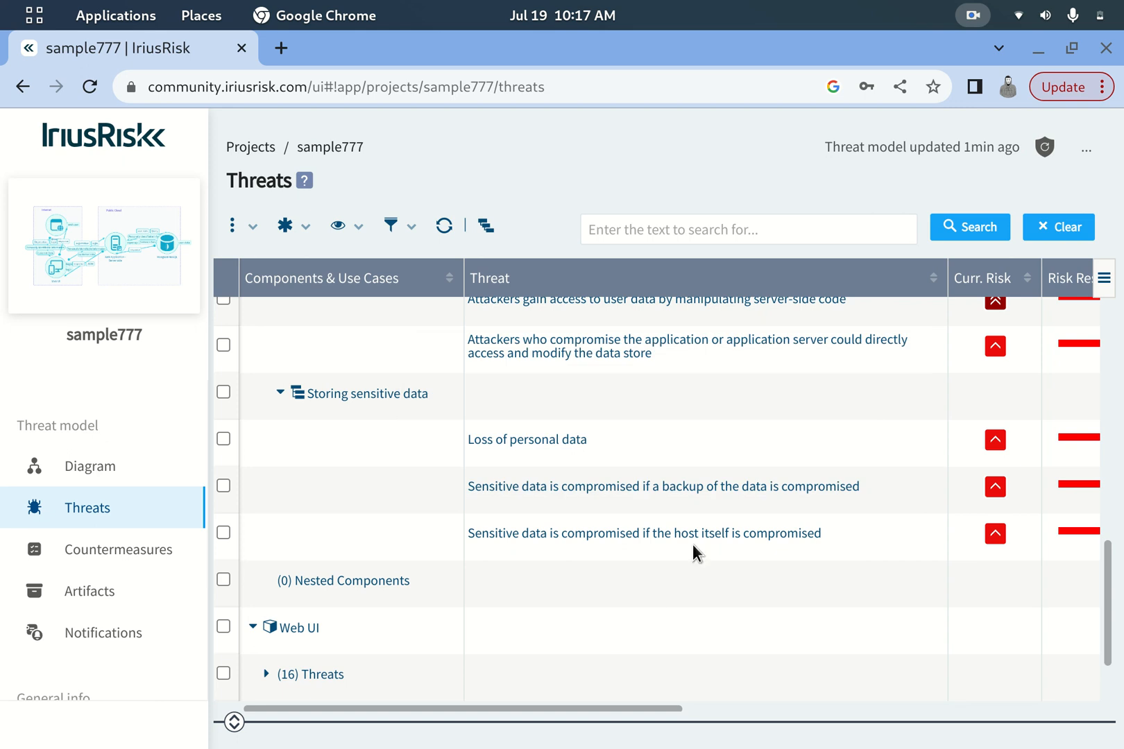
scroll(743, 416, up, 10)
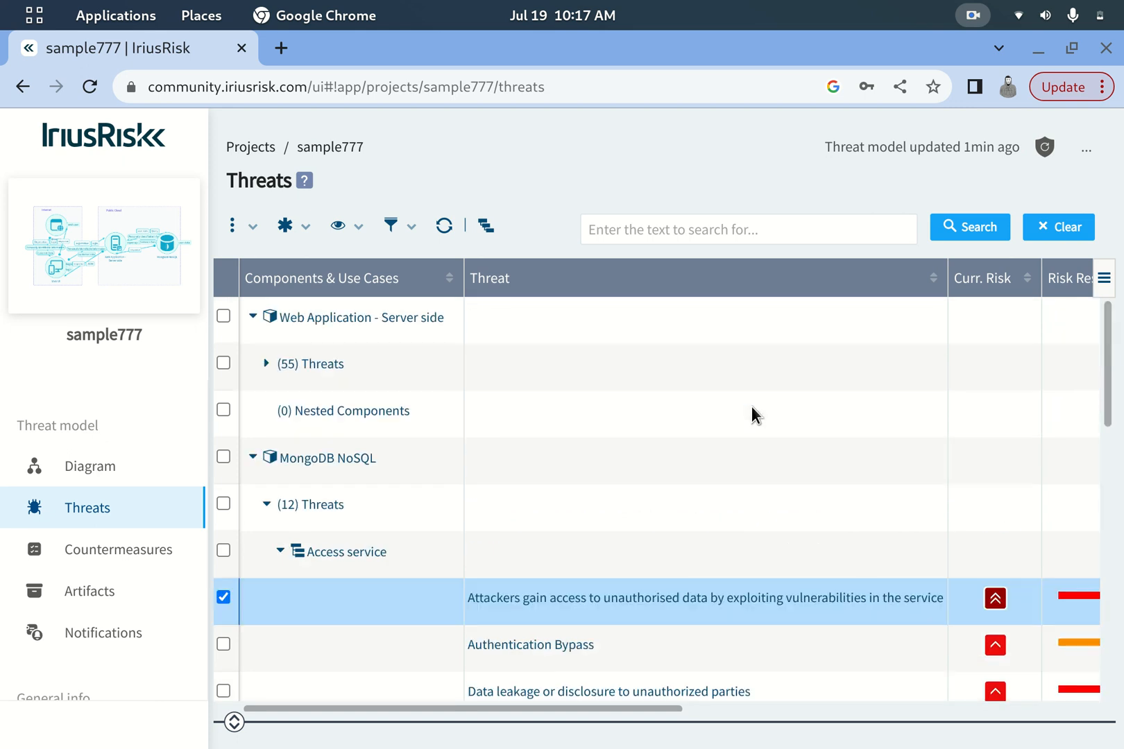
click(264, 364)
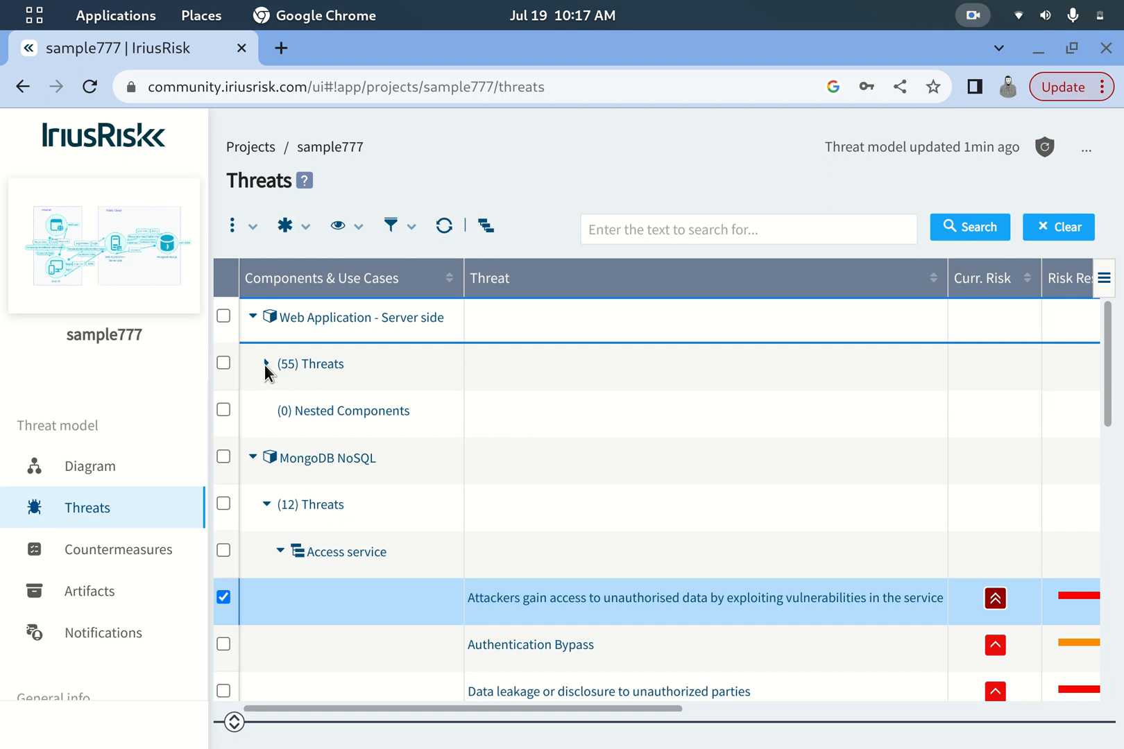
click(264, 364)
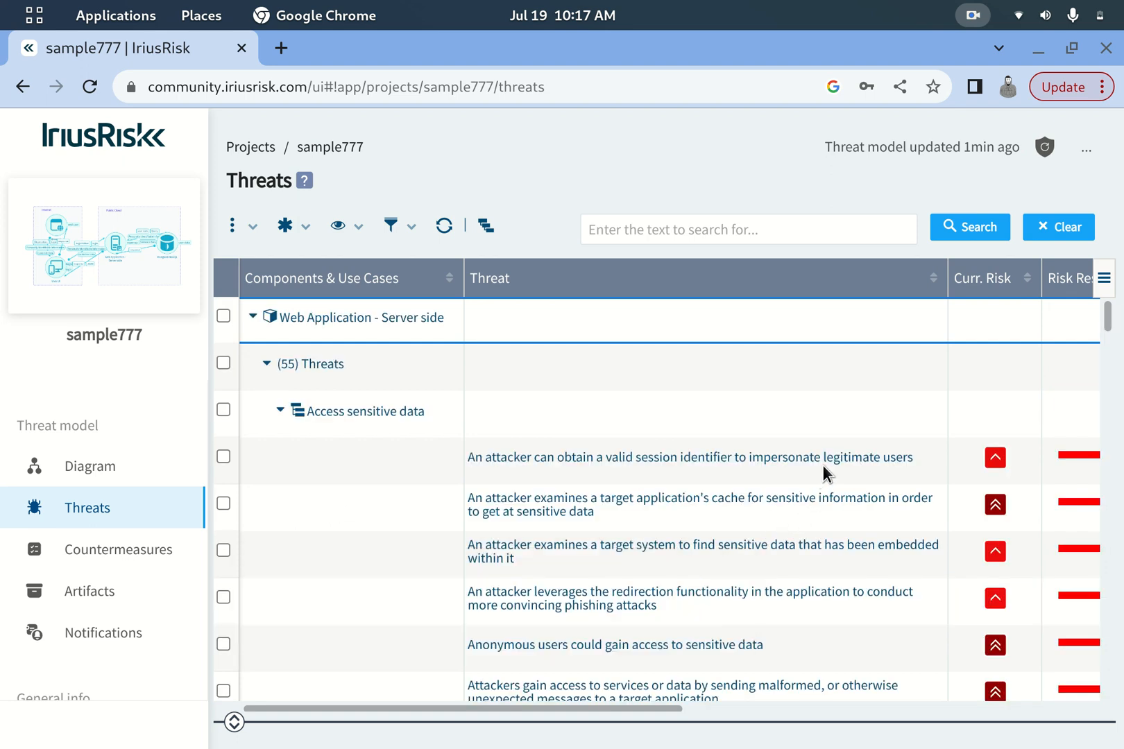
Step: Examine the impacts, description, references and countermeasures of the server-side threat about obtaining a valid session identifier, and close its details
mouse_move(824, 460)
click(761, 457)
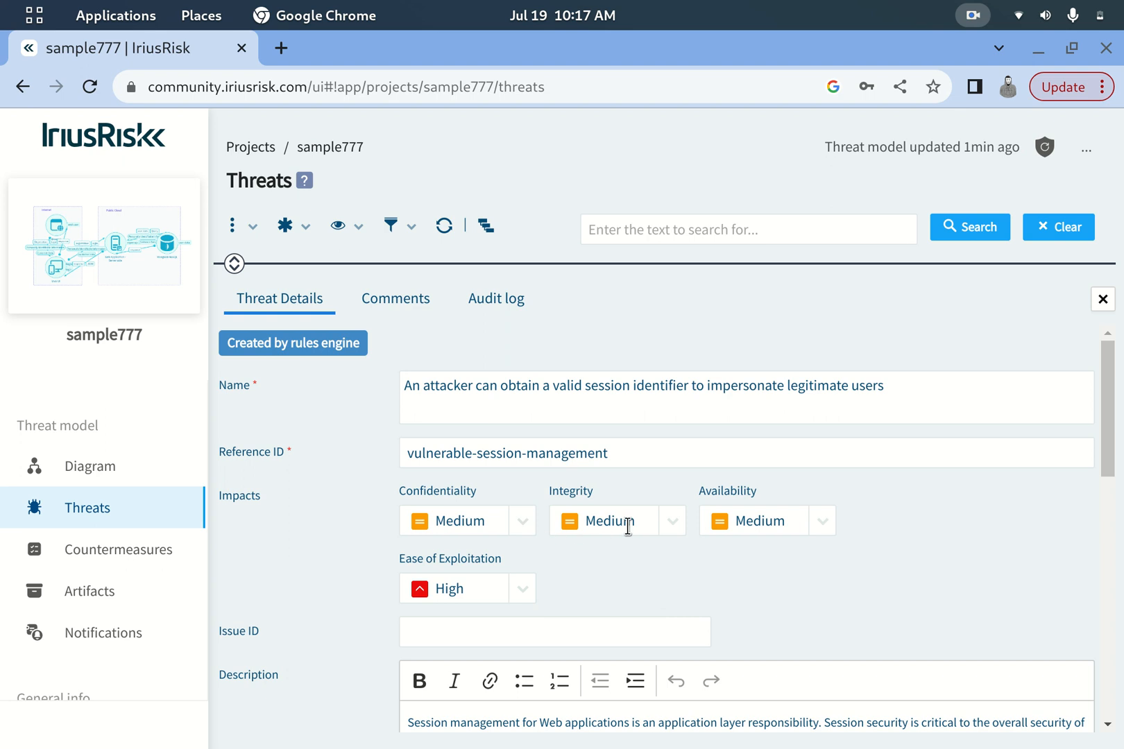
scroll(927, 517, down, 3)
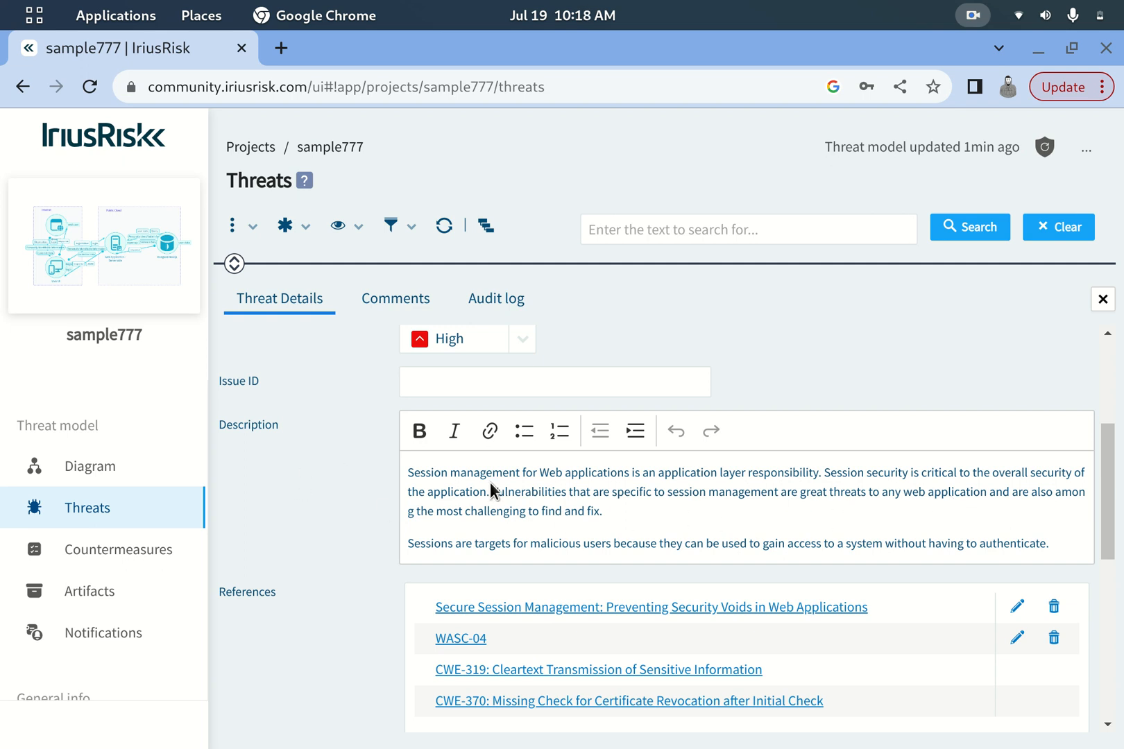
scroll(701, 504, down, 3)
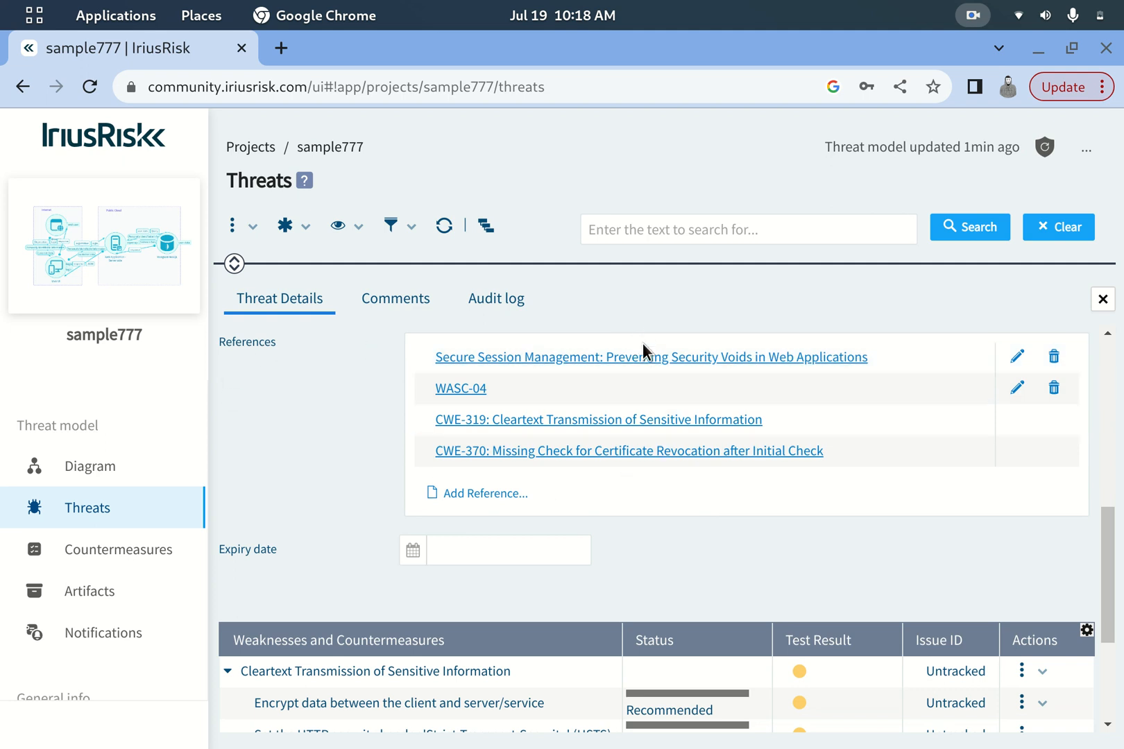
scroll(794, 489, down, 2)
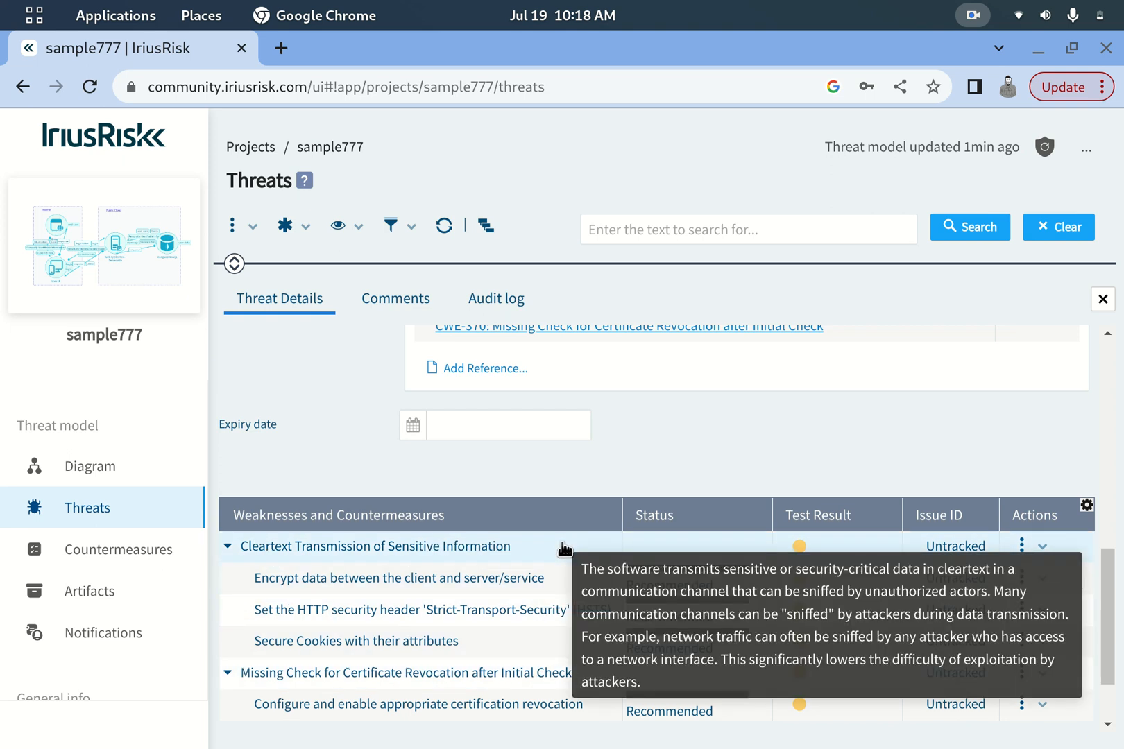
scroll(565, 544, down, 2)
mouse_move(296, 479)
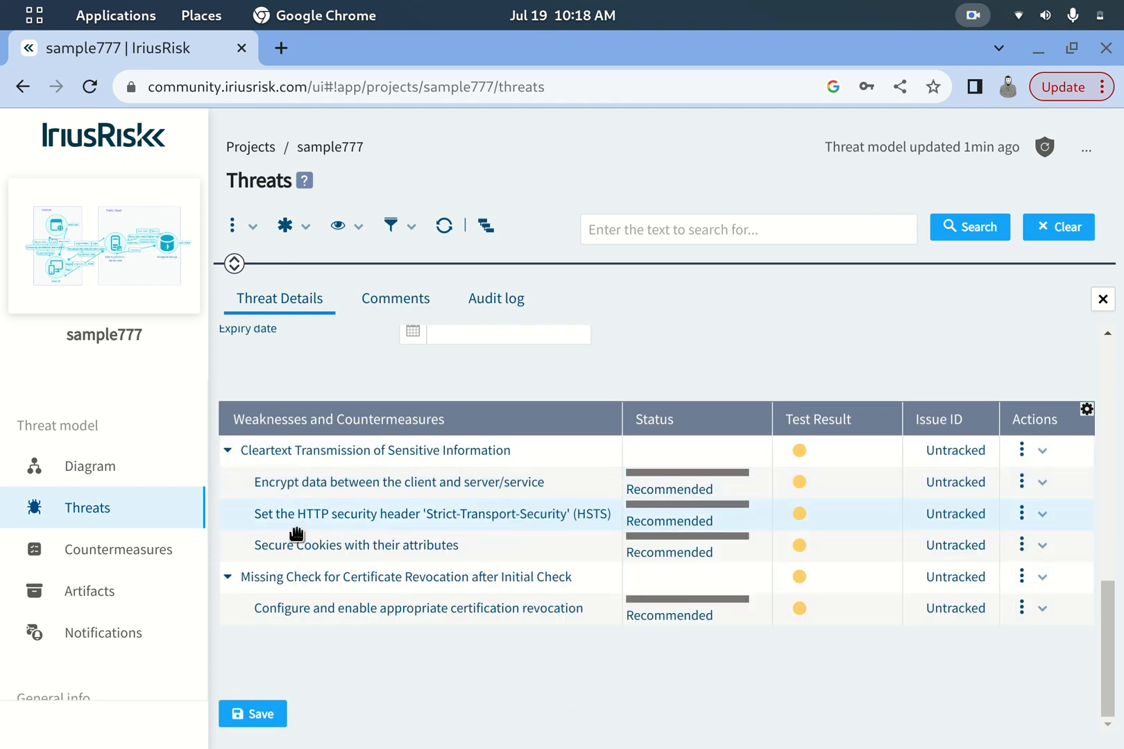
mouse_move(271, 527)
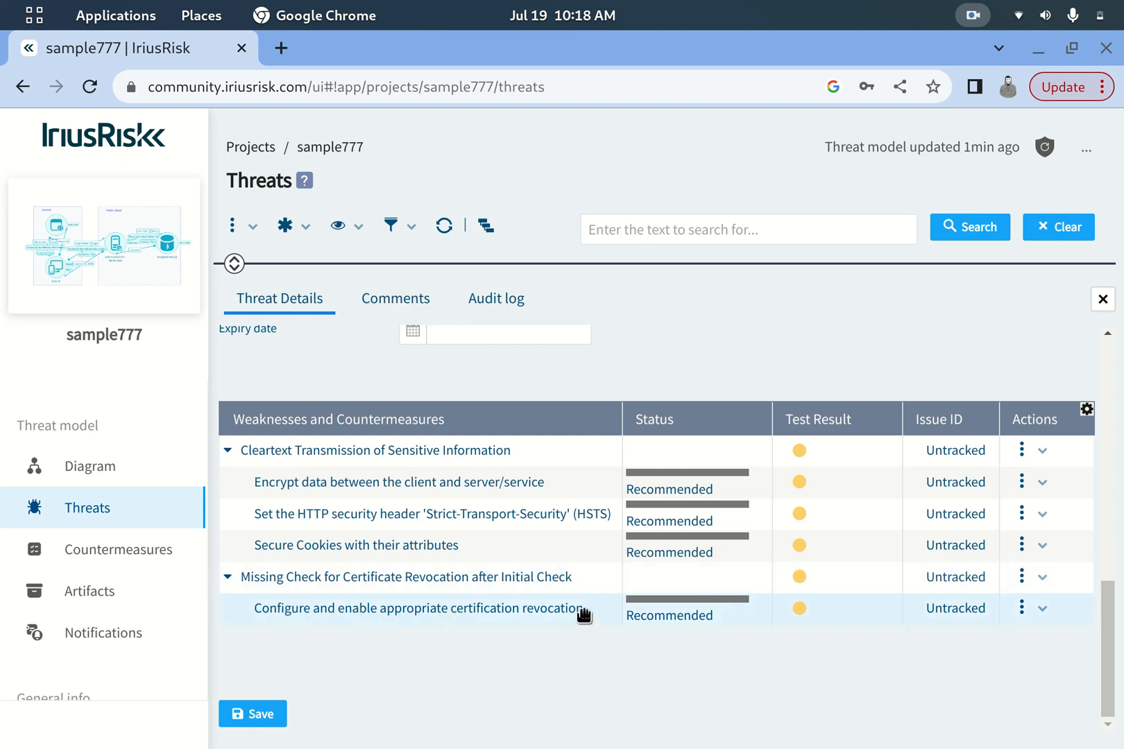
scroll(596, 544, up, 10)
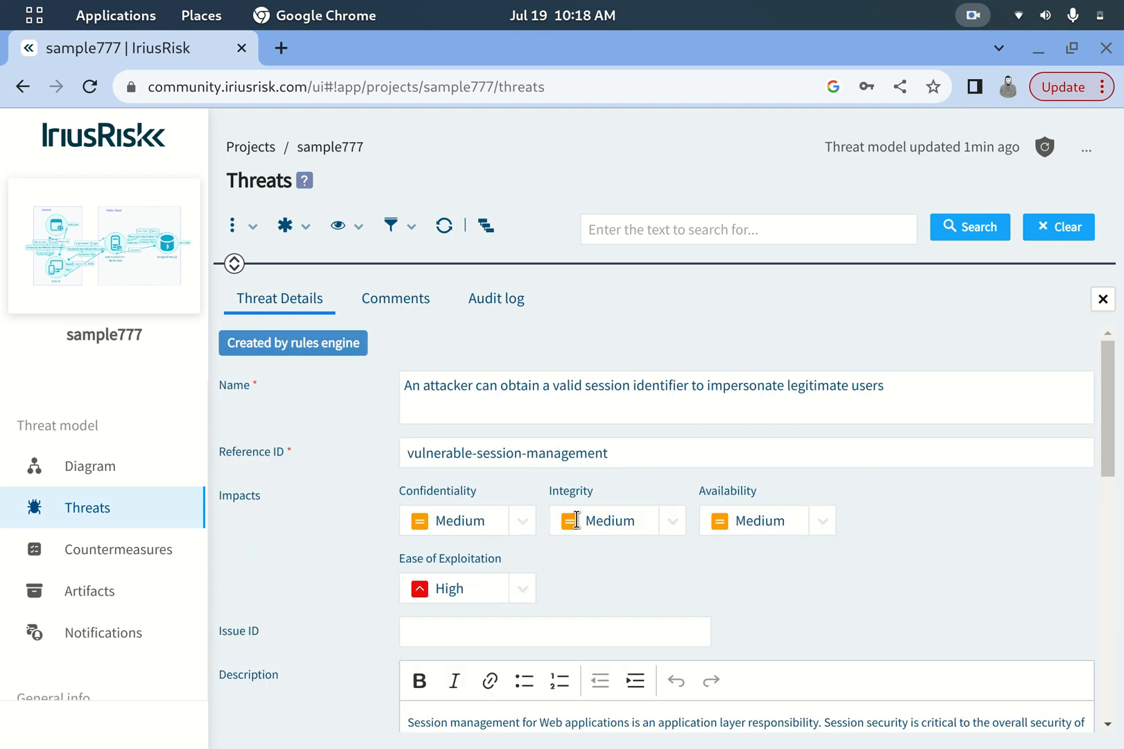
drag(240, 262, 236, 340)
click(1101, 376)
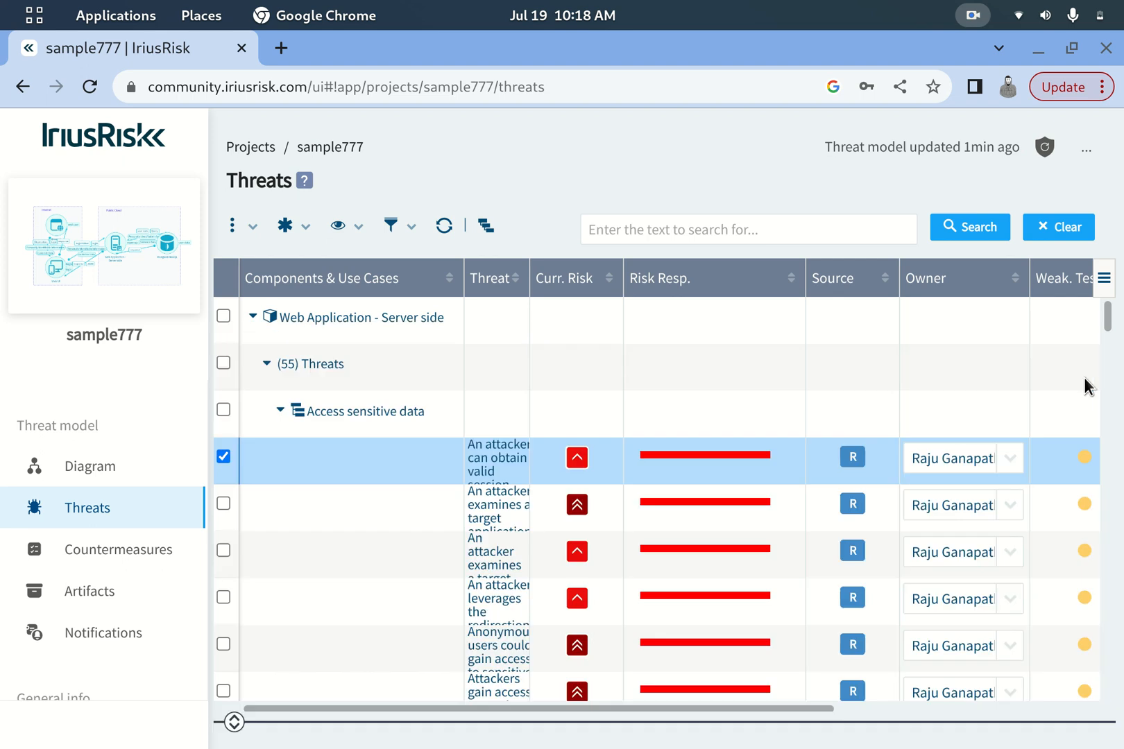
Step: Review the remaining Web Application - Server side threats and their current risk levels through the Storing sensitive data group
scroll(527, 437, down, 5)
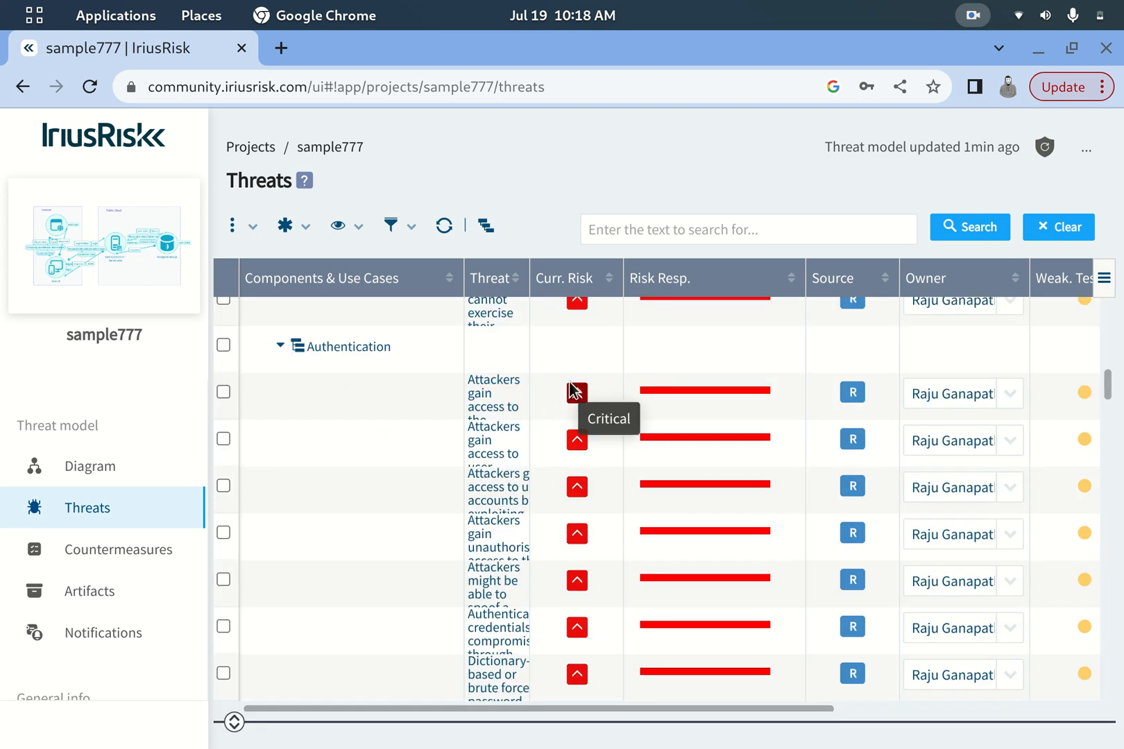
scroll(570, 367, down, 10)
scroll(570, 368, down, 5)
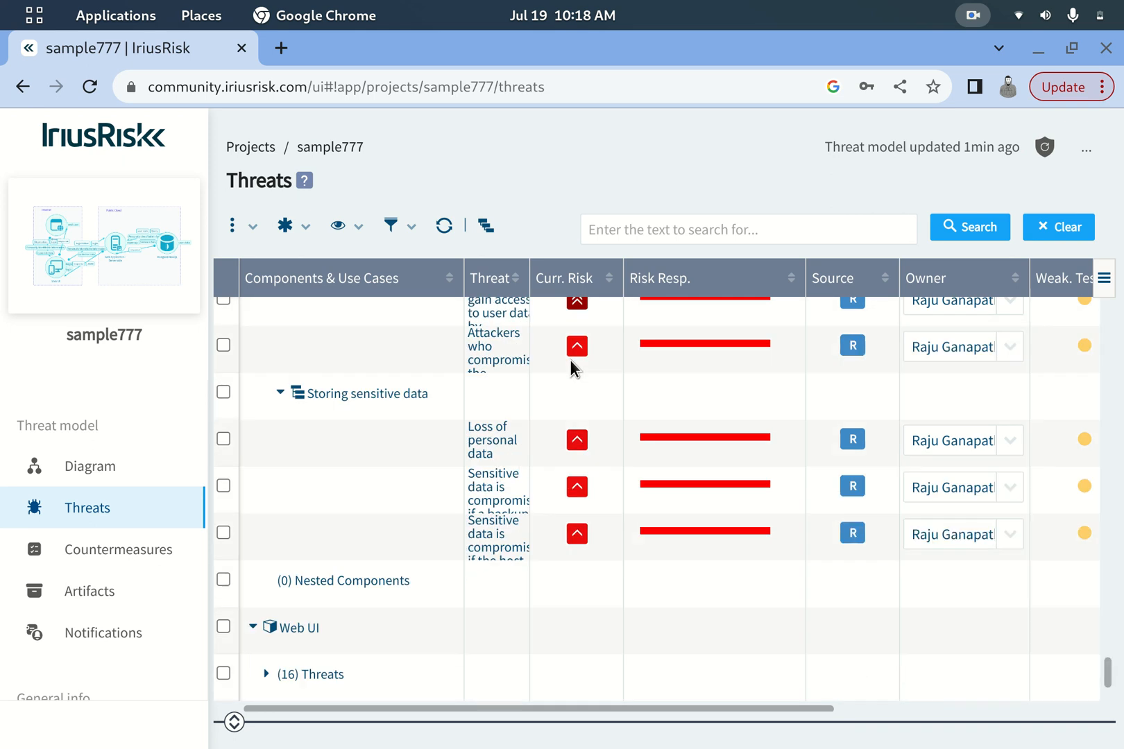
Step: Open the project's countermeasures and expand Web Application - Server side to review its recommended countermeasures
click(128, 549)
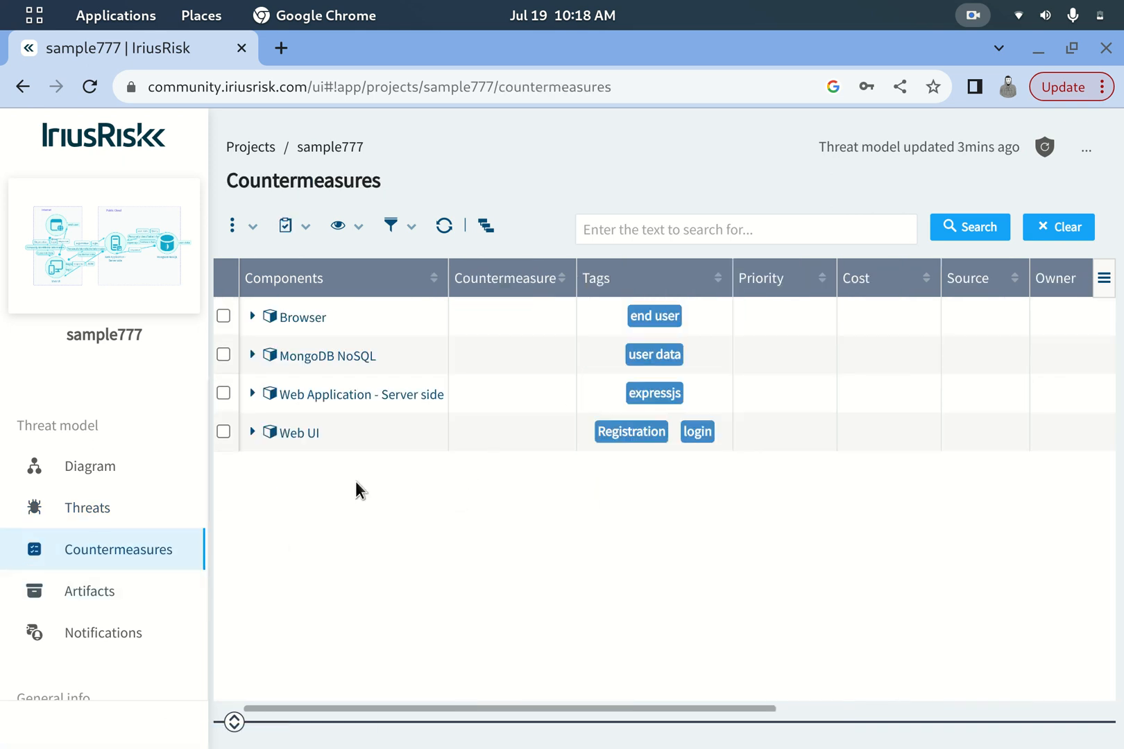
click(252, 394)
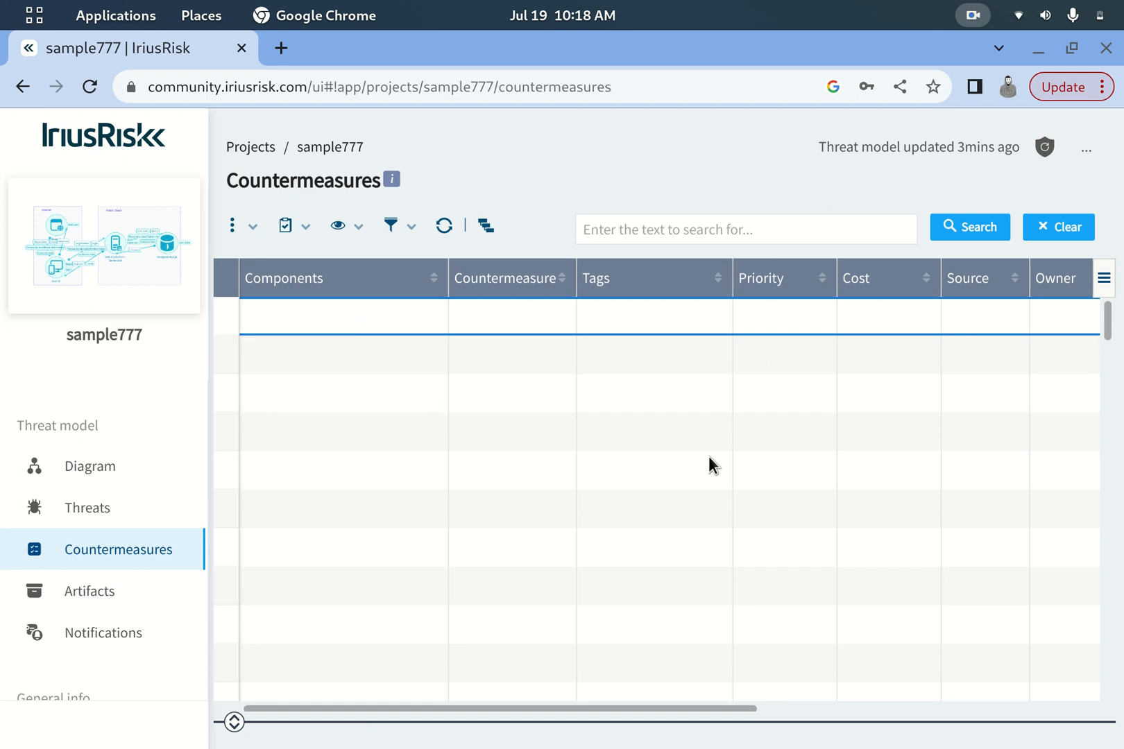
scroll(805, 437, down, 20)
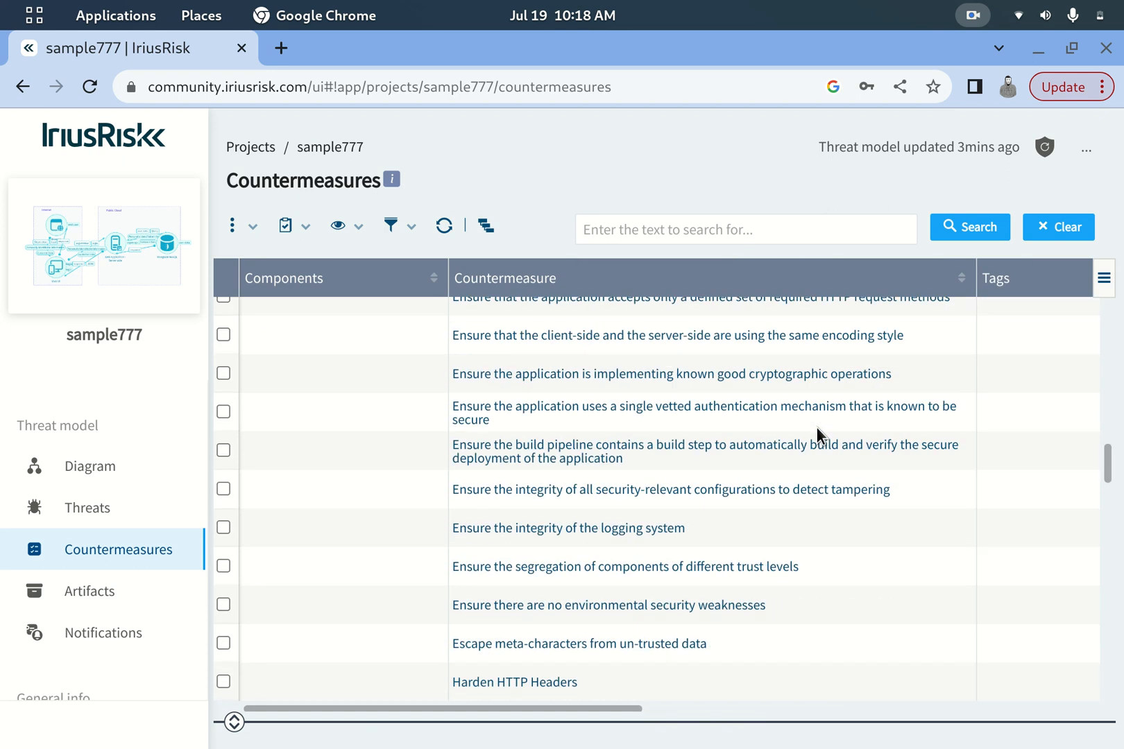
mouse_move(879, 411)
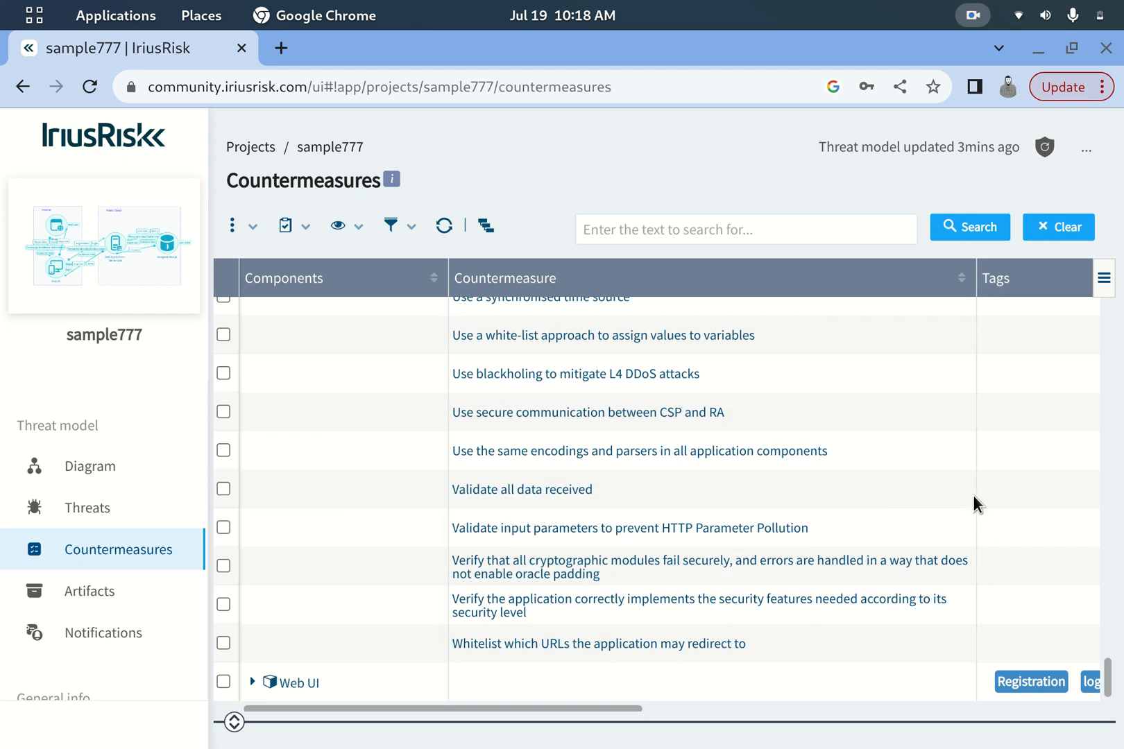
mouse_move(954, 427)
click(971, 15)
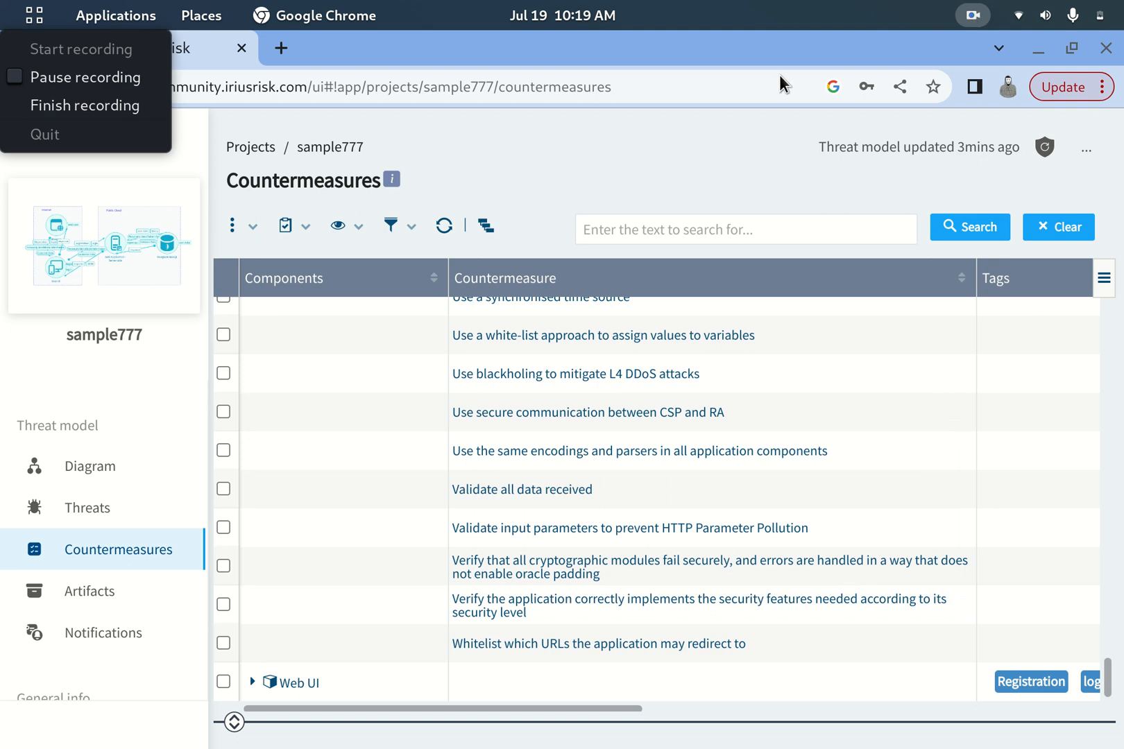